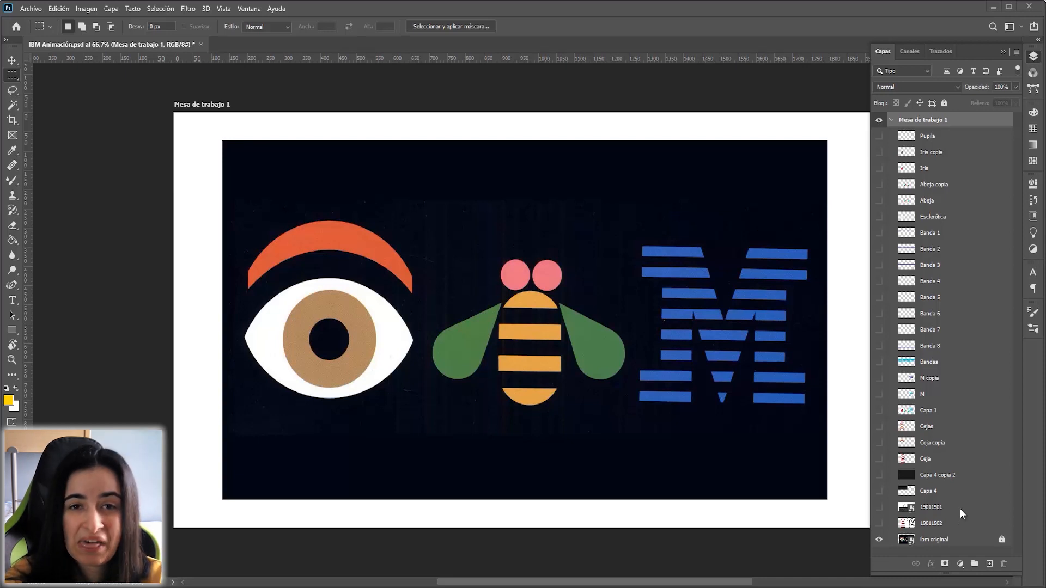
# Show the scan layer 19011502 and enclose the column of red eyebrow drawings in a rectangular selection
pyautogui.click(878, 524)
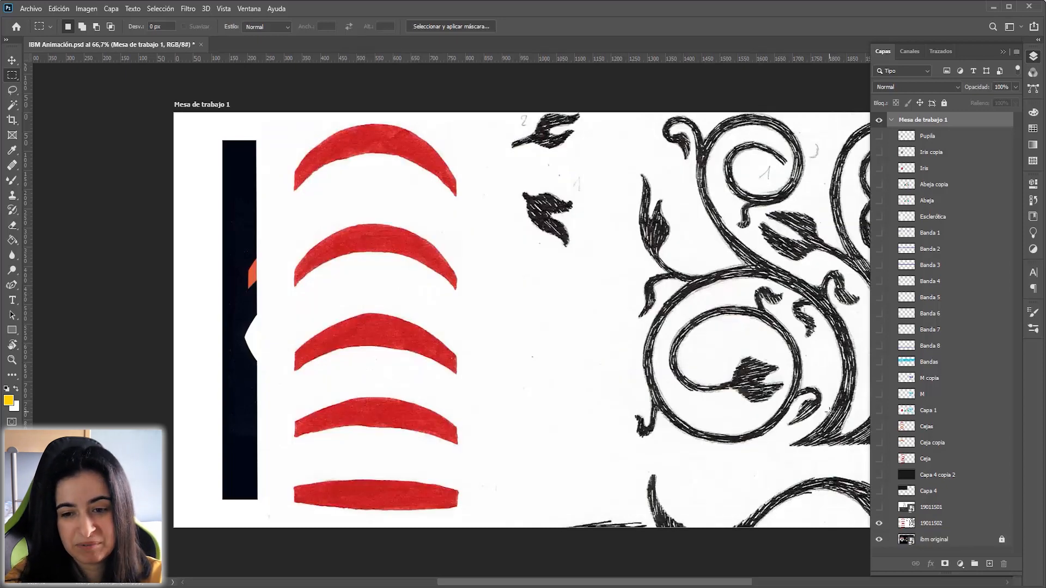
pyautogui.moveTo(285, 113); pyautogui.dragTo(477, 533)
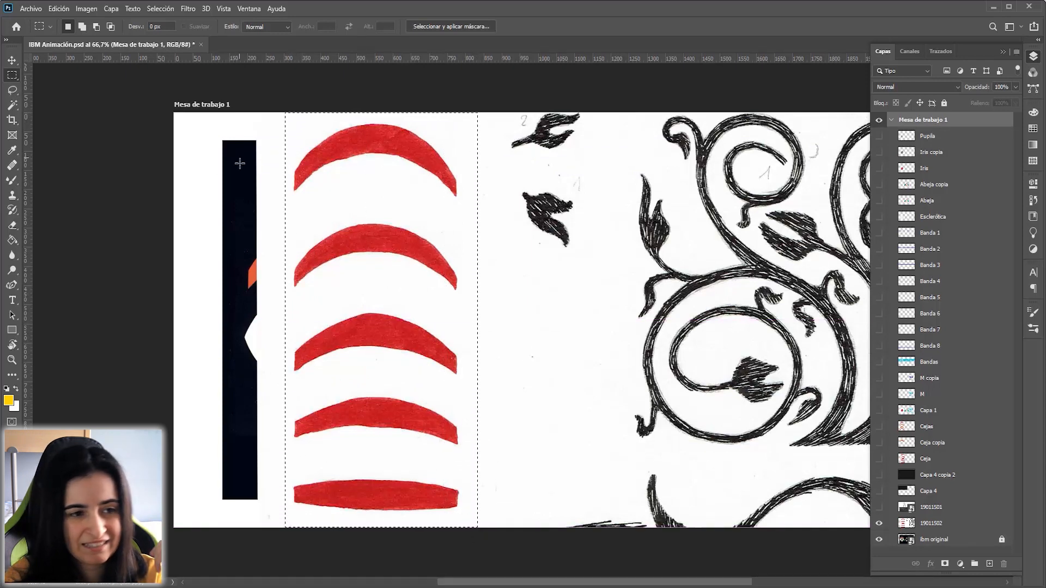
# Show the scan layer 19011501 and enclose the solid black marker block in a rectangular selection that leaves out its ragged end
pyautogui.click(878, 508)
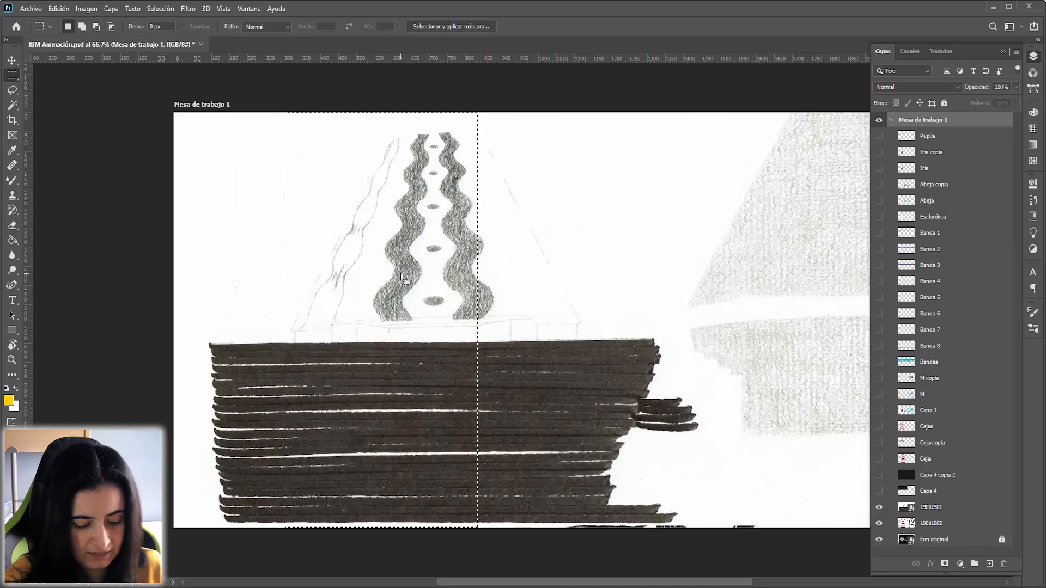
pyautogui.moveTo(150, 113); pyautogui.dragTo(119, 128)
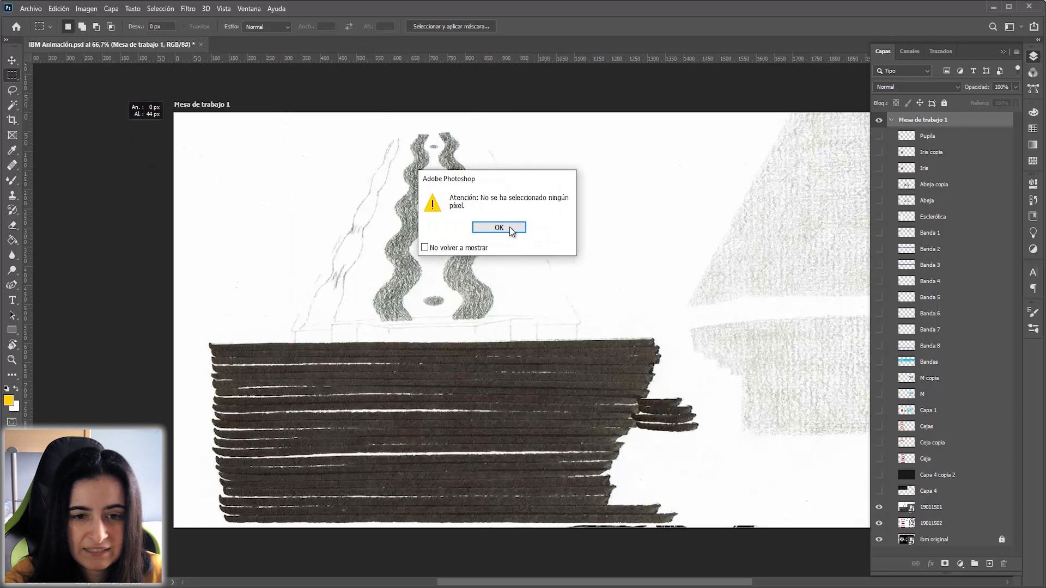
pyautogui.click(498, 228)
pyautogui.moveTo(194, 328); pyautogui.dragTo(693, 527)
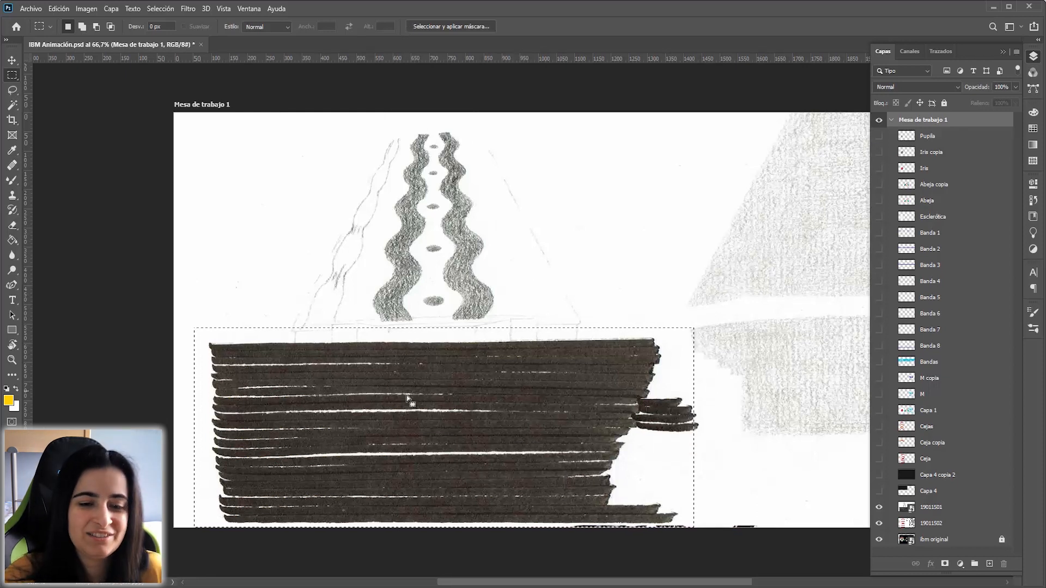
pyautogui.click(479, 412)
pyautogui.moveTo(212, 341)
pyautogui.mouseDown()
pyautogui.moveTo(379, 474)
pyautogui.moveTo(584, 534)
pyautogui.moveTo(608, 522)
pyautogui.mouseUp()
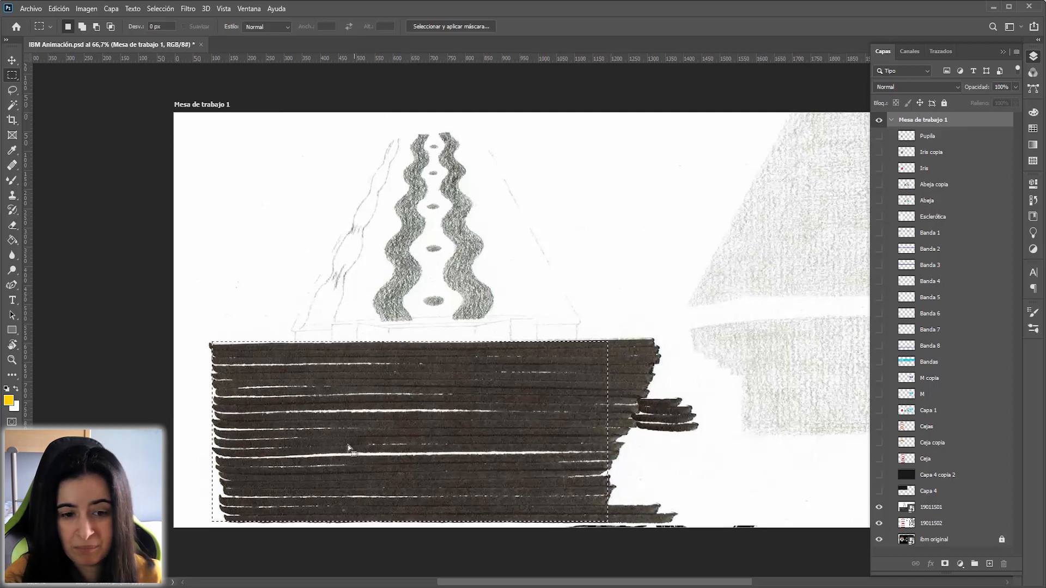
# Show the black texture layers Capa 4 and Capa 4 copia 2 and clear the current selection
pyautogui.click(879, 492)
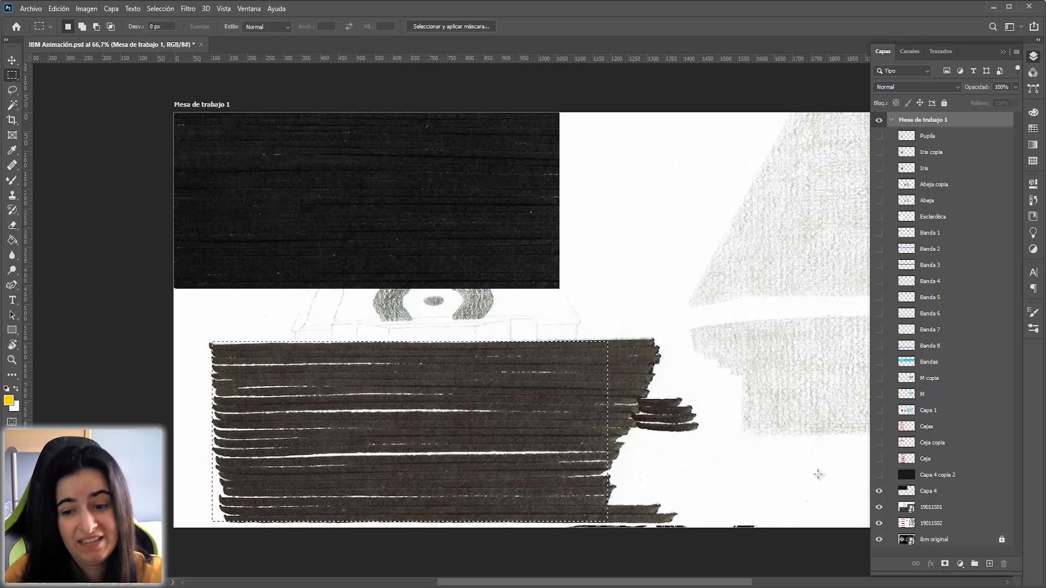
pyautogui.click(879, 475)
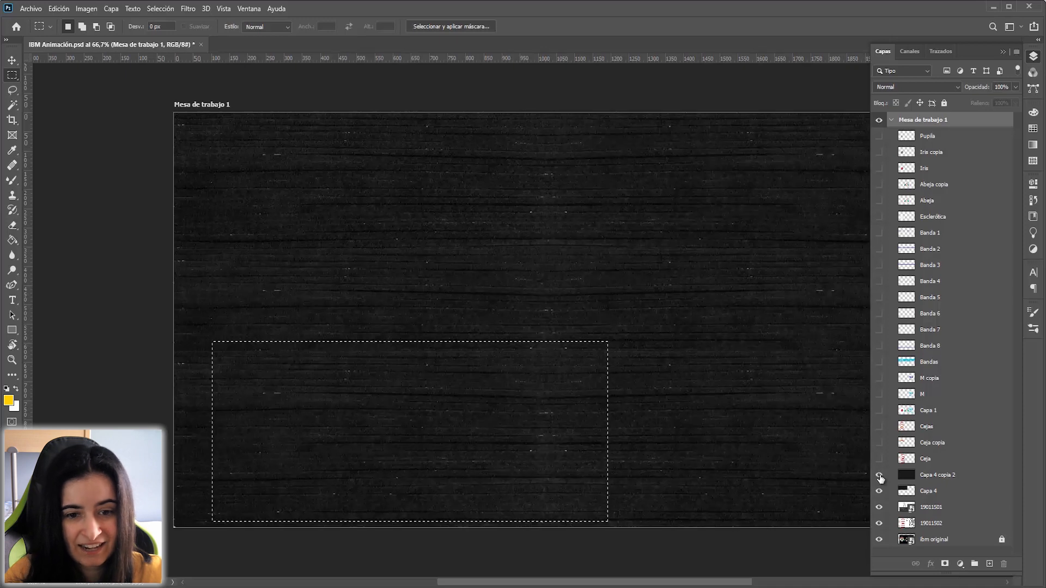
pyautogui.click(700, 390)
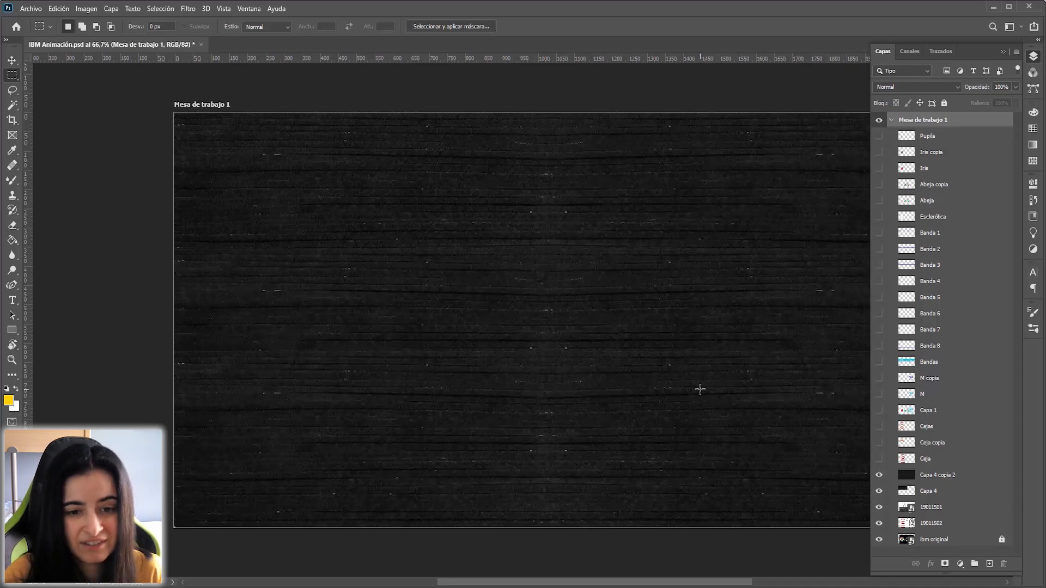
# Select roughly half of the artboard's black texture and toggle Capa 4 copia 2 to compare it with the original Capa 4 piece
pyautogui.moveTo(674, 269); pyautogui.dragTo(600, 256)
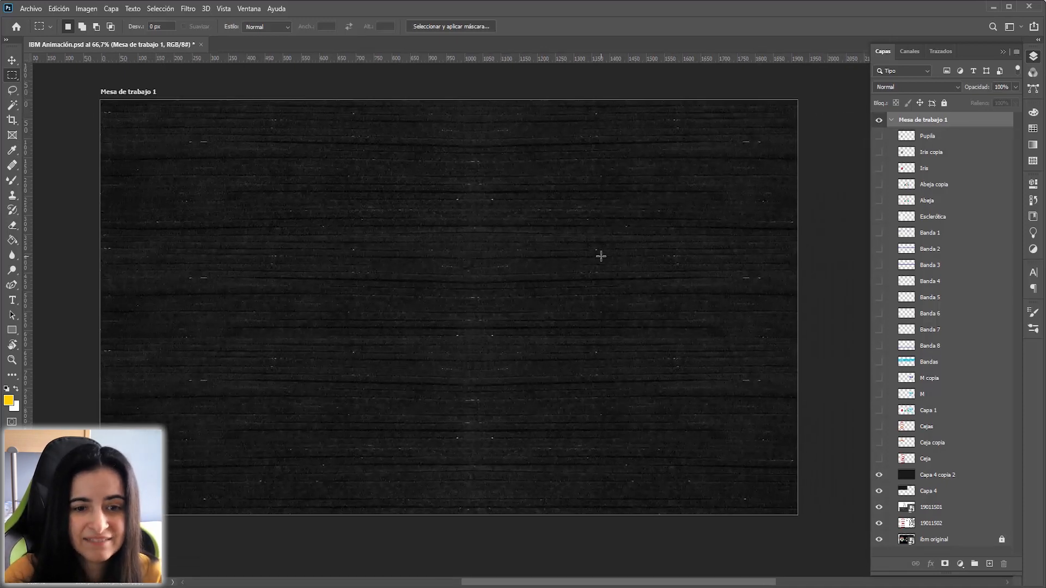
pyautogui.moveTo(94, 96); pyautogui.dragTo(460, 532)
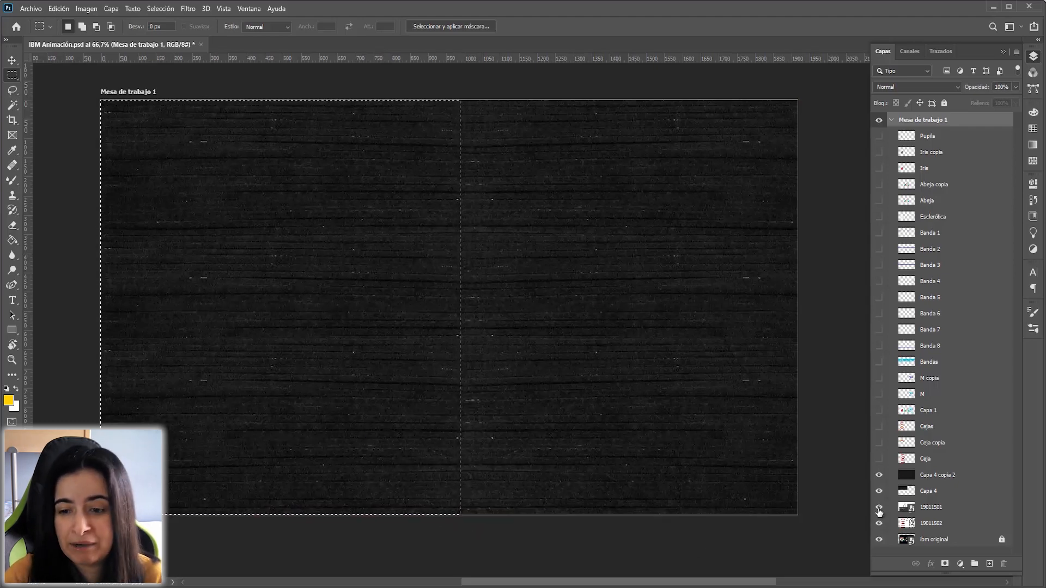
pyautogui.click(879, 475)
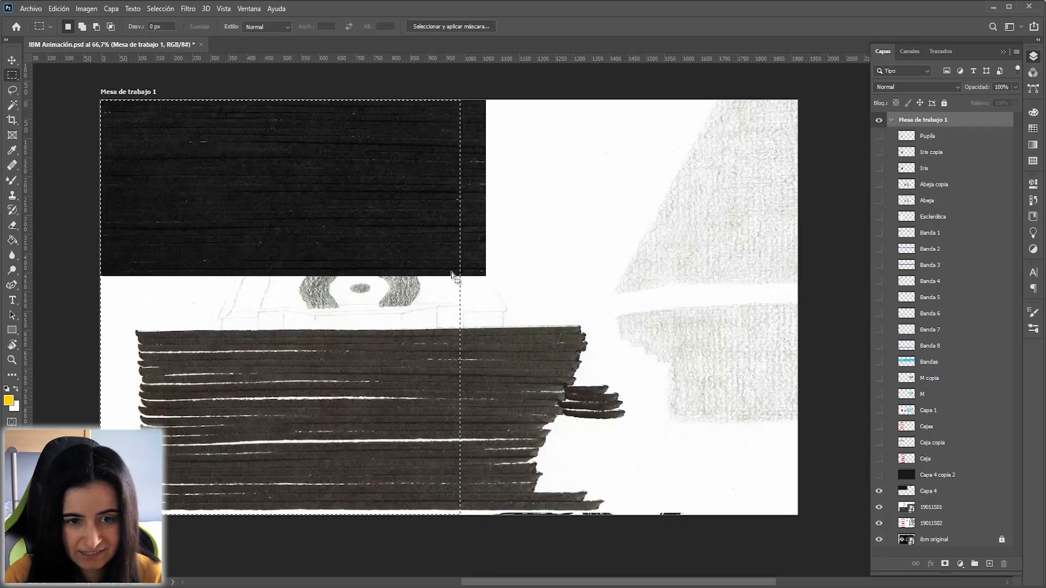
pyautogui.click(879, 475)
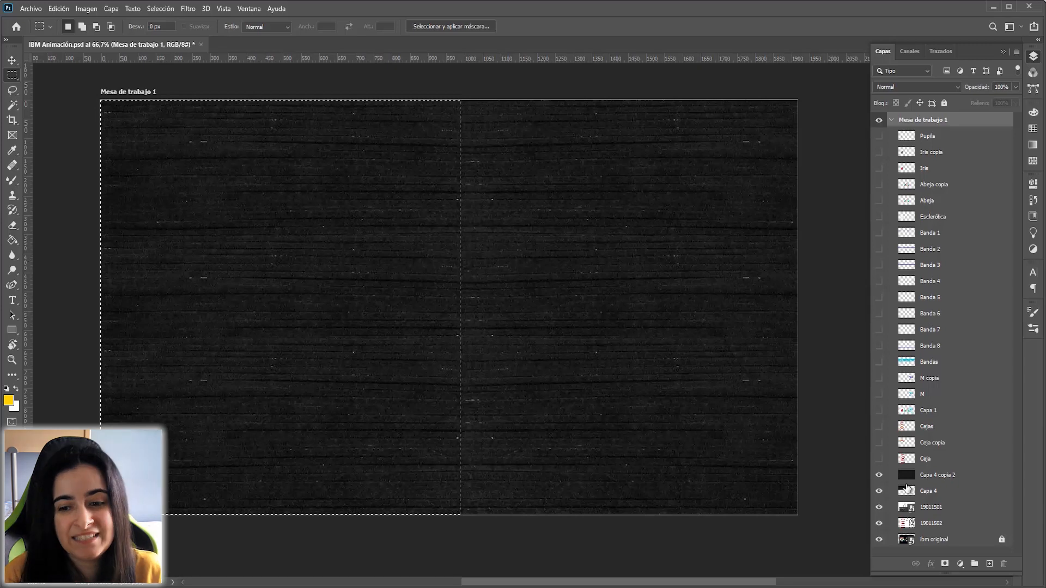
pyautogui.click(878, 476)
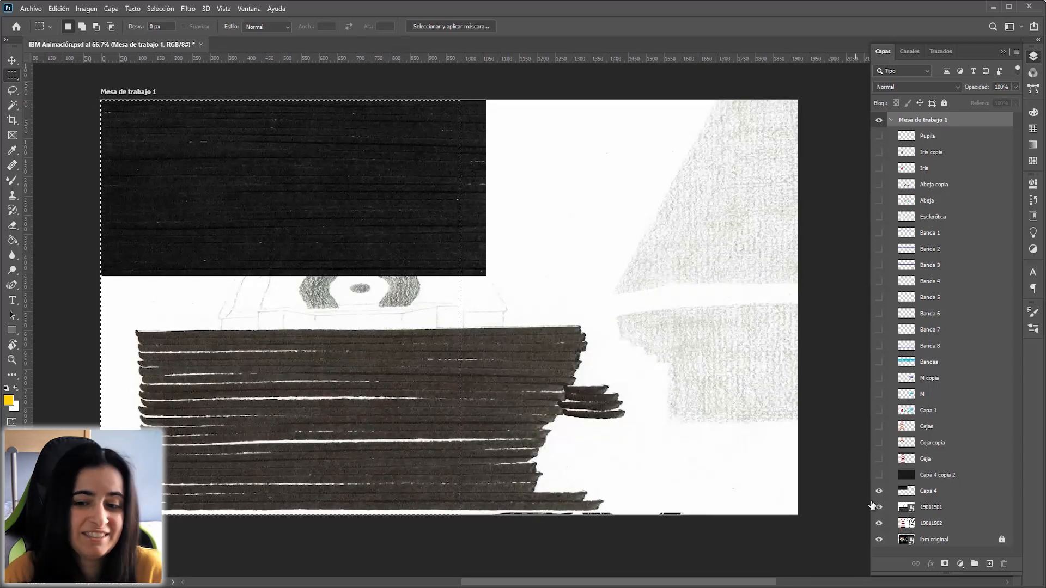
pyautogui.click(878, 475)
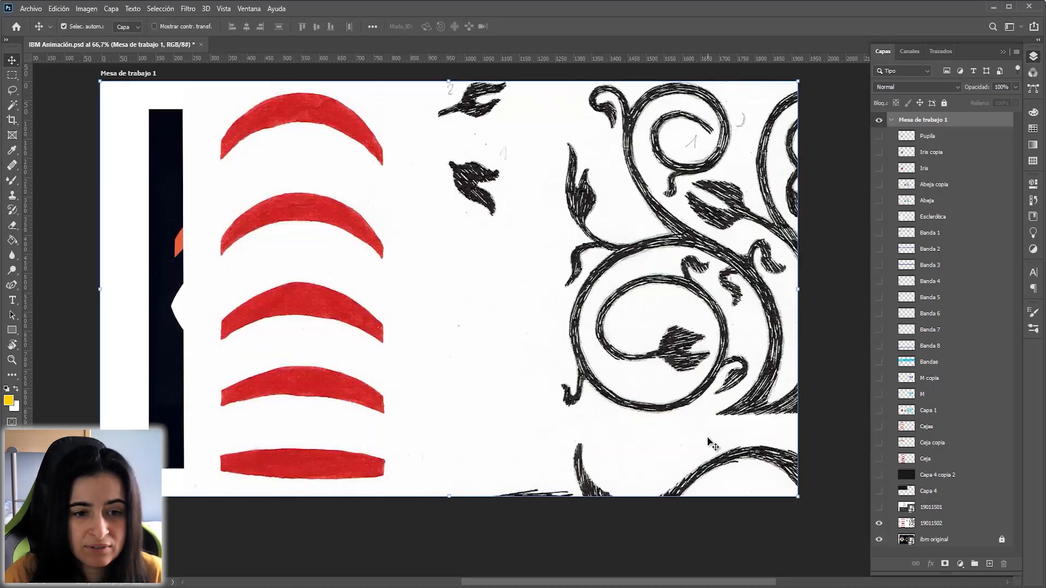
# Move the 19011502 scan upward so its blue stripes and the eye, bee and M drawings fit within the artboard
pyautogui.moveTo(713, 446); pyautogui.dragTo(695, 103)
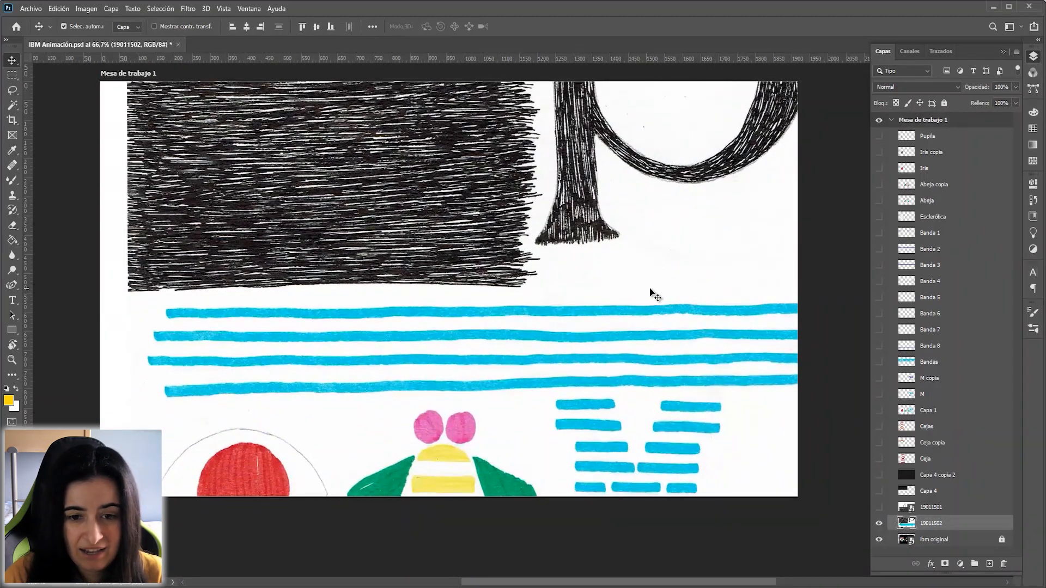
pyautogui.moveTo(656, 378); pyautogui.dragTo(620, 210)
pyautogui.moveTo(672, 289)
pyautogui.mouseDown()
pyautogui.moveTo(661, 297)
pyautogui.moveTo(673, 302)
pyautogui.mouseUp()
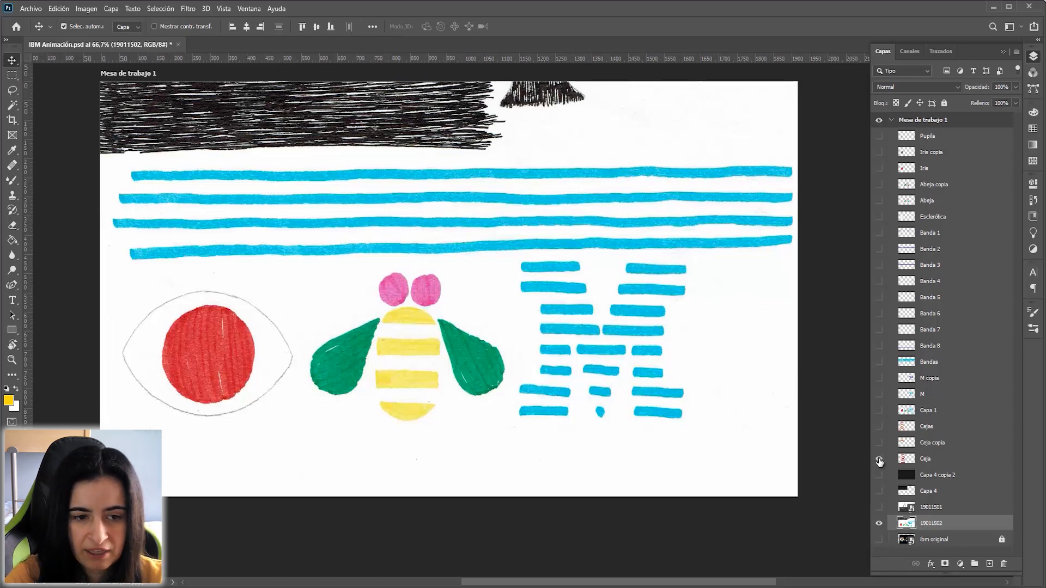
# Hide the 19011502 scan and display the Ceja, Ceja copia and Cejas layers over the ibm original image
pyautogui.click(879, 459)
pyautogui.click(878, 523)
pyautogui.click(879, 523)
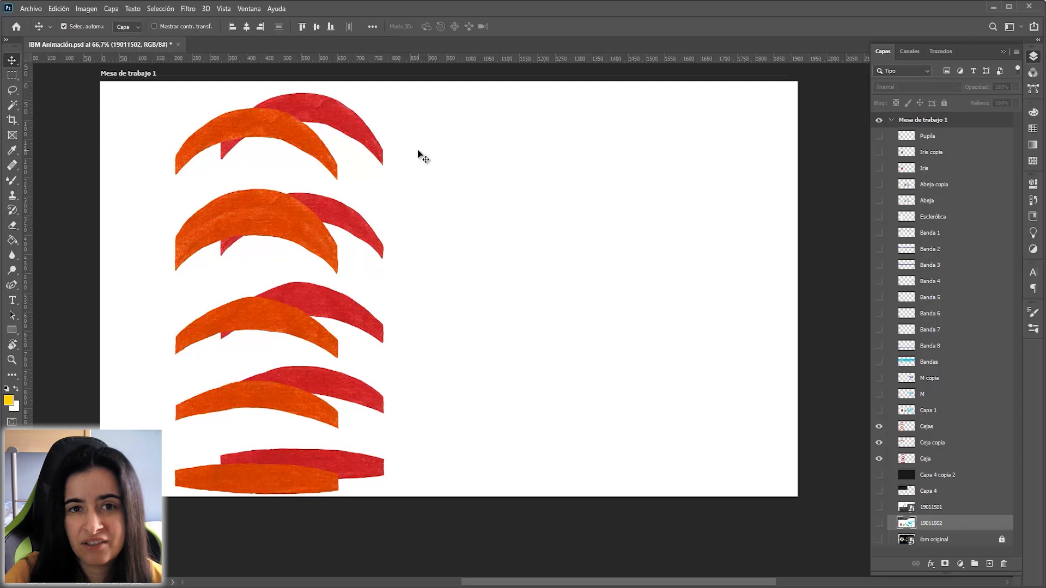
pyautogui.click(879, 541)
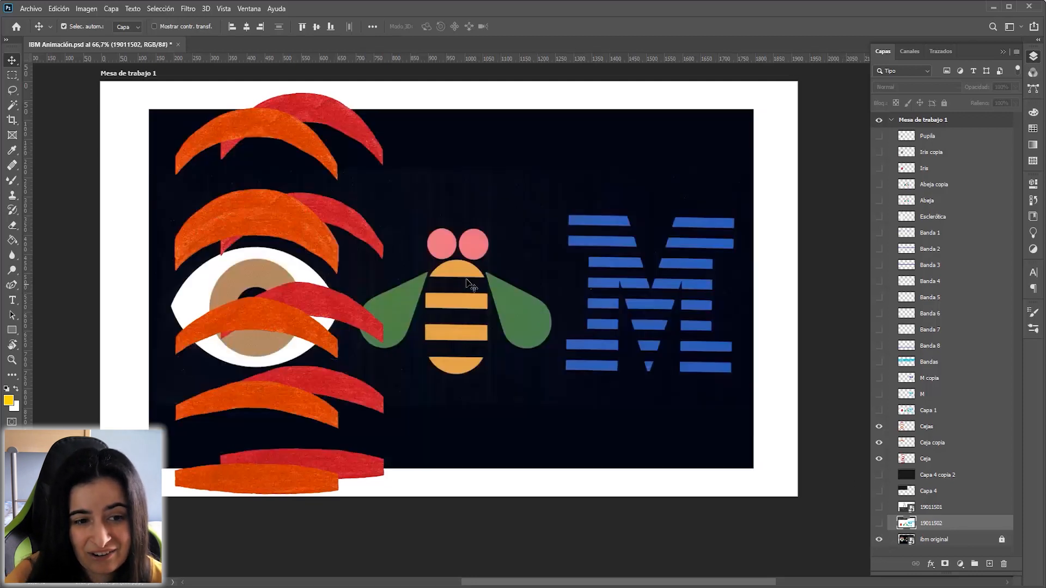
# Replace the visible eyebrow layers with the Esclerótica layer and trace a freehand Lasso selection around the eye white
pyautogui.click(877, 444)
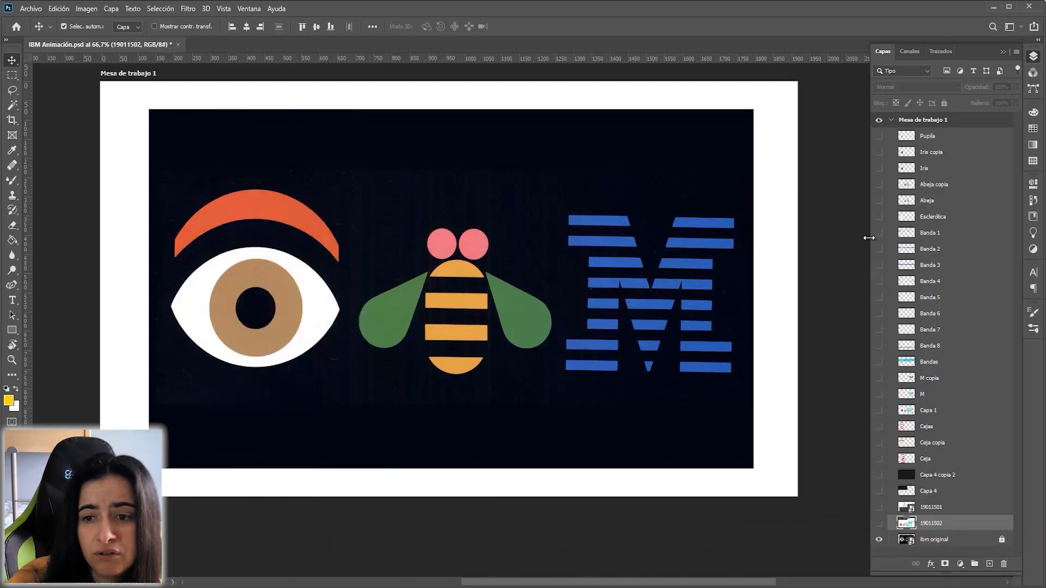
pyautogui.click(877, 219)
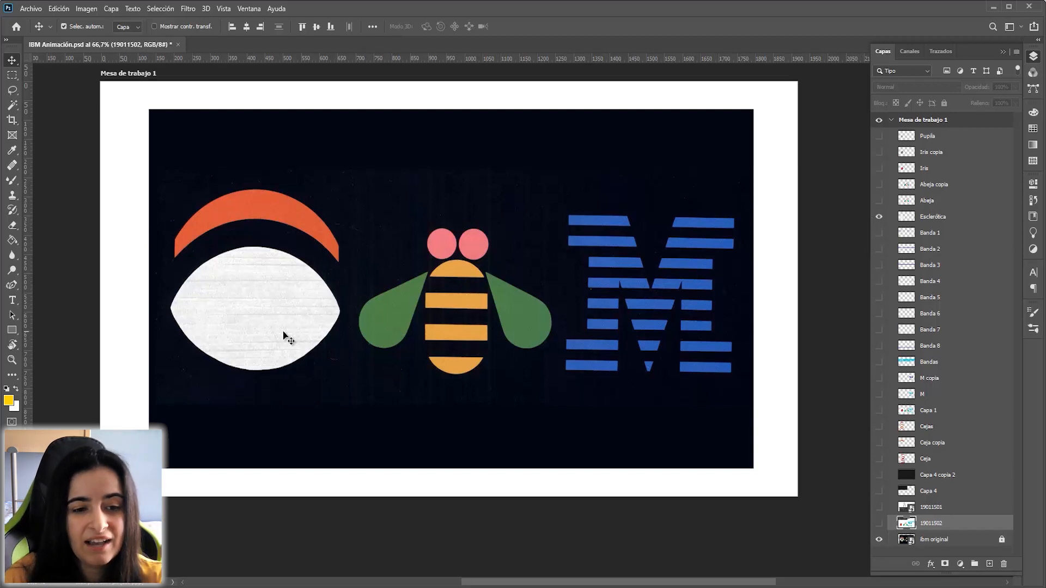
pyautogui.press('l')
pyautogui.moveTo(172, 306)
pyautogui.mouseDown()
pyautogui.moveTo(185, 285)
pyautogui.moveTo(262, 264)
pyautogui.moveTo(326, 284)
pyautogui.moveTo(337, 305)
pyautogui.mouseUp()
pyautogui.moveTo(253, 339)
pyautogui.mouseDown()
pyautogui.moveTo(199, 331)
pyautogui.moveTo(174, 306)
pyautogui.mouseUp()
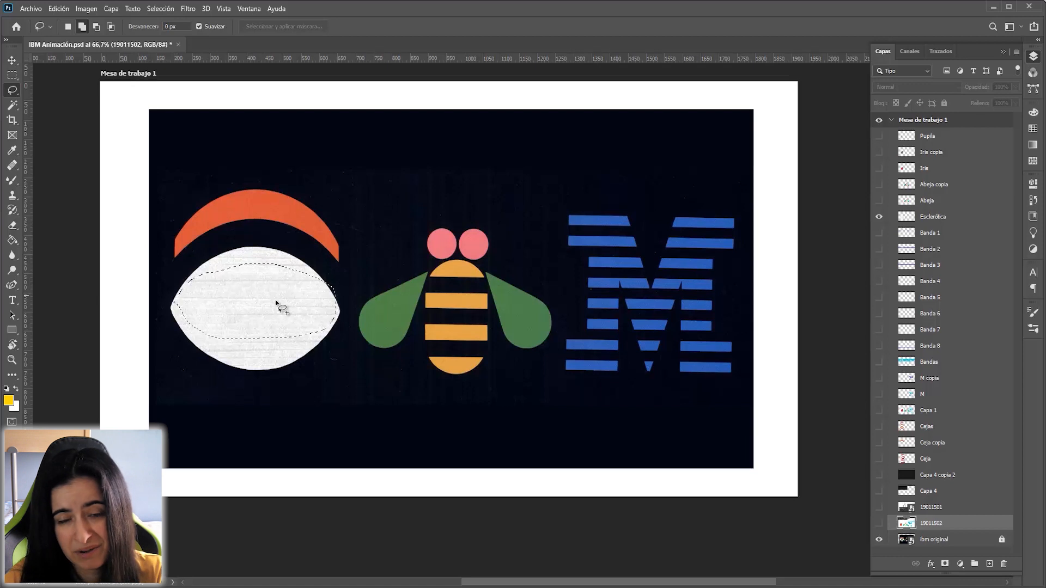
# Try lightening the Capa 4 texture with Levels, using a midtone input of 3,98 and a white input of 39
pyautogui.click(878, 491)
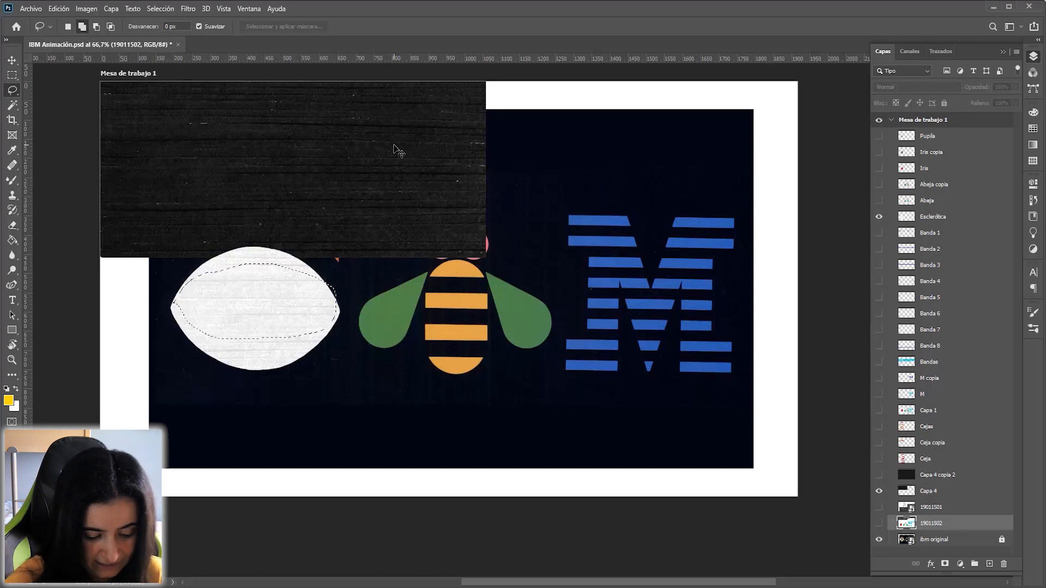
pyautogui.hotkey('ctrl', 'd')
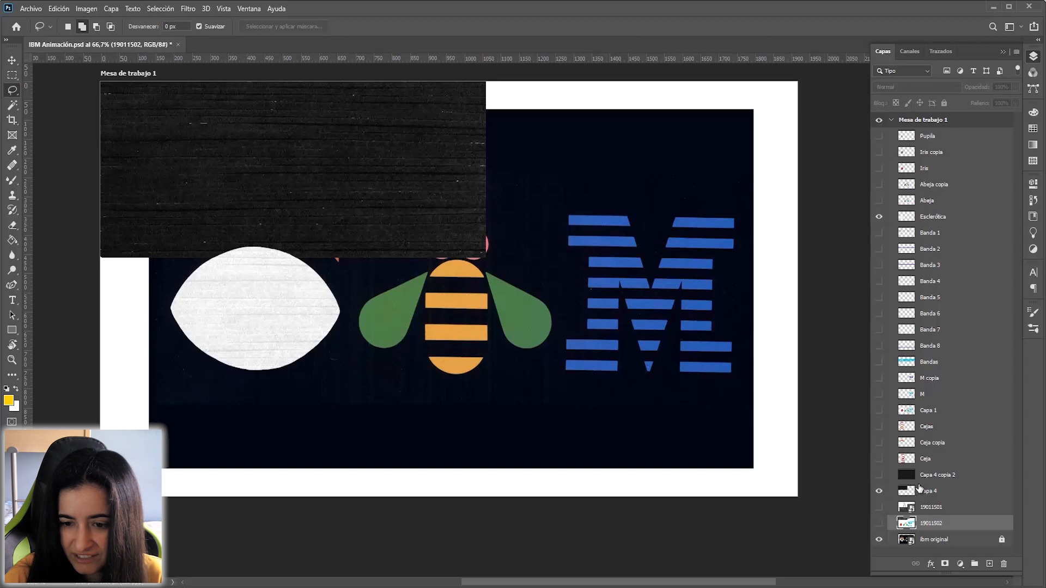
pyautogui.click(930, 496)
pyautogui.hotkey('ctrl', 'l')
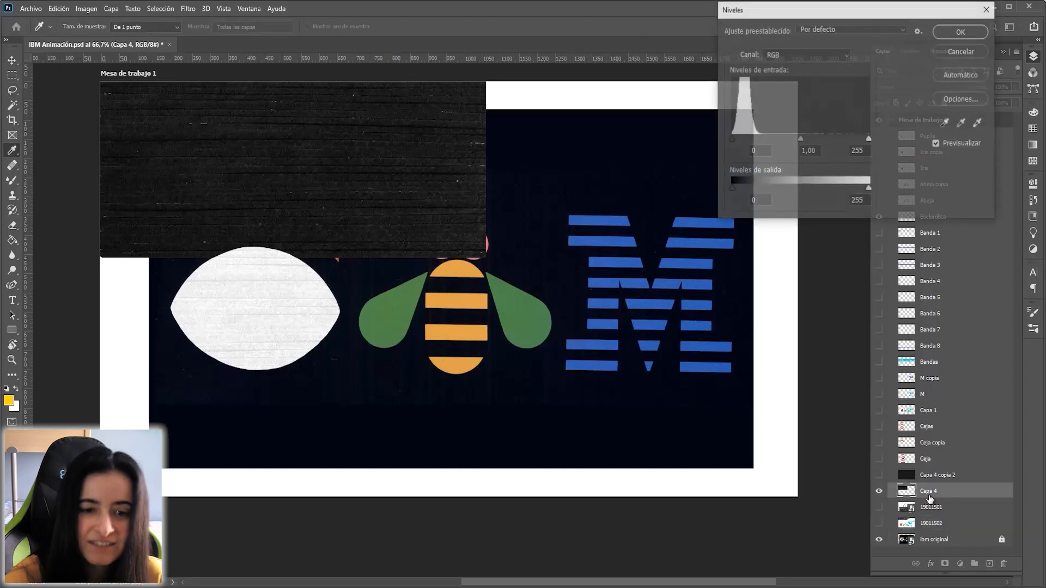
pyautogui.moveTo(869, 139); pyautogui.dragTo(733, 147)
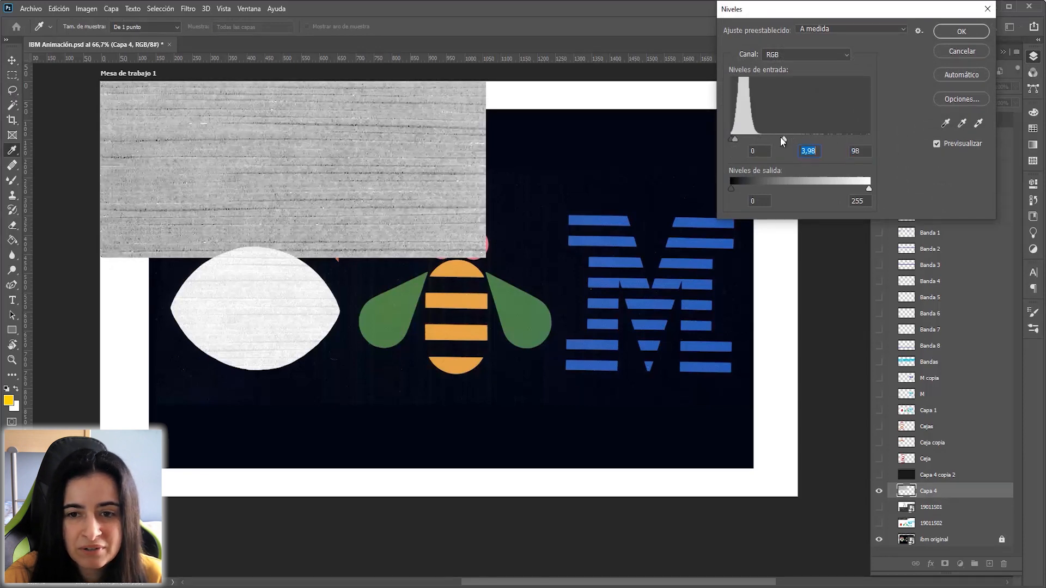
pyautogui.moveTo(786, 140); pyautogui.dragTo(753, 142)
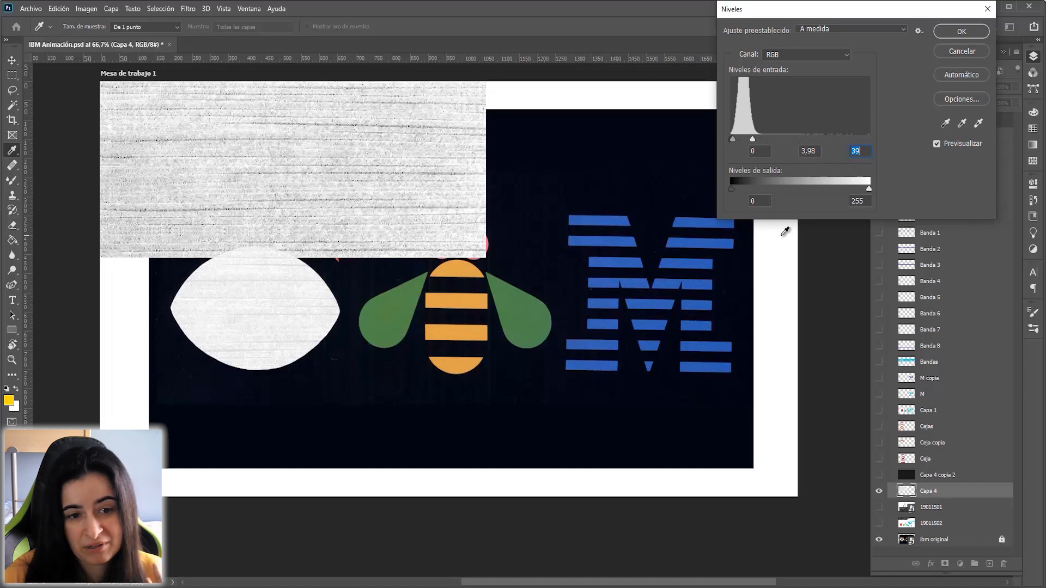
pyautogui.click(955, 51)
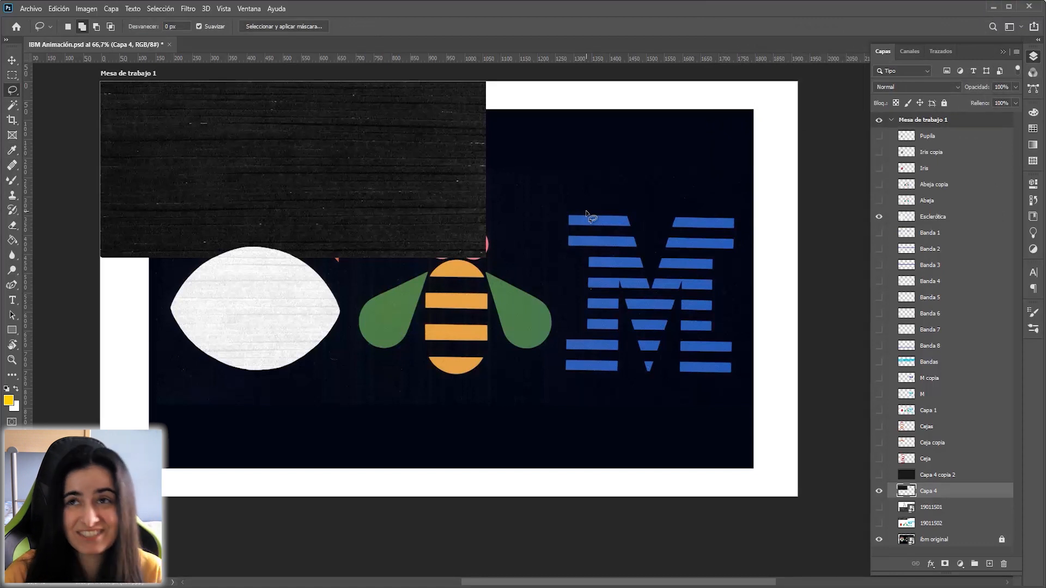
pyautogui.click(879, 490)
# Show the Iris, Iris copia and Pupila layers to examine the layered build-up of the textured eye
pyautogui.click(879, 168)
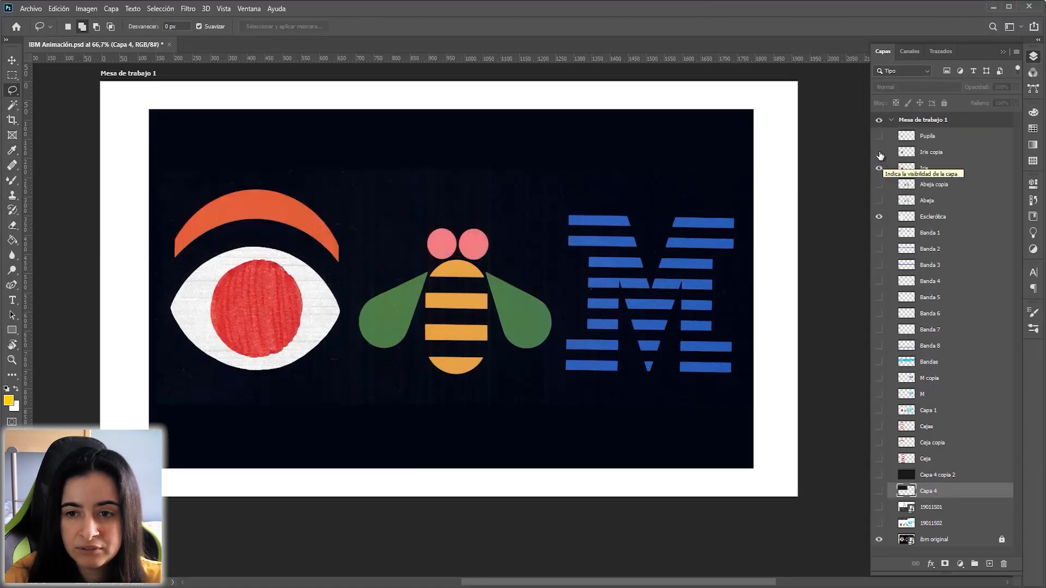
pyautogui.click(879, 153)
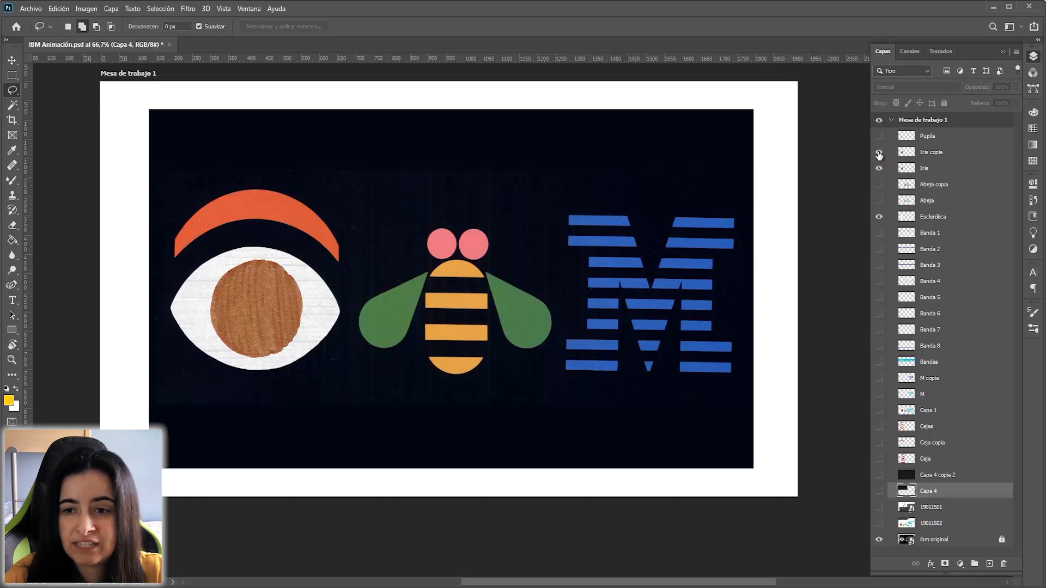
pyautogui.click(879, 137)
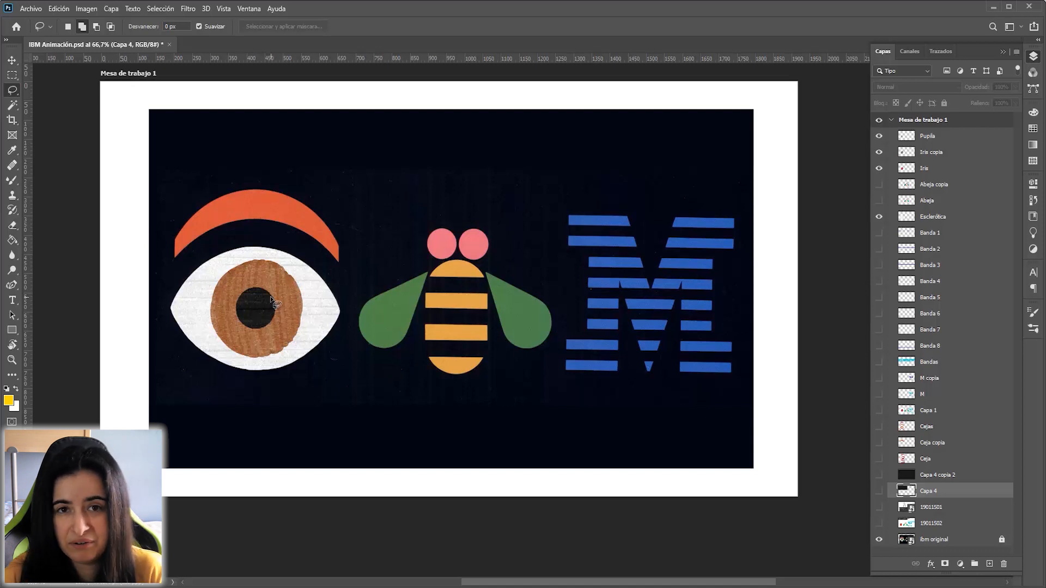
# Switch to the Elliptical Marquee tool and draw an elliptical selection over the lower part of the eye
pyautogui.rightClick(13, 81)
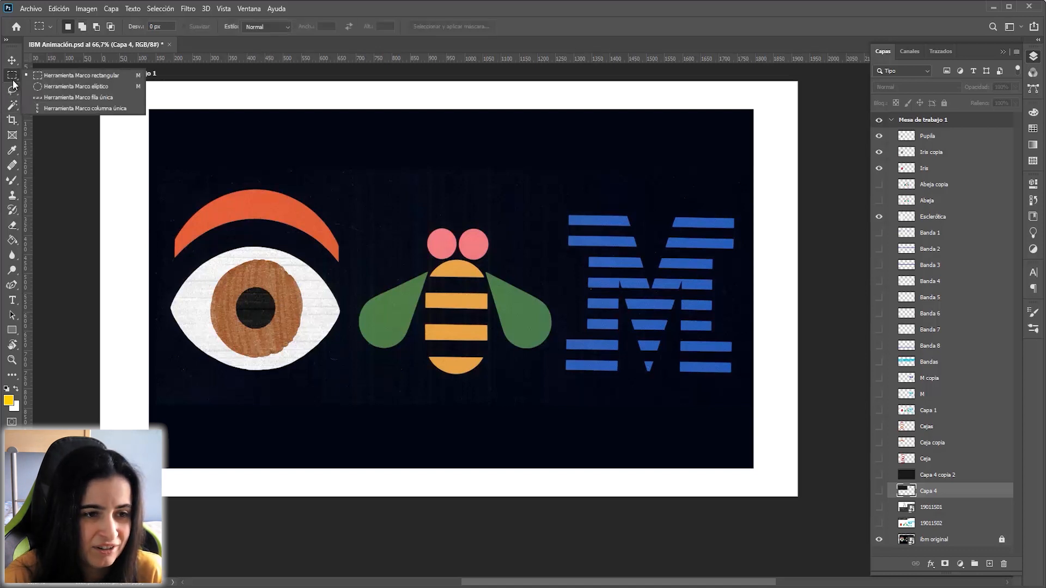
pyautogui.click(60, 85)
pyautogui.moveTo(286, 322); pyautogui.dragTo(317, 394)
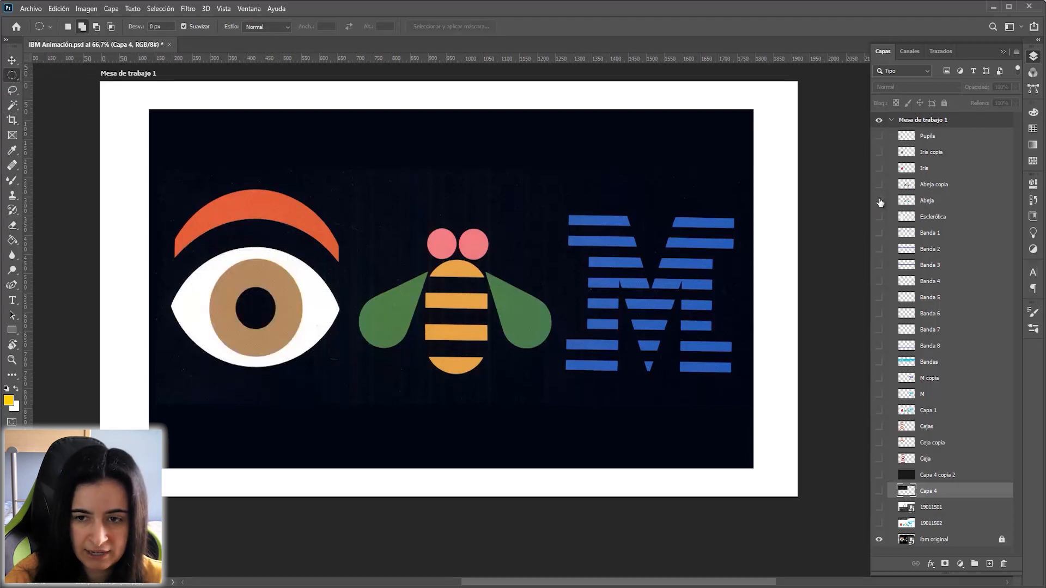
# Show the Abeja layer and move the yellow-striped bee over the M with the Move tool
pyautogui.click(879, 201)
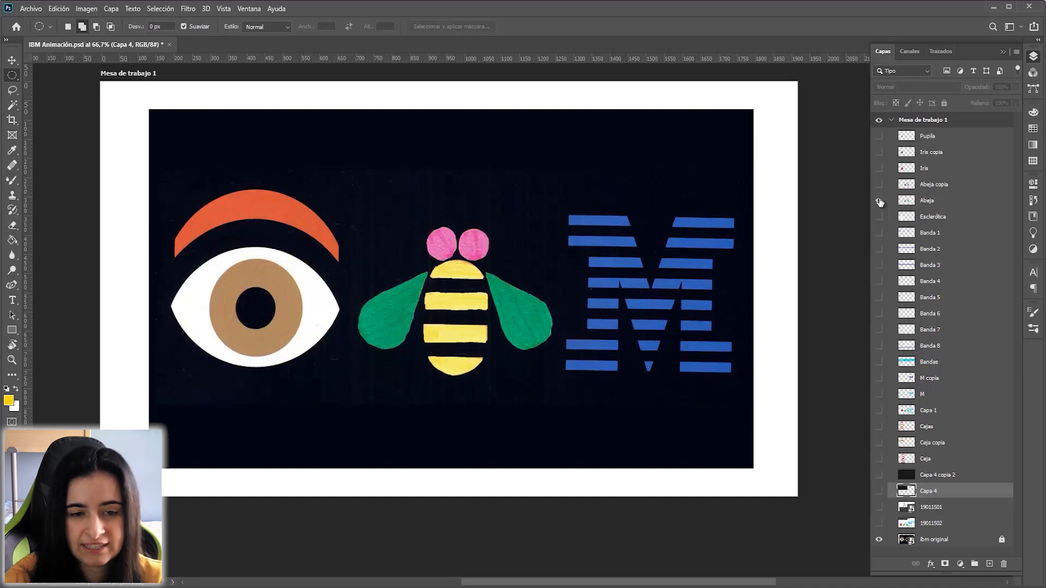
pyautogui.click(923, 205)
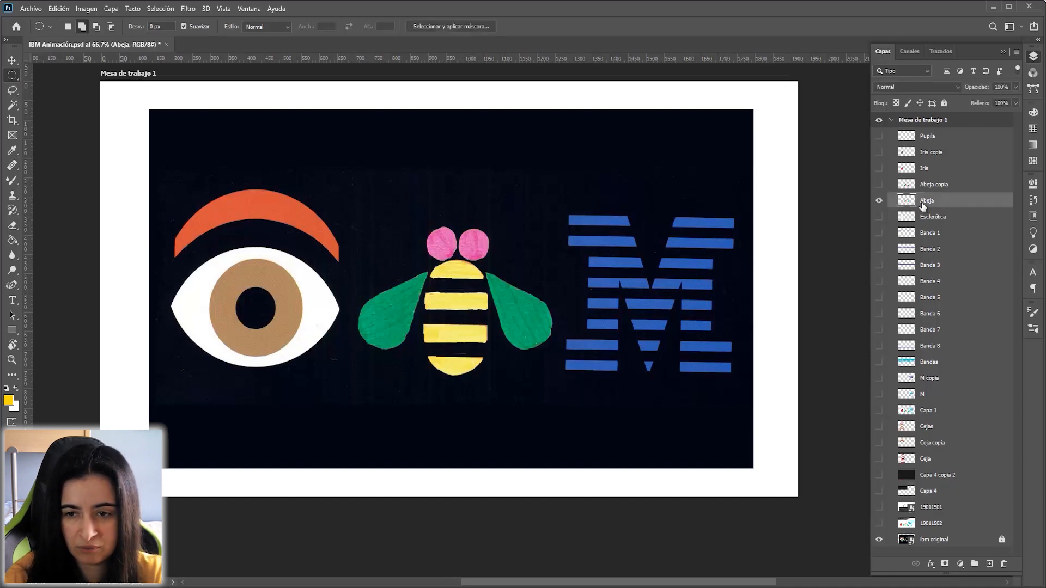
pyautogui.press('v')
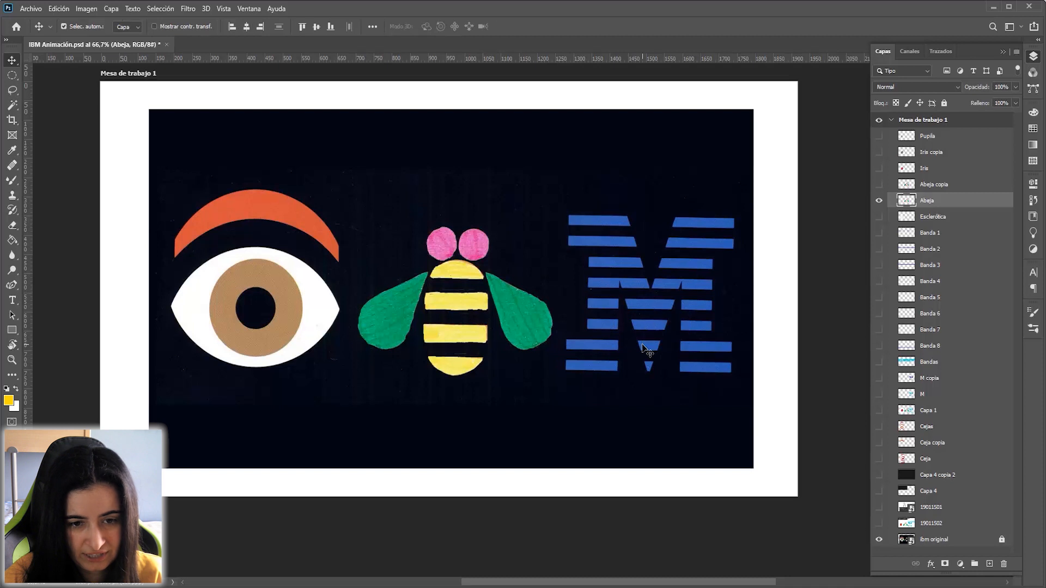
pyautogui.moveTo(461, 308); pyautogui.dragTo(625, 327)
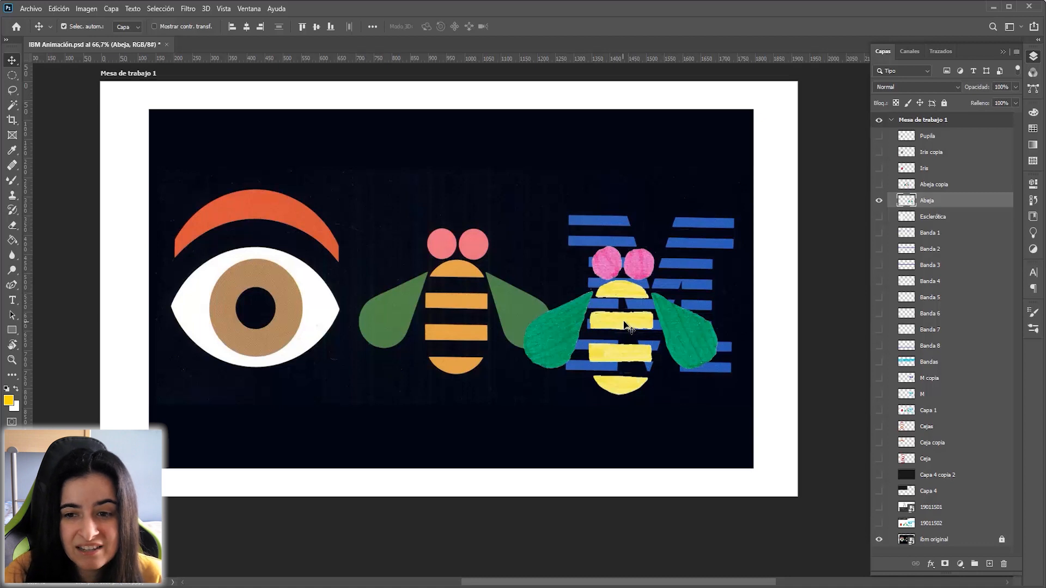
# Show the Abeja copia layer and try moving the orange-striped bee toward the eye to compare it with the poster
pyautogui.click(878, 185)
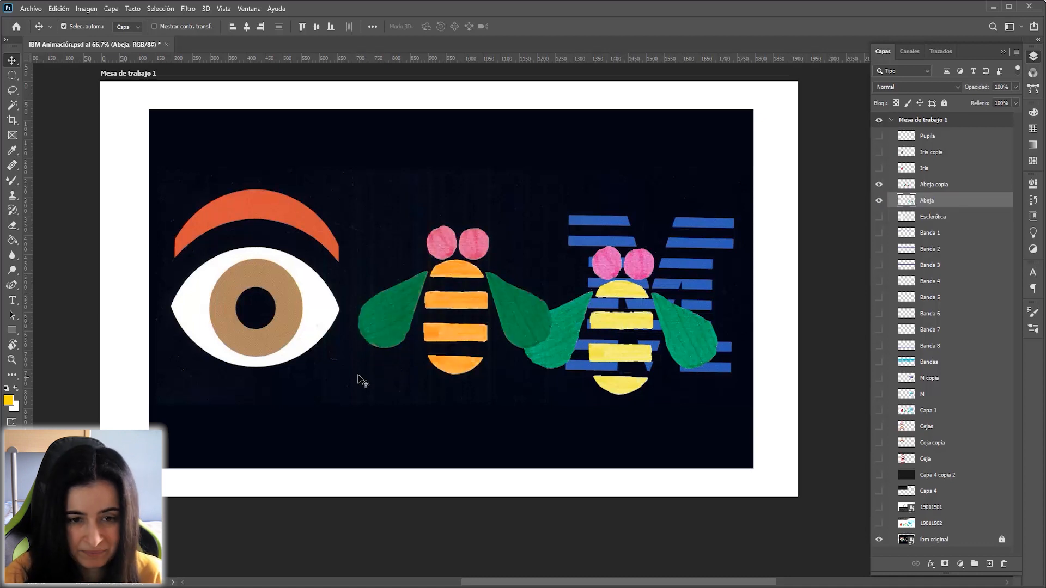
pyautogui.moveTo(472, 289); pyautogui.dragTo(384, 294)
pyautogui.moveTo(475, 311); pyautogui.dragTo(308, 279)
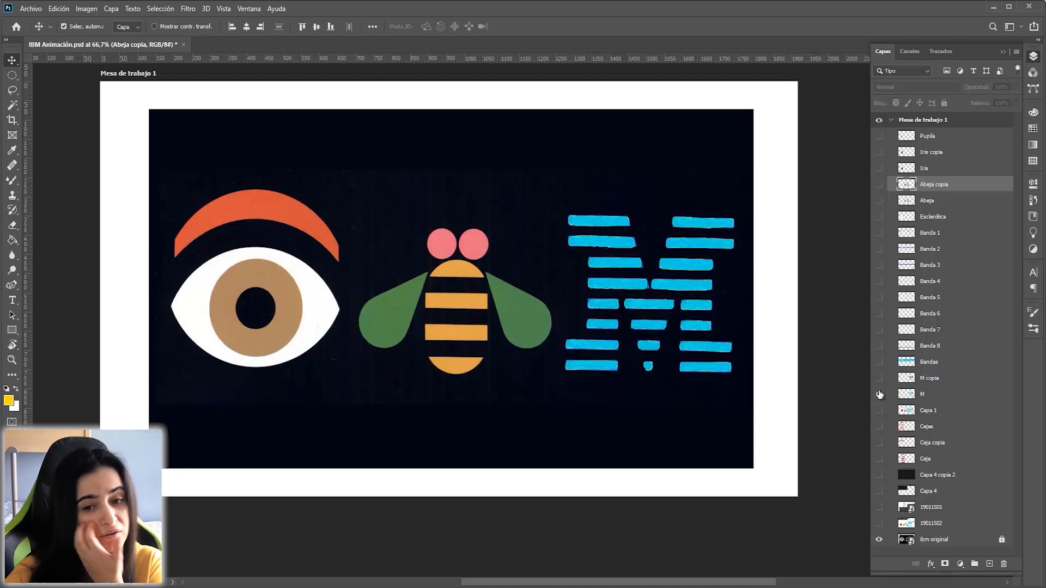
# Show the 19011502 scan layer and move it so its hand-drawn M sits beside the cut-out M
pyautogui.click(878, 524)
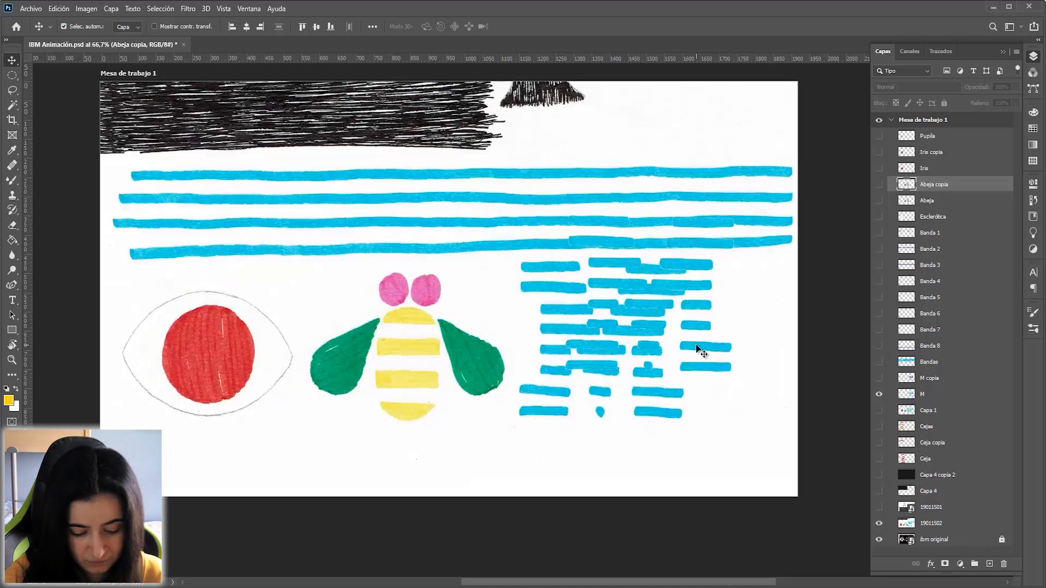
pyautogui.click(933, 526)
pyautogui.moveTo(486, 332)
pyautogui.mouseDown()
pyautogui.moveTo(327, 297)
pyautogui.moveTo(209, 288)
pyautogui.mouseUp()
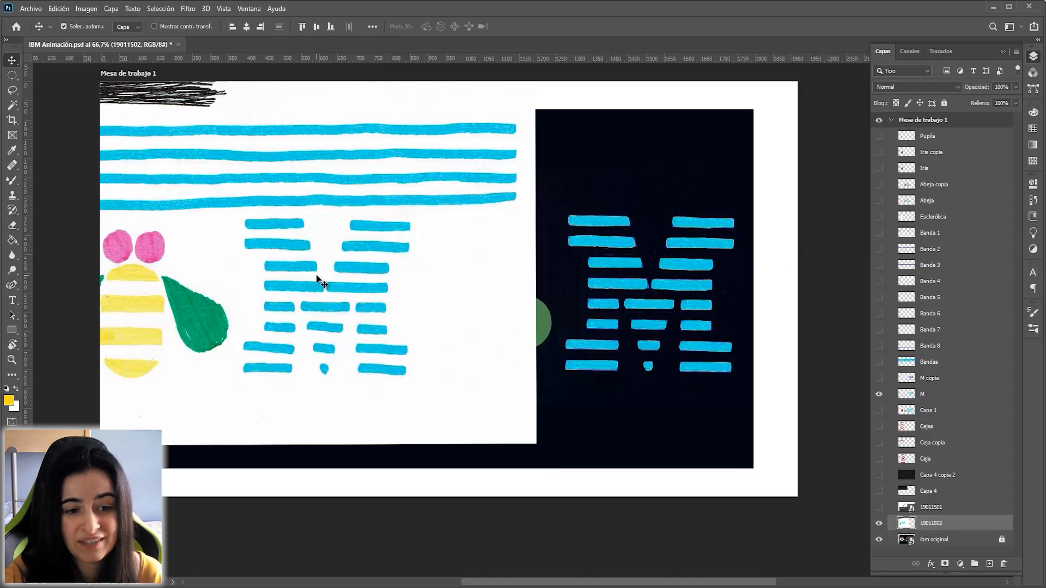
# Swap the M layer for the Bandas layer, compare its long bands with the shifted 19011502 scan, and hide the scan
pyautogui.click(878, 394)
pyautogui.click(878, 363)
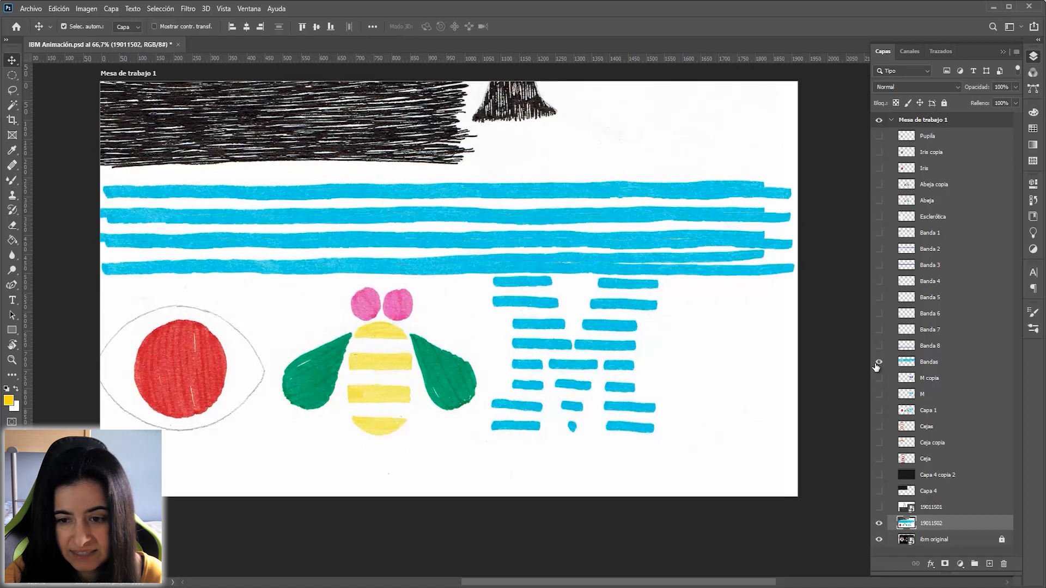
pyautogui.moveTo(610, 464)
pyautogui.mouseDown()
pyautogui.moveTo(565, 361)
pyautogui.moveTo(638, 355)
pyautogui.moveTo(659, 530)
pyautogui.moveTo(648, 580)
pyautogui.moveTo(916, 565)
pyautogui.mouseUp()
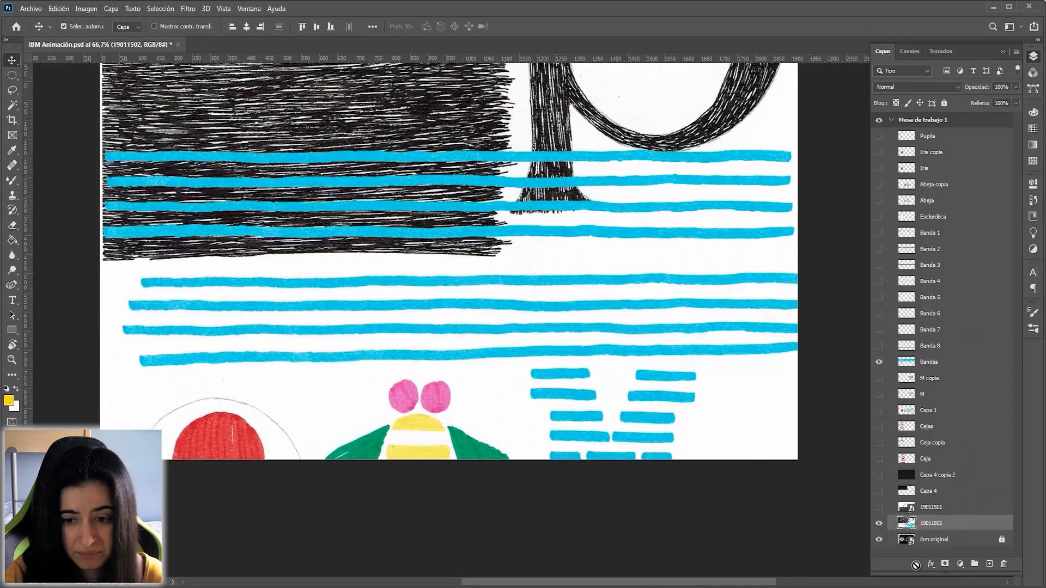
pyautogui.click(879, 523)
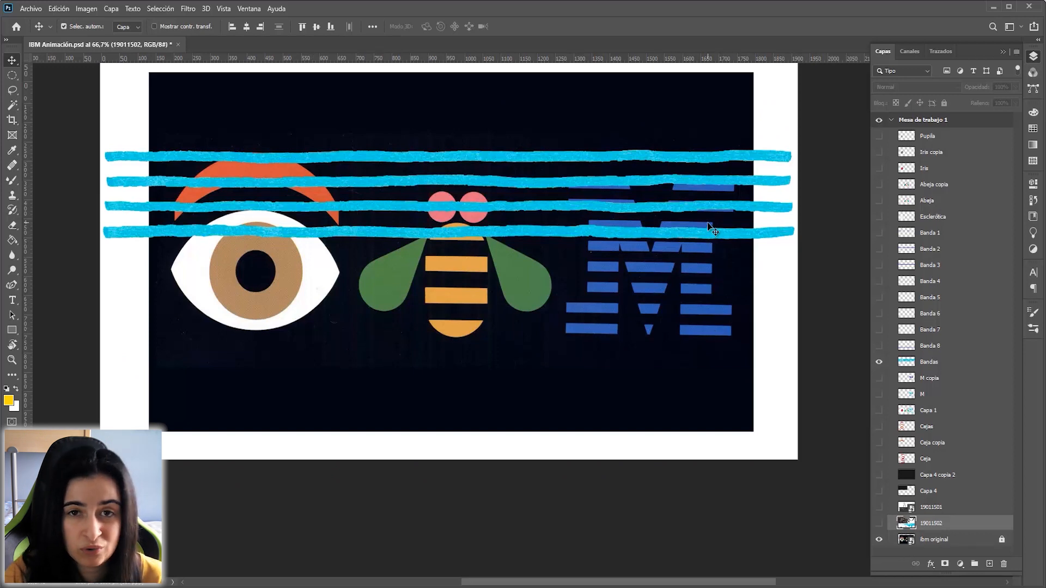
# Show the layers Banda 8 through Banda 1 and hide Bandas to examine the eight separate dark blue bands
pyautogui.click(879, 346)
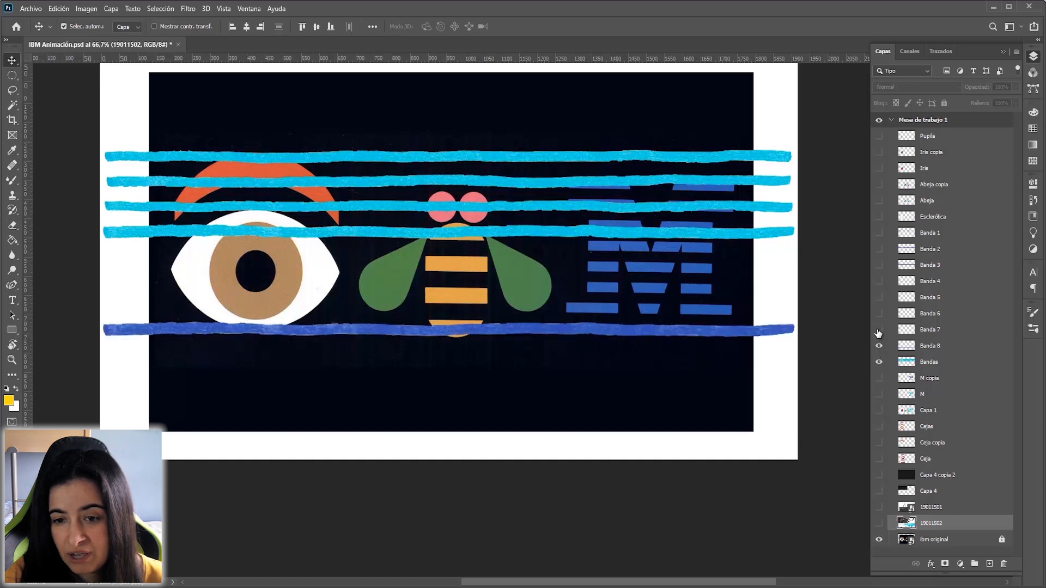
pyautogui.click(879, 330)
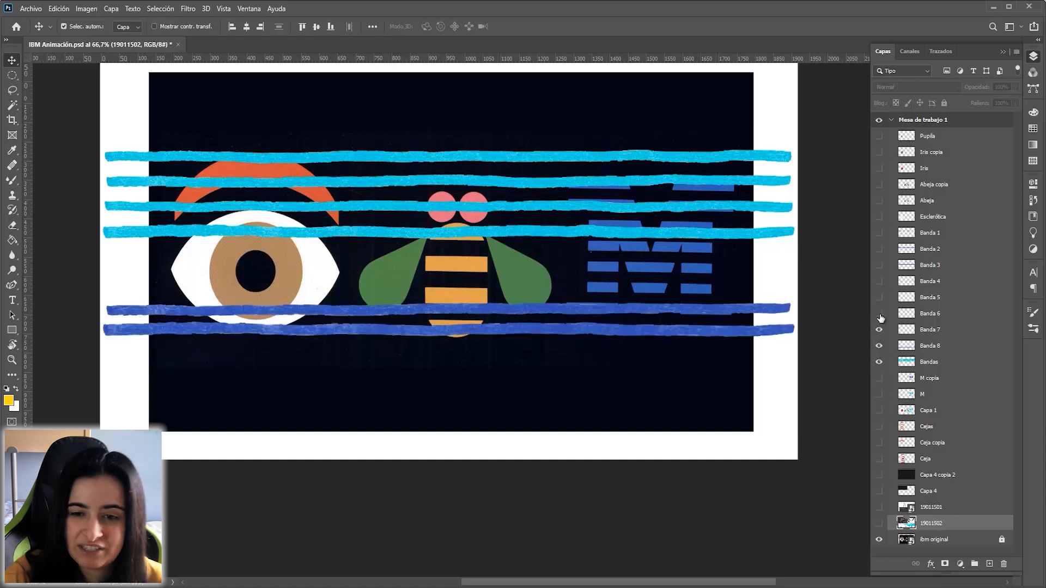
pyautogui.click(879, 313)
pyautogui.click(879, 297)
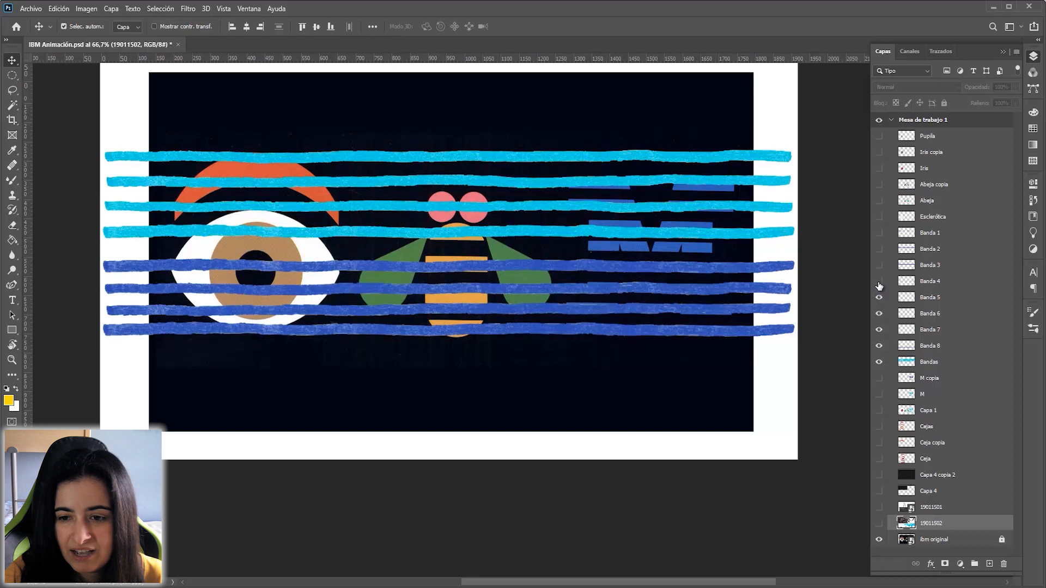
pyautogui.click(880, 364)
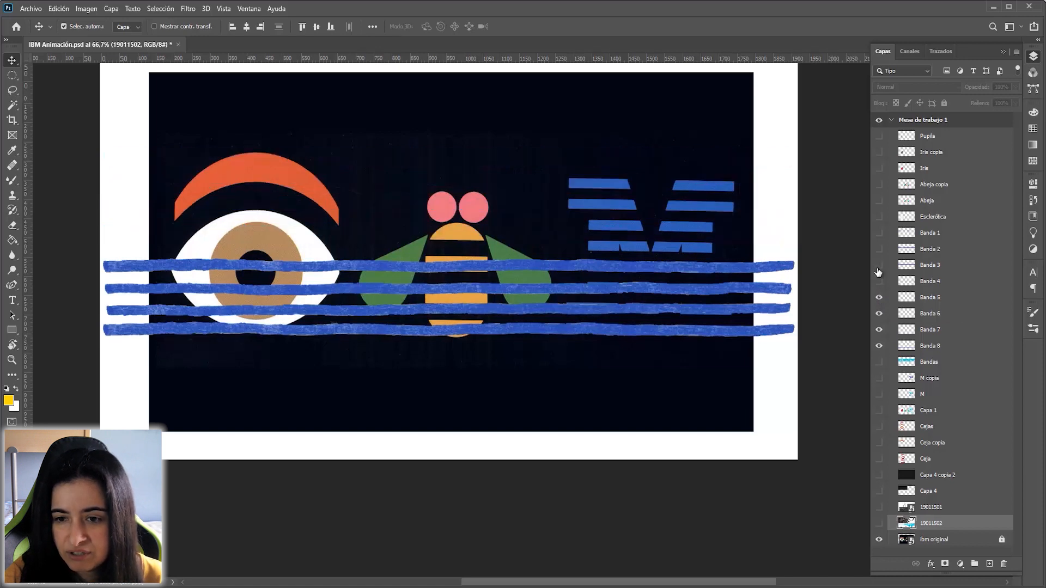
pyautogui.click(879, 281)
pyautogui.click(878, 264)
pyautogui.click(878, 249)
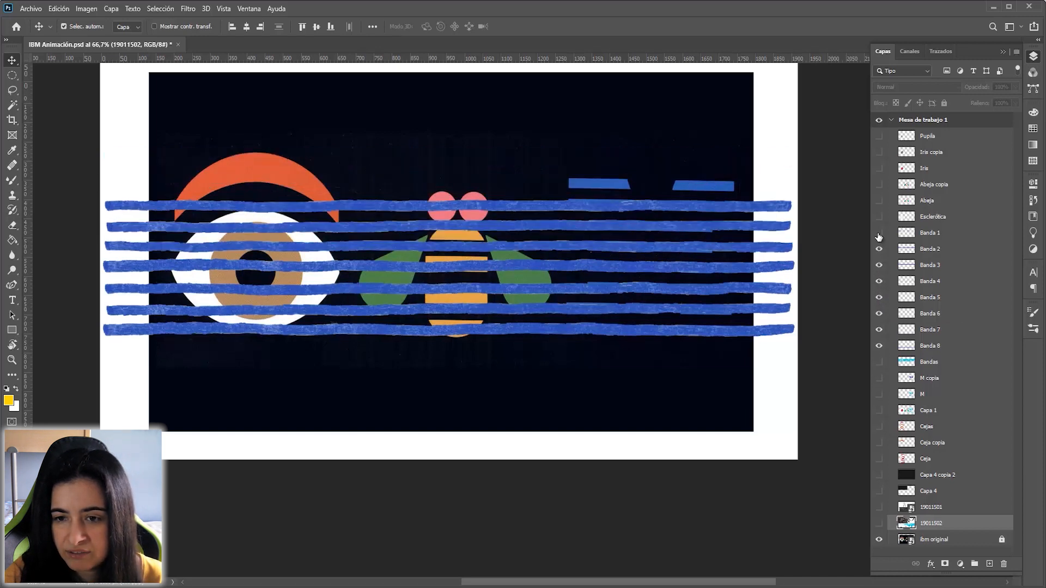
pyautogui.click(878, 233)
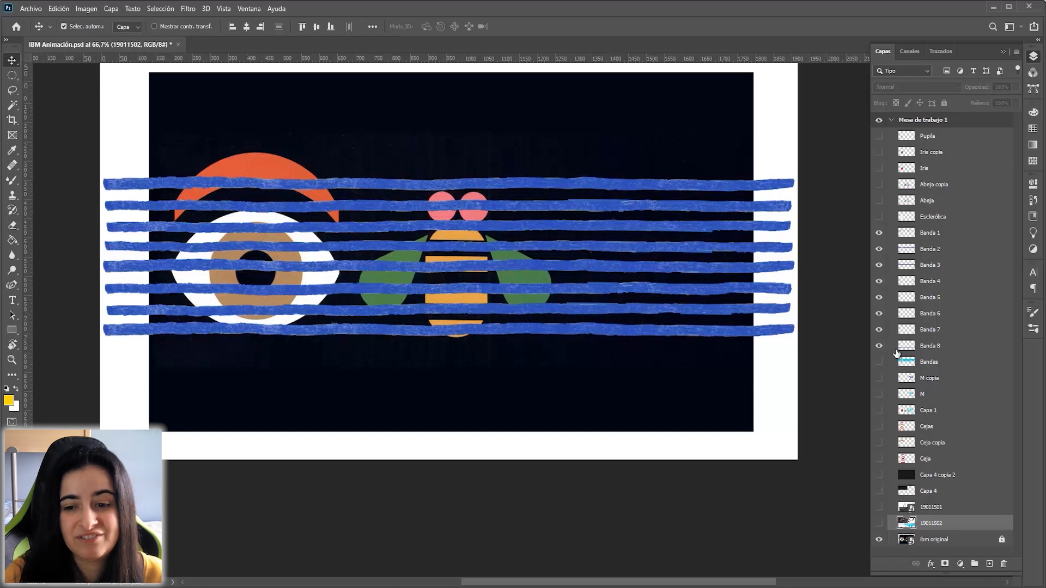
# Show the M and M copia layers and hide the layers Banda 8 through Banda 1 to reveal the textured M
pyautogui.click(879, 395)
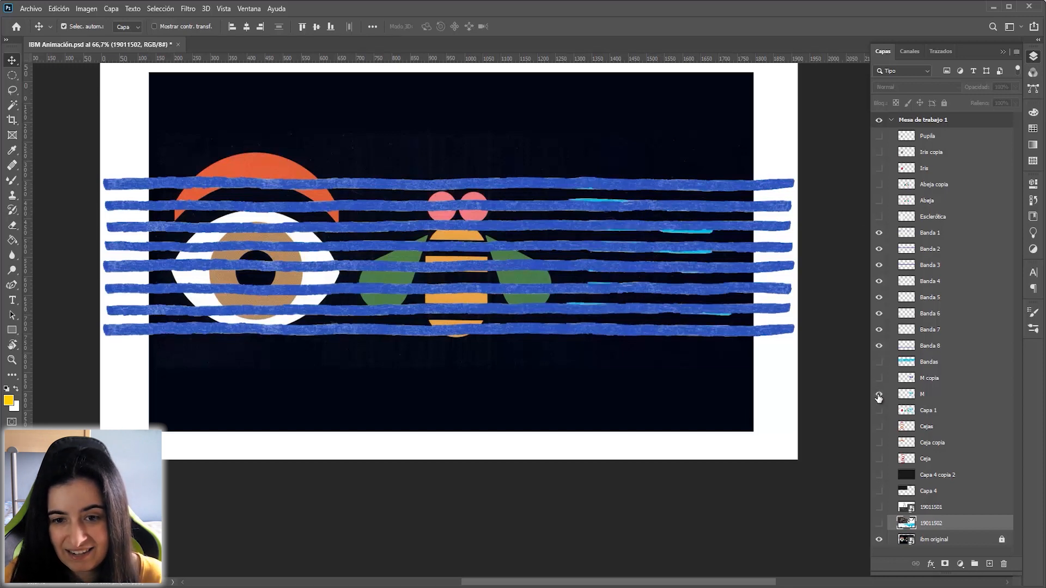
pyautogui.click(879, 377)
pyautogui.click(878, 345)
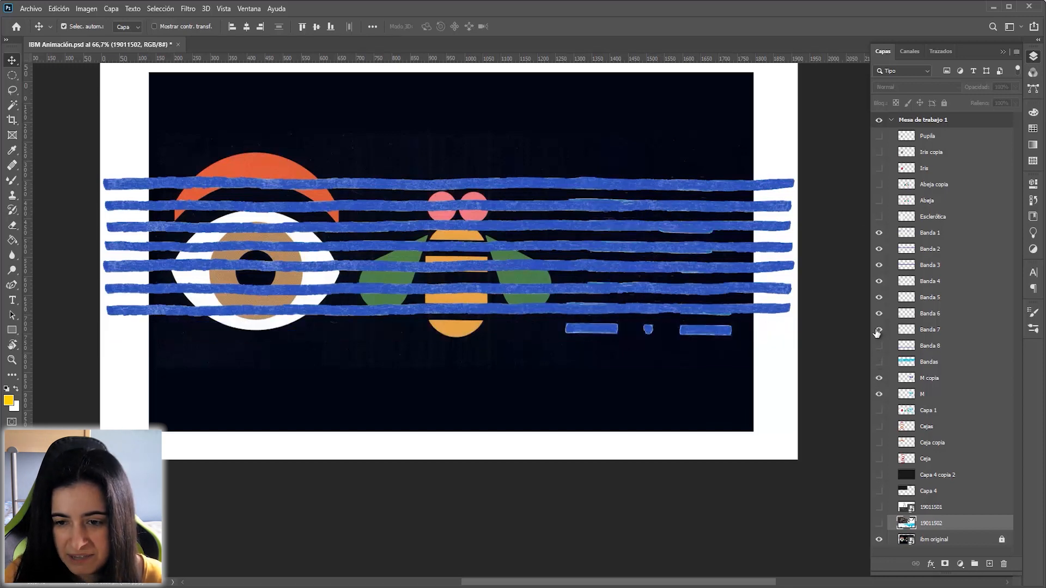
pyautogui.click(879, 330)
pyautogui.click(879, 313)
pyautogui.click(879, 297)
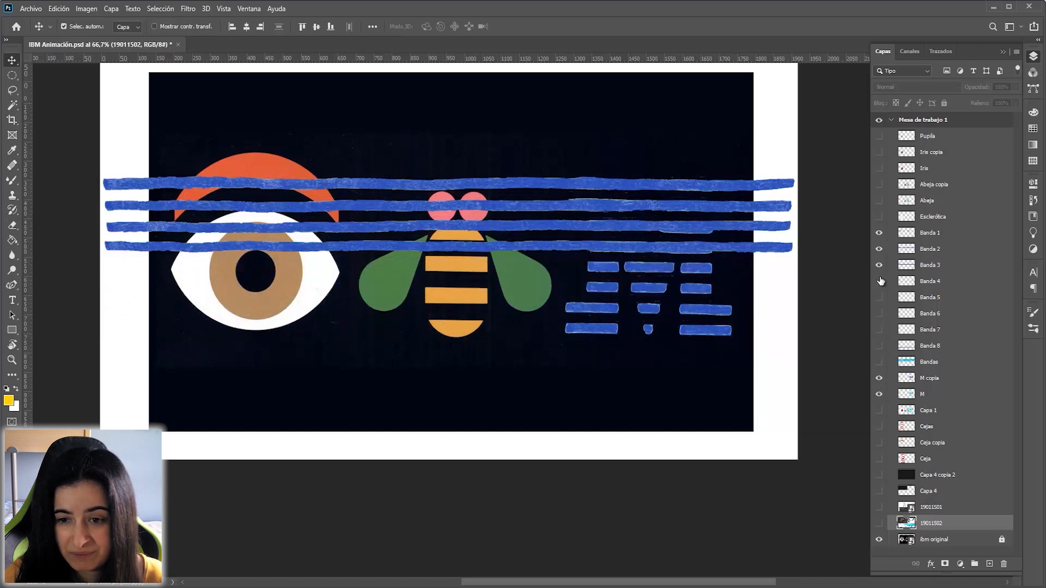
pyautogui.click(879, 281)
pyautogui.click(879, 265)
pyautogui.click(879, 249)
pyautogui.click(879, 233)
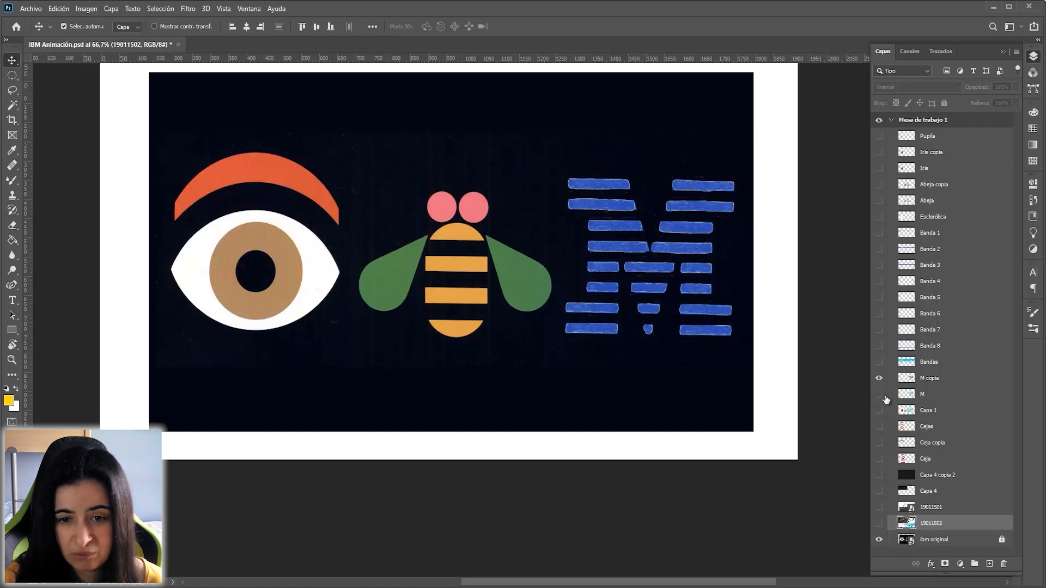
# Hide ibm original and assemble the poster by showing Pupila, Iris, Abeja copia, Esclerótica, the Capa 4 copia 2 background and Ceja copia
pyautogui.click(880, 541)
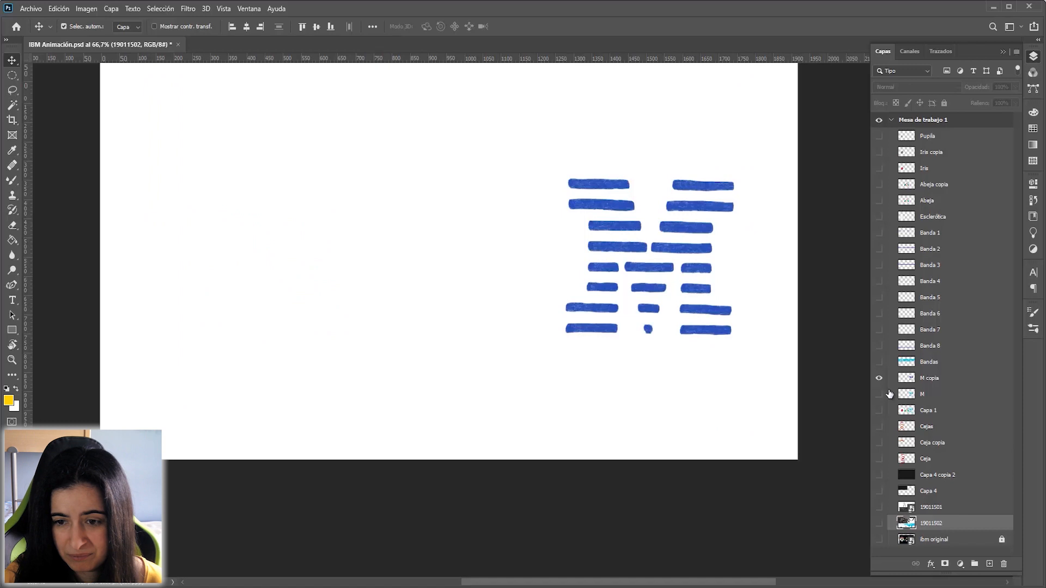
pyautogui.click(879, 137)
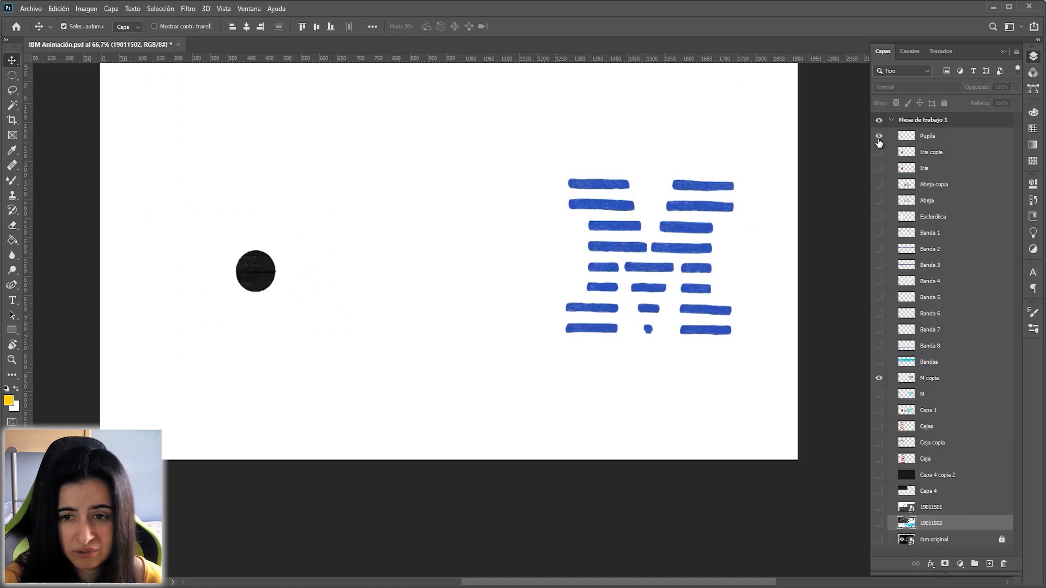
pyautogui.click(878, 168)
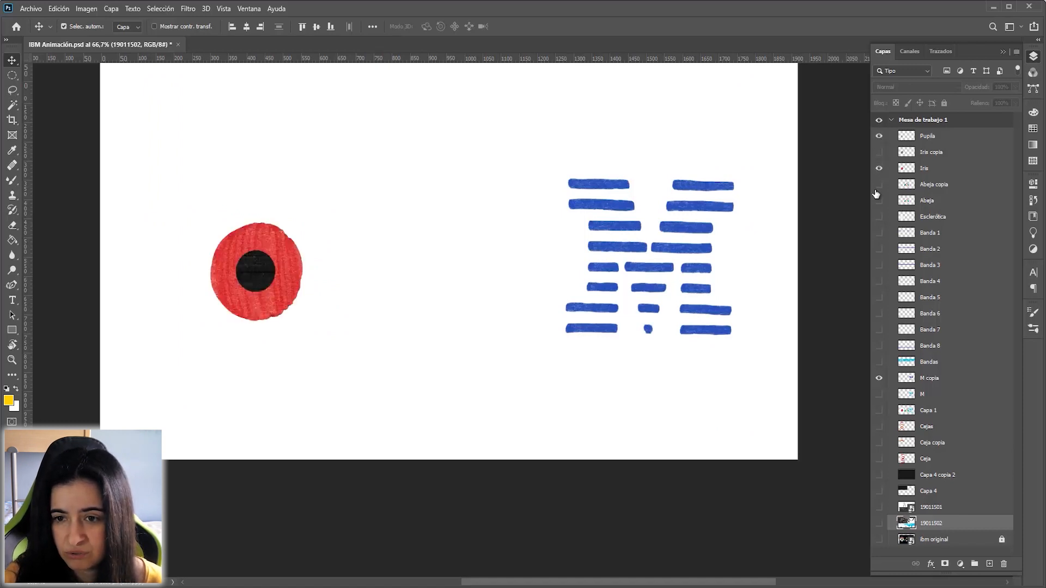
pyautogui.click(879, 184)
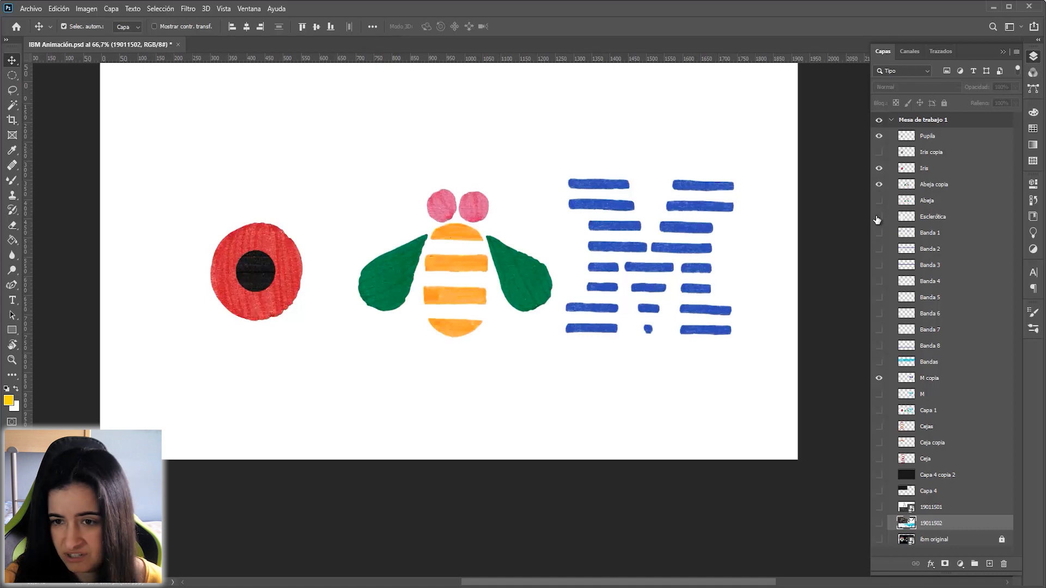
pyautogui.click(880, 217)
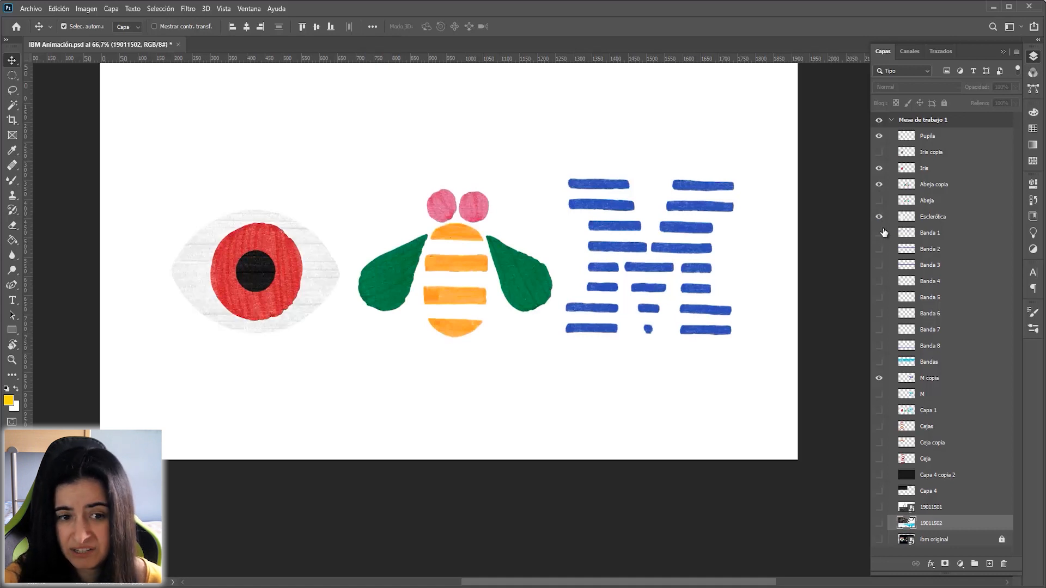
pyautogui.click(879, 475)
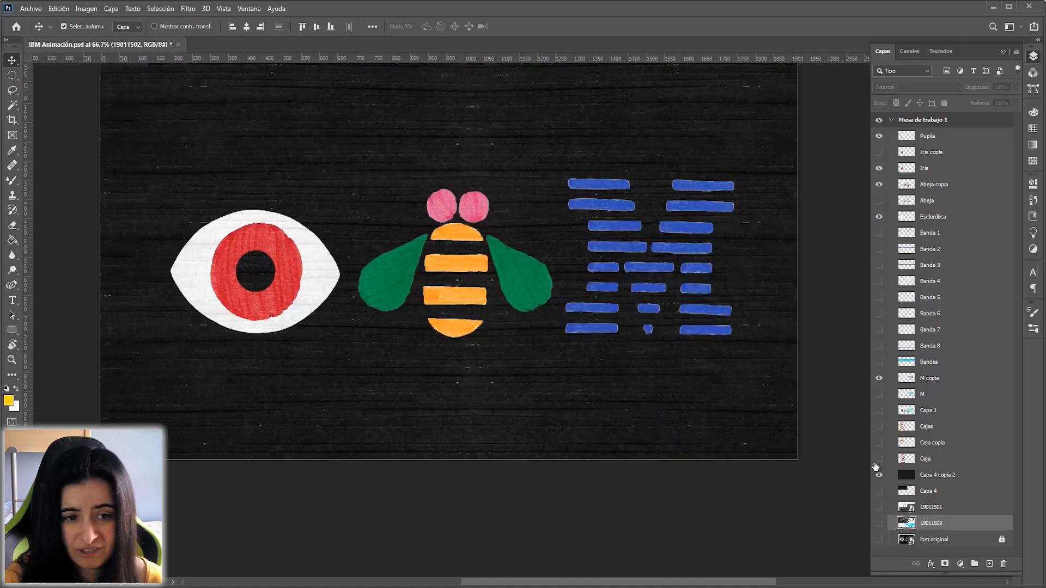
pyautogui.moveTo(665, 225); pyautogui.dragTo(681, 309)
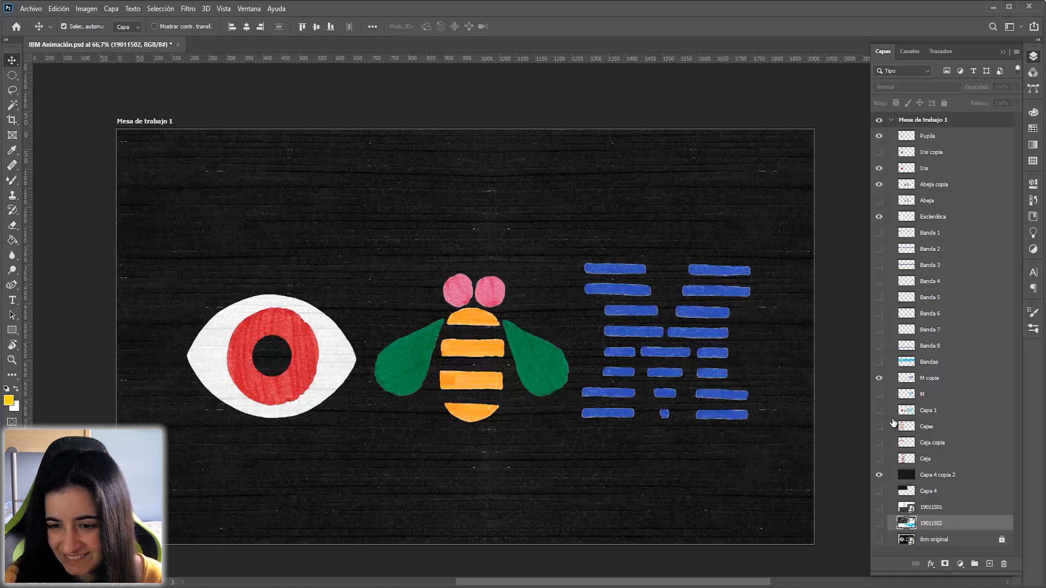
pyautogui.click(879, 443)
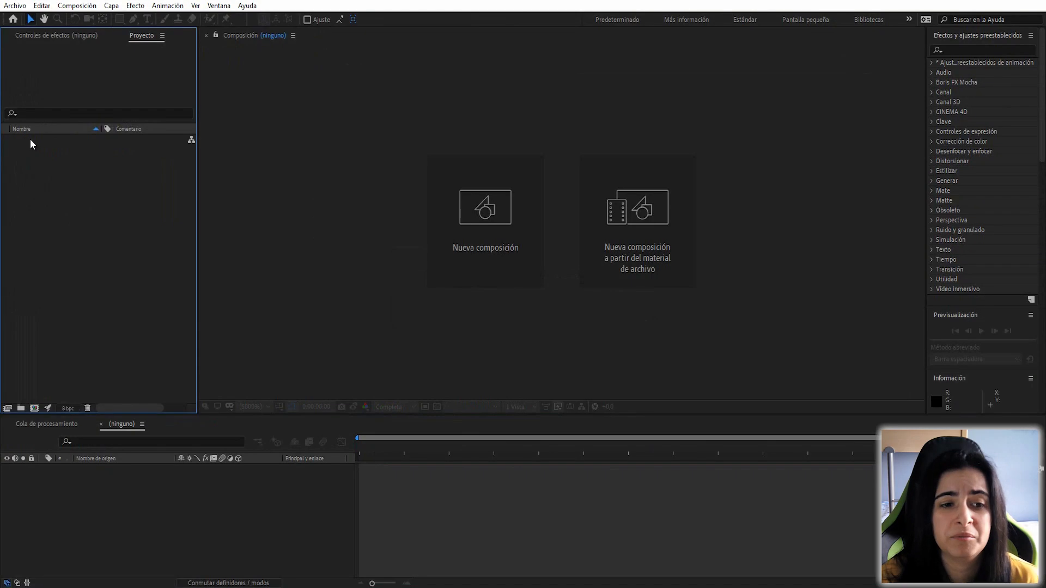
# Switch to After Effects and import IBM Animación.psd from the Paul Rand project's Animación folder as a composition with its layers
pyautogui.doubleClick(29, 143)
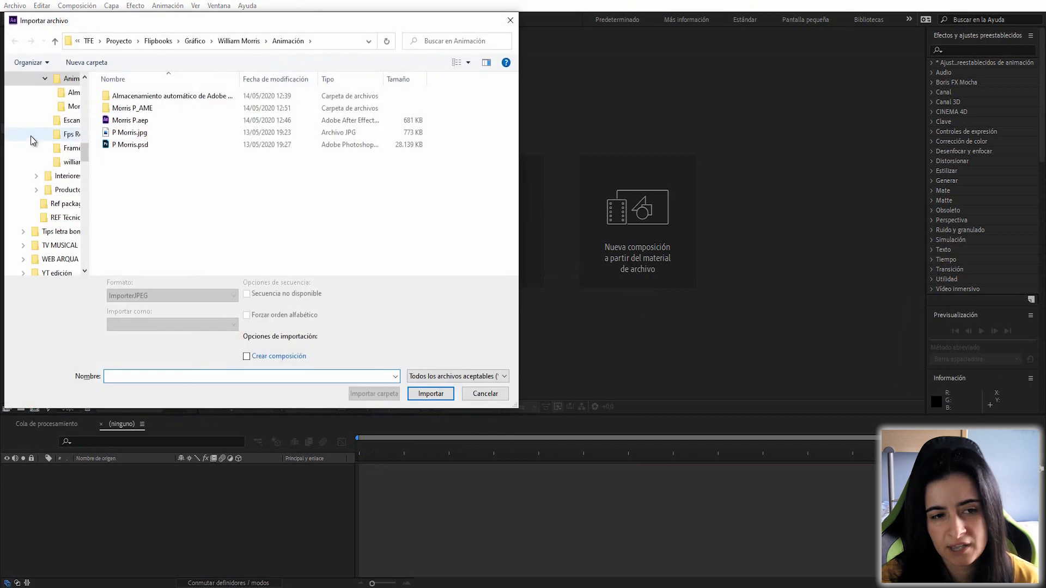
pyautogui.click(201, 40)
pyautogui.doubleClick(134, 98)
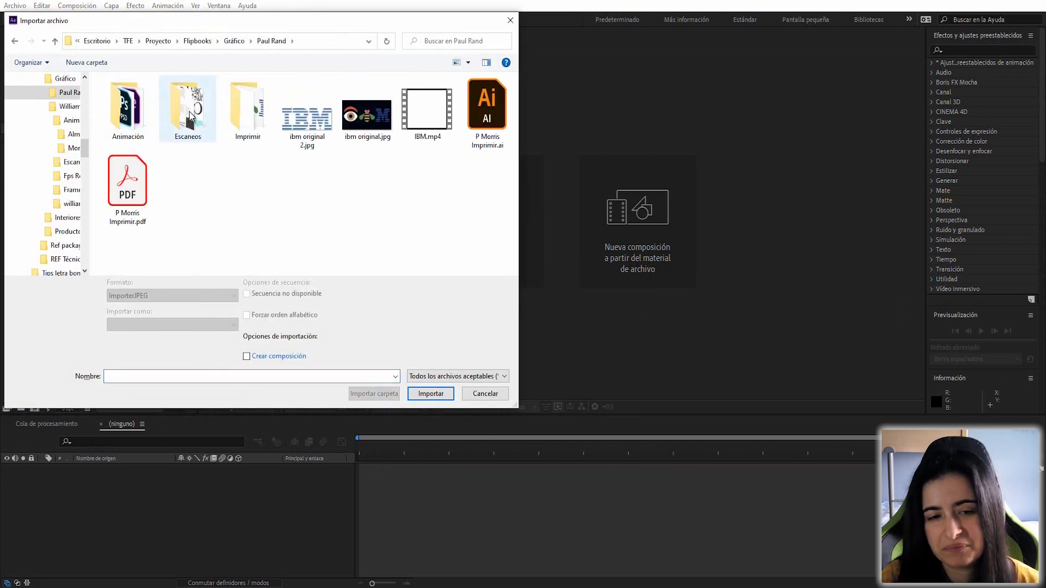
pyautogui.doubleClick(136, 106)
pyautogui.click(142, 112)
pyautogui.click(436, 390)
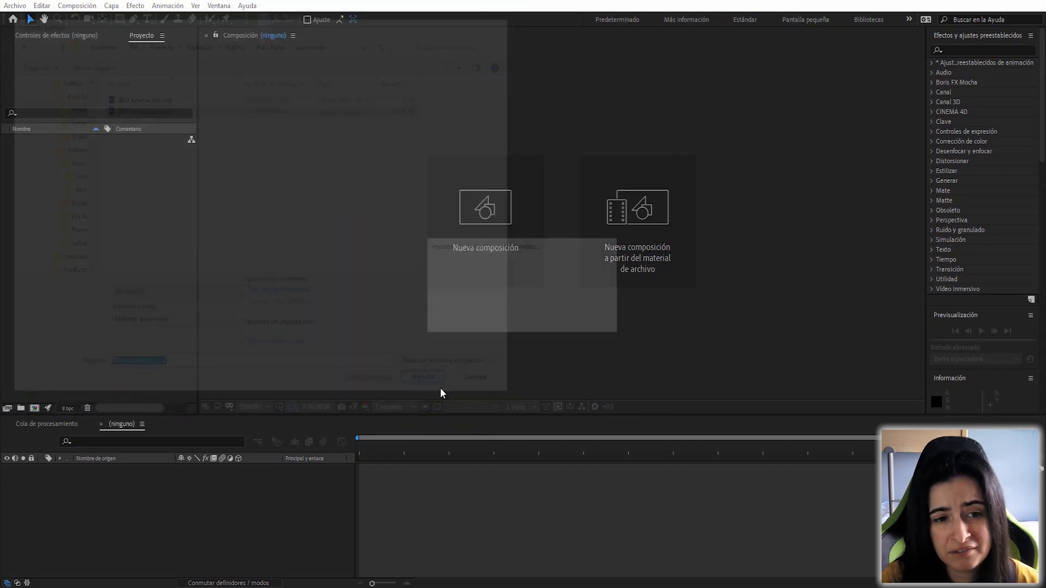
pyautogui.click(556, 368)
# Import ibm original.jpg and the IBM.mp4 video from the Paul Rand folder into the project
pyautogui.doubleClick(116, 296)
pyautogui.click(264, 42)
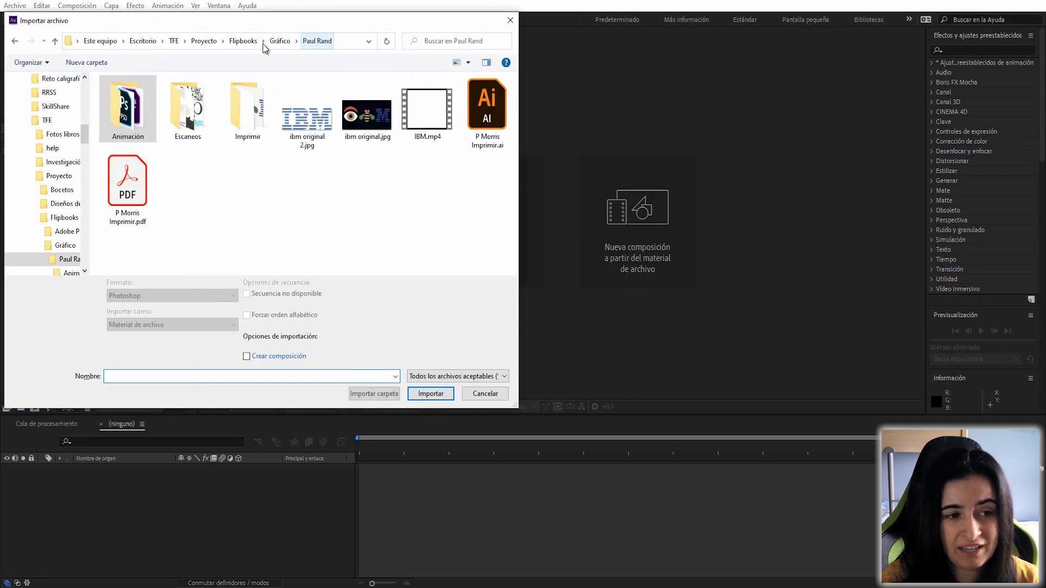
pyautogui.click(367, 115)
pyautogui.click(442, 394)
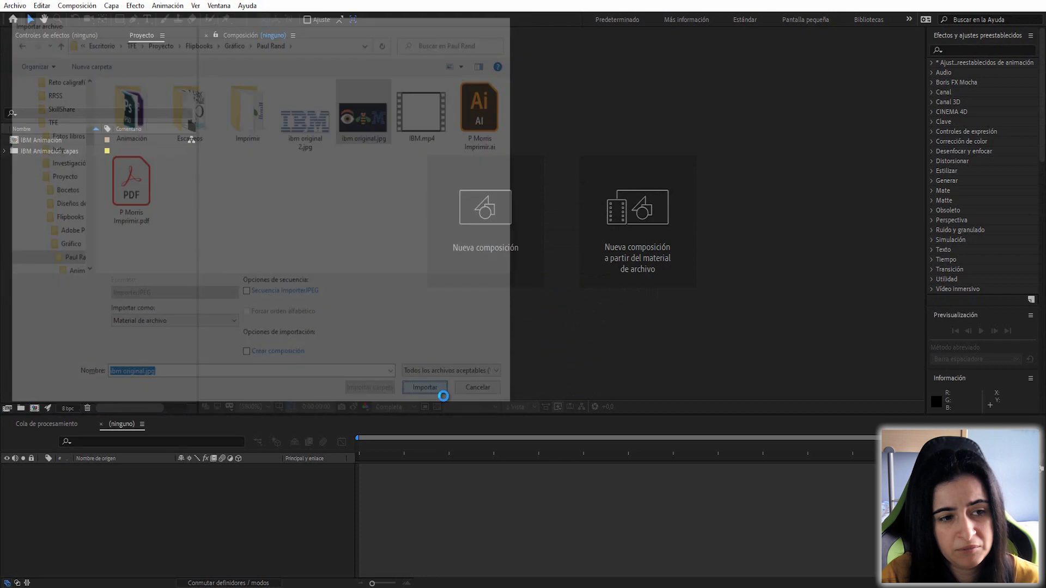
pyautogui.doubleClick(157, 213)
pyautogui.click(427, 109)
pyautogui.click(415, 396)
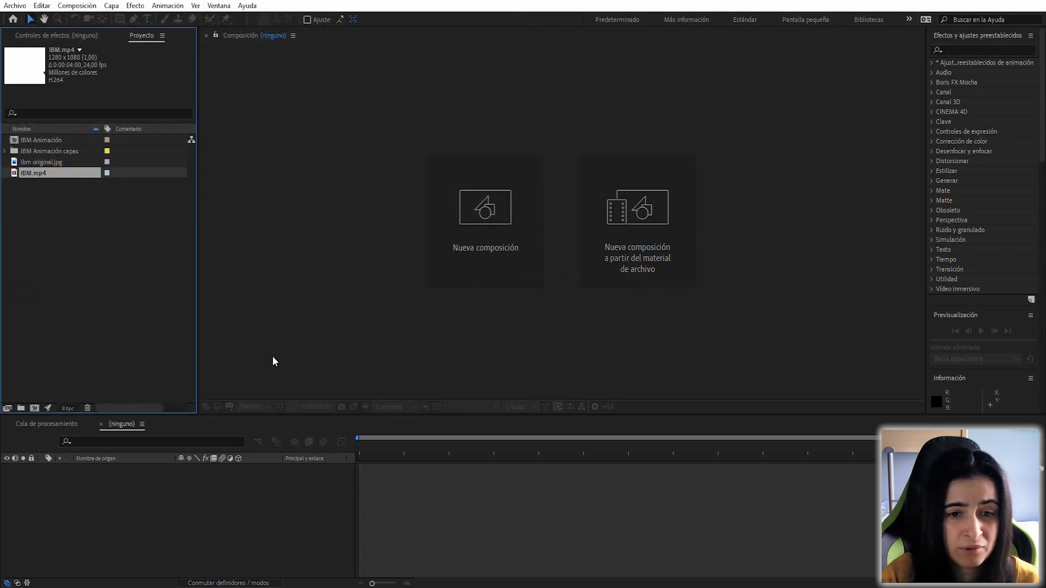
# Create a composition from IBM.mp4 and play the reference video
pyautogui.moveTo(31, 178); pyautogui.dragTo(79, 475)
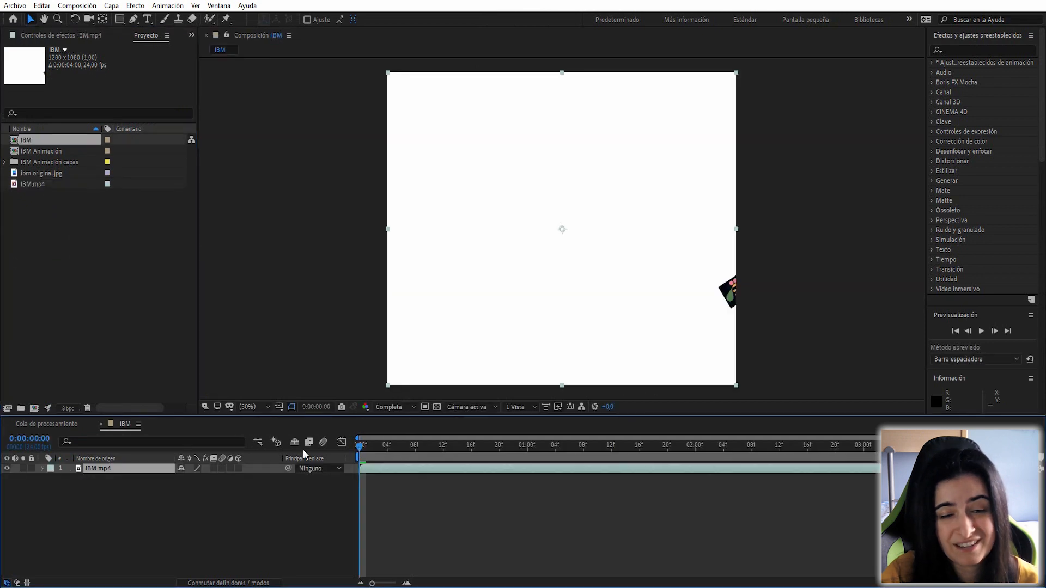
pyautogui.press('space')
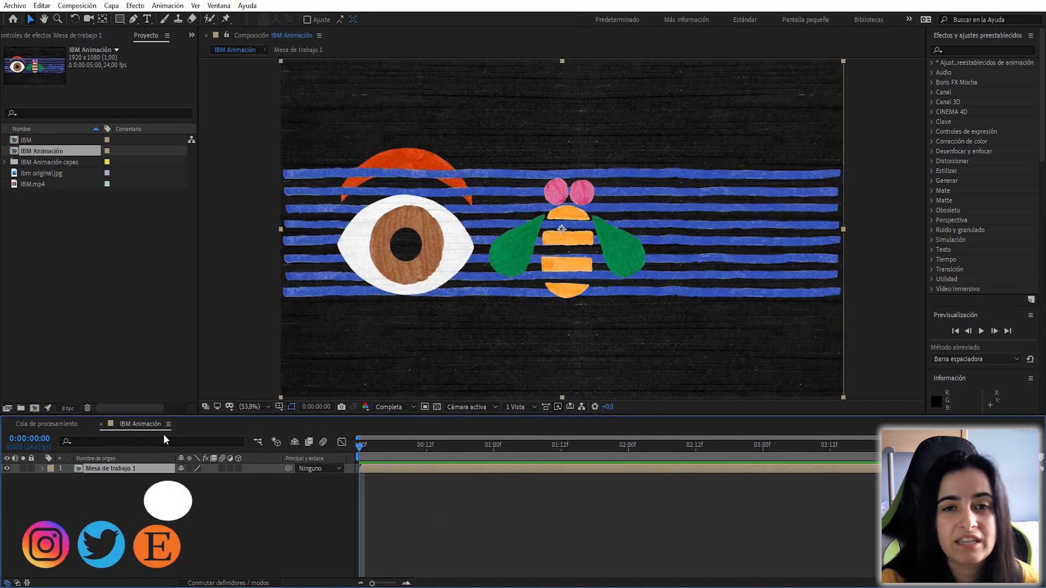
# Open IBM Animación's nested Mesa de trabajo 1 composition, enlarge the timeline area, and delete the hidden layers Bandas, Abeja and Iris
pyautogui.doubleClick(115, 468)
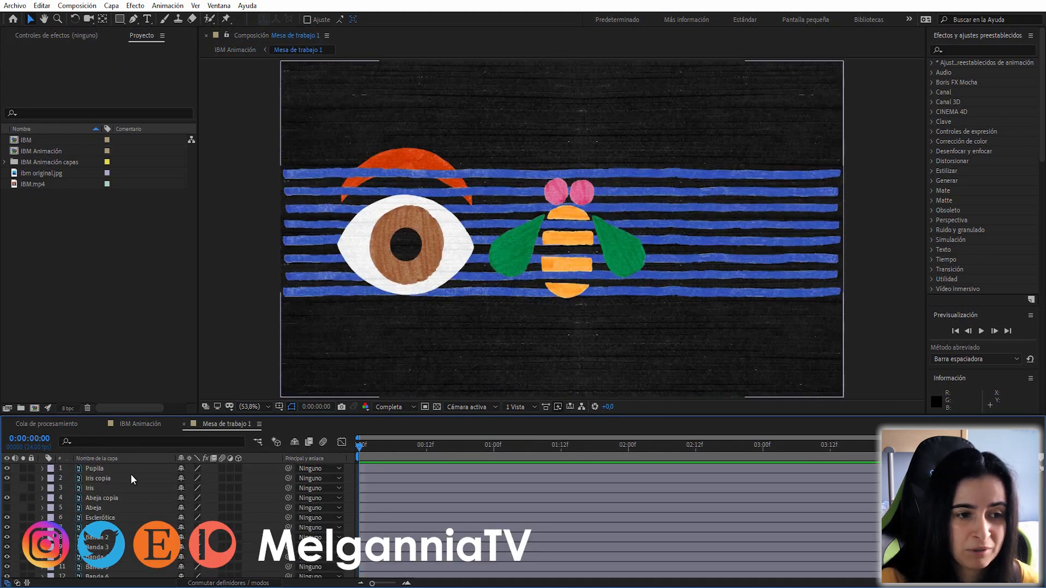
pyautogui.moveTo(403, 416); pyautogui.dragTo(394, 265)
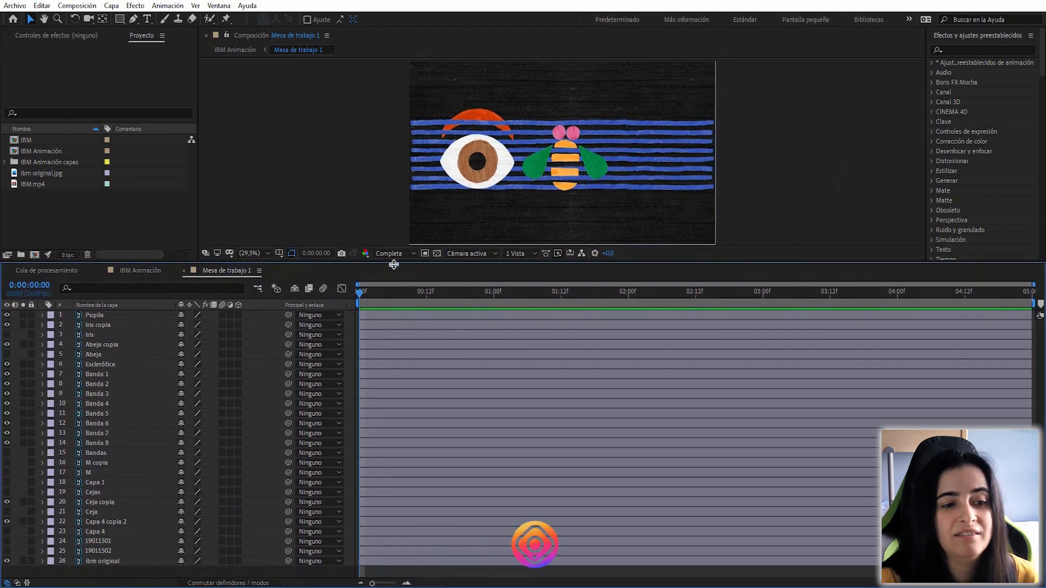
pyautogui.click(94, 354)
pyautogui.keyDown('ctrl'); pyautogui.click(93, 335); pyautogui.keyUp('ctrl')
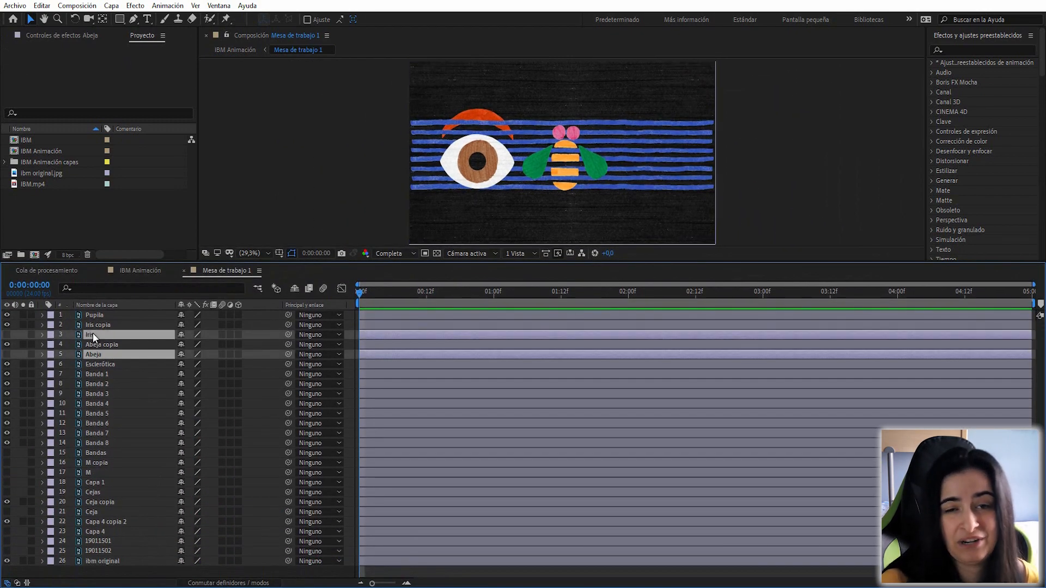
pyautogui.click(94, 455)
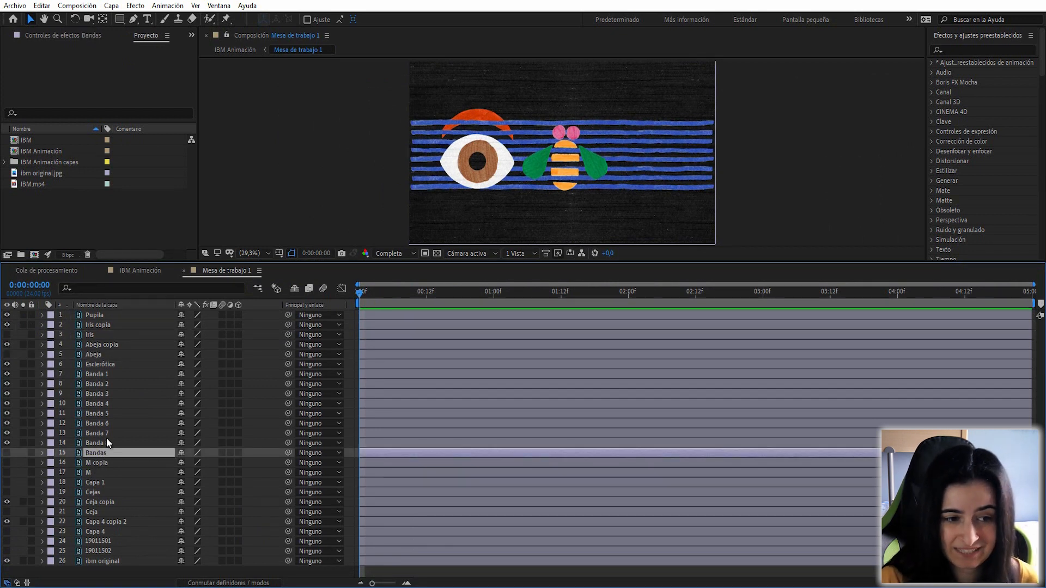
pyautogui.press('Delete')
pyautogui.click(97, 356)
pyautogui.press('Delete')
pyautogui.click(93, 334)
pyautogui.press('Delete')
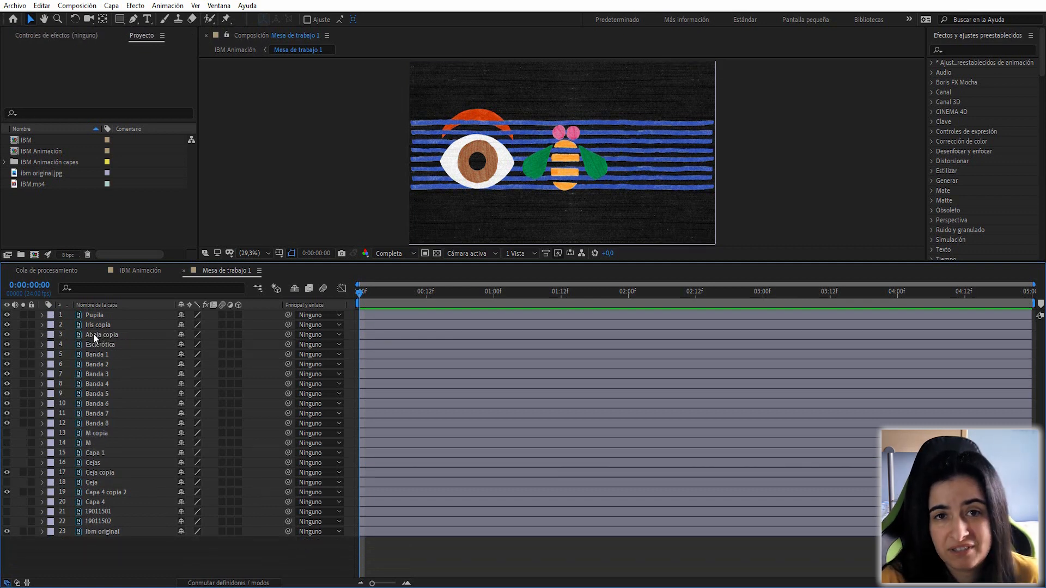
# Delete the layers M and Capa 1 and make M copia visible
pyautogui.click(87, 441)
pyautogui.press('Delete')
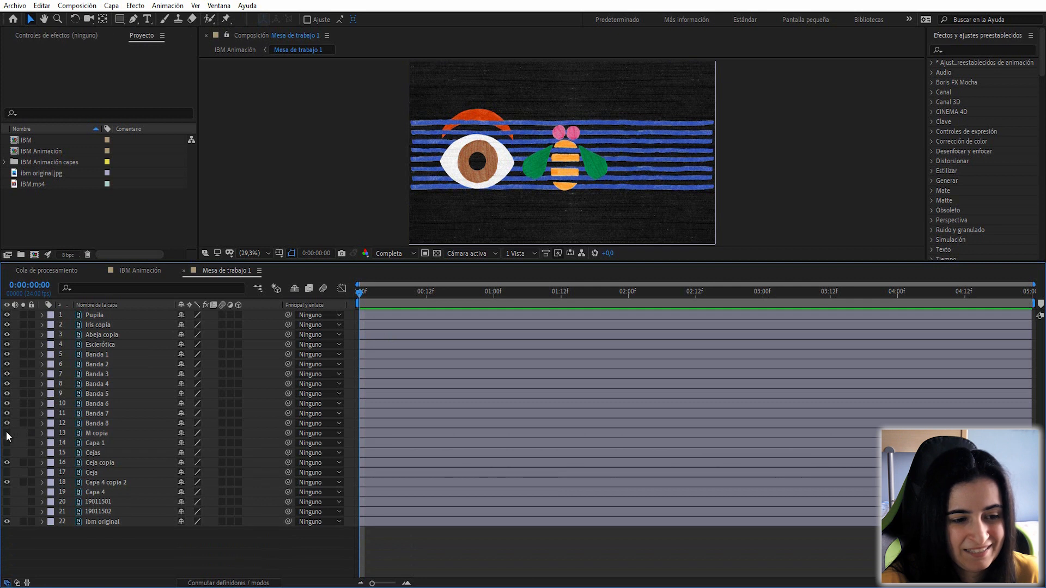
pyautogui.click(7, 435)
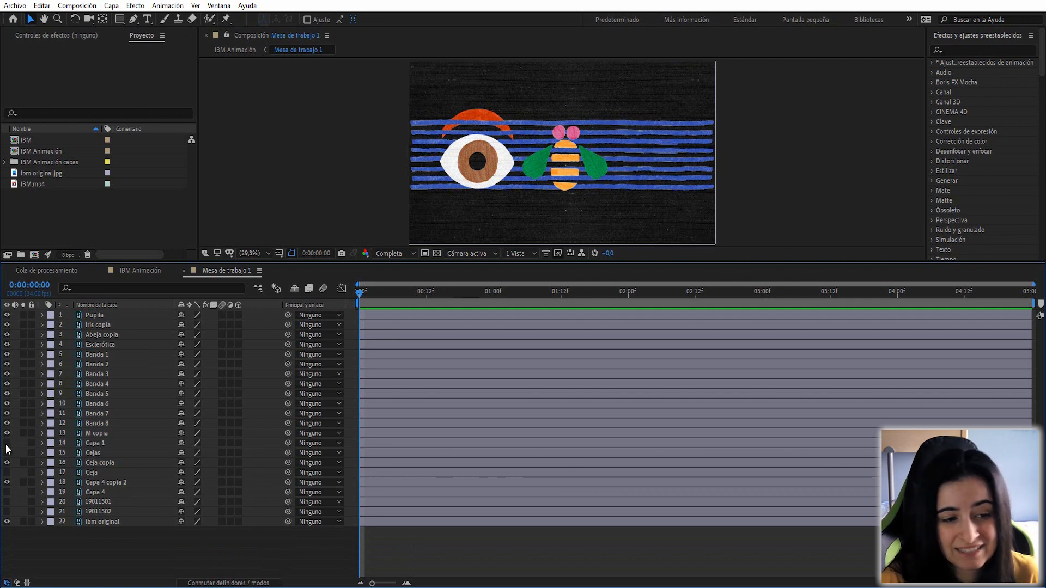
pyautogui.click(7, 443)
pyautogui.click(103, 440)
pyautogui.press('Delete')
# Show the Cejas and Ceja layers to compare the eyebrow versions
pyautogui.click(86, 452)
pyautogui.click(93, 447)
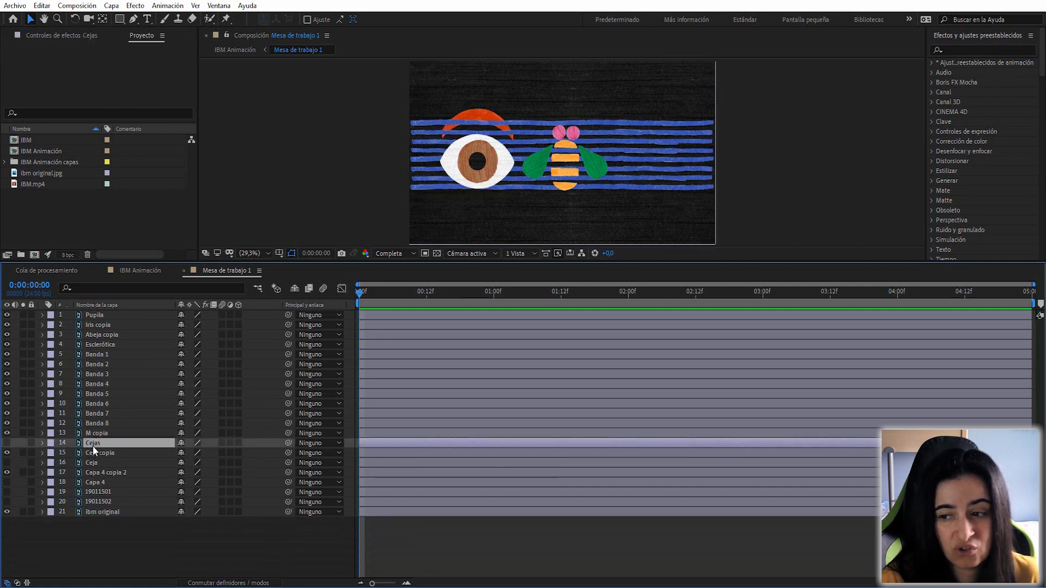
pyautogui.click(7, 443)
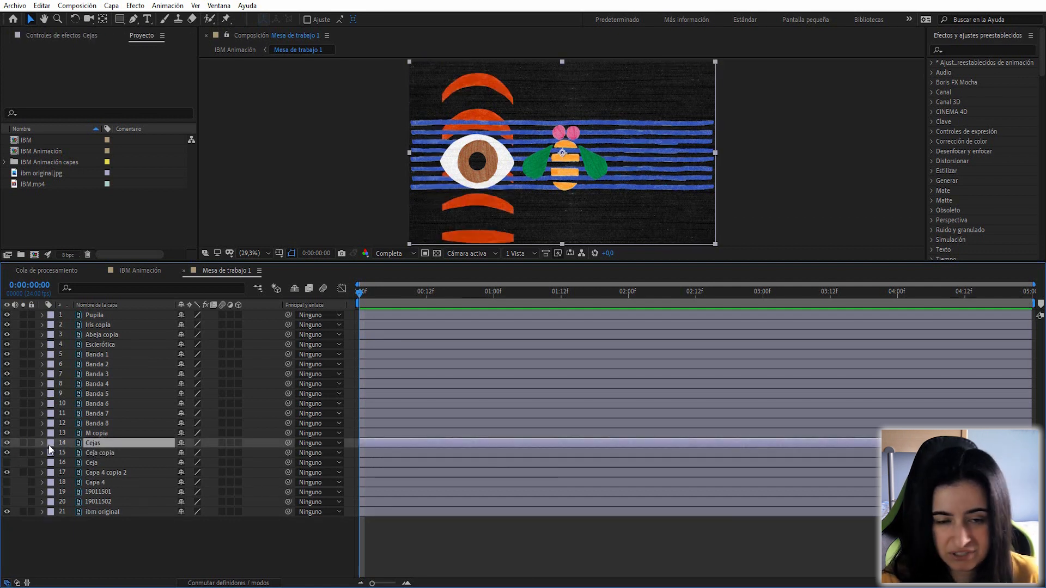
pyautogui.click(7, 463)
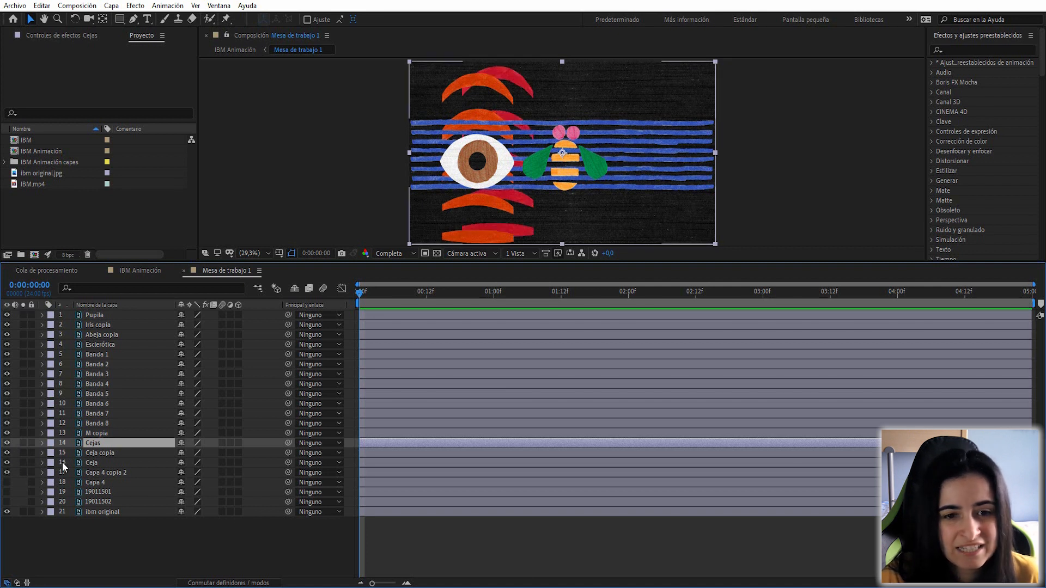
pyautogui.press('Delete')
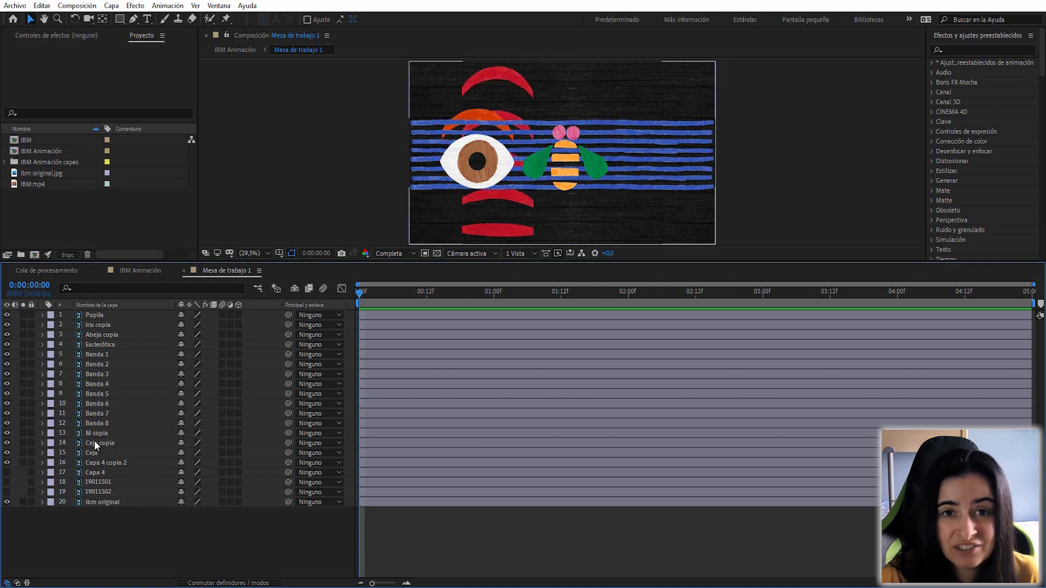
pyautogui.click(94, 441)
pyautogui.hotkey('ctrl', 'z')
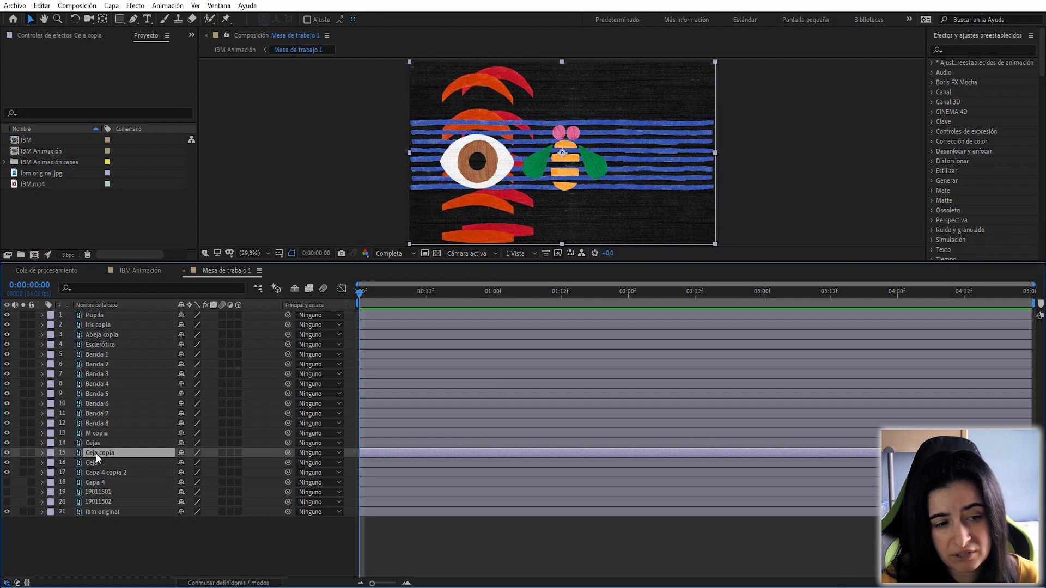
pyautogui.press('Delete')
pyautogui.hotkey('ctrl', 'z')
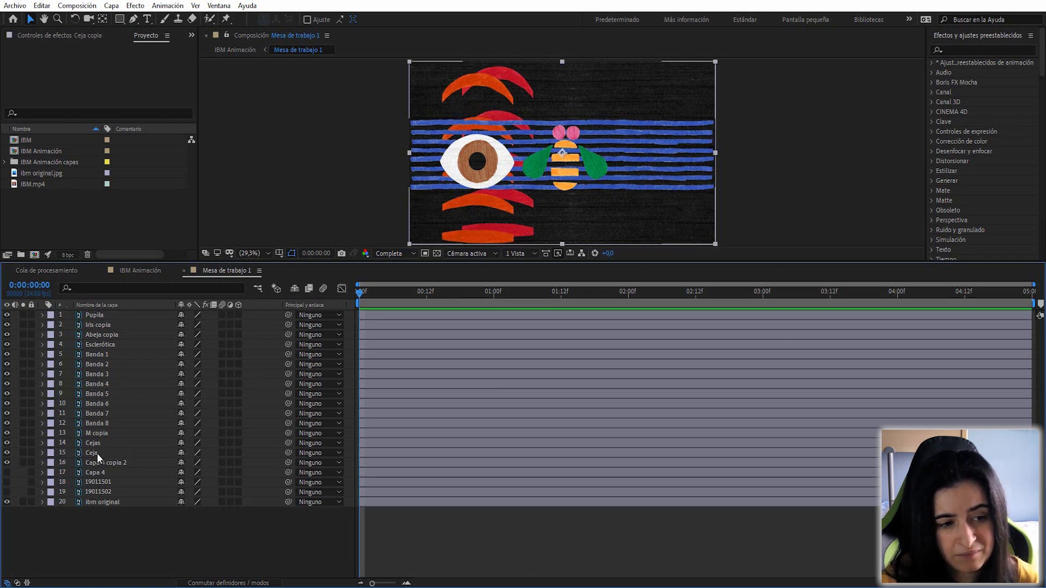
# Delete the unneeded layers Ceja, Capa 4, 19011501 and 19011502
pyautogui.click(88, 464)
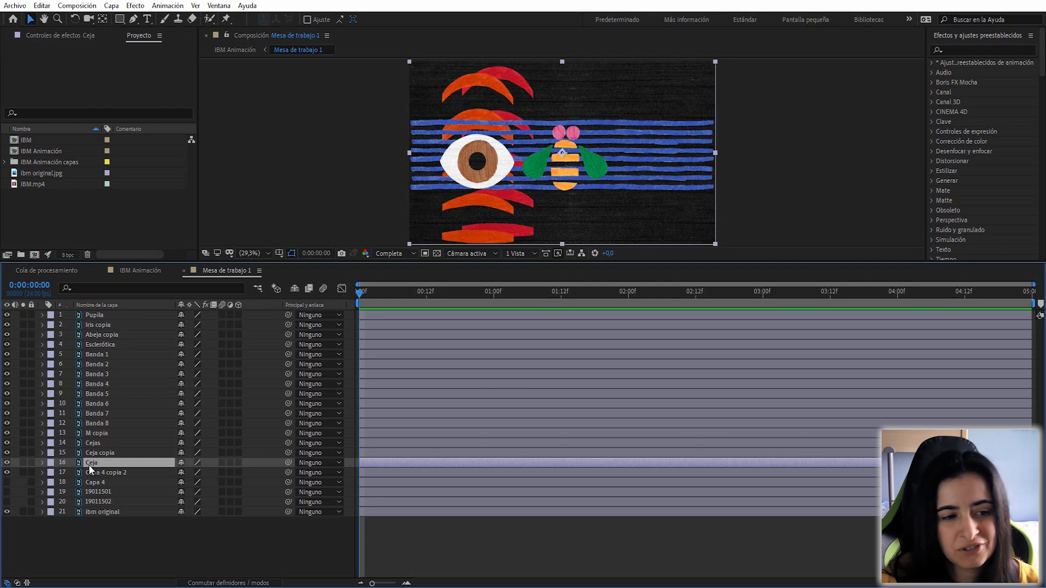
pyautogui.press('Delete')
pyautogui.click(7, 472)
pyautogui.click(101, 472)
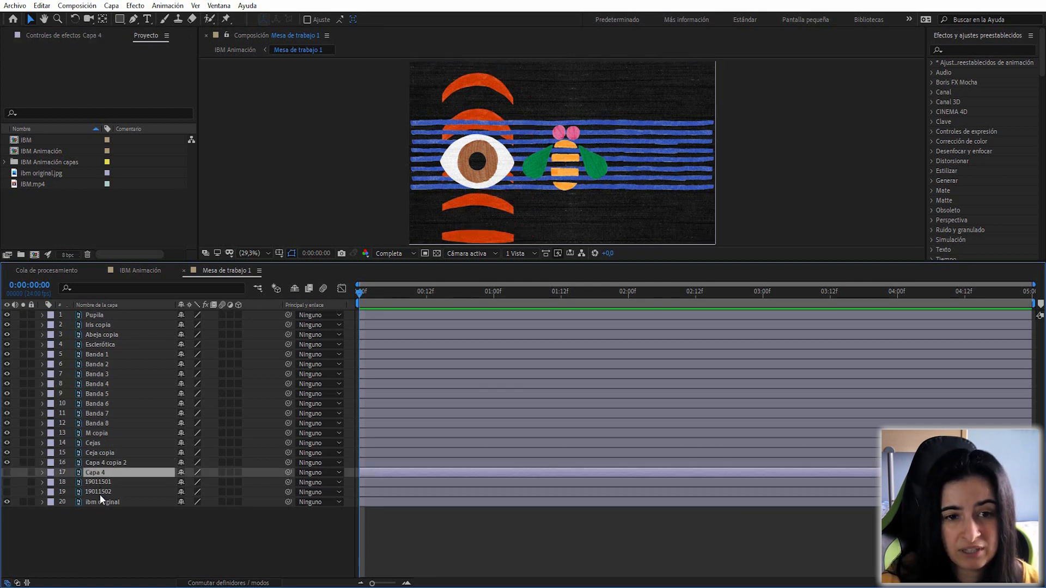
pyautogui.keyDown('shift'); pyautogui.click(102, 490); pyautogui.keyUp('shift')
pyautogui.press('Delete')
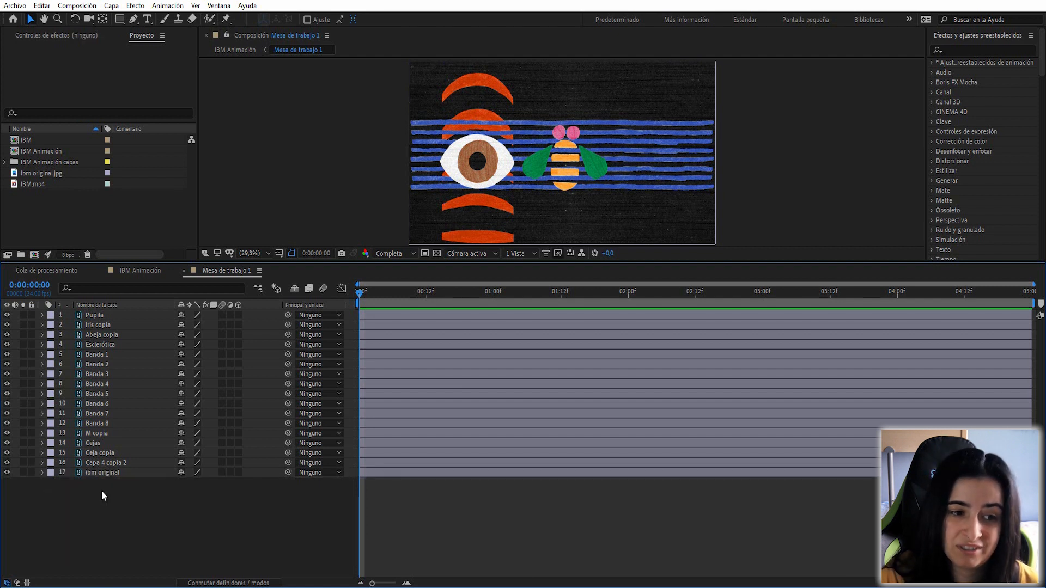
pyautogui.click(105, 474)
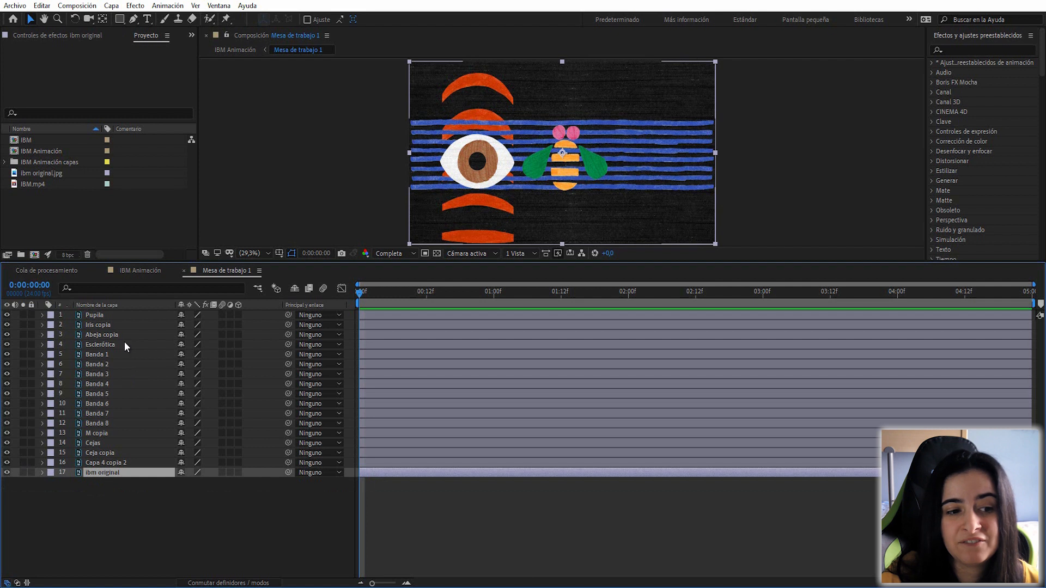
# Hide the layers Banda 1 through Banda 8 and precompose them into a composition named Bandas
pyautogui.click(93, 356)
pyautogui.keyDown('shift'); pyautogui.click(106, 424); pyautogui.keyUp('shift')
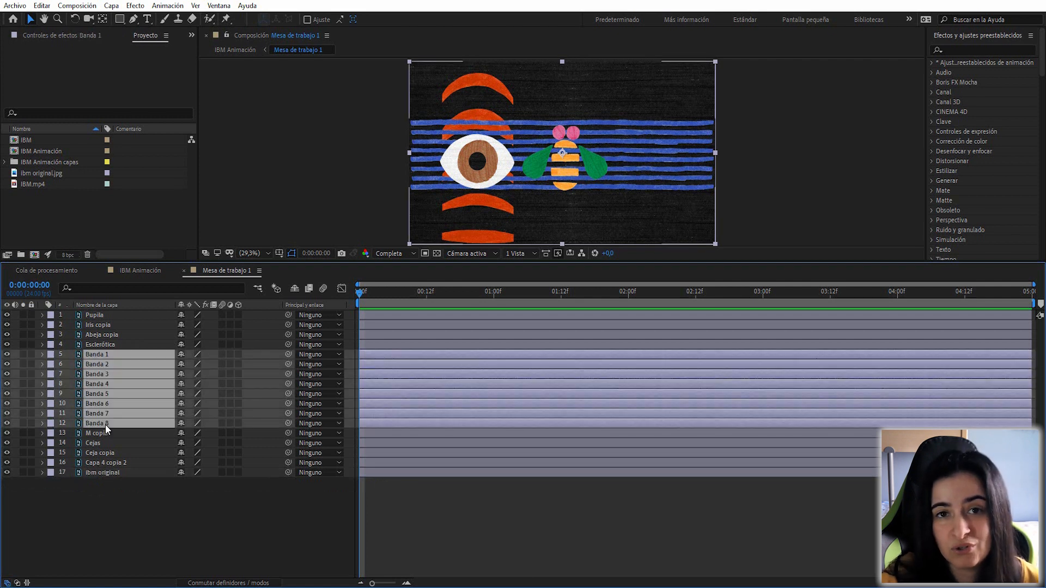
pyautogui.click(7, 359)
pyautogui.rightClick(99, 355)
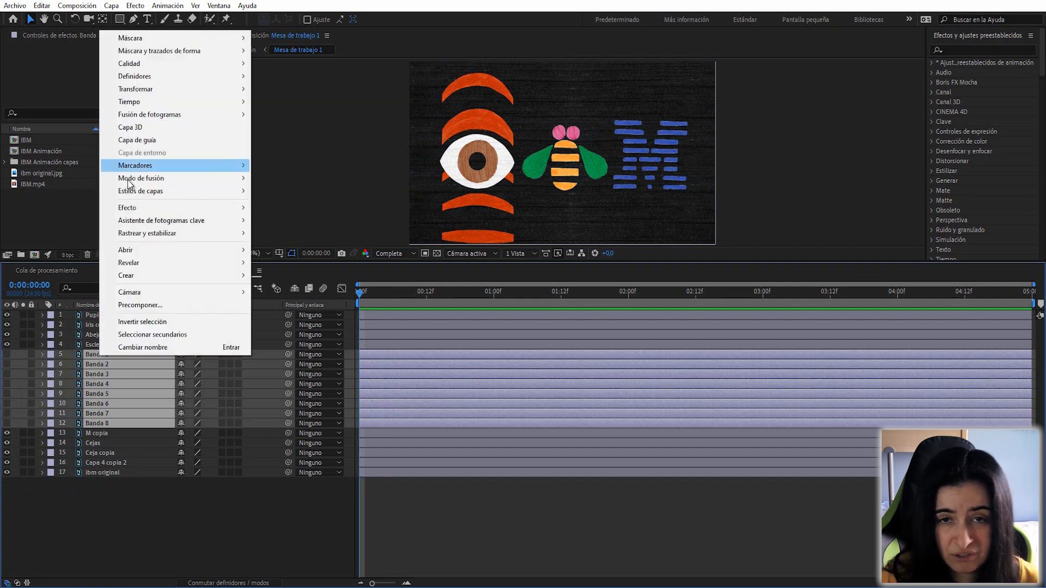
pyautogui.click(140, 305)
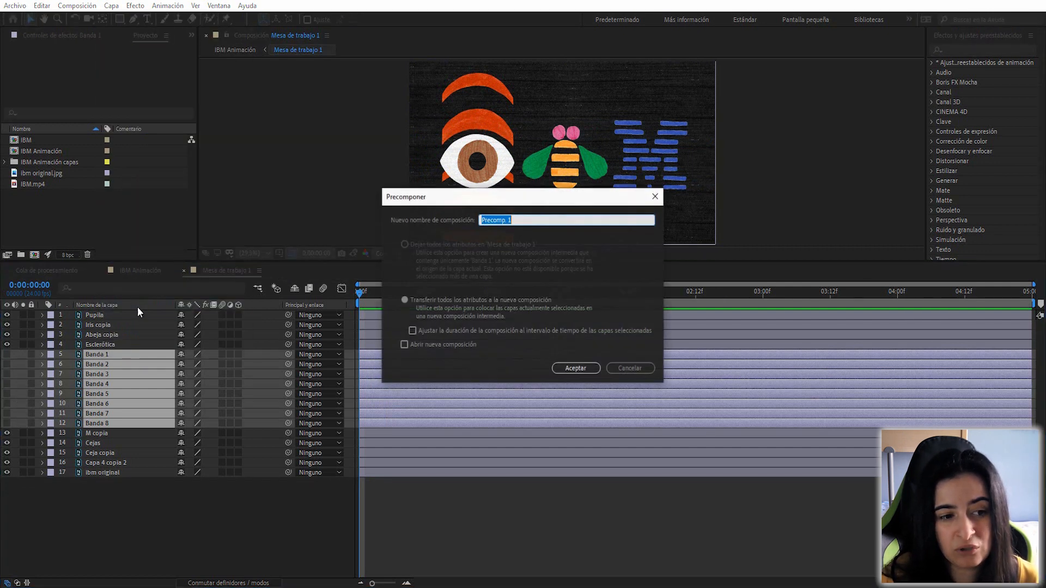
pyautogui.write('Bandas')
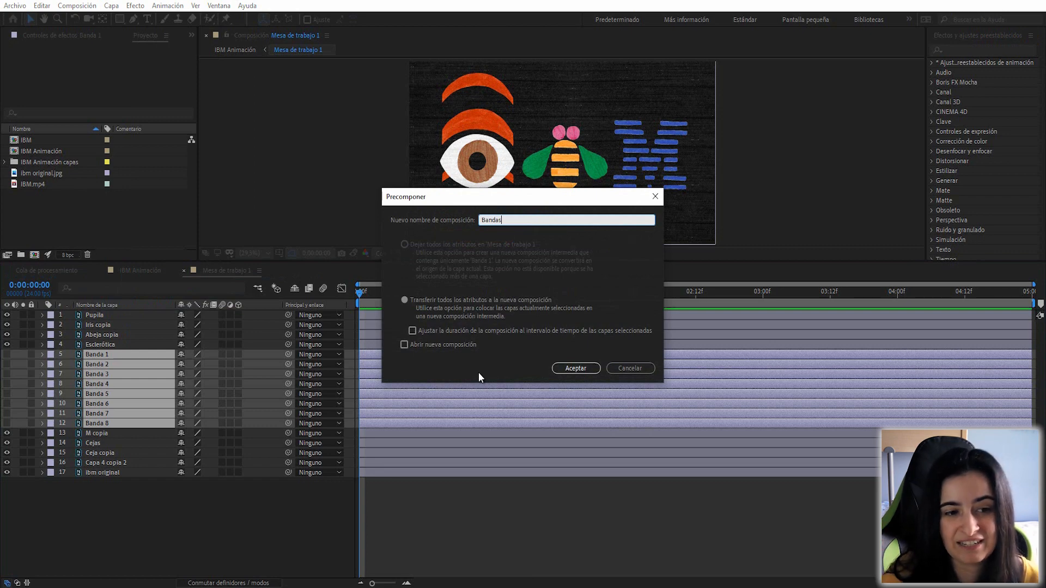
pyautogui.press('Return')
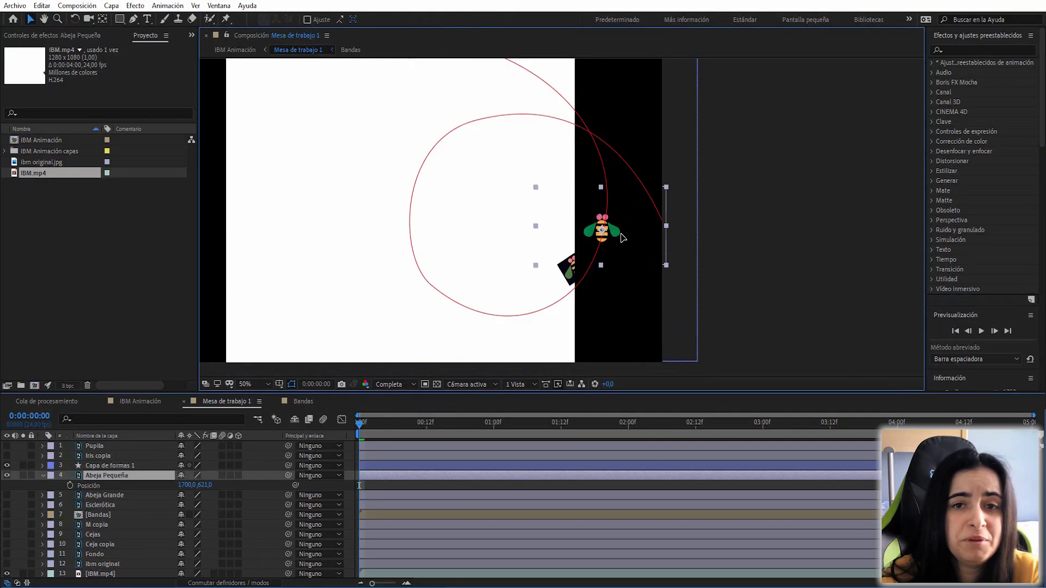
# Move Abeja Pequeña outside the frame to about 2010, 729 and start its Position keyframes at 0:00:00:00
pyautogui.moveTo(611, 235); pyautogui.dragTo(703, 269)
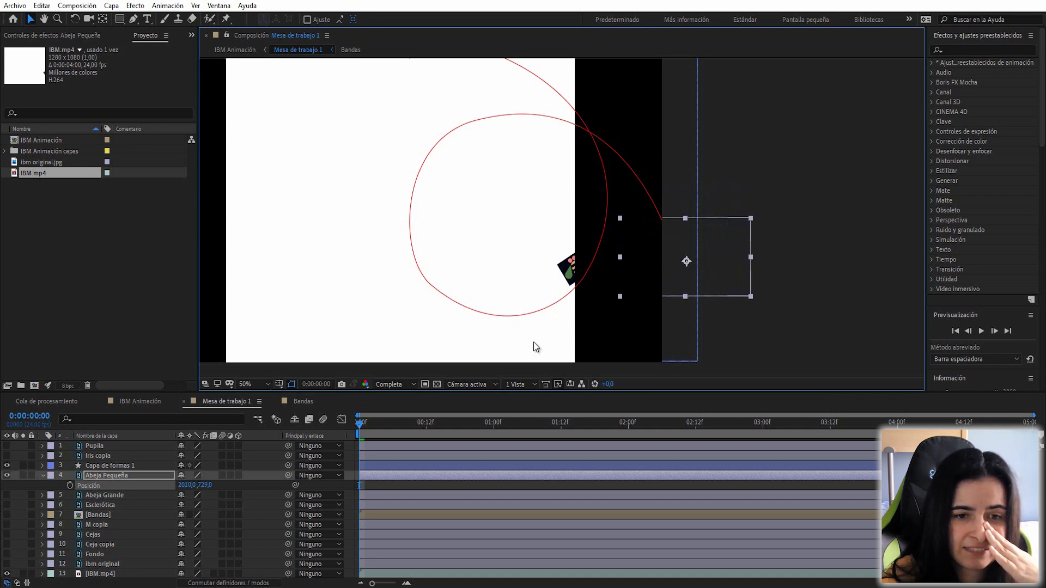
pyautogui.click(71, 485)
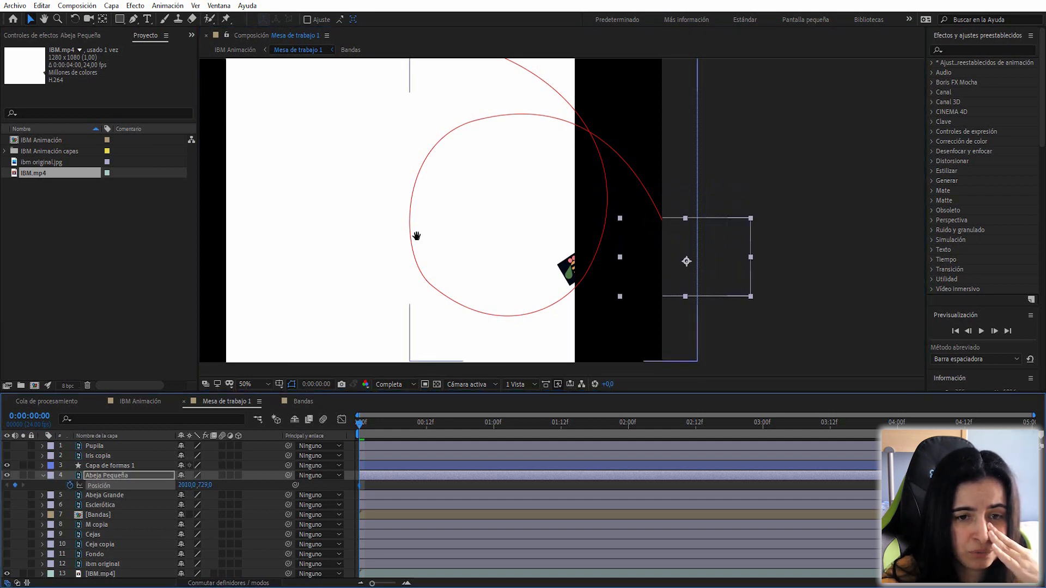
pyautogui.moveTo(420, 235); pyautogui.dragTo(499, 272)
pyautogui.press('v')
pyautogui.moveTo(744, 269); pyautogui.dragTo(549, 124)
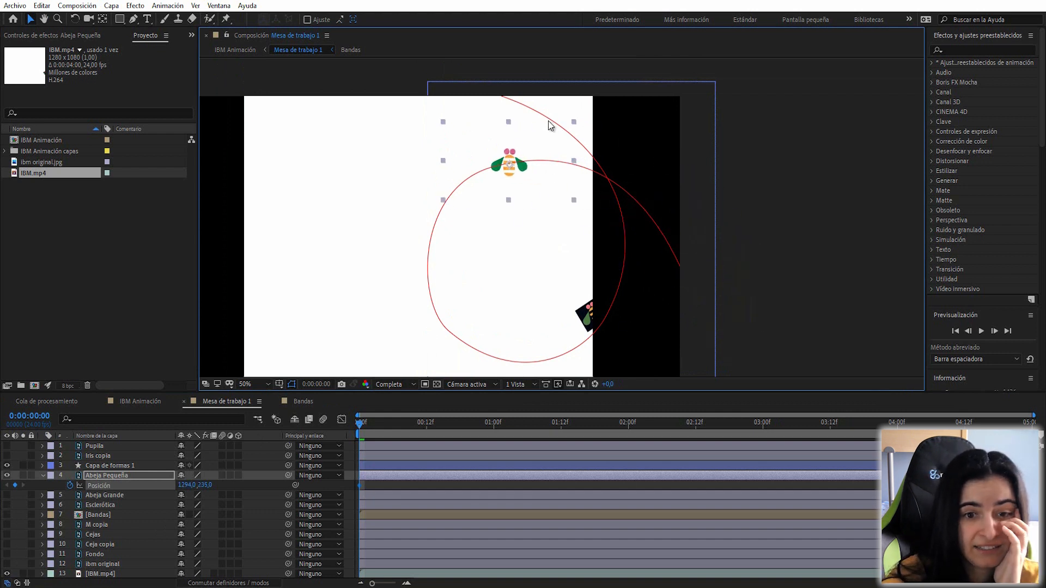
pyautogui.click(426, 427)
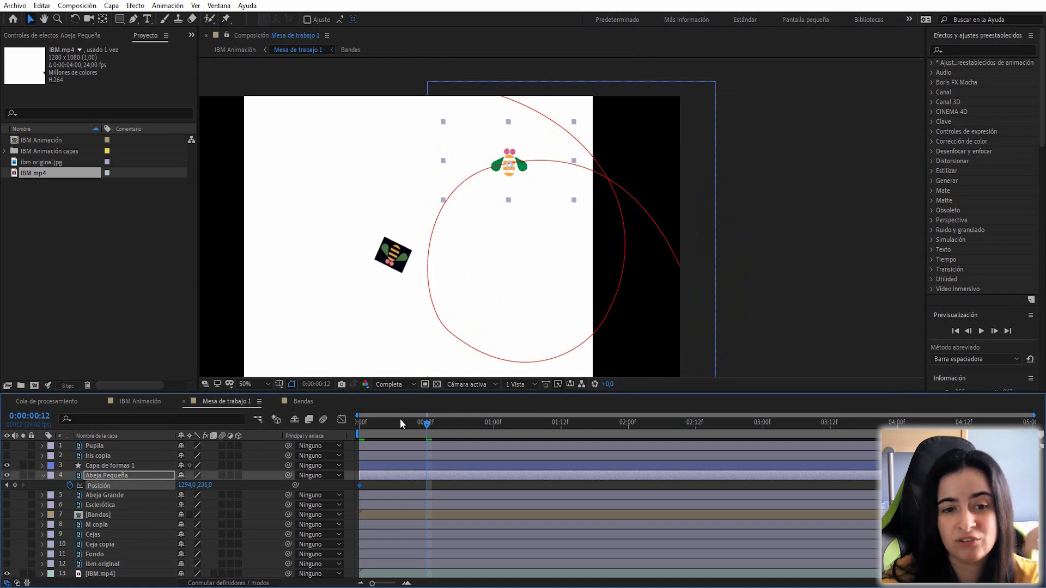
pyautogui.moveTo(400, 420); pyautogui.dragTo(337, 423)
pyautogui.hotkey('ctrl', 'z')
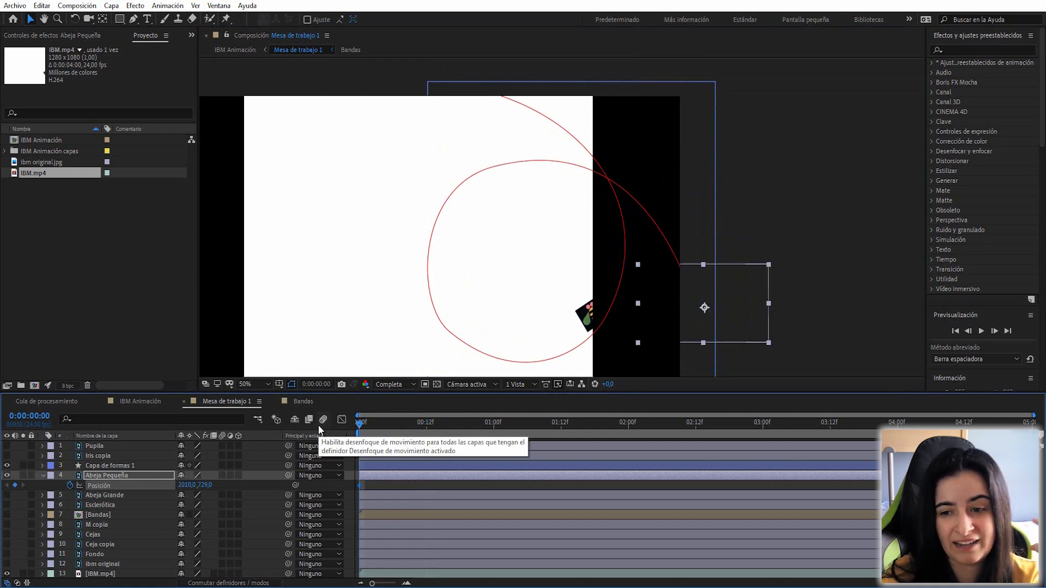
# Lock Capa de formas 1 and keyframe Abeja Pequeña at about 1126, 287 on the guide loop at 0:00:00:12
pyautogui.click(426, 421)
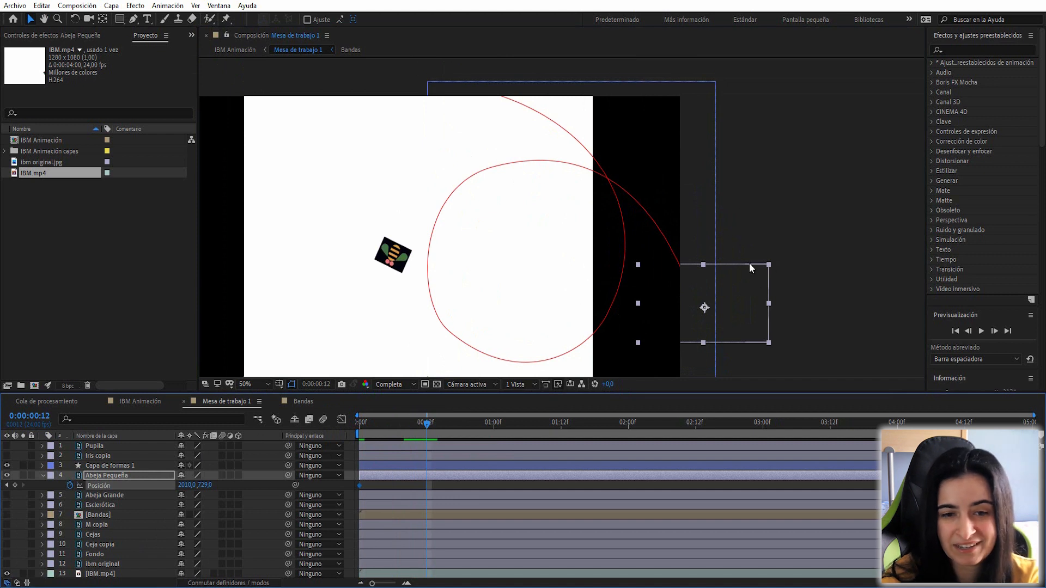
pyautogui.moveTo(750, 262); pyautogui.dragTo(710, 231)
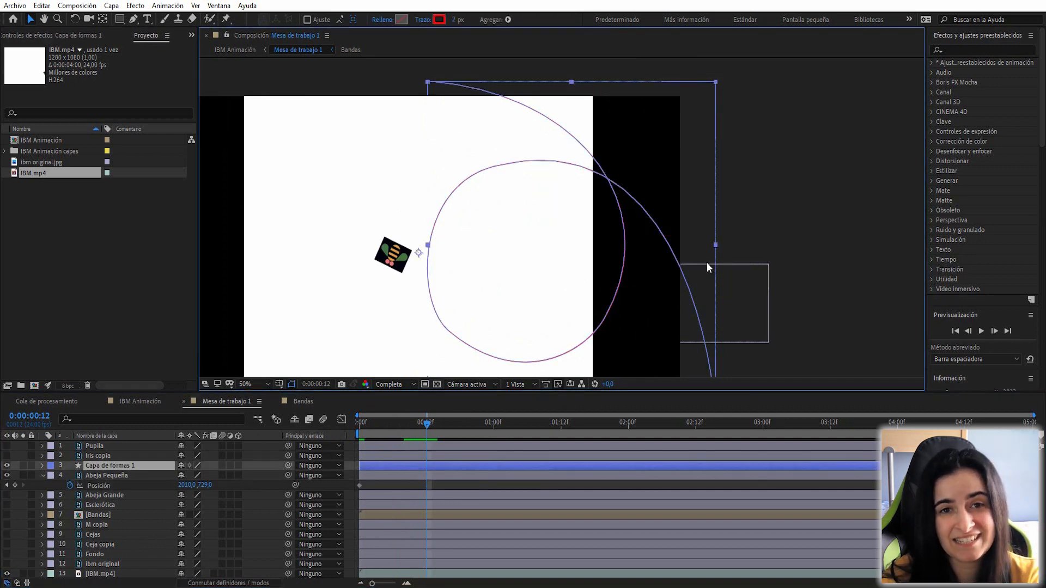
pyautogui.click(31, 465)
pyautogui.click(698, 315)
pyautogui.moveTo(714, 293); pyautogui.dragTo(473, 168)
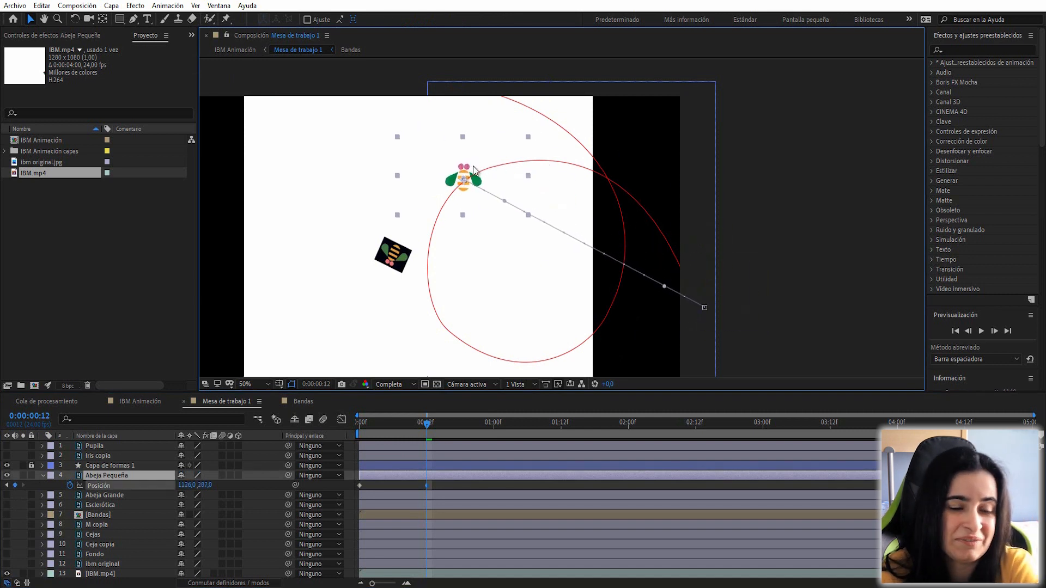
# Keyframe the small bee at the loop's lower-left curve at 0:00:01:00 and at about 1678, 719 at 0:00:01:12
pyautogui.moveTo(422, 427); pyautogui.dragTo(495, 432)
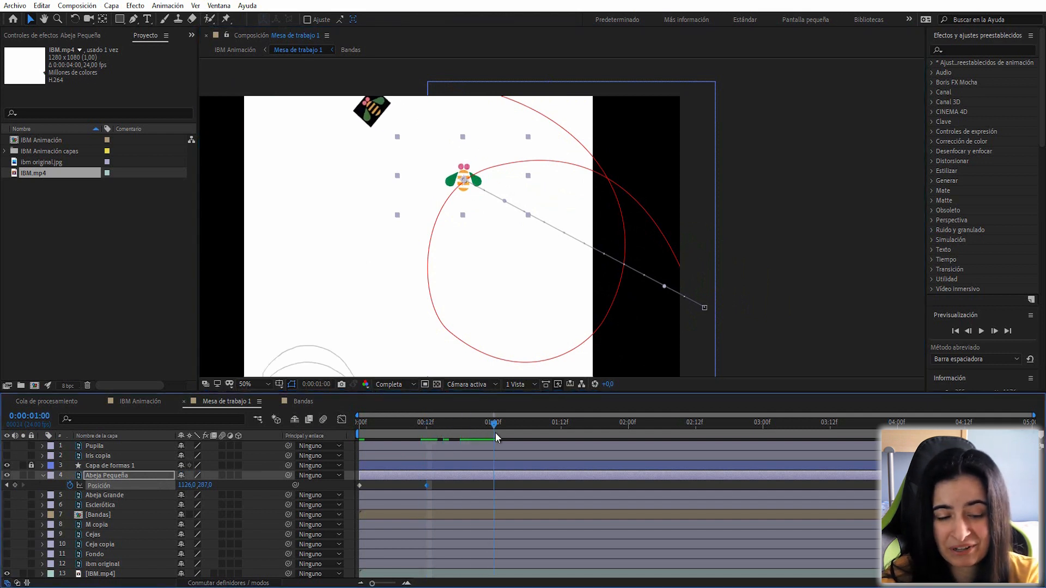
pyautogui.moveTo(464, 176); pyautogui.dragTo(472, 341)
pyautogui.moveTo(496, 427); pyautogui.dragTo(561, 426)
pyautogui.moveTo(467, 334); pyautogui.dragTo(616, 289)
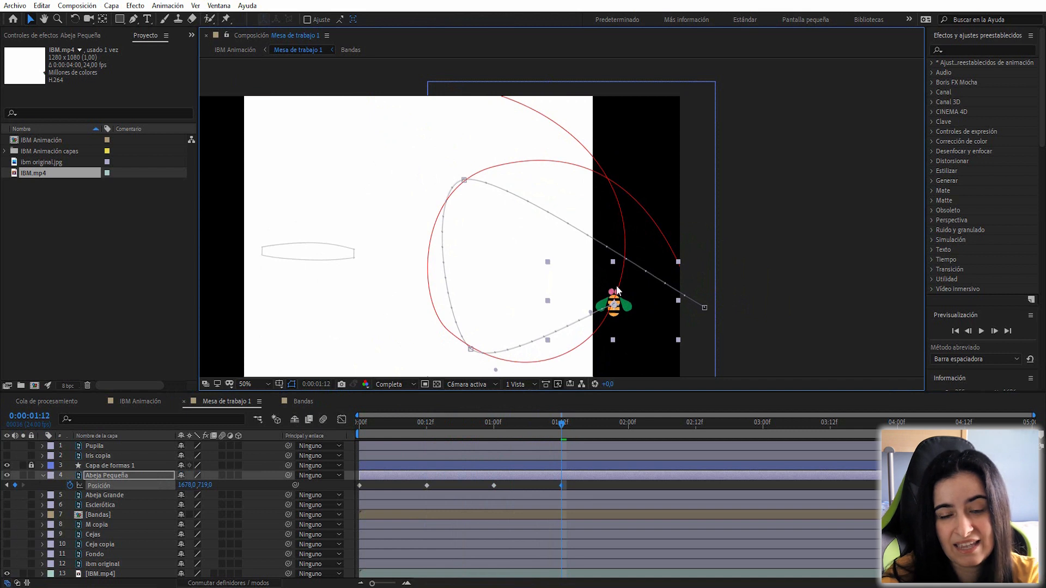
# Keyframe the bee's exit above the frame at about 1194, -39 at 0:00:02:00 and bend its motion path toward the red guide
pyautogui.moveTo(561, 424); pyautogui.dragTo(629, 426)
pyautogui.moveTo(623, 300); pyautogui.dragTo(490, 84)
pyautogui.moveTo(506, 124); pyautogui.dragTo(616, 131)
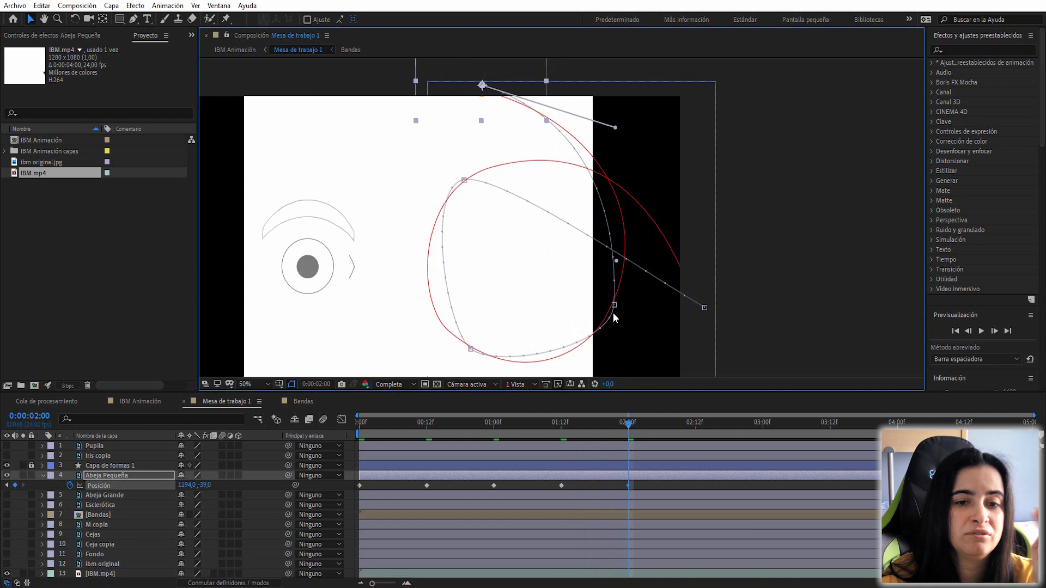
# Bend the small bee's motion path at the 0:00:01:12, 0:00:00:12 and starting keyframes to follow the red guide
pyautogui.moveTo(612, 348); pyautogui.dragTo(556, 375)
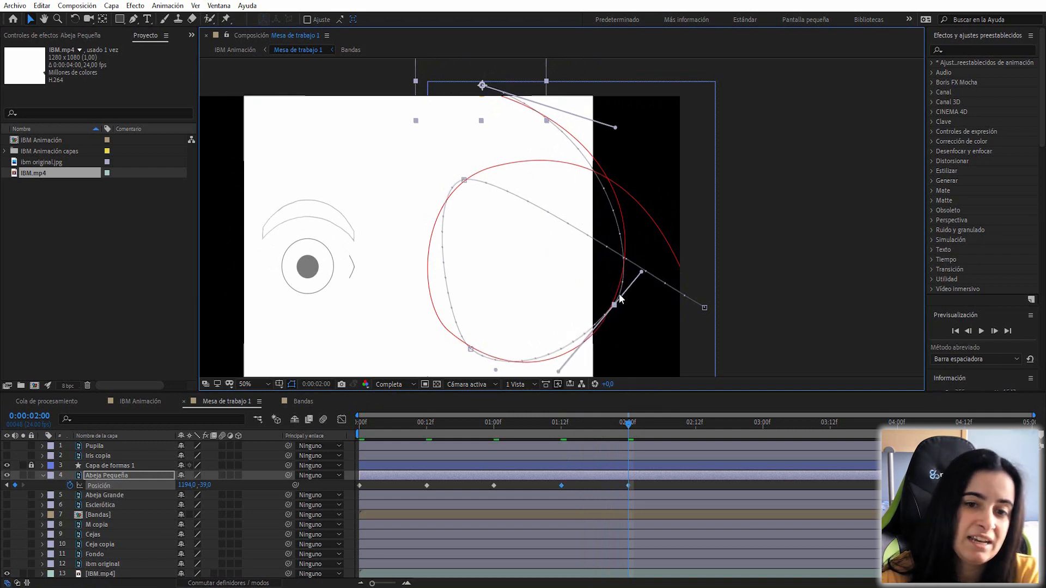
pyautogui.moveTo(642, 270); pyautogui.dragTo(658, 240)
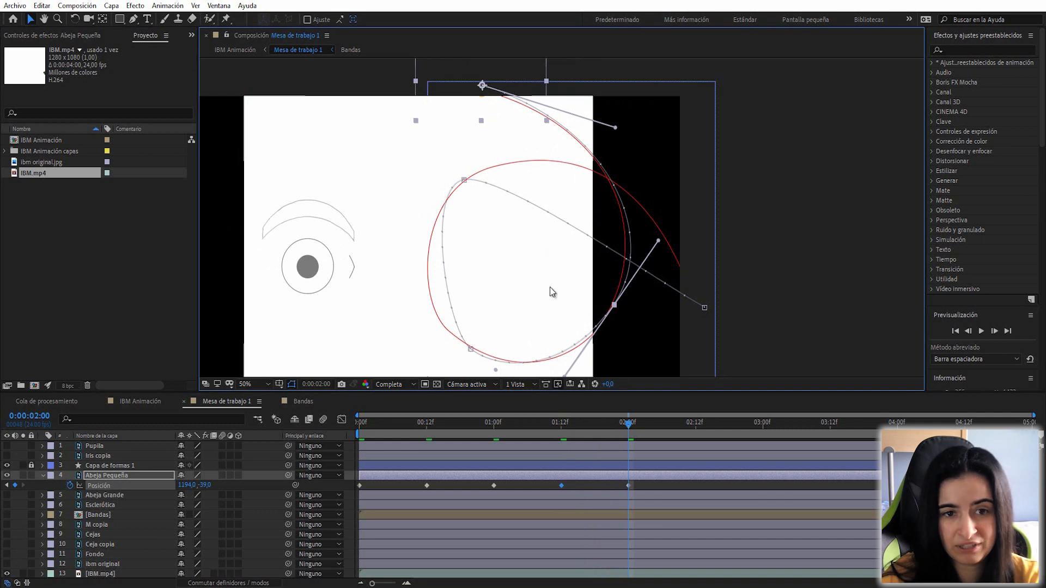
pyautogui.moveTo(537, 328); pyautogui.dragTo(575, 285)
pyautogui.click(510, 138)
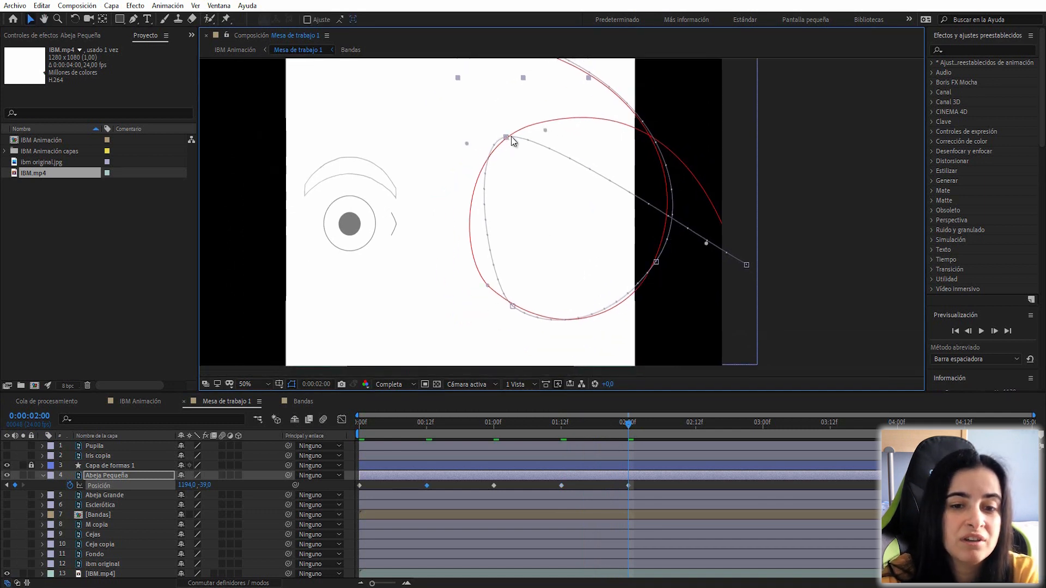
pyautogui.moveTo(546, 131); pyautogui.dragTo(658, 81)
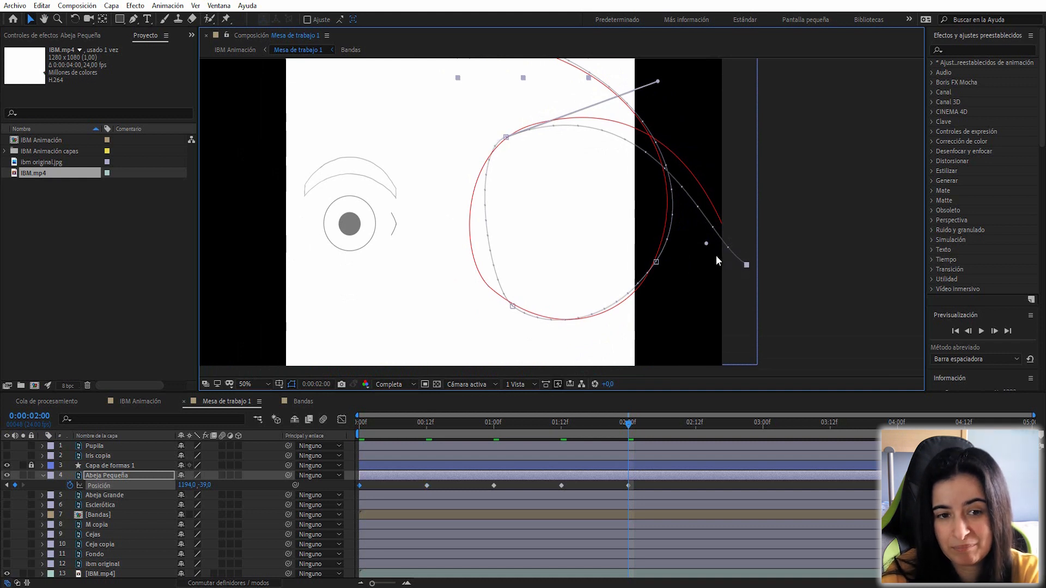
pyautogui.moveTo(708, 244); pyautogui.dragTo(701, 174)
# Curve the left side of the bee's loop along the red guide and move the 0:00:01:12 keyframe onto the guide
pyautogui.click(512, 307)
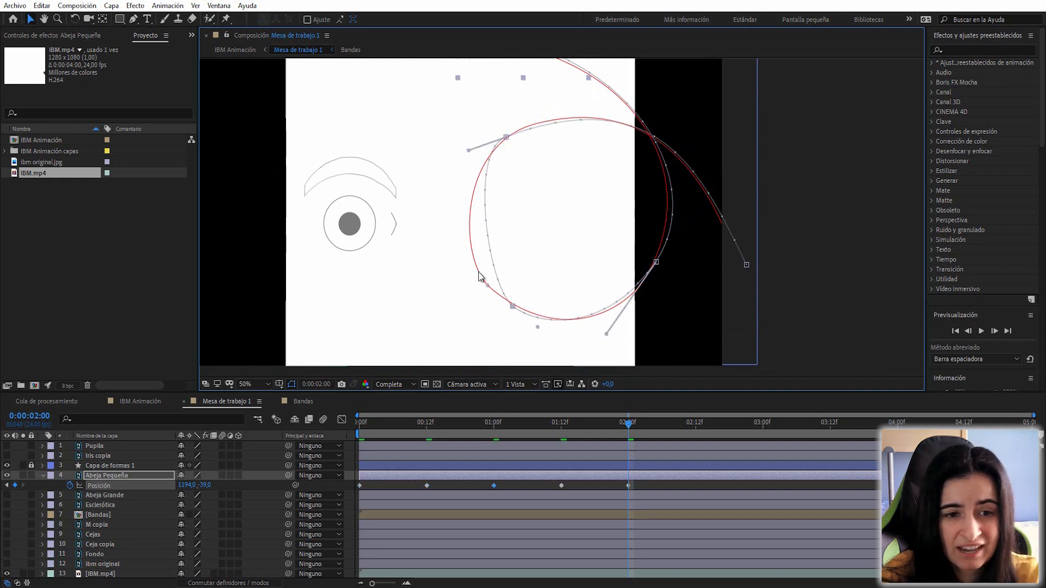
pyautogui.moveTo(488, 284); pyautogui.dragTo(440, 271)
pyautogui.moveTo(508, 138); pyautogui.dragTo(613, 72)
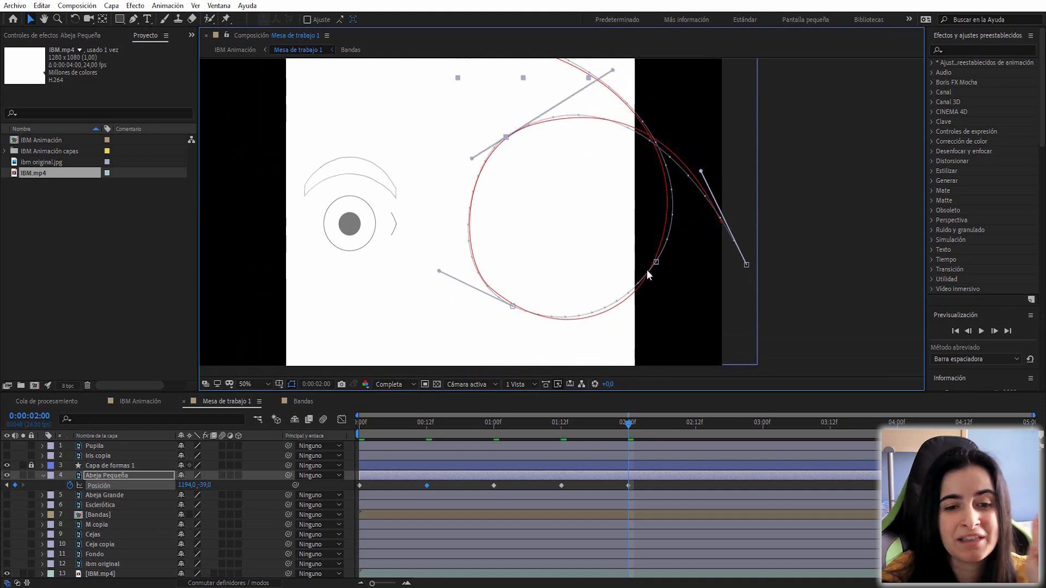
pyautogui.moveTo(653, 268); pyautogui.dragTo(652, 279)
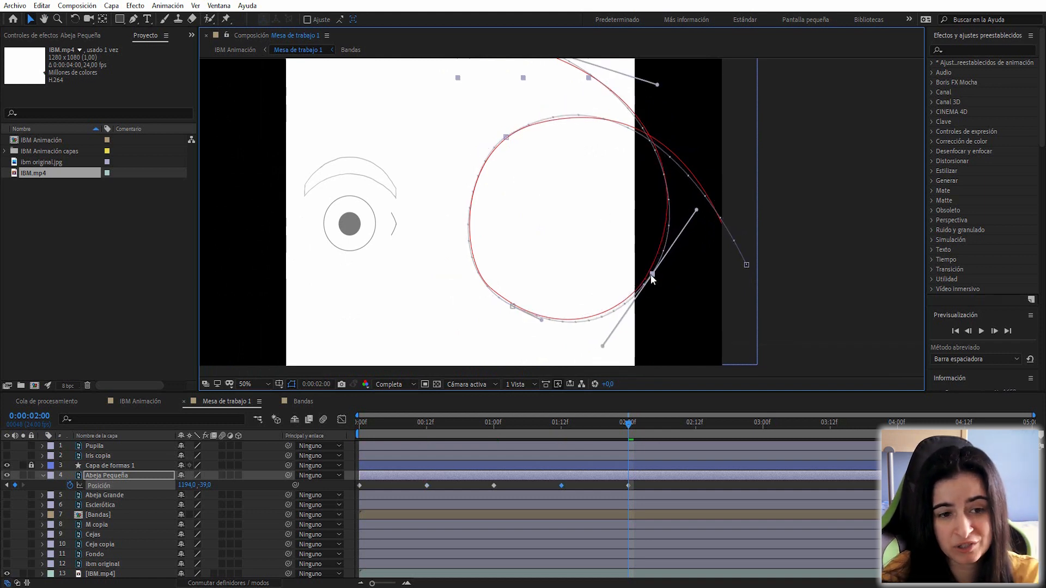
pyautogui.click(522, 334)
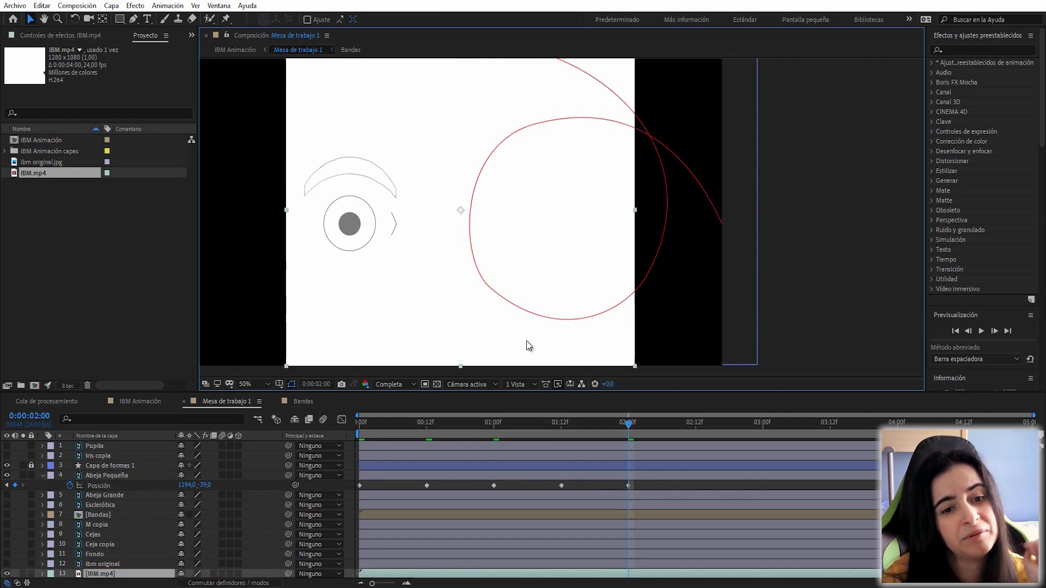
# Preview the small bee's flight from the beginning of the composition
pyautogui.press('Home')
pyautogui.press('space')
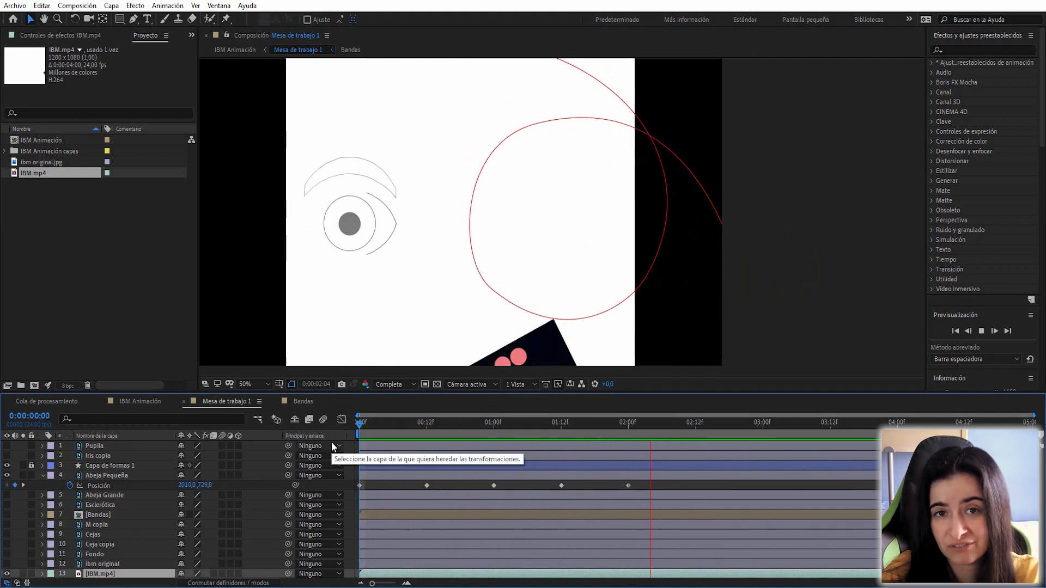
pyautogui.press('space')
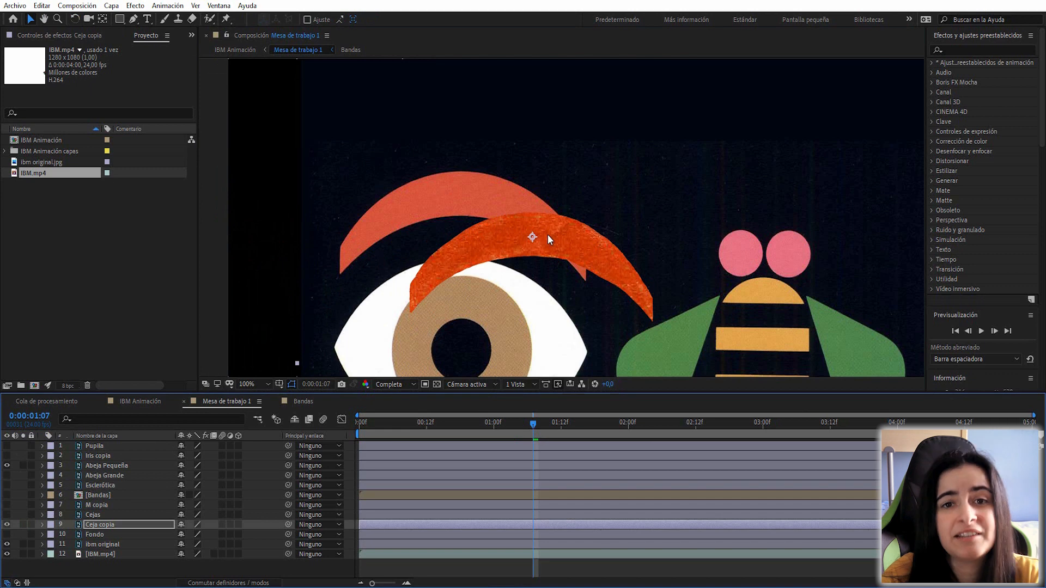
# Align Ceja copia over the original eyebrow and show its Position keyframe of 434, 323 at 0:00:01:07
pyautogui.moveTo(547, 238); pyautogui.dragTo(499, 207)
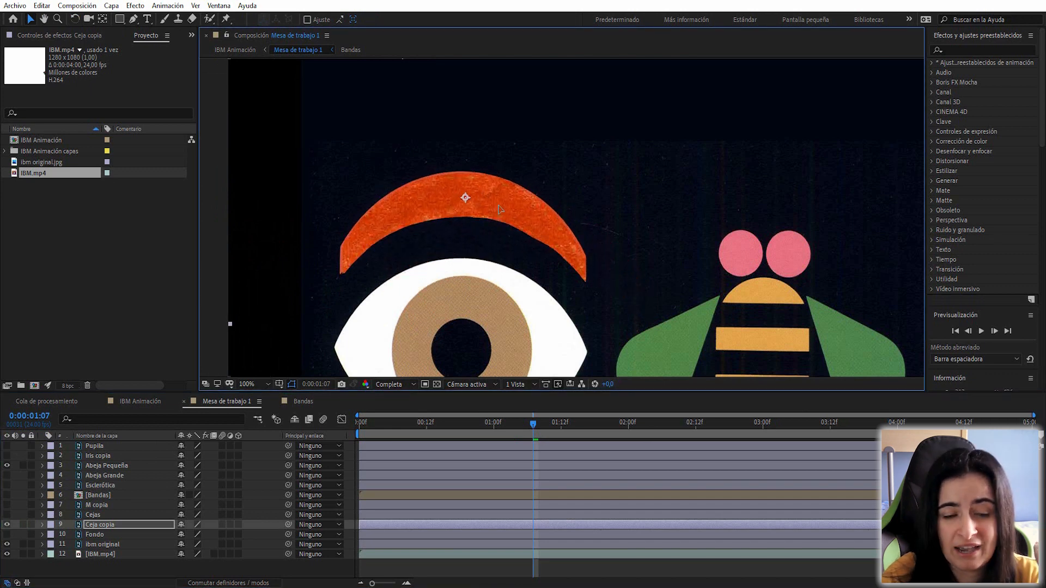
pyautogui.press(',')
pyautogui.press(',')
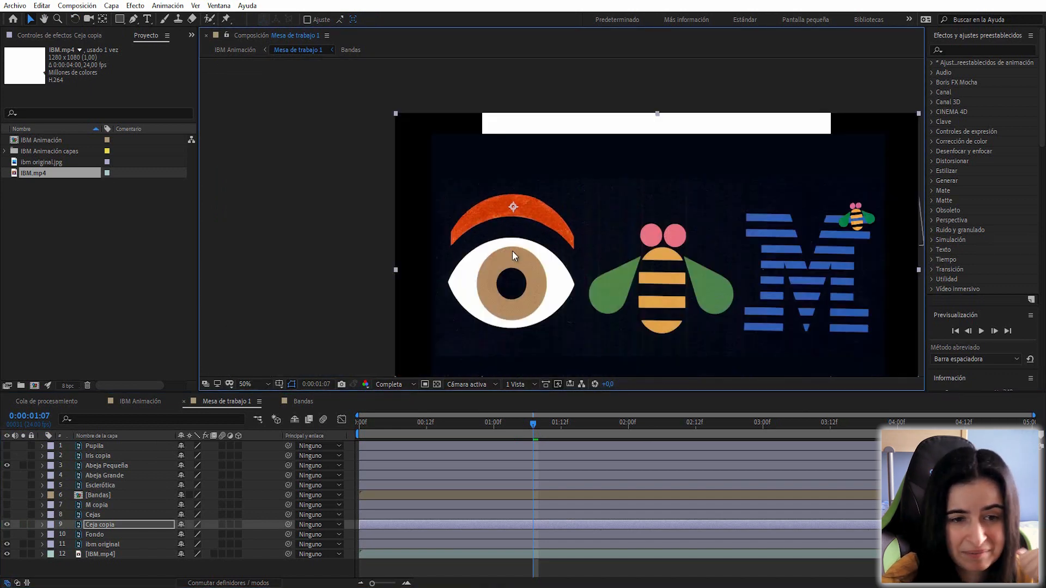
pyautogui.moveTo(512, 251); pyautogui.dragTo(490, 228)
pyautogui.moveTo(512, 300); pyautogui.dragTo(504, 264)
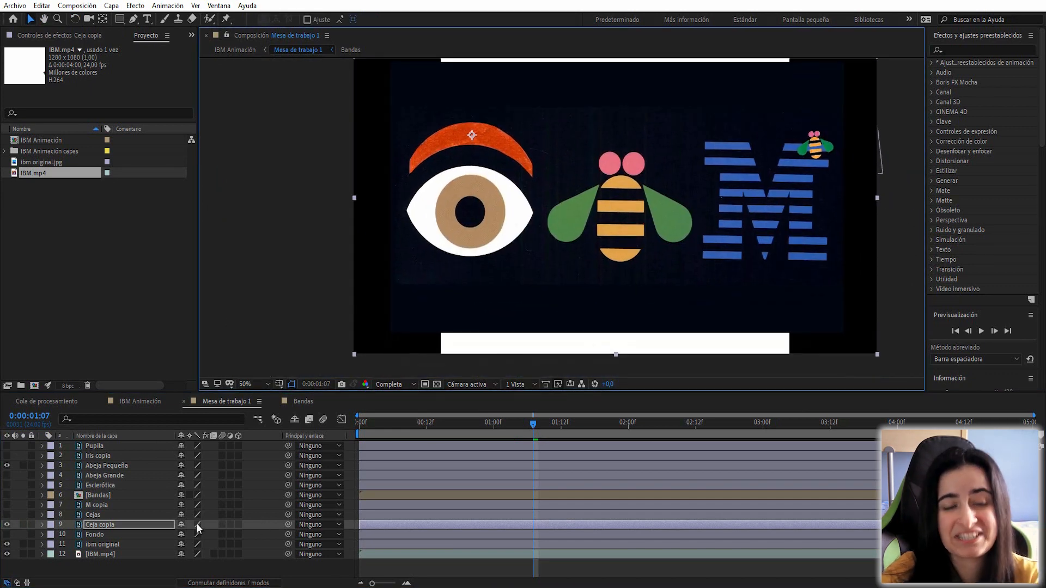
pyautogui.press('p')
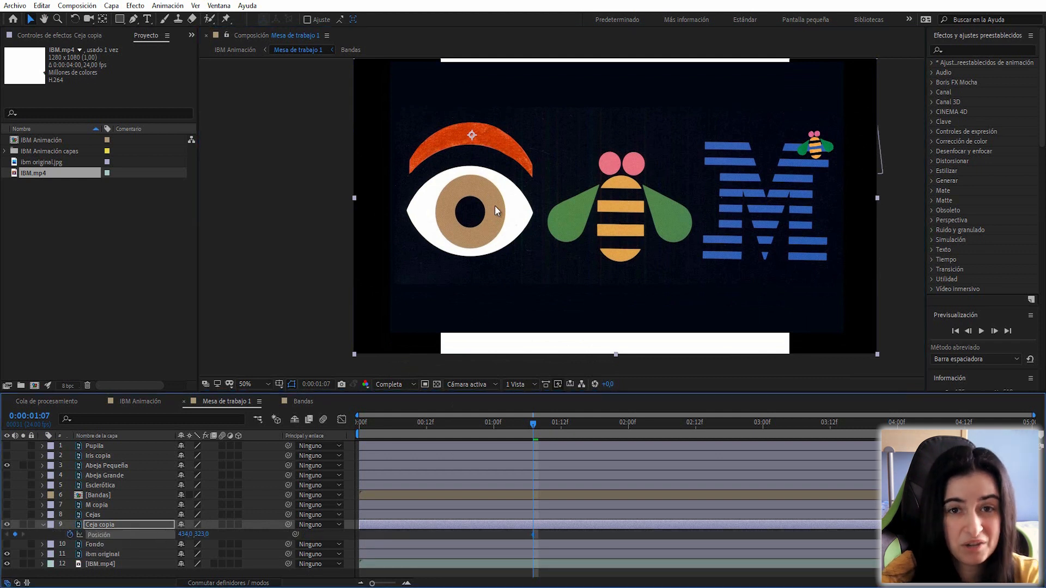
# Keyframe Ceja copia straight below the frame at about 434, 1135 at 0:00:00:00 and preview its rise
pyautogui.press(',')
pyautogui.moveTo(506, 183); pyautogui.dragTo(506, 293)
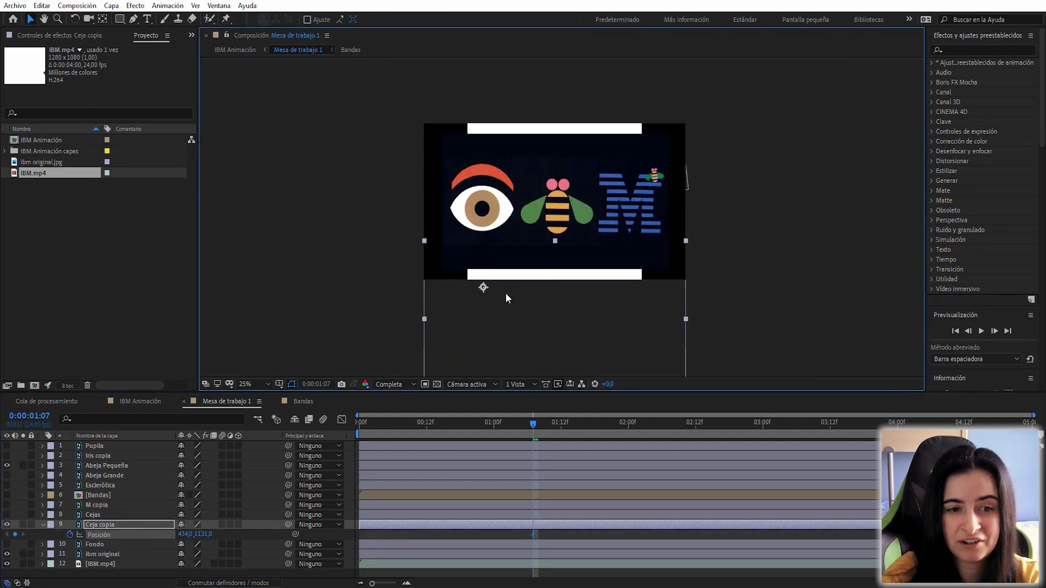
pyautogui.hotkey('ctrl', 'z')
pyautogui.press('Home')
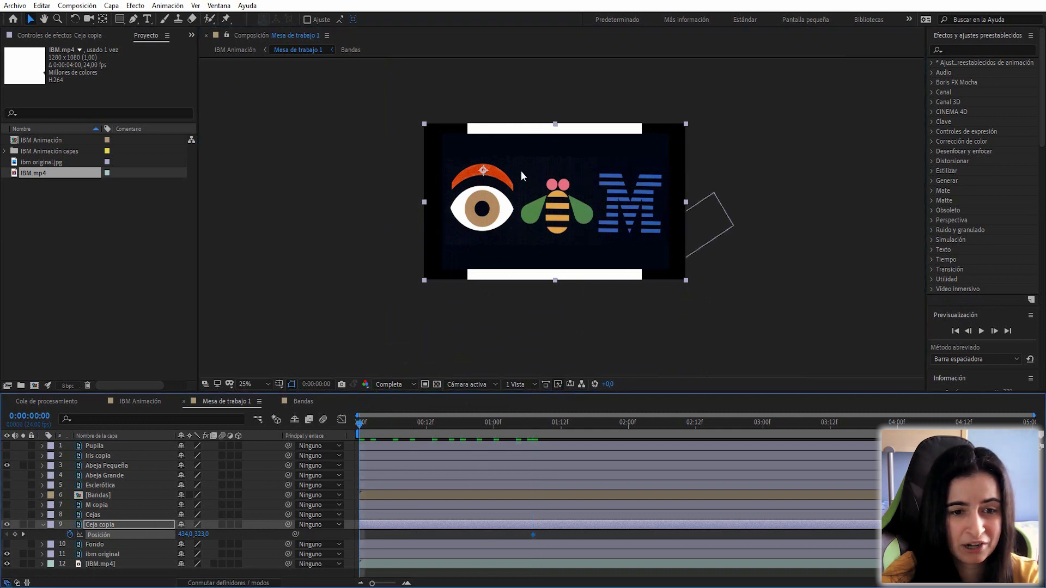
pyautogui.moveTo(506, 181); pyautogui.dragTo(506, 298)
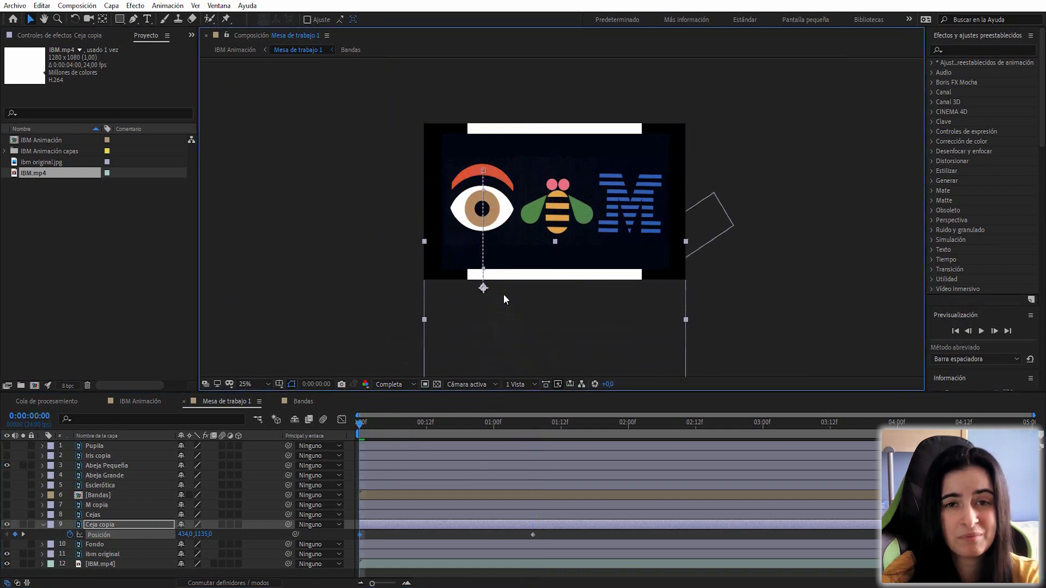
pyautogui.press('space')
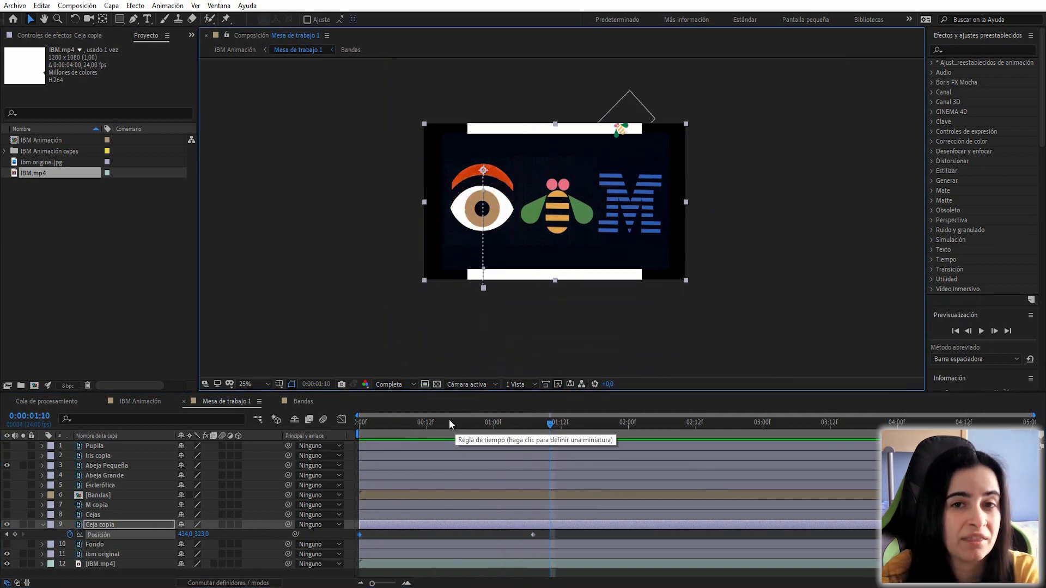
# Retime Ceja copia's Position keyframes so the rise starts at 0:00:01:09 and ends after 0:00:02:00, and preview it
pyautogui.moveTo(493, 422); pyautogui.dragTo(544, 420)
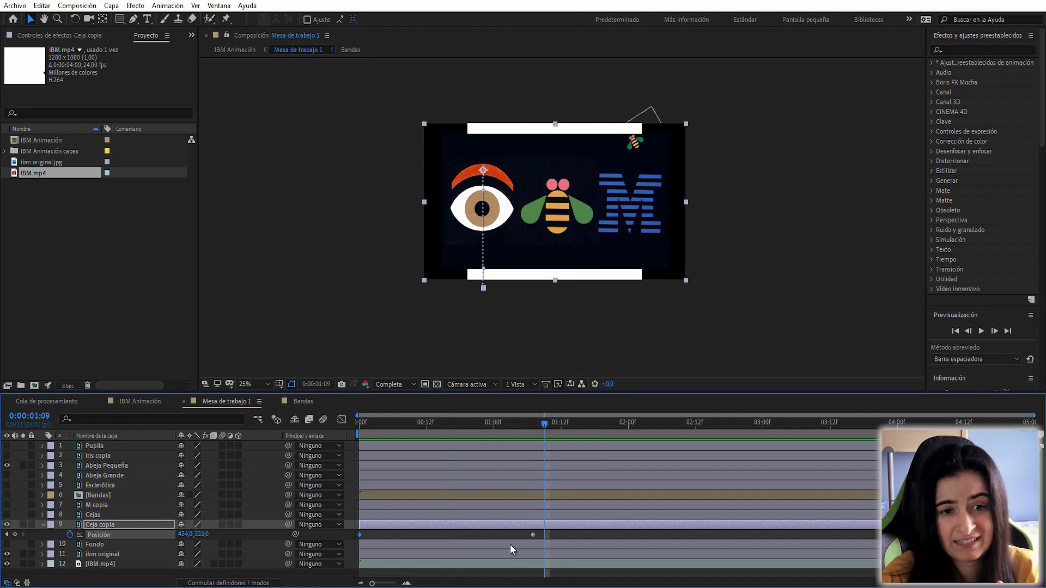
pyautogui.moveTo(533, 535); pyautogui.dragTo(719, 536)
pyautogui.moveTo(557, 425); pyautogui.dragTo(662, 425)
pyautogui.click(701, 535)
pyautogui.moveTo(718, 535); pyautogui.dragTo(661, 536)
pyautogui.click(504, 422)
pyautogui.press('space')
pyautogui.press('space')
# Shift Ceja copia's final Position keyframe to 0:00:02:00 and preview the faster rise
pyautogui.click(628, 424)
pyautogui.moveTo(661, 535); pyautogui.dragTo(629, 535)
pyautogui.click(519, 422)
pyautogui.press('space')
pyautogui.press('space')
# Apply Desacelerac./Acelerac. suave to both Position keyframes of Ceja copia and preview the motion
pyautogui.moveTo(533, 533); pyautogui.dragTo(636, 535)
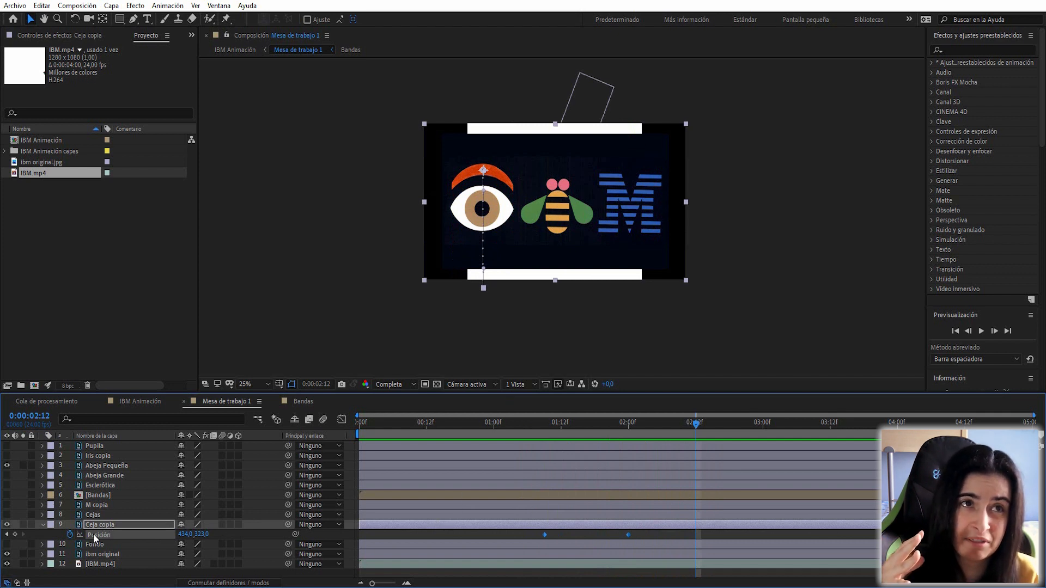
pyautogui.rightClick(545, 537)
pyautogui.moveTo(642, 531)
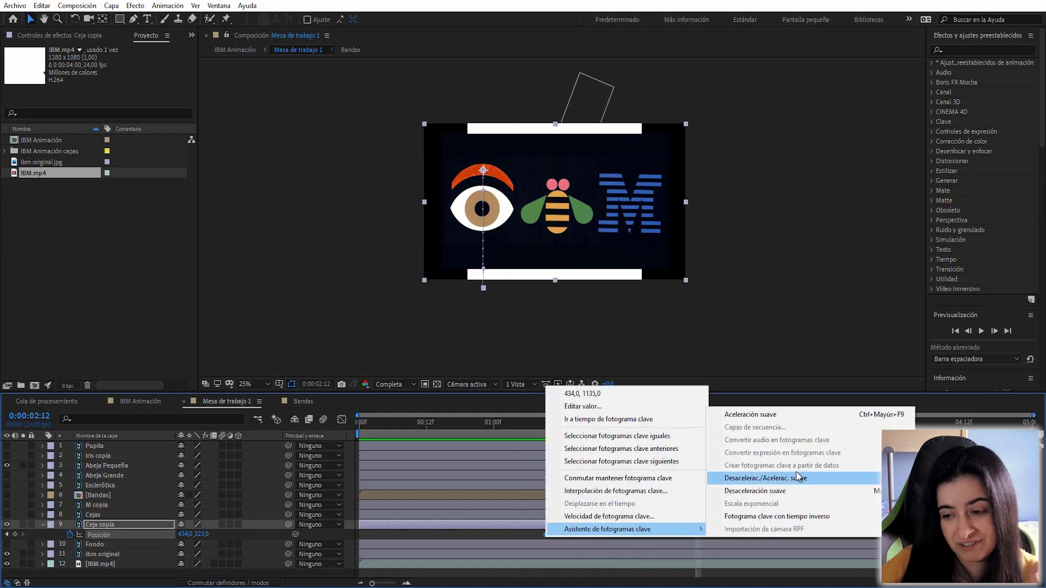
pyautogui.click(799, 478)
pyautogui.click(527, 423)
pyautogui.press('space')
pyautogui.press('space')
# Increase the final Position keyframe's influence in Ceja copia's speed graph so it slows into place, and preview it
pyautogui.click(342, 420)
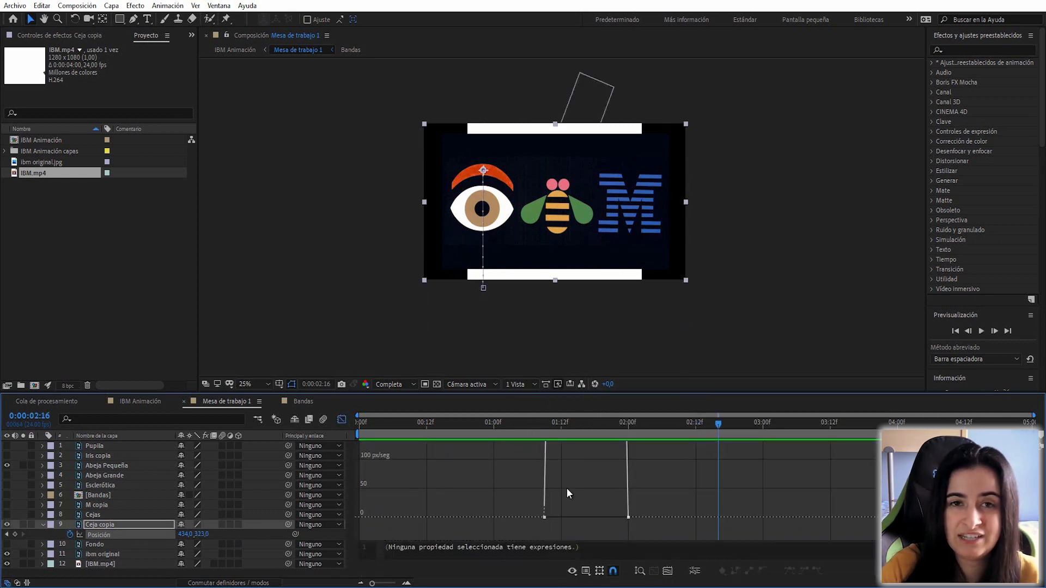
pyautogui.moveTo(606, 392); pyautogui.dragTo(586, 257)
pyautogui.click(564, 540)
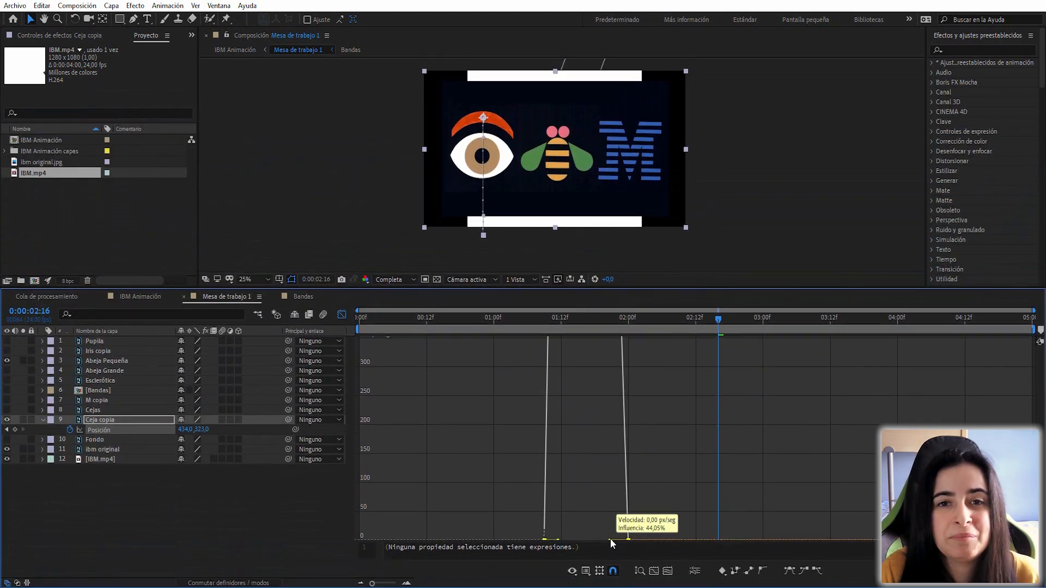
pyautogui.moveTo(611, 539); pyautogui.dragTo(591, 534)
pyautogui.click(497, 318)
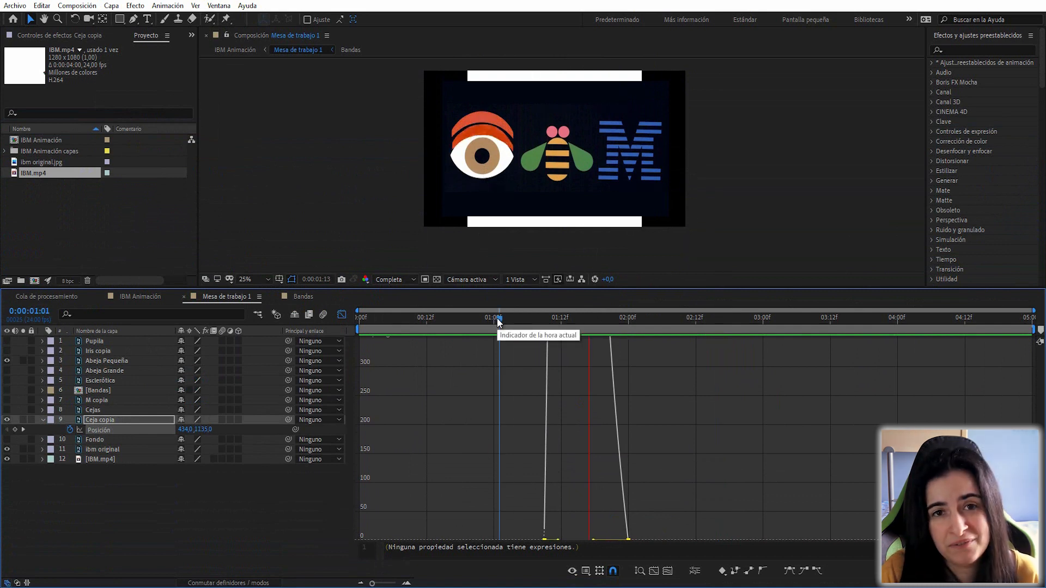
pyautogui.press('space')
# Hide the ibm original layer and preview the eyebrow animation without it
pyautogui.click(7, 449)
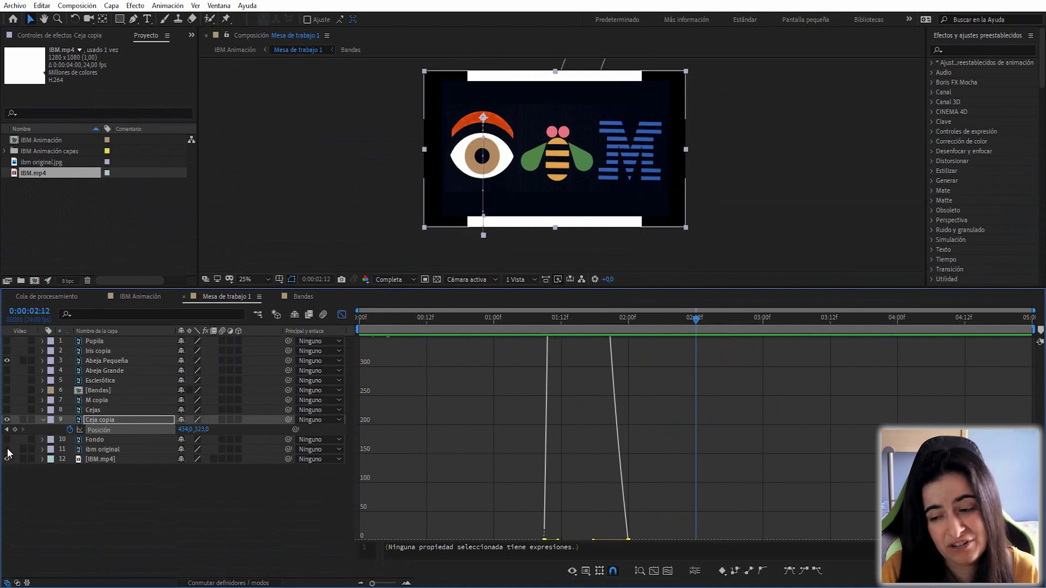
pyautogui.click(509, 319)
pyautogui.press('space')
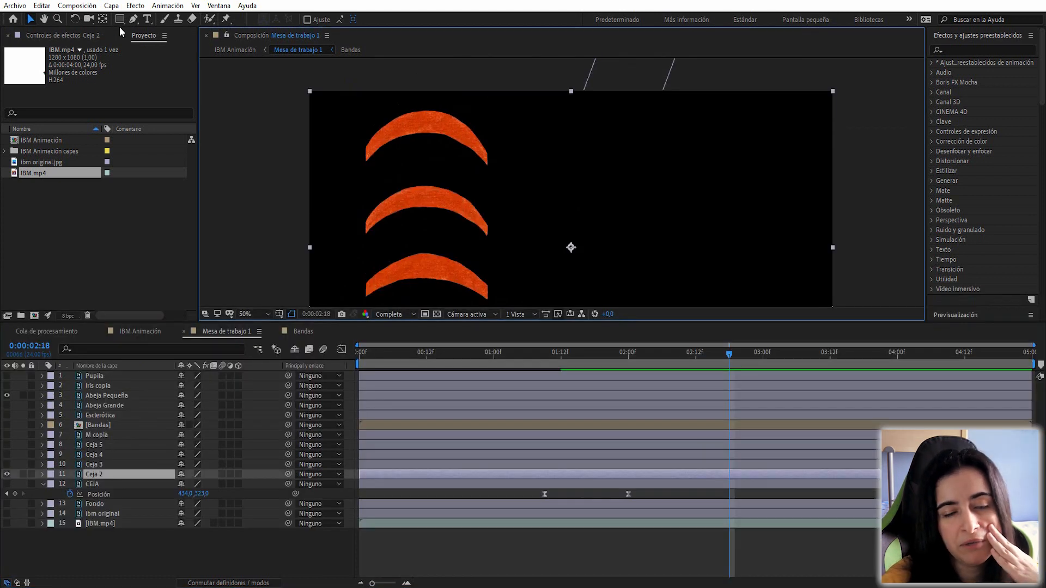
# Isolate the second eyebrow on Ceja 2 and the third eyebrow on Ceja 3 with rectangular masks
pyautogui.click(119, 19)
pyautogui.moveTo(359, 239); pyautogui.dragTo(496, 179)
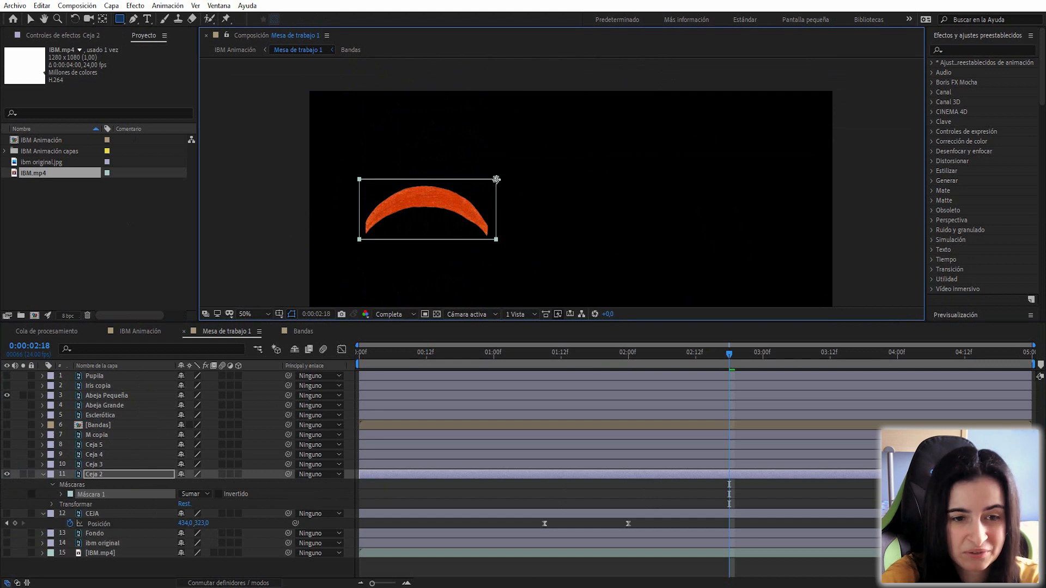
pyautogui.click(7, 464)
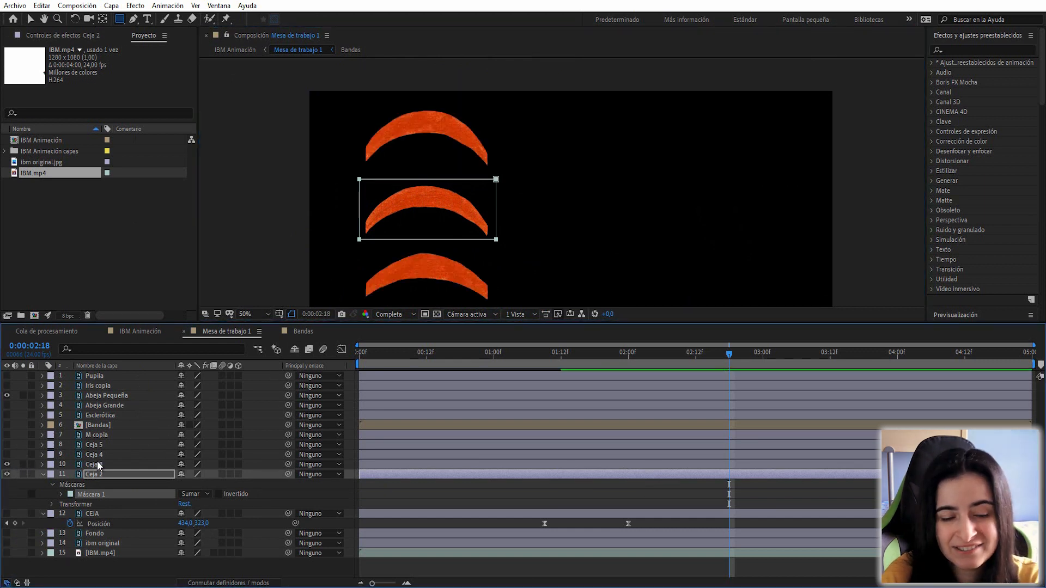
pyautogui.click(98, 464)
pyautogui.press('space')
pyautogui.moveTo(498, 231); pyautogui.dragTo(524, 161)
pyautogui.moveTo(387, 234)
pyautogui.mouseDown()
pyautogui.moveTo(399, 219)
pyautogui.moveTo(538, 206)
pyautogui.moveTo(532, 181)
pyautogui.mouseUp()
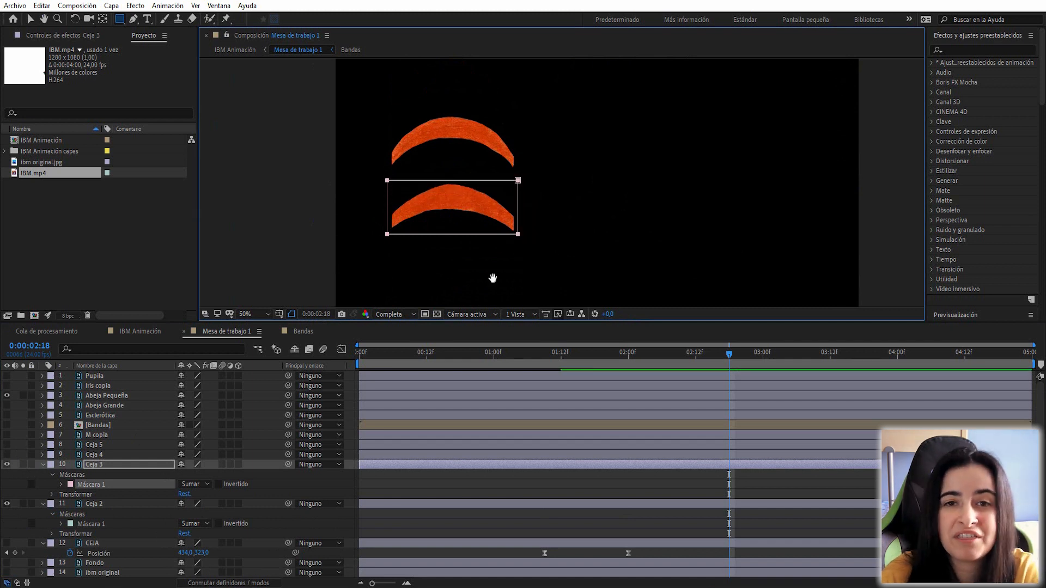
# Make Ceja 4 visible and isolate its fourth eyebrow with a rectangular mask, removing any extra mask from Ceja 3
pyautogui.press('space')
pyautogui.moveTo(492, 278); pyautogui.dragTo(509, 219)
pyautogui.click(6, 455)
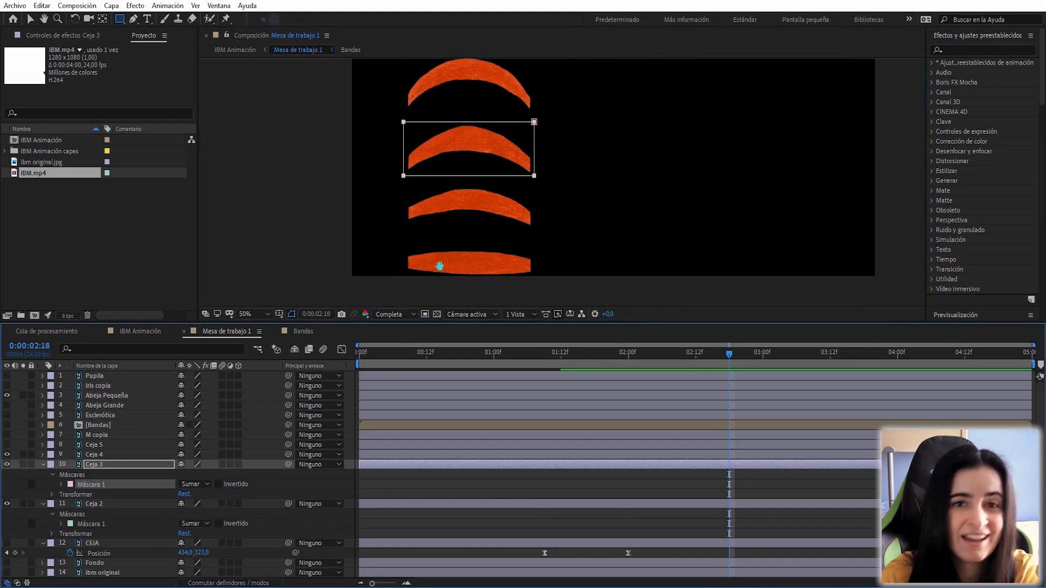
pyautogui.press('space')
pyautogui.moveTo(439, 269); pyautogui.dragTo(451, 227)
pyautogui.moveTo(407, 201); pyautogui.dragTo(558, 155)
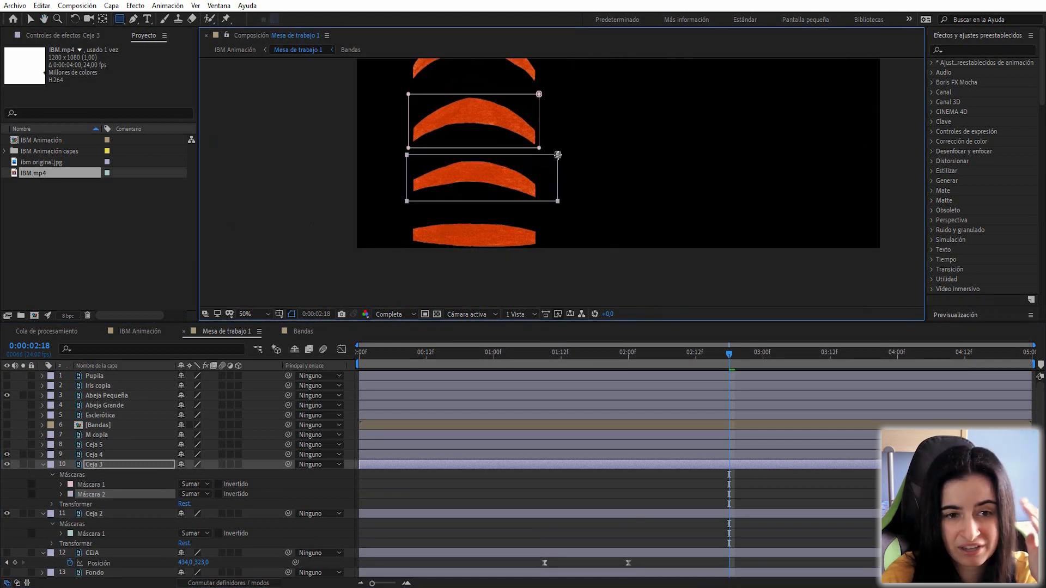
pyautogui.press('Delete')
pyautogui.click(93, 454)
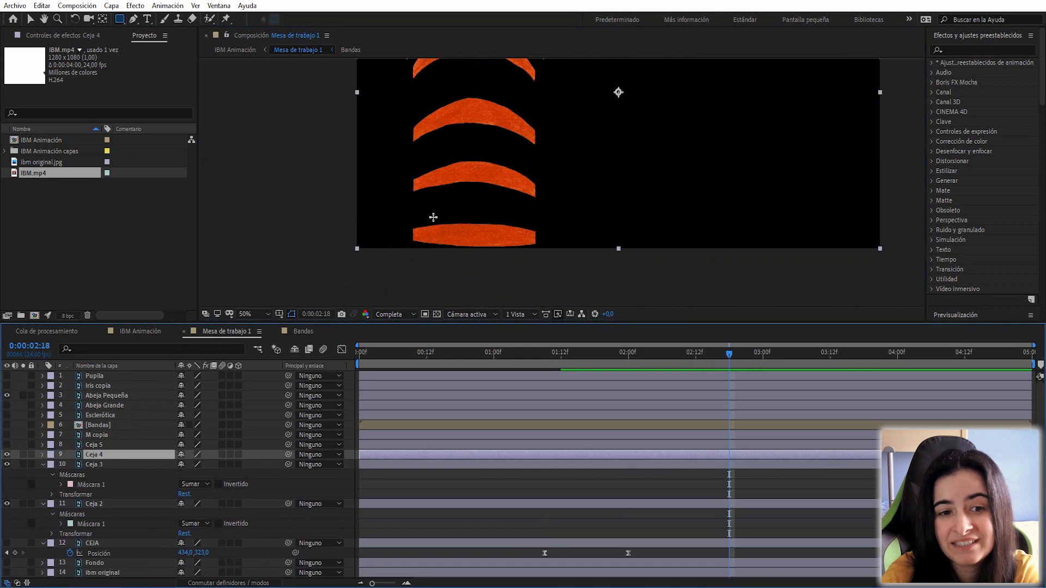
pyautogui.moveTo(405, 200); pyautogui.dragTo(558, 154)
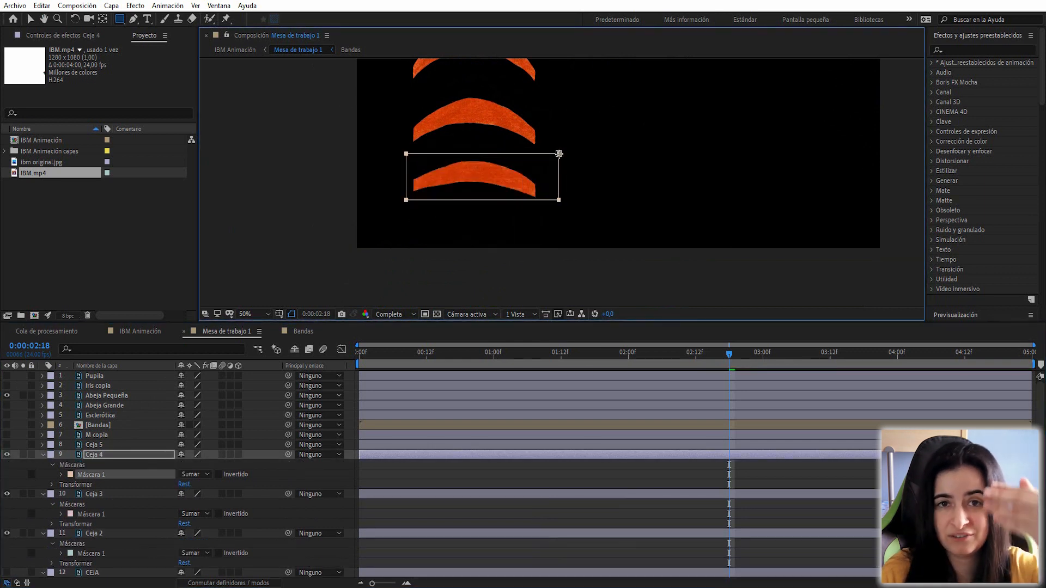
# Make Ceja 5 visible and isolate the lowest, flattest eyebrow shape with a rectangular mask
pyautogui.click(109, 443)
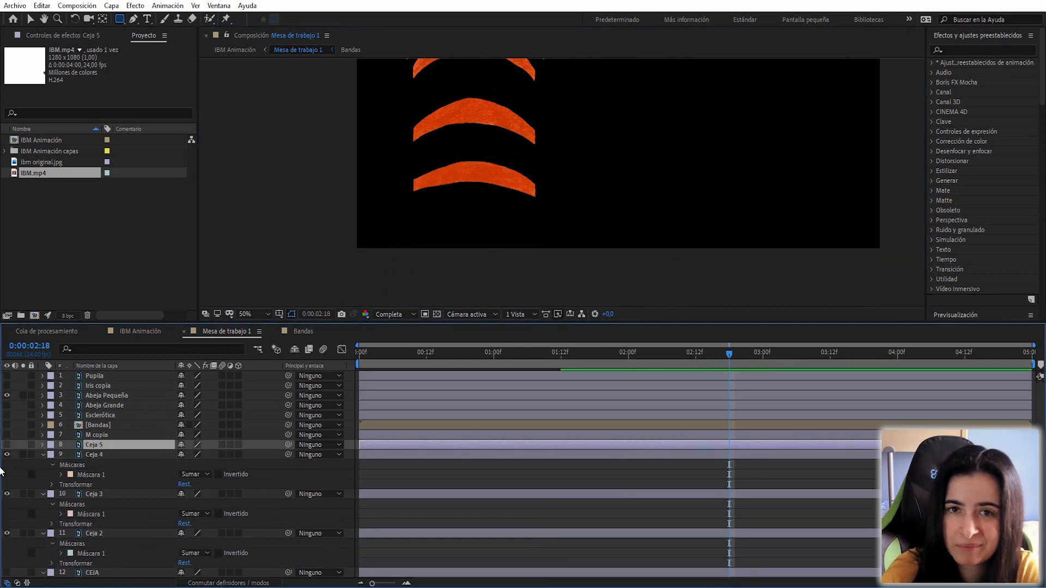
pyautogui.moveTo(7, 445); pyautogui.dragTo(7, 454)
pyautogui.moveTo(406, 213); pyautogui.dragTo(558, 255)
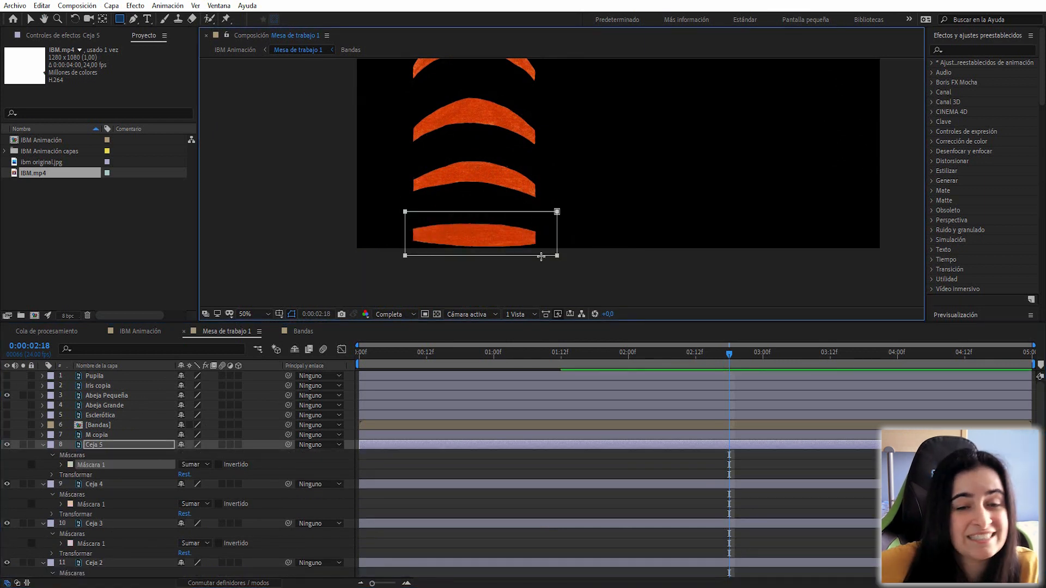
# Make the CEJA, Ceja 4 and Ceja 5 layers visible alongside the white of the eye
pyautogui.scroll(-3, 78, 541)
pyautogui.keyDown('shift'); pyautogui.click(97, 535); pyautogui.keyUp('shift')
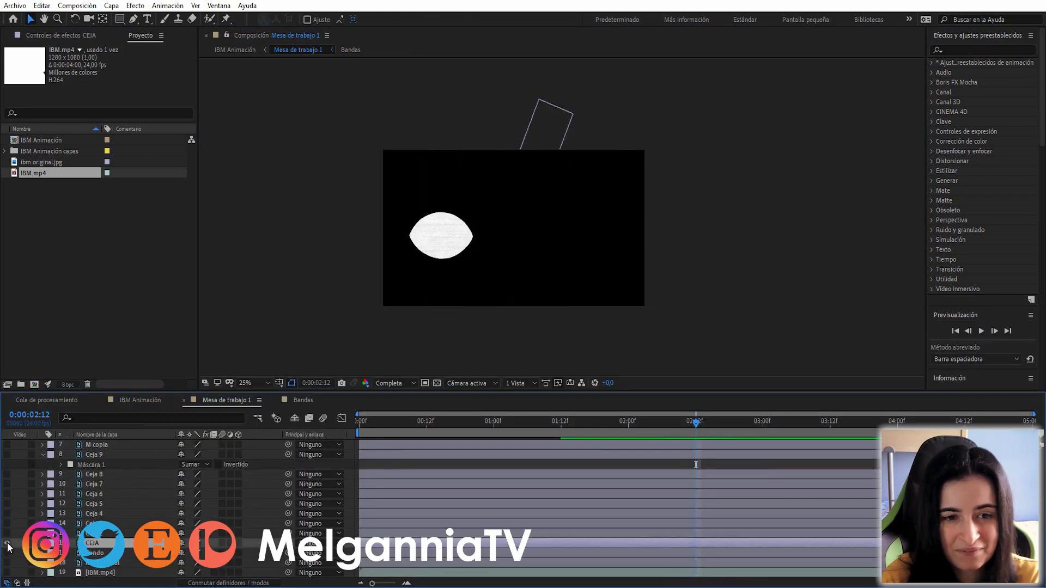
pyautogui.click(7, 544)
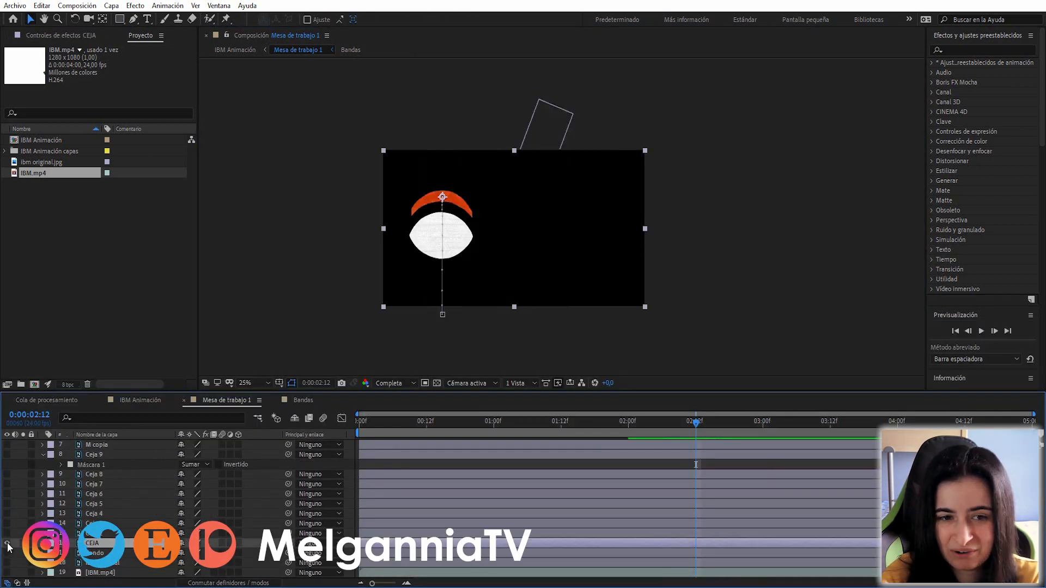
pyautogui.click(7, 514)
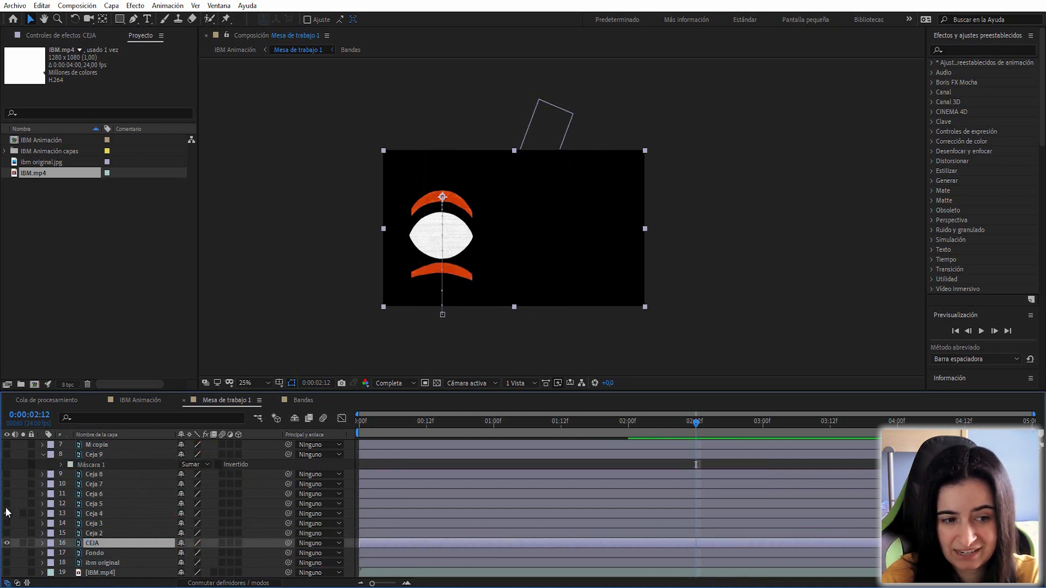
pyautogui.click(7, 506)
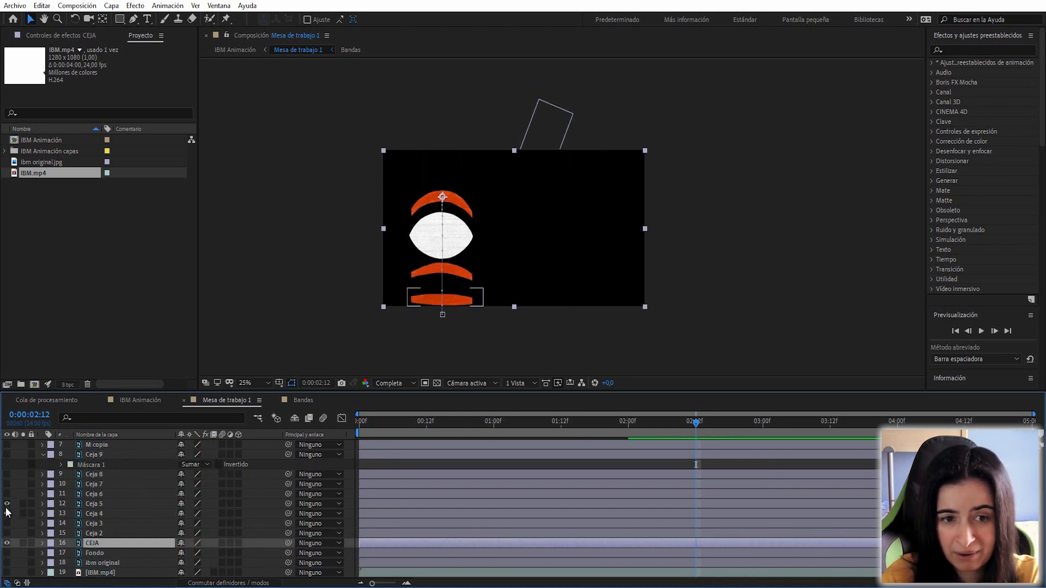
# Move the flat Ceja 5 eyebrow up onto the middle of the white of the eye
pyautogui.click(88, 504)
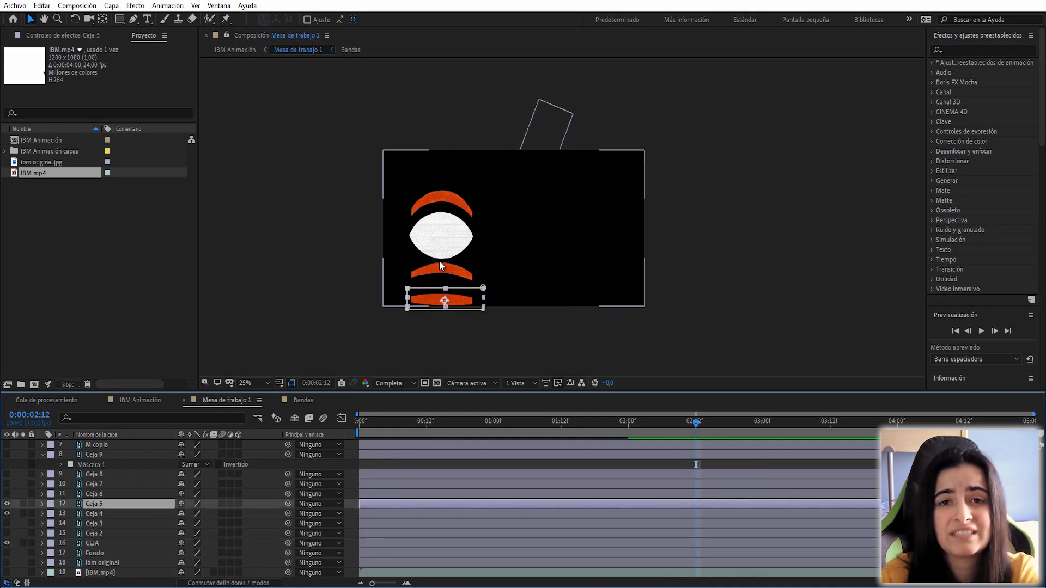
pyautogui.scroll(2, 439, 260)
pyautogui.moveTo(412, 285); pyautogui.dragTo(517, 245)
pyautogui.press('v')
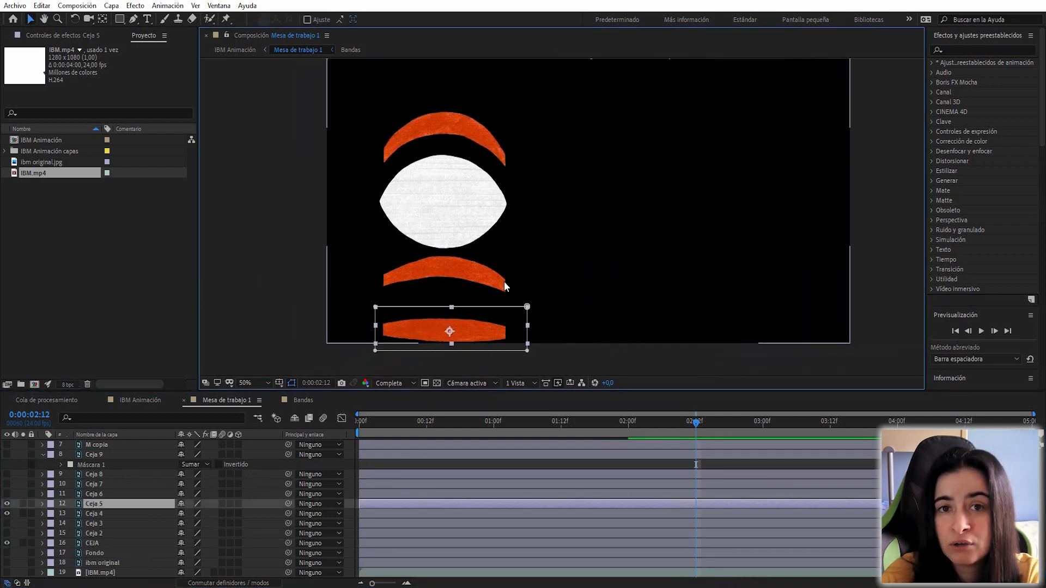
pyautogui.moveTo(465, 331); pyautogui.dragTo(465, 206)
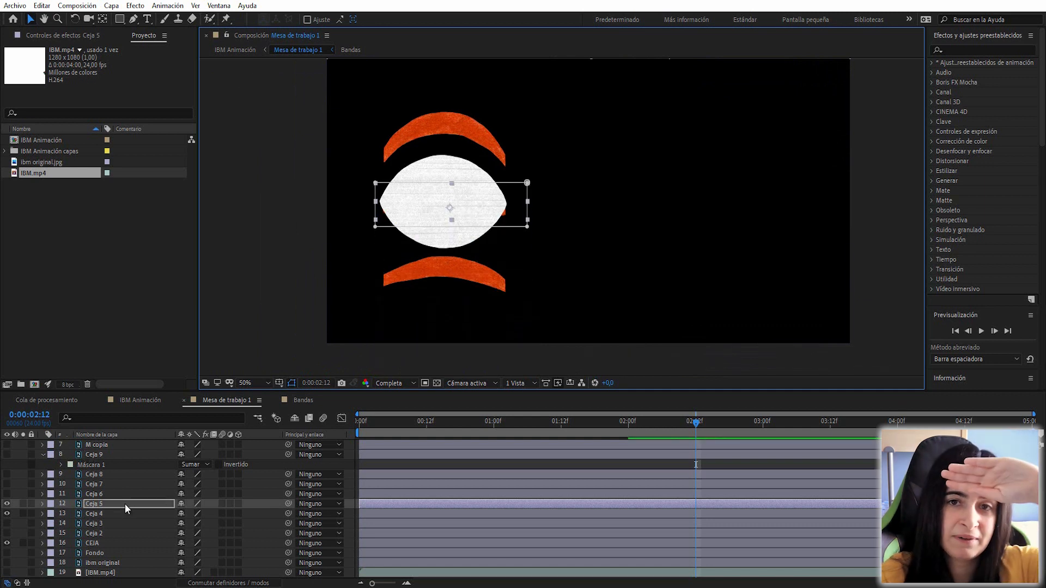
# Reorder the Esclerótica layer directly below CEJA so the eyebrow shapes lie in front of the eye
pyautogui.scroll(3, 132, 489)
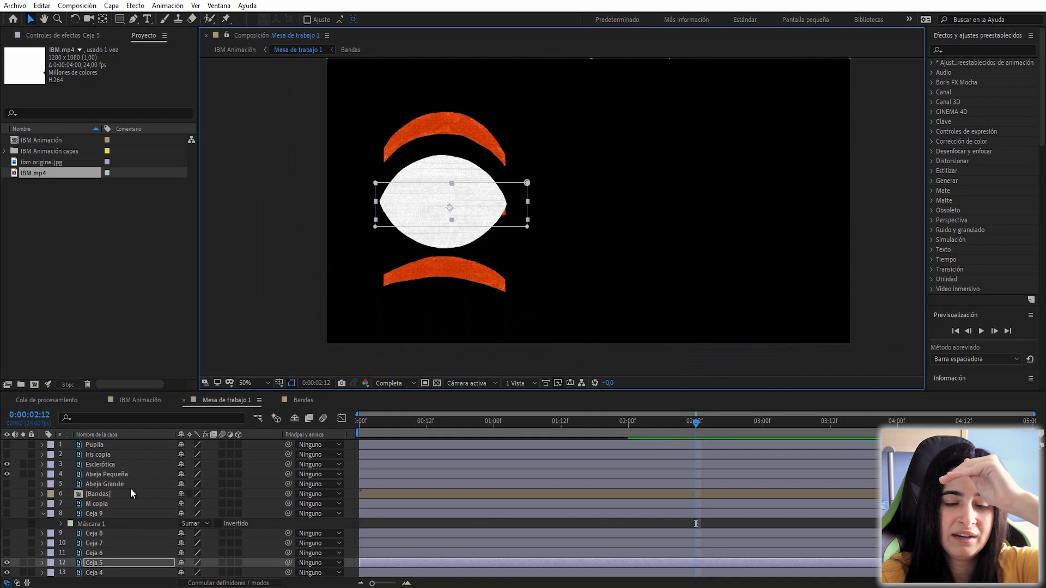
pyautogui.click(96, 464)
pyautogui.scroll(-2, 105, 578)
pyautogui.moveTo(104, 582); pyautogui.dragTo(107, 545)
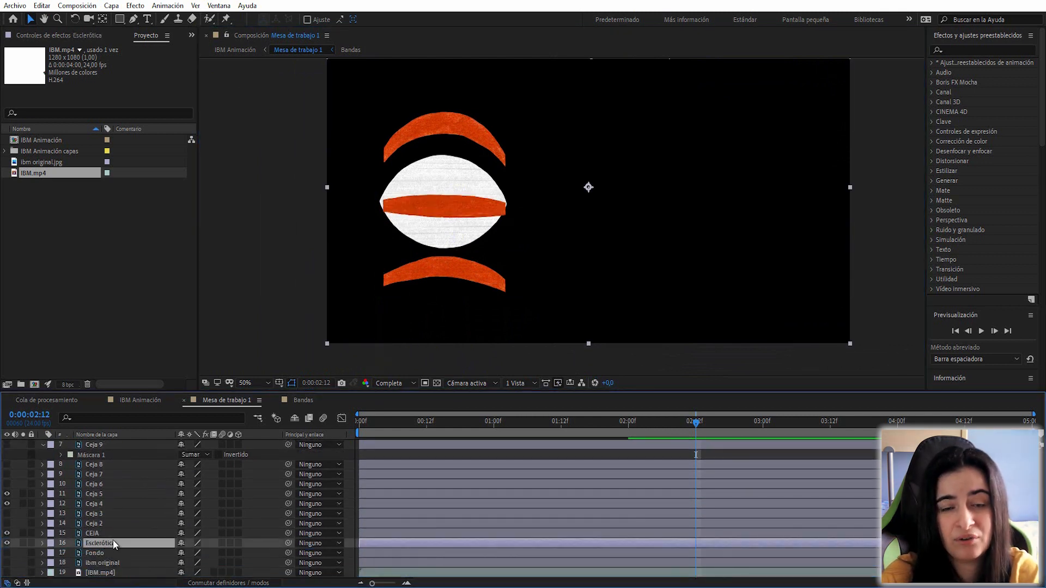
# Fine-tune Ceja 5 slightly upward and sideways so its ends line up with the corners of the eye
pyautogui.scroll(1, 417, 207)
pyautogui.moveTo(367, 195); pyautogui.dragTo(445, 222)
pyautogui.moveTo(374, 422); pyautogui.dragTo(346, 424)
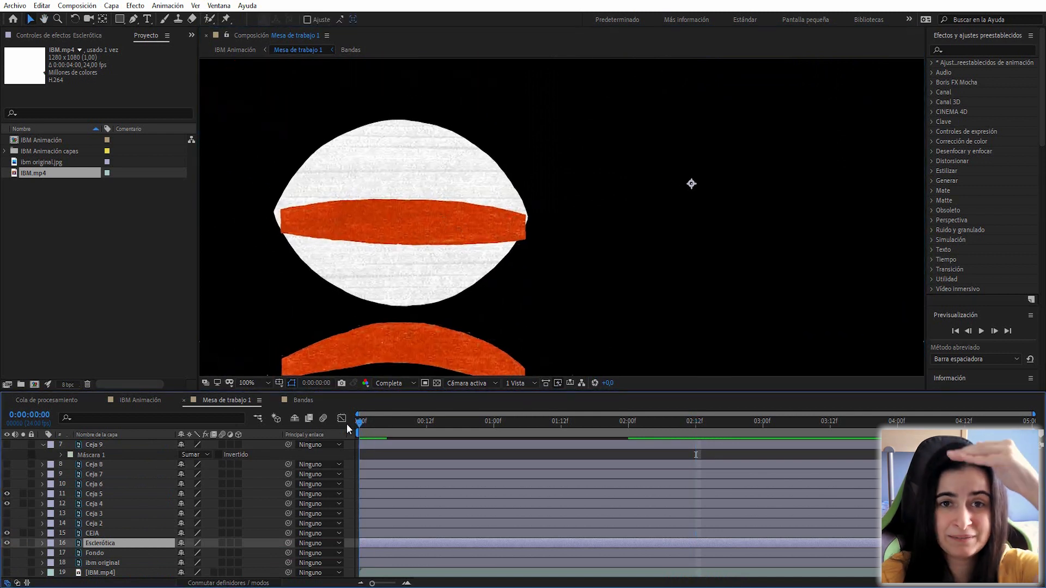
pyautogui.click(94, 494)
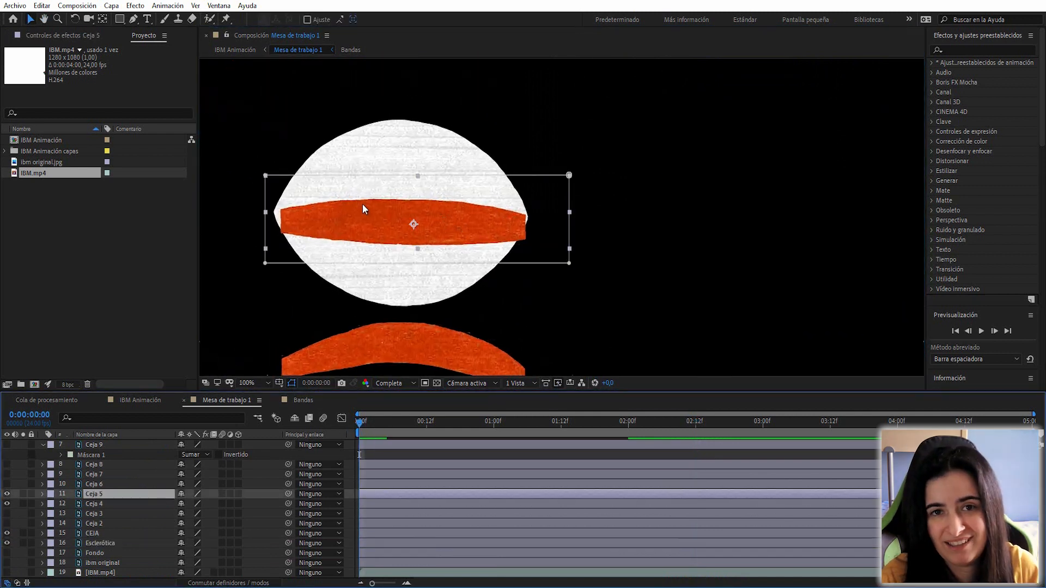
pyautogui.moveTo(345, 220); pyautogui.dragTo(341, 214)
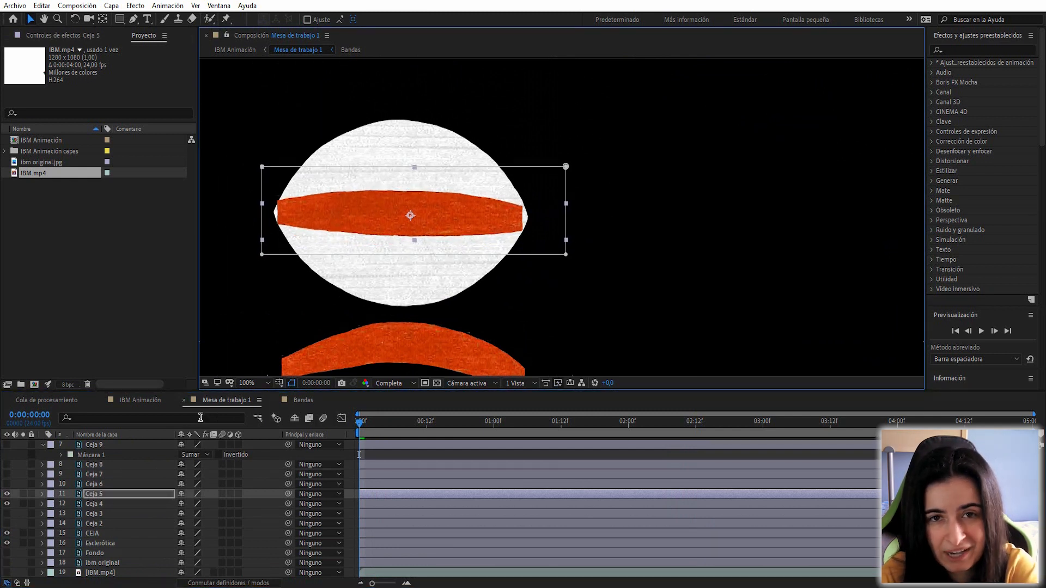
# Scrub CEJA's rise from the start to 0:00:02:12 and compare the eyebrow shapes with CEJA hidden and shown
pyautogui.click(90, 534)
pyautogui.press(',')
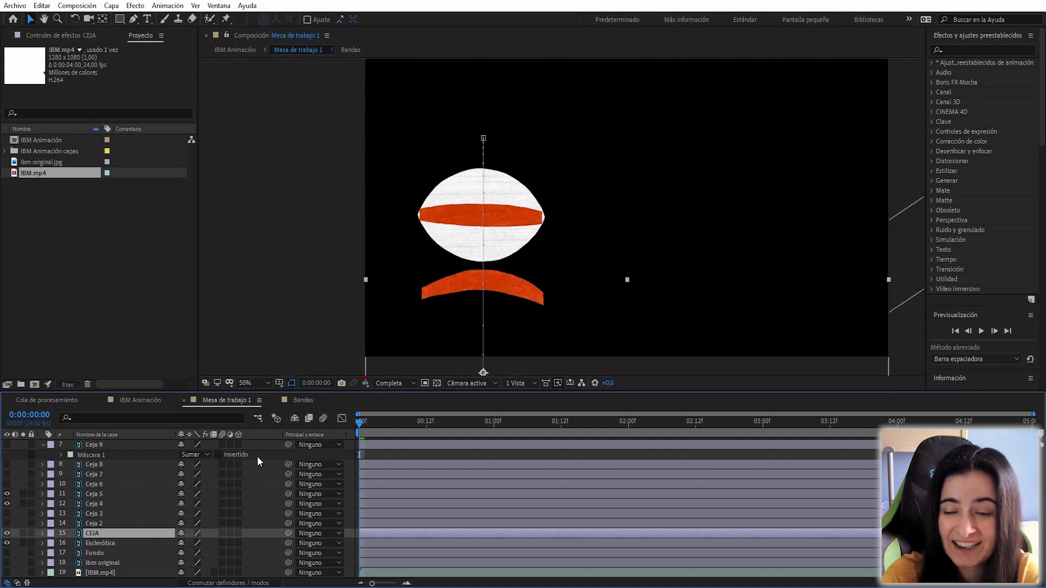
pyautogui.moveTo(358, 424); pyautogui.dragTo(631, 440)
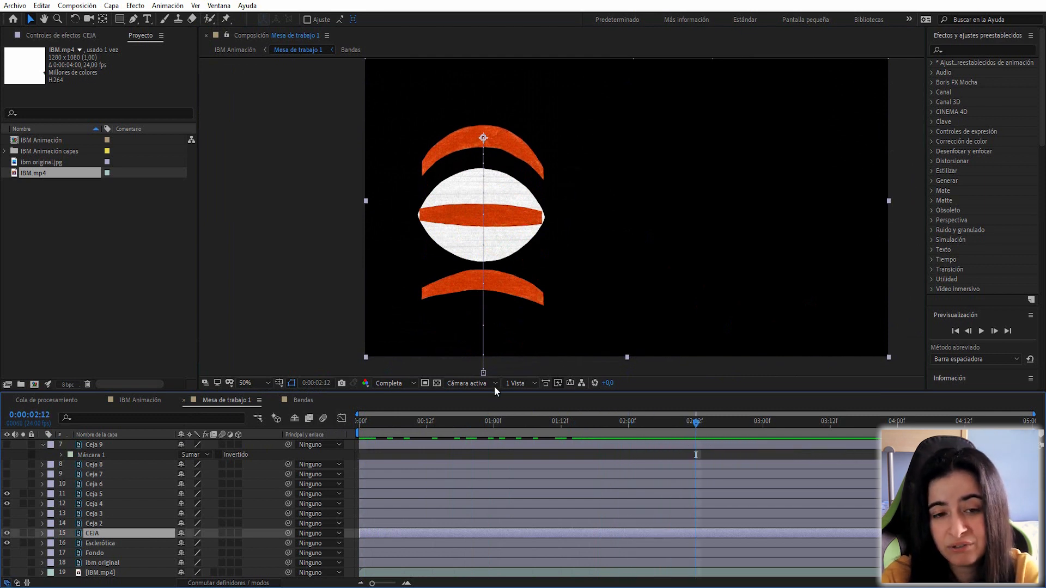
pyautogui.click(6, 534)
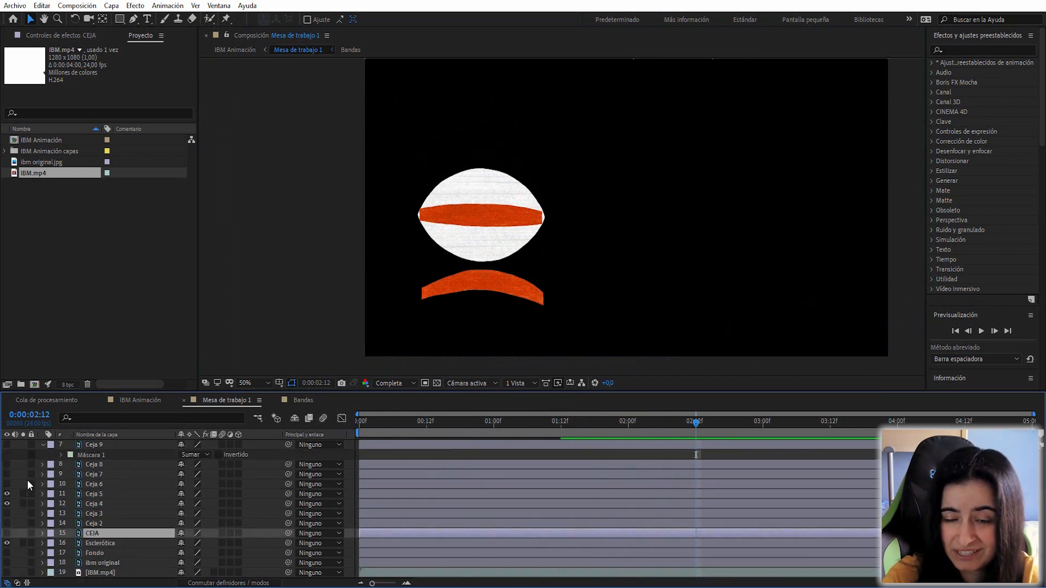
pyautogui.click(11, 536)
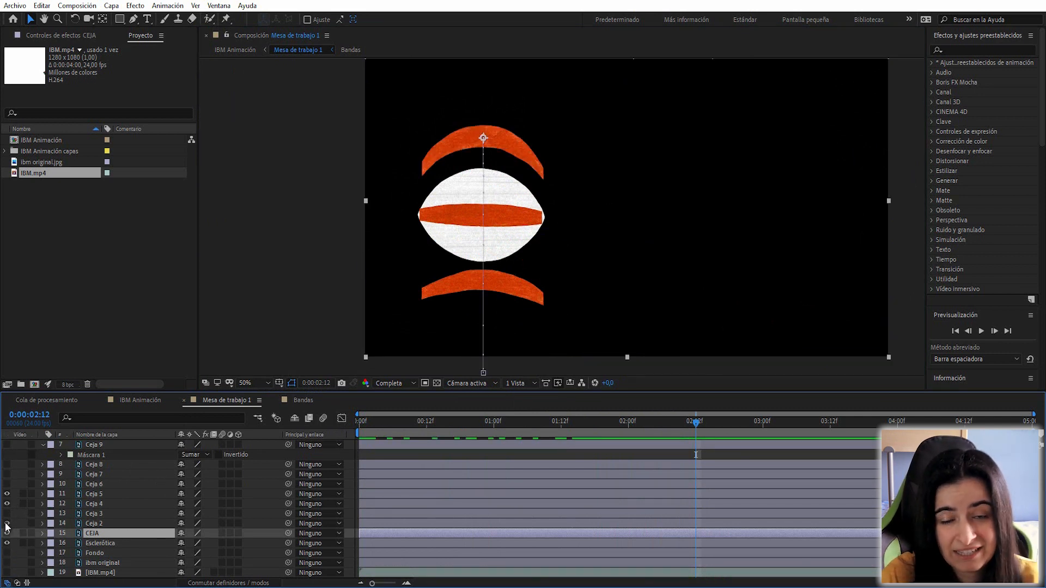
# Make Ceja 2 and Ceja 3 visible and select Ceja 2
pyautogui.click(6, 524)
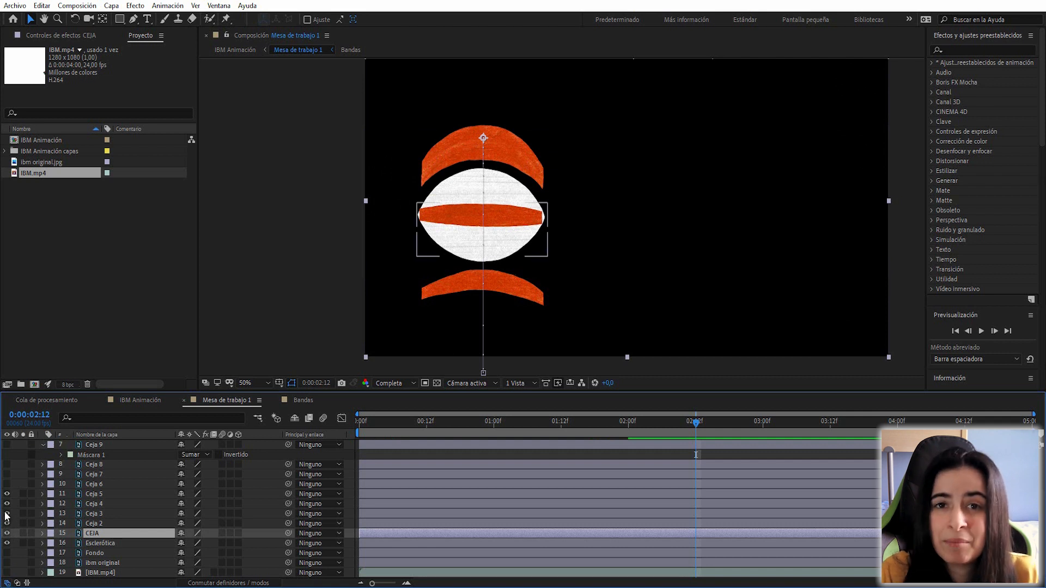
pyautogui.click(6, 513)
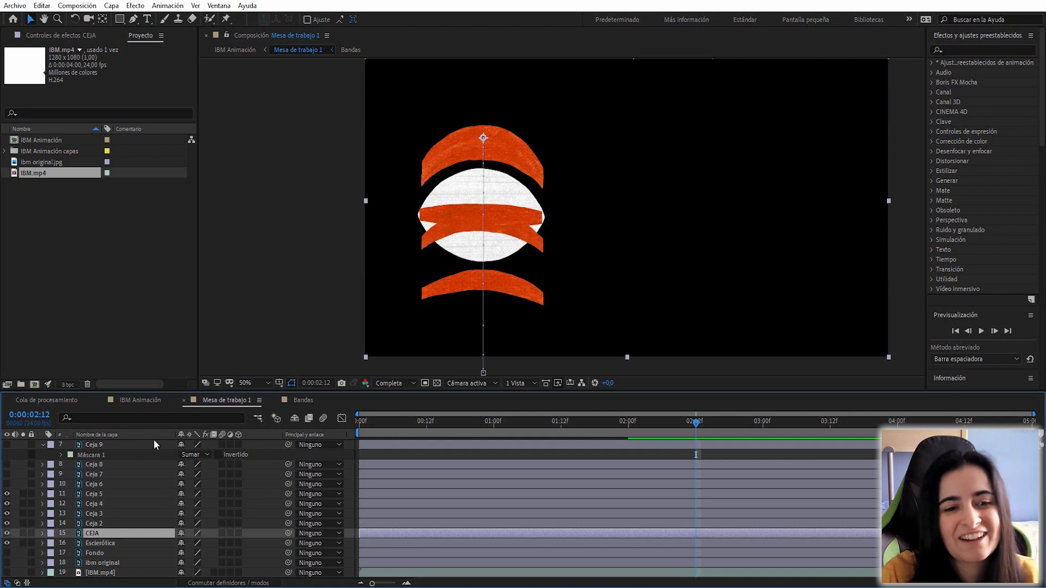
pyautogui.click(107, 523)
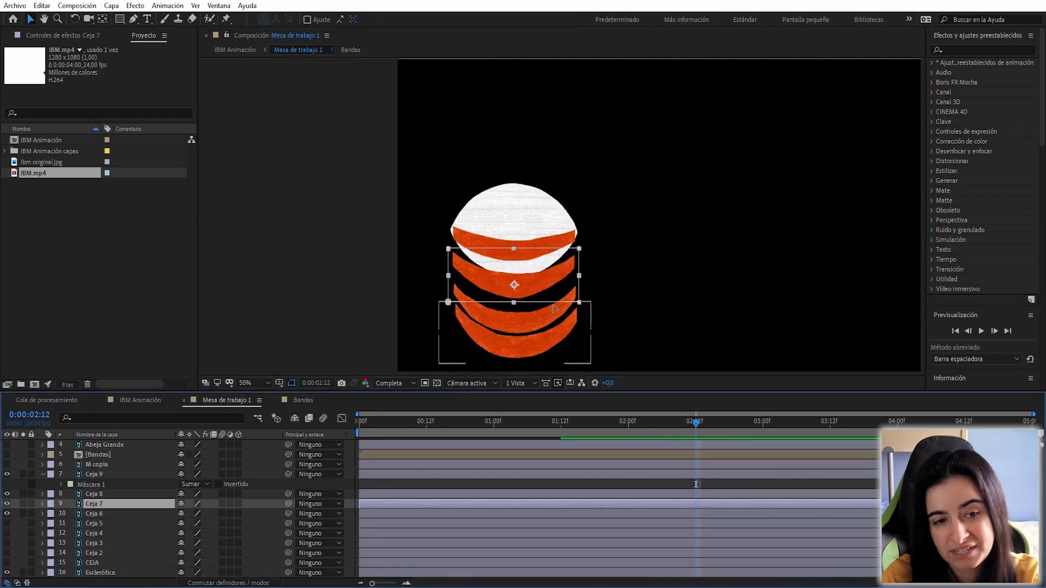
# Move the downward-curved Ceja 7 eyebrow up against Ceja 6 over the lower half of the eye
pyautogui.scroll(2, 526, 250)
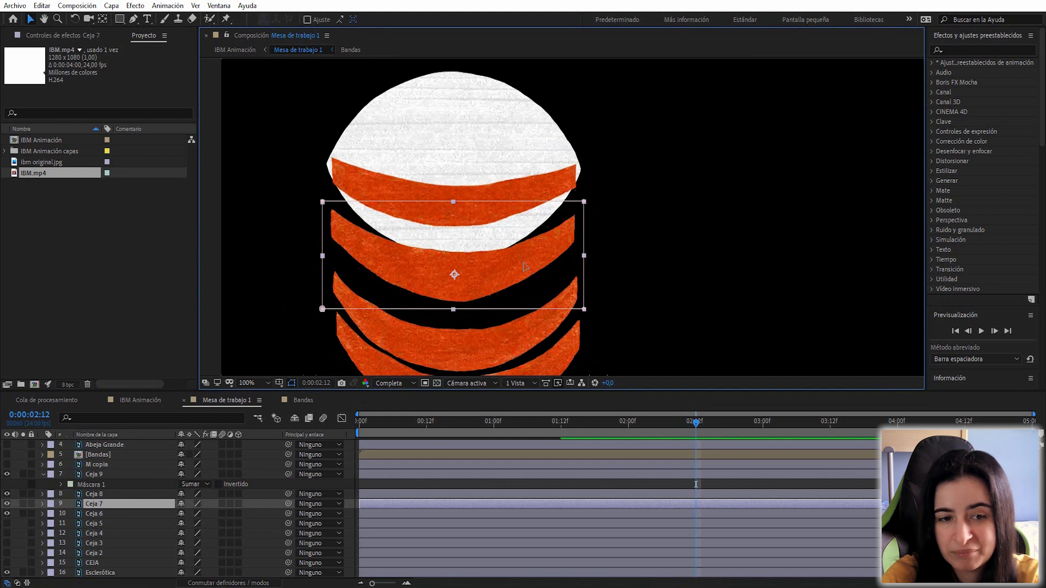
pyautogui.moveTo(523, 264); pyautogui.dragTo(520, 219)
pyautogui.press('Down')
pyautogui.press('Down')
pyautogui.press('Down')
pyautogui.press('Return')
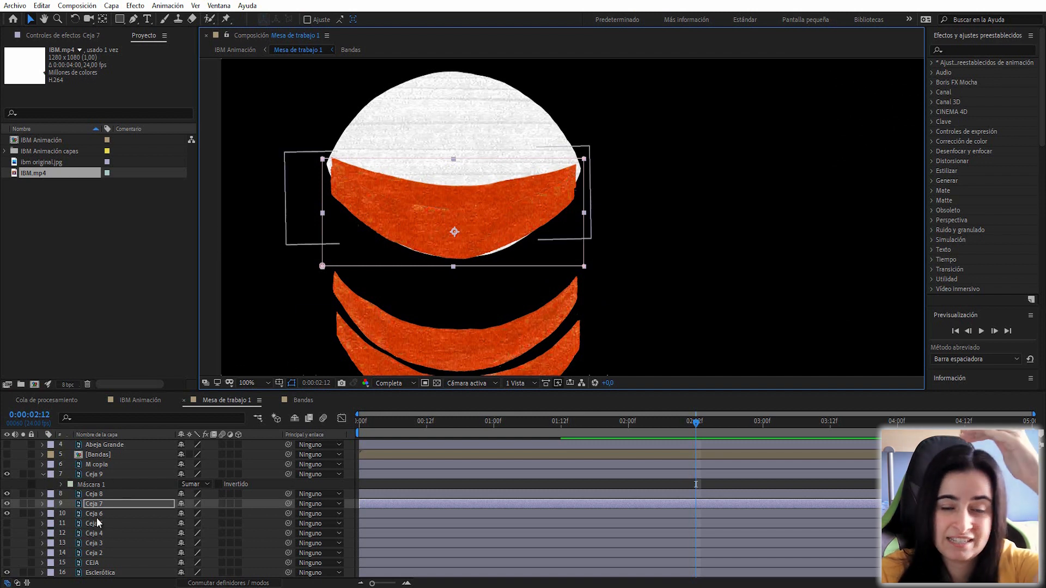
# Move Ceja 8 and Ceja 9 up so they overlap Ceja 7 along the lower edge of the eye
pyautogui.click(97, 494)
pyautogui.moveTo(458, 346); pyautogui.dragTo(497, 270)
pyautogui.click(107, 471)
pyautogui.moveTo(557, 358); pyautogui.dragTo(551, 248)
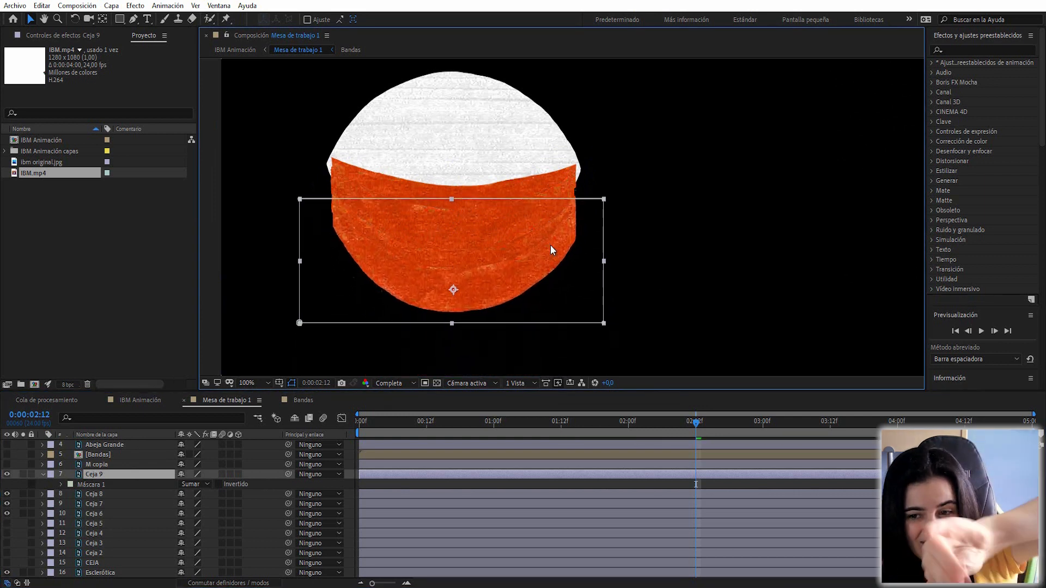
pyautogui.press('Return')
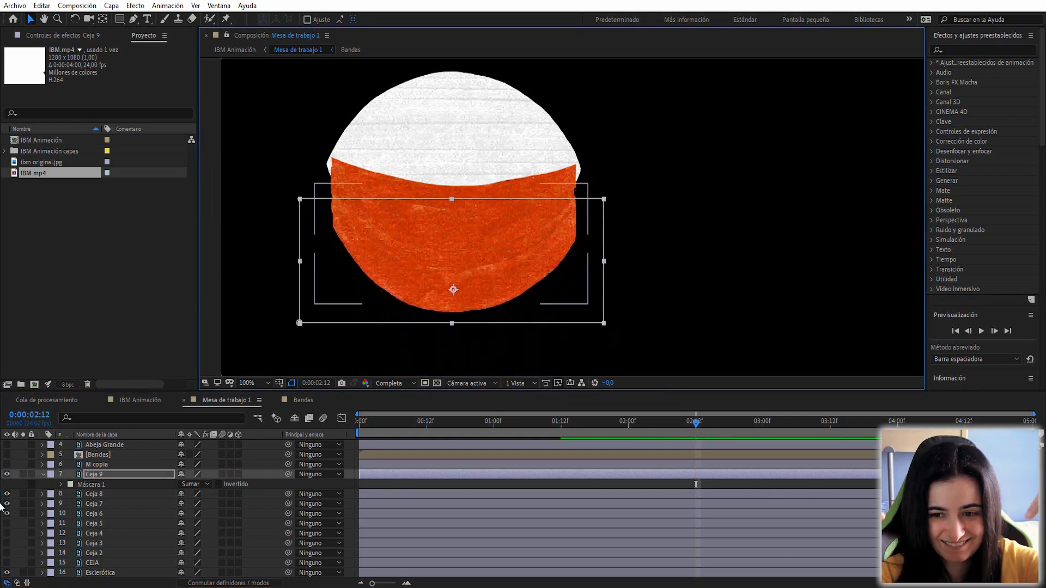
# Show Ceja 5 through CEJA to examine the full stack of eyebrow shapes, and extend the selection to Ceja 9
pyautogui.scroll(-1, 103, 486)
pyautogui.click(91, 483)
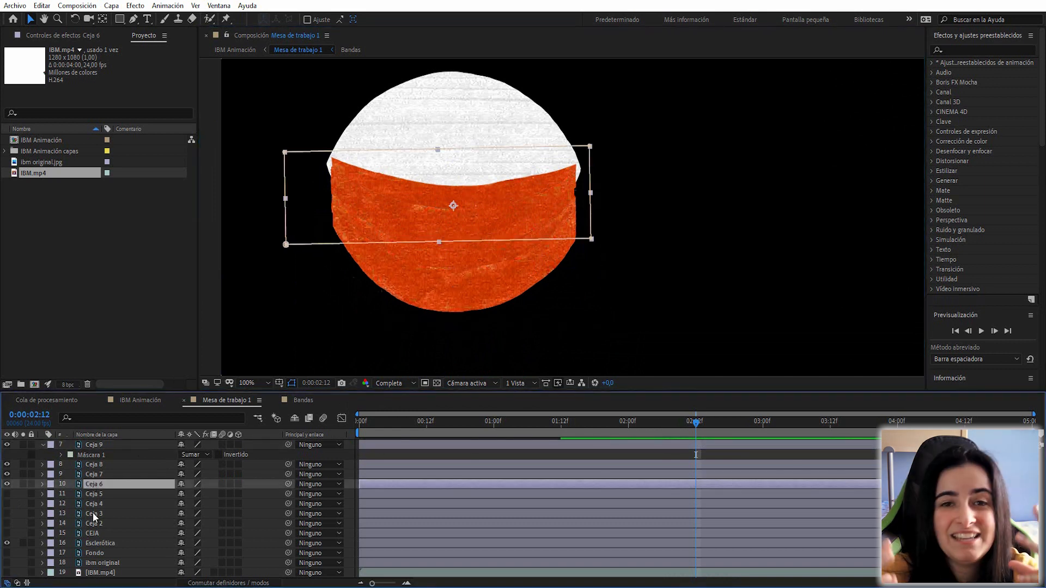
pyautogui.click(94, 495)
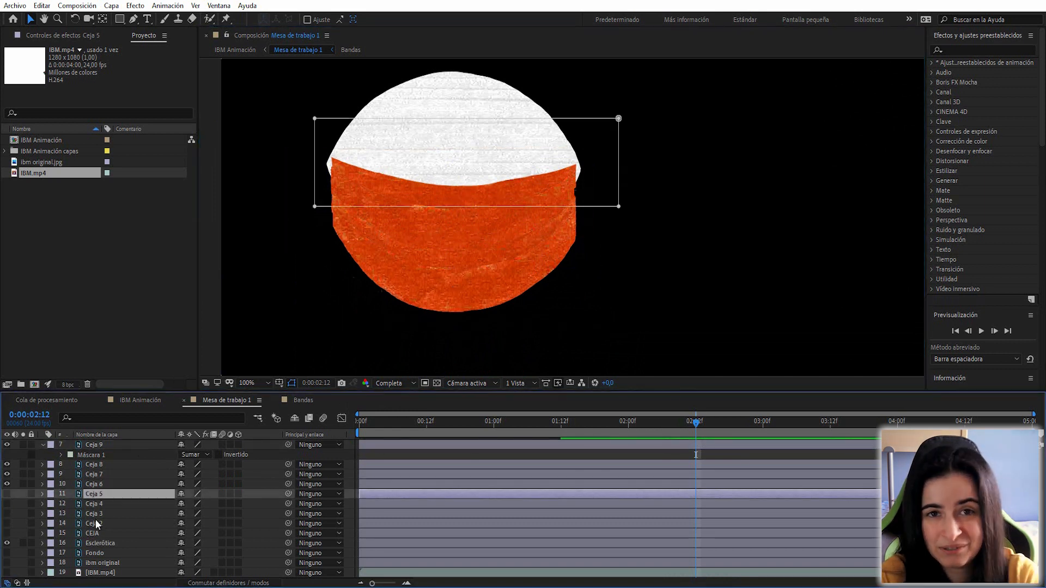
pyautogui.keyDown('shift'); pyautogui.click(94, 533); pyautogui.keyUp('shift')
pyautogui.click(6, 533)
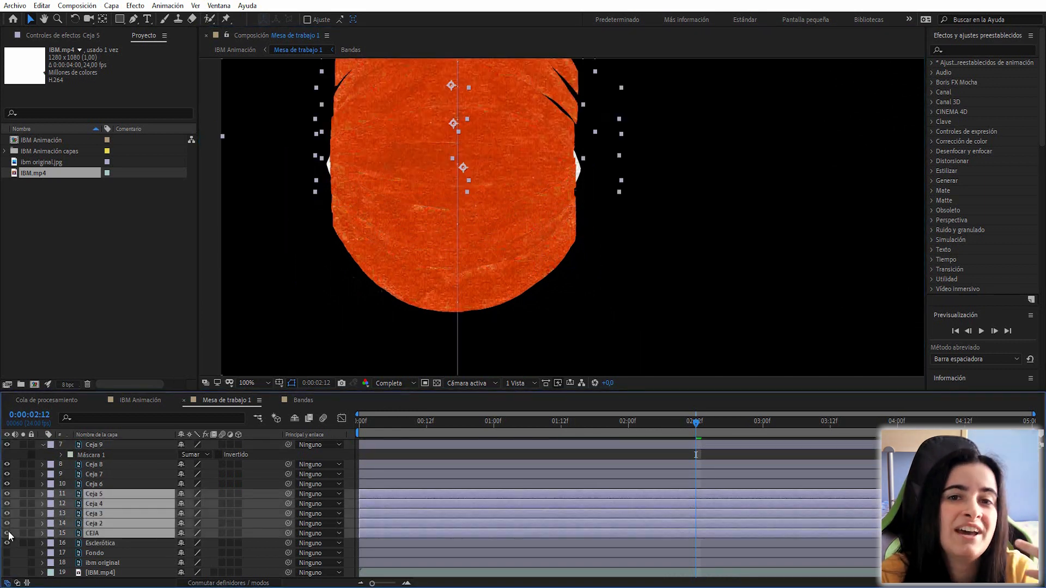
pyautogui.moveTo(501, 137); pyautogui.dragTo(512, 227)
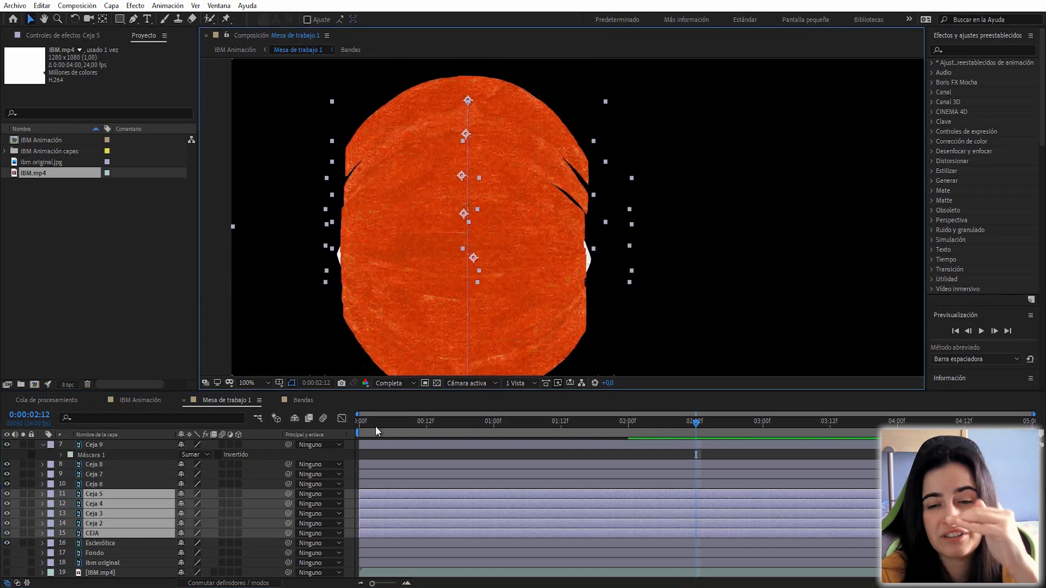
pyautogui.keyDown('shift'); pyautogui.click(99, 444); pyautogui.keyUp('shift')
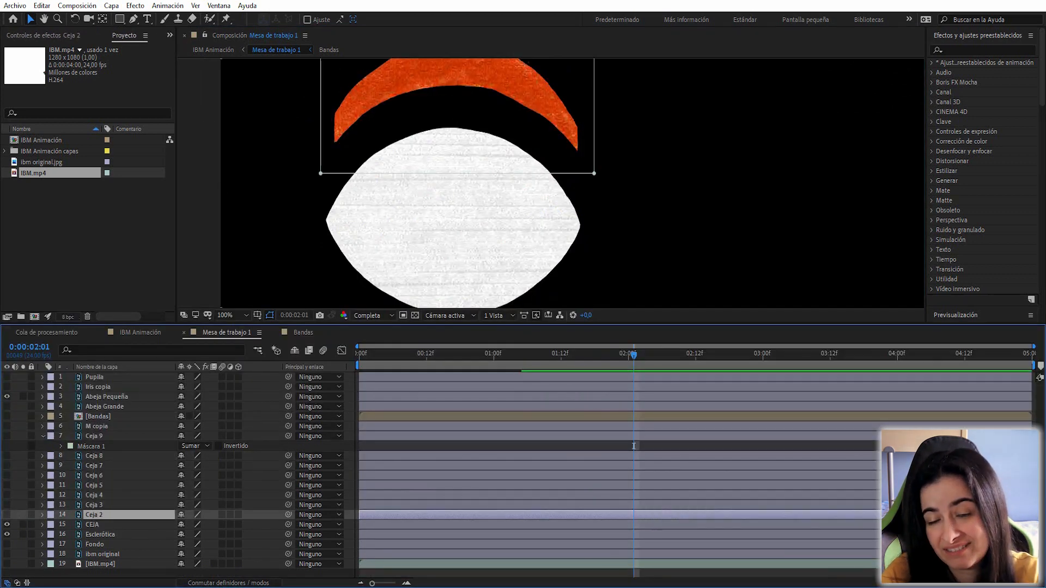
# Trim the end of the CEJA layer to 0:00:02:01
pyautogui.click(823, 525)
pyautogui.moveTo(1031, 524); pyautogui.dragTo(634, 525)
# Make Ceja 2 through Ceja 6 visible and trim all five layers to a single frame at 0:00:02:01
pyautogui.click(645, 514)
pyautogui.keyDown('ctrl'); pyautogui.click(647, 505); pyautogui.keyUp('ctrl')
pyautogui.keyDown('ctrl'); pyautogui.click(648, 494); pyautogui.keyUp('ctrl')
pyautogui.keyDown('ctrl'); pyautogui.click(648, 485); pyautogui.keyUp('ctrl')
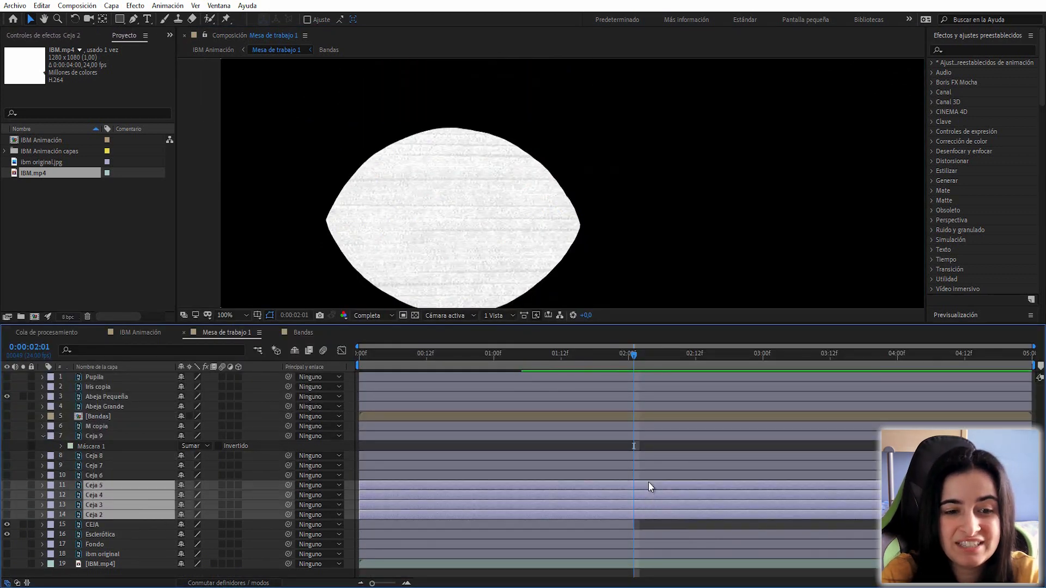
pyautogui.keyDown('ctrl'); pyautogui.click(649, 476); pyautogui.keyUp('ctrl')
pyautogui.keyDown('ctrl'); pyautogui.click(648, 466); pyautogui.keyUp('ctrl')
pyautogui.keyDown('ctrl'); pyautogui.click(507, 468); pyautogui.keyUp('ctrl')
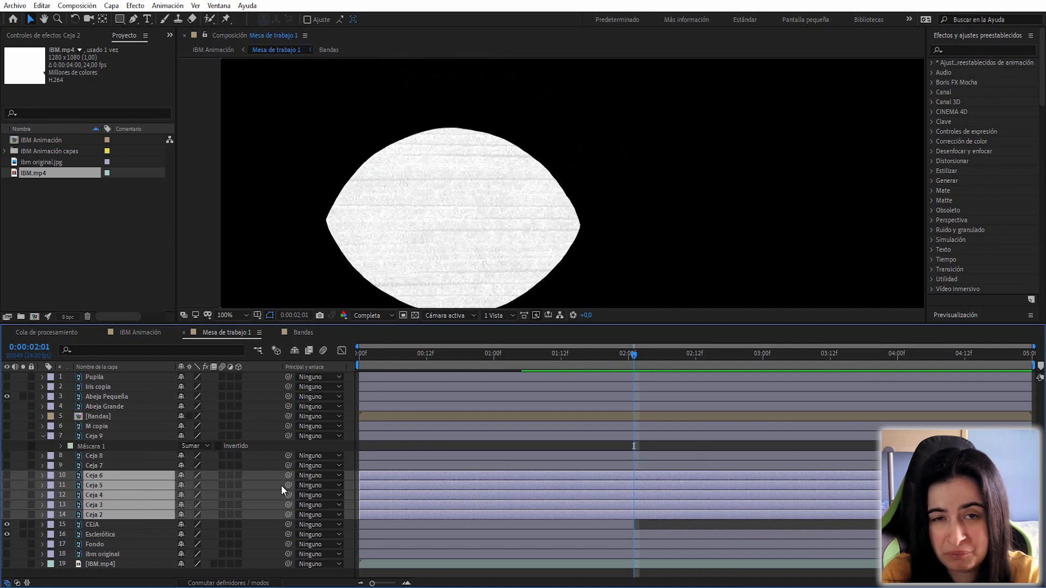
pyautogui.moveTo(7, 475); pyautogui.dragTo(7, 515)
pyautogui.hotkey('alt', '[')
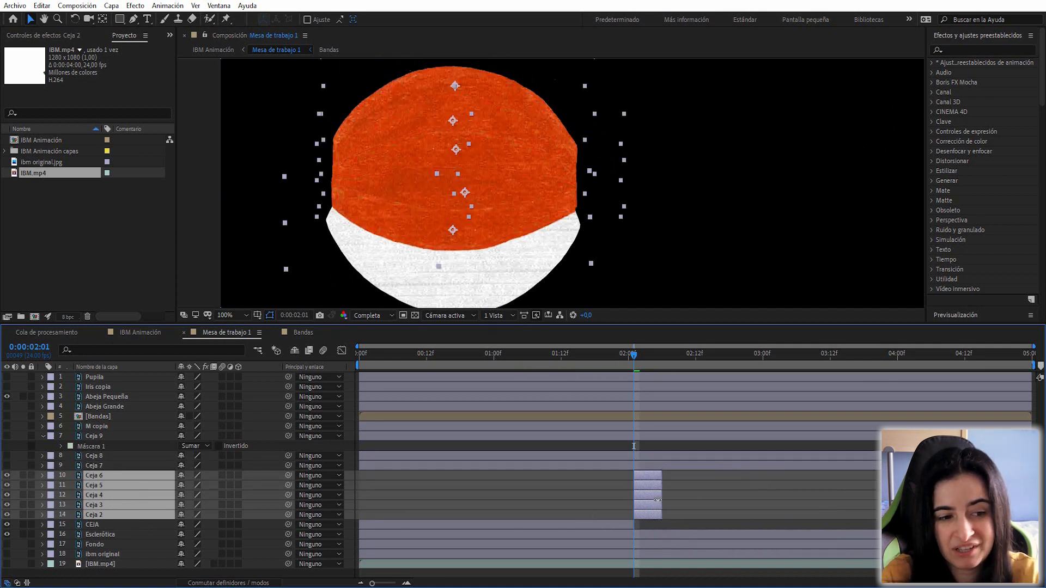
pyautogui.hotkey('alt', ']')
# Stagger Ceja 3 through Ceja 6 one frame apart after Ceja 2, with Ceja 6 starting at 0:00:02:05
pyautogui.keyDown('ctrl'); pyautogui.click(636, 516); pyautogui.keyUp('ctrl')
pyautogui.moveTo(638, 503); pyautogui.dragTo(643, 502)
pyautogui.keyDown('ctrl'); pyautogui.click(642, 502); pyautogui.keyUp('ctrl')
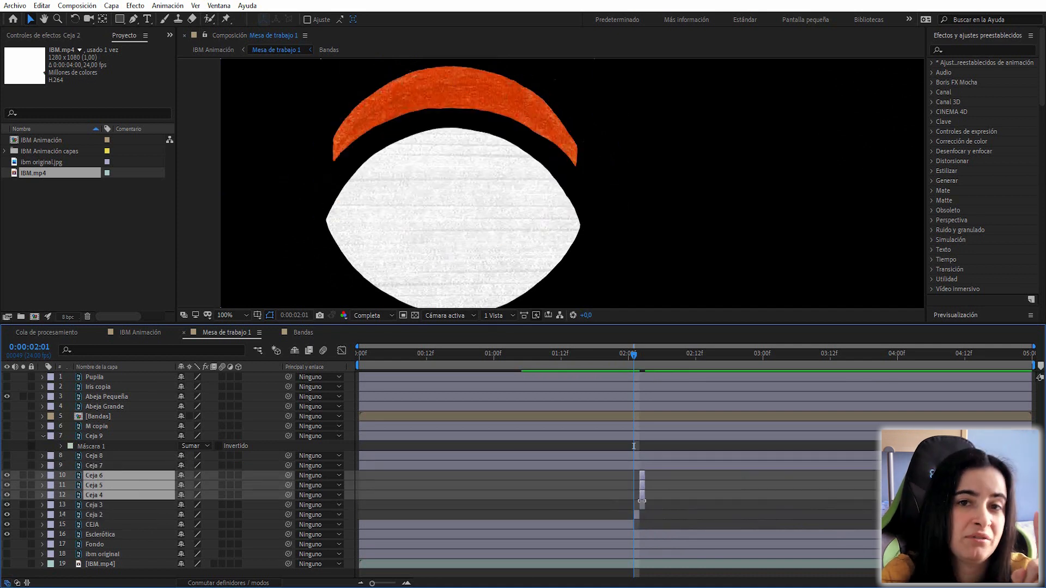
pyautogui.scroll(4, 648, 496)
pyautogui.moveTo(521, 498); pyautogui.dragTo(600, 475)
pyautogui.keyDown('ctrl'); pyautogui.click(550, 492); pyautogui.keyUp('ctrl')
pyautogui.keyDown('ctrl'); pyautogui.click(573, 486); pyautogui.keyUp('ctrl')
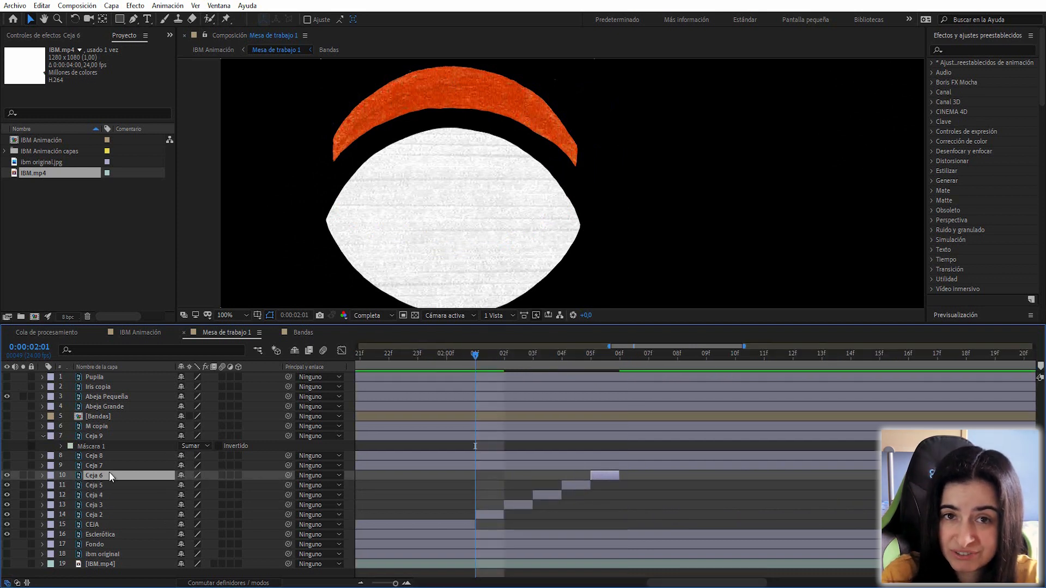
# Make Ceja 7, Ceja 8 and Ceja 9 visible and trim all three to a single frame at 0:00:02:06
pyautogui.click(500, 359)
pyautogui.moveTo(499, 358); pyautogui.dragTo(586, 373)
pyautogui.click(585, 464)
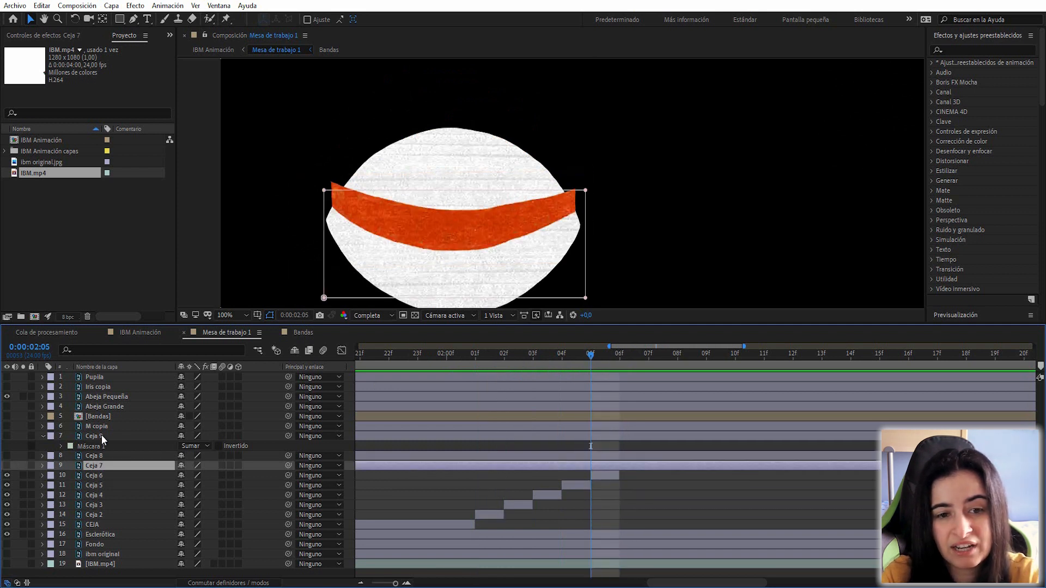
pyautogui.click(102, 434)
pyautogui.click(439, 457)
pyautogui.keyDown('ctrl'); pyautogui.click(380, 463); pyautogui.keyUp('ctrl')
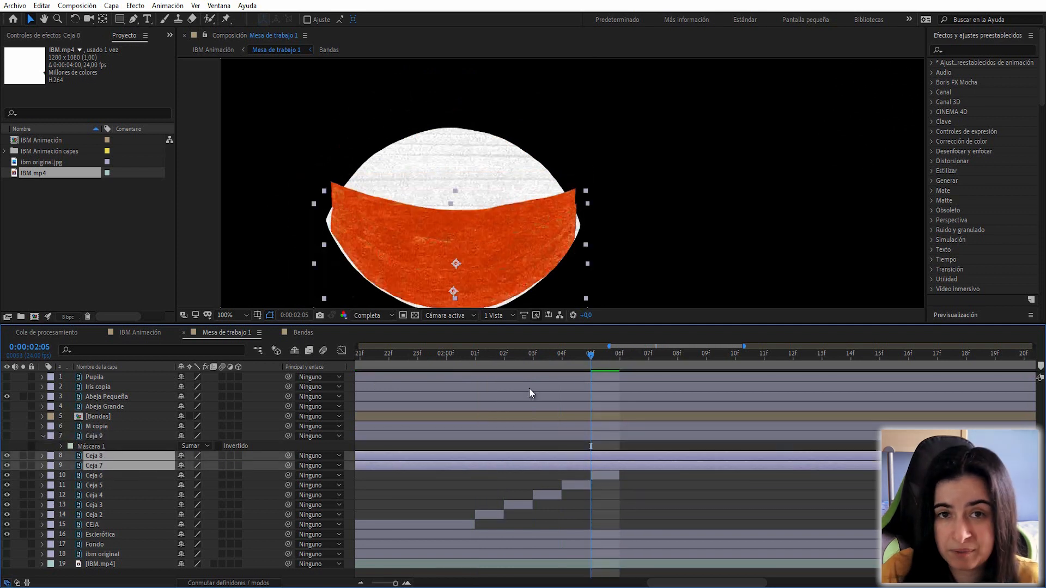
pyautogui.click(538, 437)
pyautogui.keyDown('shift'); pyautogui.click(369, 462); pyautogui.keyUp('shift')
pyautogui.scroll(-5, 434, 458)
pyautogui.moveTo(359, 455); pyautogui.dragTo(661, 455)
pyautogui.moveTo(1031, 438); pyautogui.dragTo(666, 455)
pyautogui.scroll(5, 657, 468)
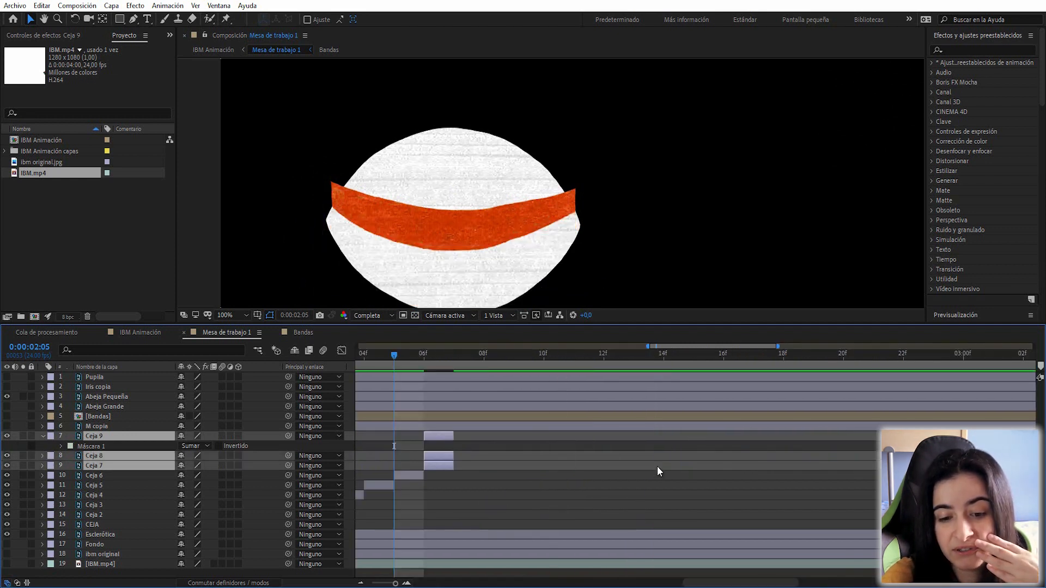
# Stagger Ceja 8 and Ceja 9 one frame apart after Ceja 7, with Ceja 9 starting at 0:00:02:08
pyautogui.scroll(-2, 657, 467)
pyautogui.keyDown('ctrl'); pyautogui.click(465, 464); pyautogui.keyUp('ctrl')
pyautogui.moveTo(469, 454); pyautogui.dragTo(482, 454)
pyautogui.keyDown('ctrl'); pyautogui.click(481, 454); pyautogui.keyUp('ctrl')
pyautogui.moveTo(477, 437); pyautogui.dragTo(492, 435)
pyautogui.click(469, 357)
pyautogui.moveTo(469, 357); pyautogui.dragTo(412, 431)
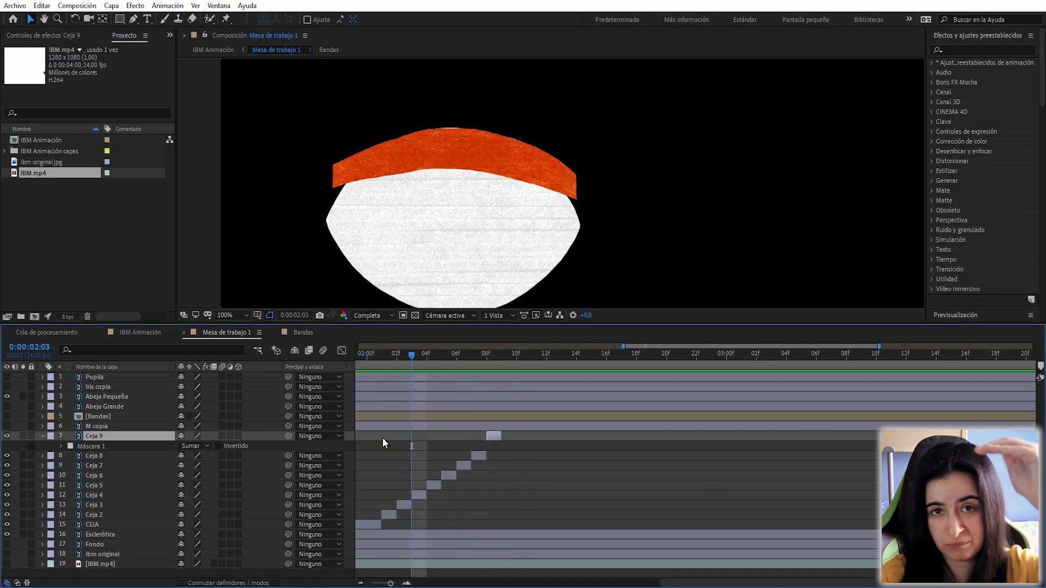
# Duplicate Ceja 2 through Ceja 8, stack the copies above Ceja 9 and move them to start at 0:00:02:09
pyautogui.click(99, 455)
pyautogui.keyDown('shift'); pyautogui.click(101, 513); pyautogui.keyUp('shift')
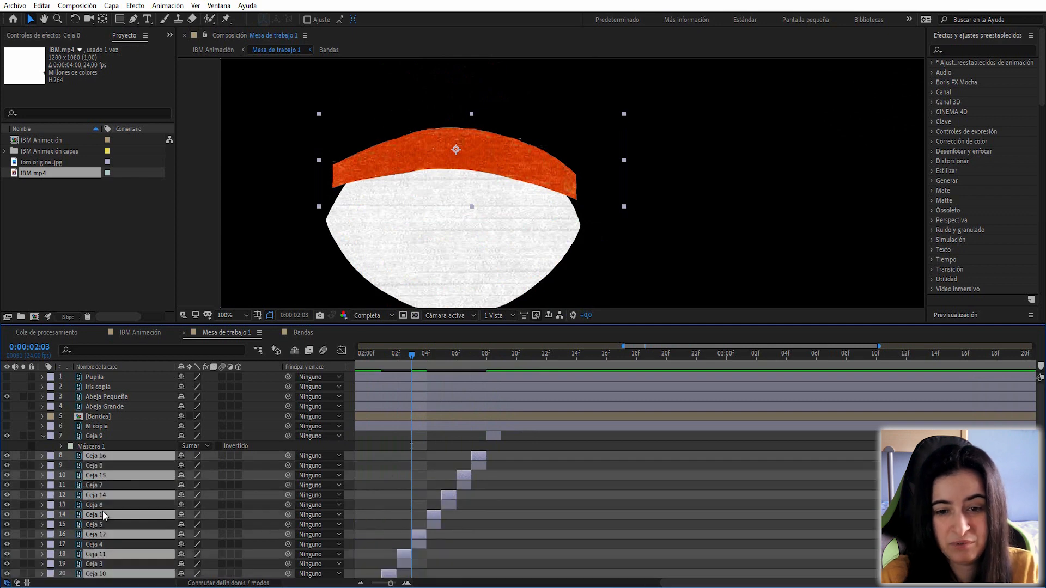
pyautogui.hotkey('ctrl', 'd')
pyautogui.moveTo(102, 538); pyautogui.dragTo(99, 404)
pyautogui.moveTo(389, 466); pyautogui.dragTo(509, 466)
pyautogui.scroll(-1, 479, 243)
pyautogui.moveTo(368, 358); pyautogui.dragTo(502, 376)
pyautogui.scroll(2, 515, 436)
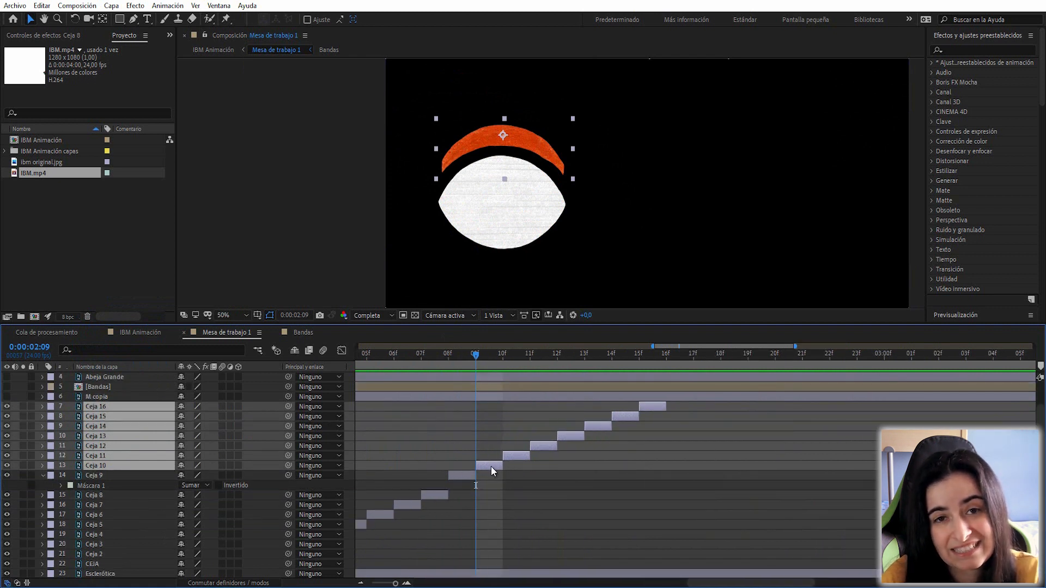
# Reverse the timing of the duplicated eyebrow layers so Ceja 16 starts at 0:00:02:09 and Ceja 10 at 0:00:02:15
pyautogui.click(567, 419)
pyautogui.moveTo(650, 407); pyautogui.dragTo(487, 407)
pyautogui.moveTo(621, 417); pyautogui.dragTo(513, 417)
pyautogui.moveTo(597, 427)
pyautogui.mouseDown()
pyautogui.moveTo(545, 426)
pyautogui.moveTo(598, 446)
pyautogui.mouseUp()
pyautogui.moveTo(530, 455); pyautogui.dragTo(639, 455)
pyautogui.moveTo(497, 466); pyautogui.dragTo(628, 466)
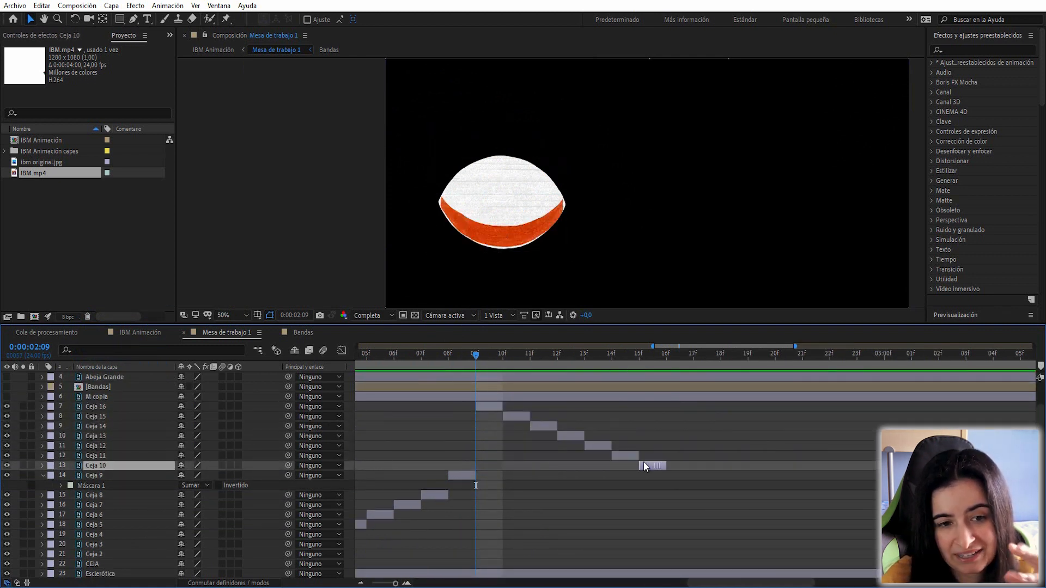
# Play and scrub through the eyebrow sequence from 0:00:01:22 to check its downward and upward movement
pyautogui.moveTo(477, 360); pyautogui.dragTo(395, 378)
pyautogui.scroll(-1, 456, 430)
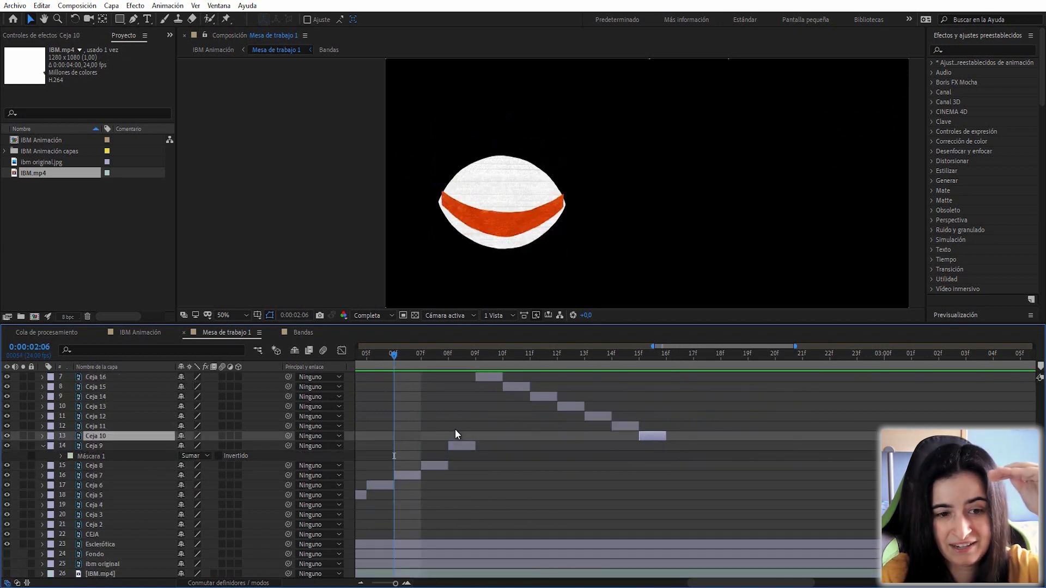
pyautogui.scroll(2, 456, 430)
pyautogui.scroll(-1, 456, 431)
pyautogui.scroll(-2, 445, 433)
pyautogui.moveTo(690, 583); pyautogui.dragTo(663, 583)
pyautogui.click(394, 355)
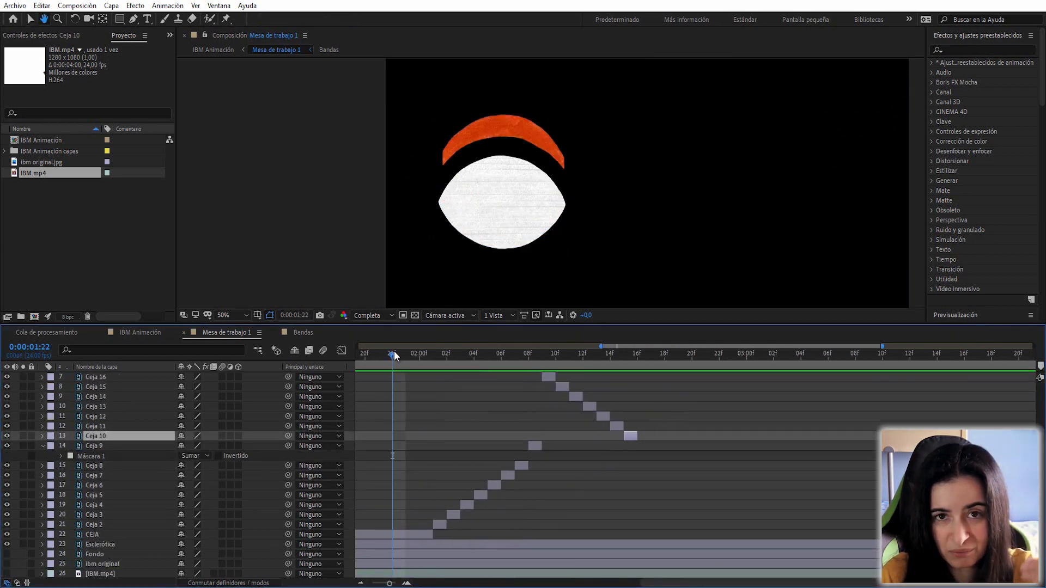
pyautogui.press('space')
pyautogui.press('space')
pyautogui.moveTo(400, 353); pyautogui.dragTo(529, 377)
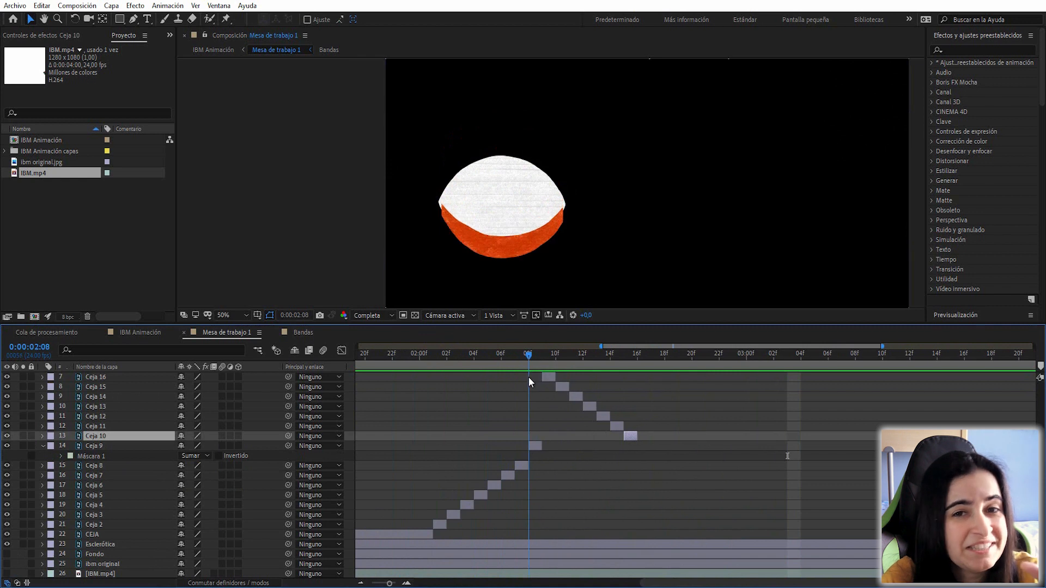
# Extend Ceja 9 to last until 0:00:02:11 and shift Ceja 10 through Ceja 16 two frames later
pyautogui.moveTo(540, 443); pyautogui.dragTo(569, 445)
pyautogui.click(629, 438)
pyautogui.keyDown('shift'); pyautogui.click(546, 378); pyautogui.keyUp('shift')
pyautogui.moveTo(546, 378); pyautogui.dragTo(573, 378)
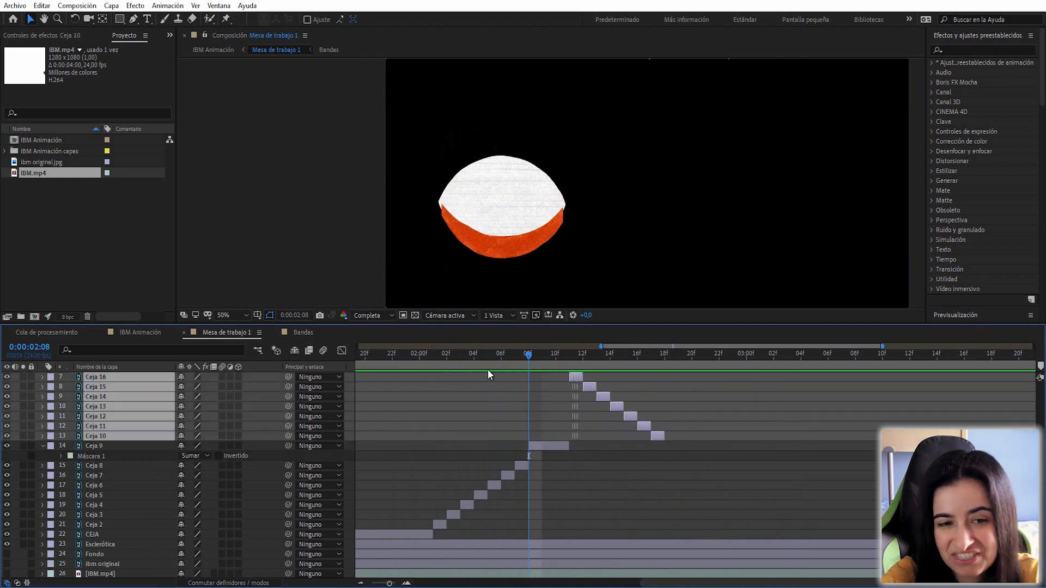
# Preview the eyebrow sweep again to check the longer hold at its lowest position
pyautogui.click(375, 357)
pyautogui.press('space')
pyautogui.press('space')
pyautogui.moveTo(414, 355); pyautogui.dragTo(351, 358)
pyautogui.press('space')
pyautogui.press('space')
pyautogui.moveTo(520, 365); pyautogui.dragTo(466, 367)
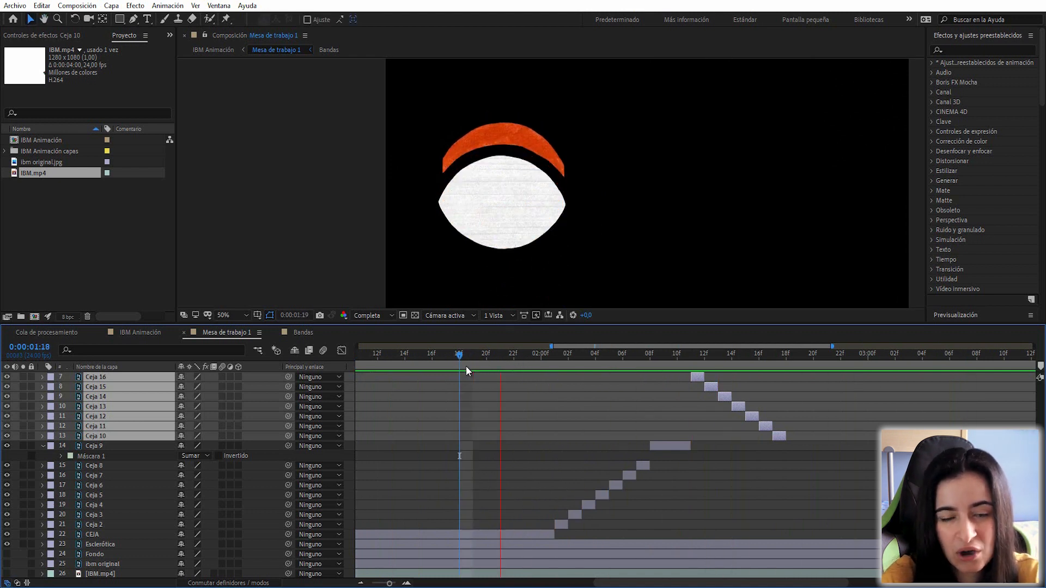
pyautogui.scroll(-1, 487, 399)
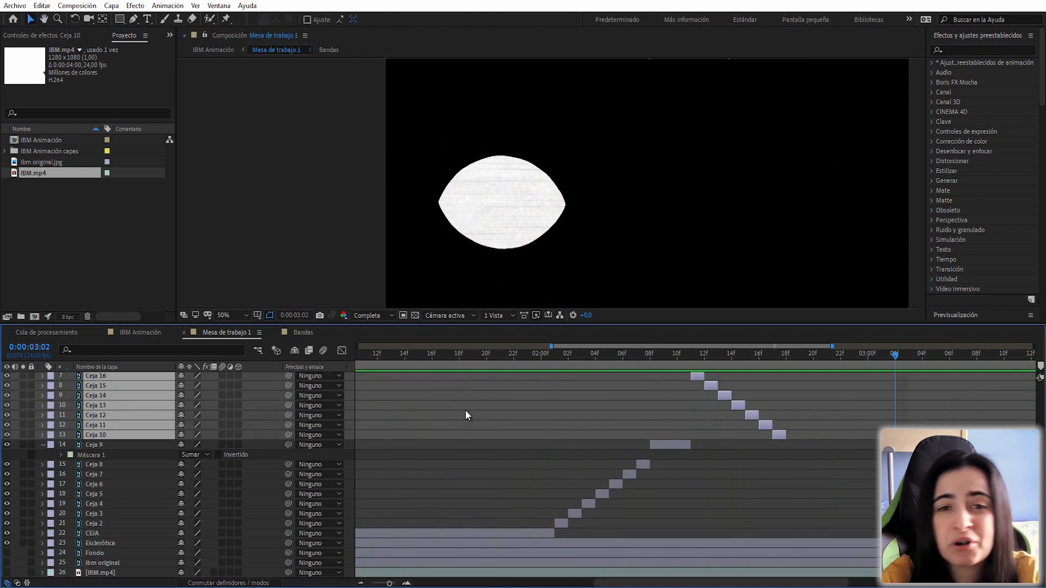
# Extend the end of the Ceja 10 layer to the end of the composition
pyautogui.click(561, 524)
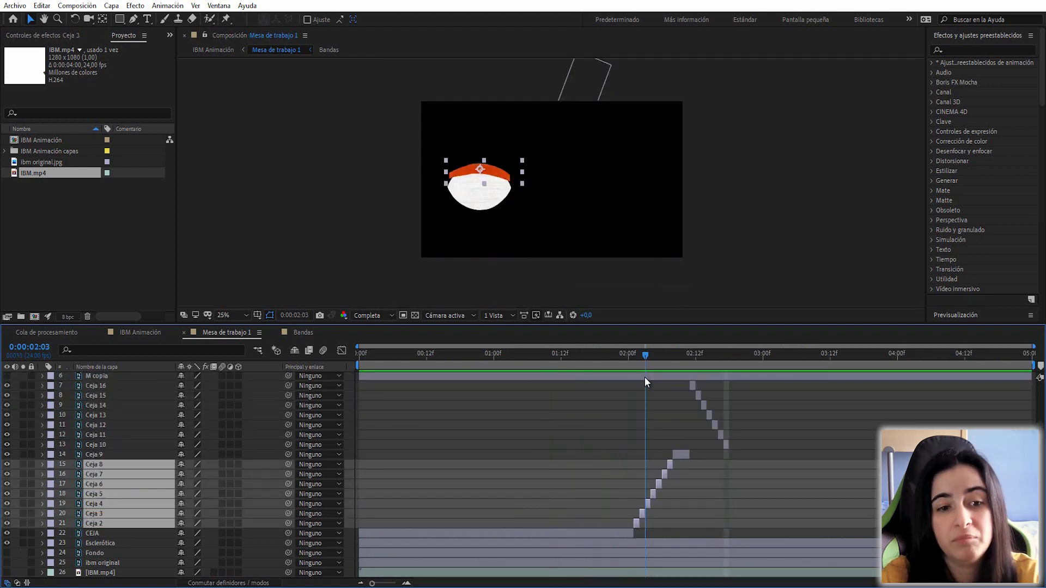
pyautogui.click(635, 357)
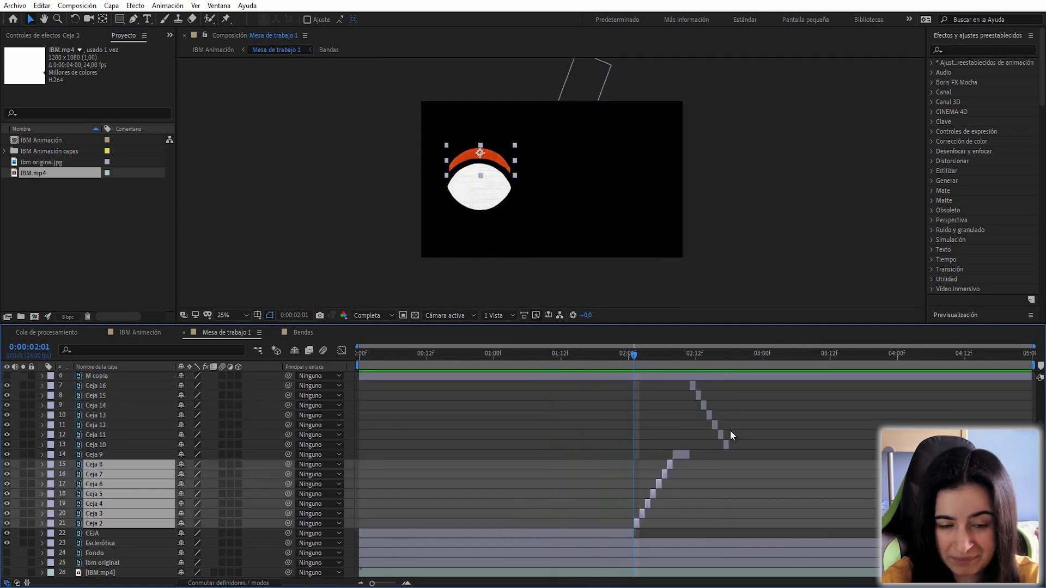
pyautogui.click(103, 446)
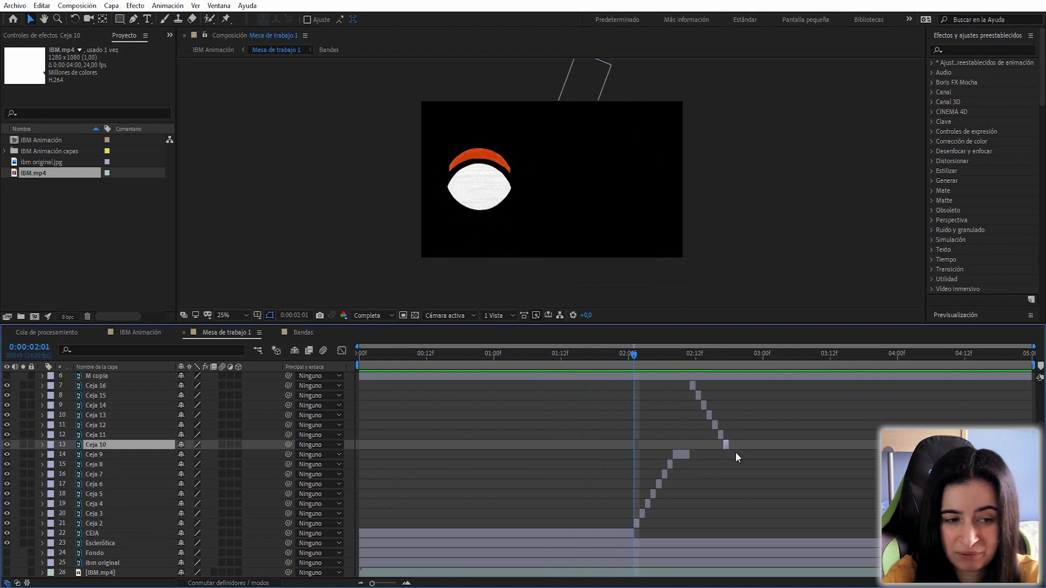
pyautogui.moveTo(728, 445); pyautogui.dragTo(1041, 448)
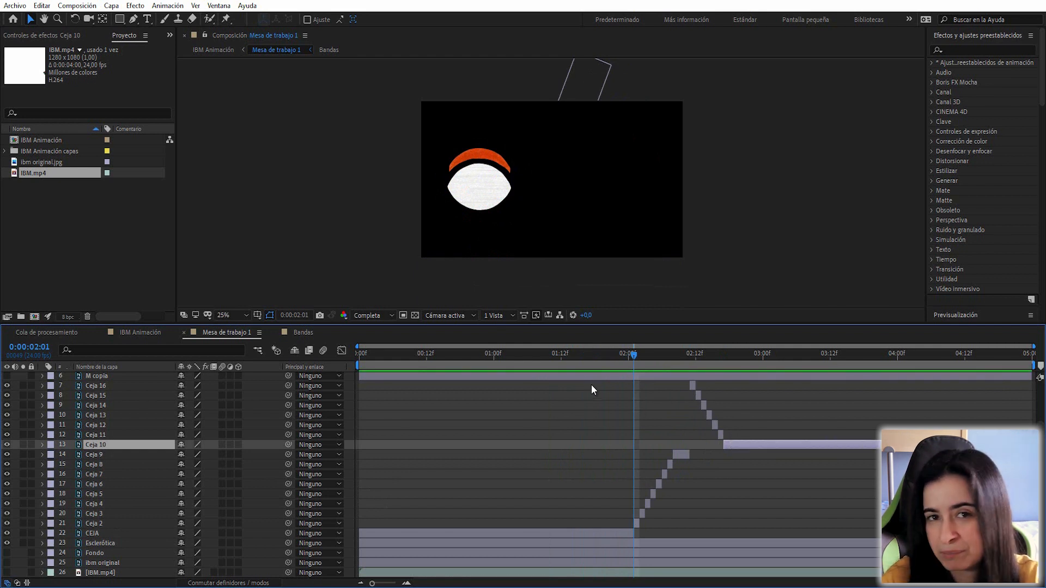
# Precompose Ceja 2 through Ceja 16, without CEJA, into a new composition named Ceja cerrar
pyautogui.click(99, 387)
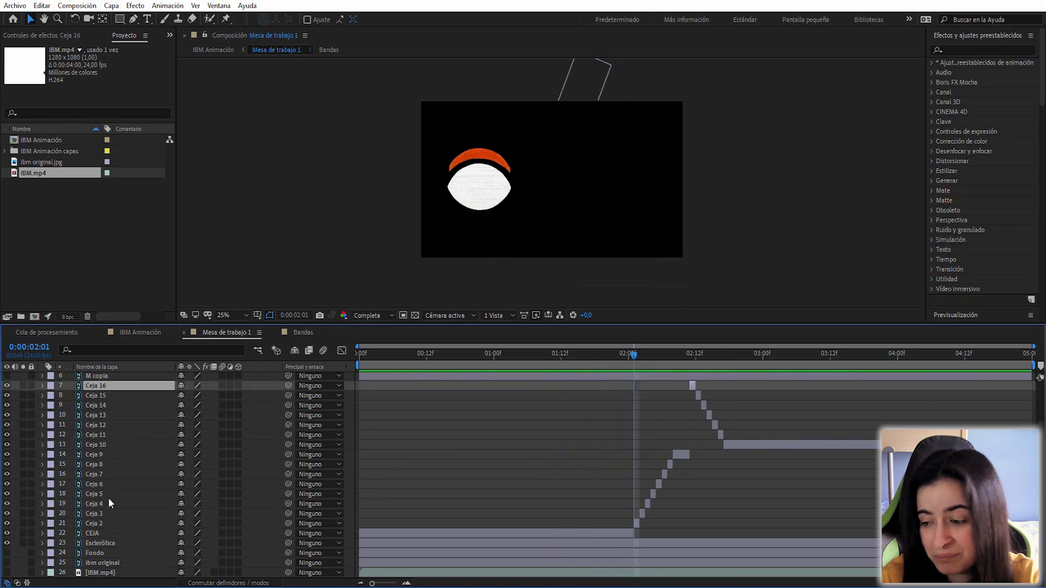
pyautogui.keyDown('shift'); pyautogui.click(96, 530); pyautogui.keyUp('shift')
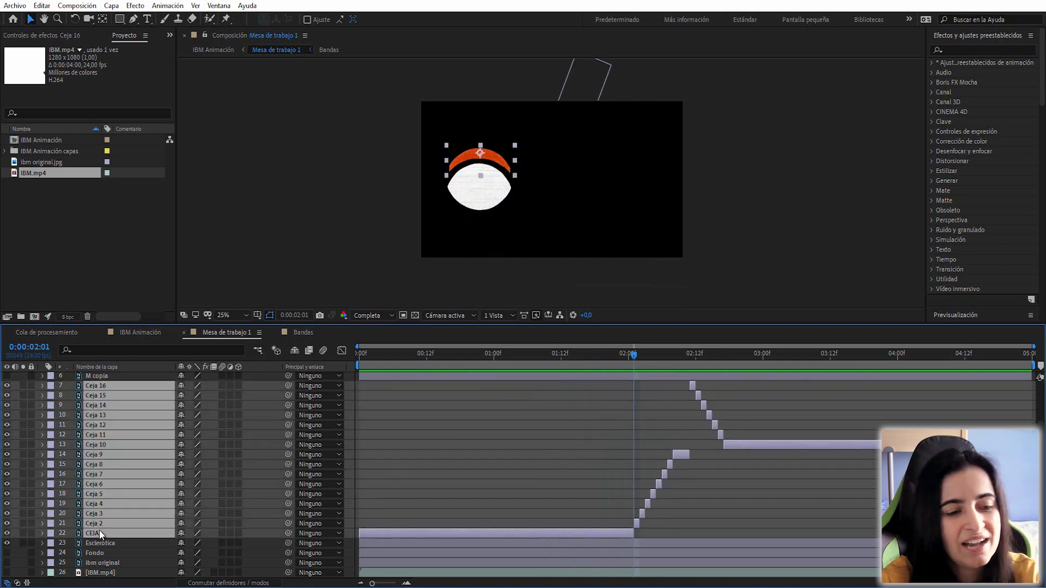
pyautogui.keyDown('ctrl'); pyautogui.click(100, 530); pyautogui.keyUp('ctrl')
pyautogui.rightClick(112, 524)
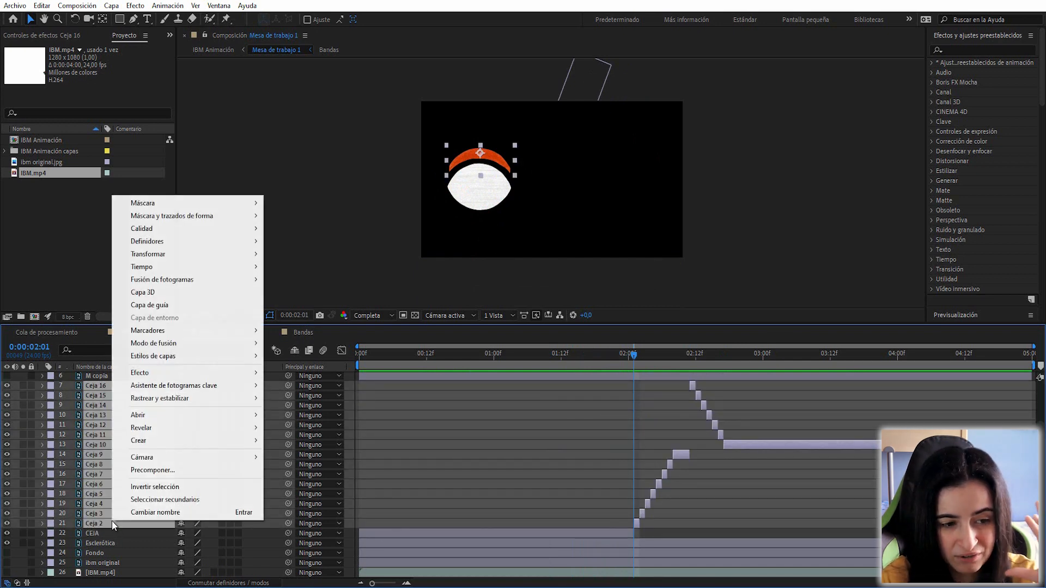
pyautogui.click(156, 468)
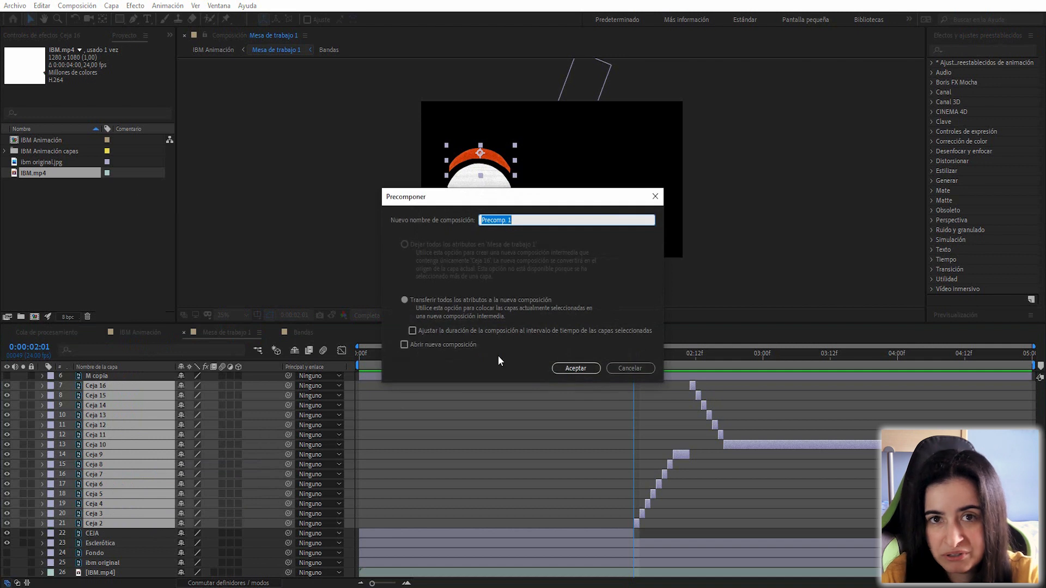
pyautogui.write('Ce')
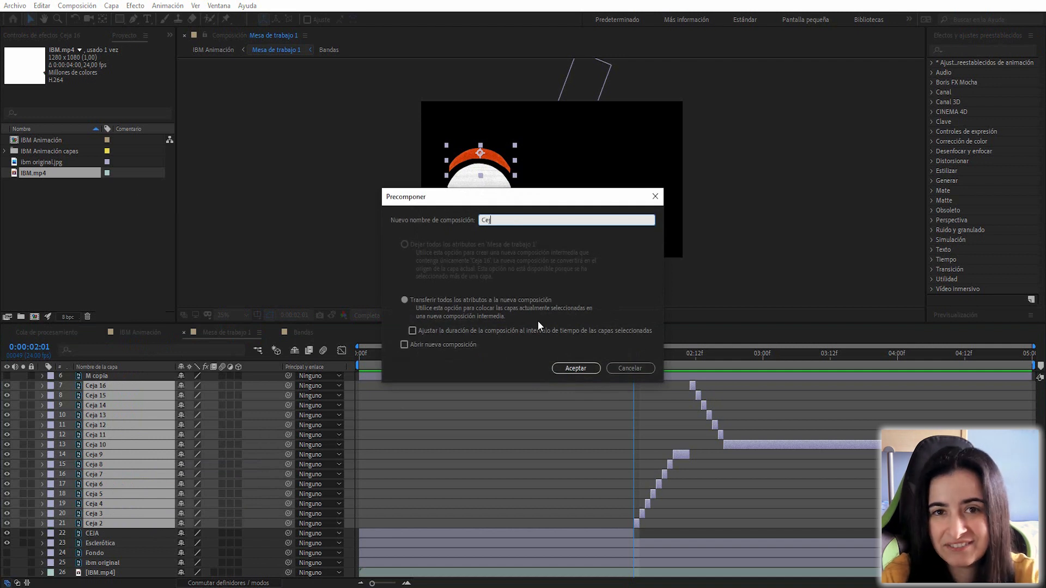
pyautogui.write('ja')
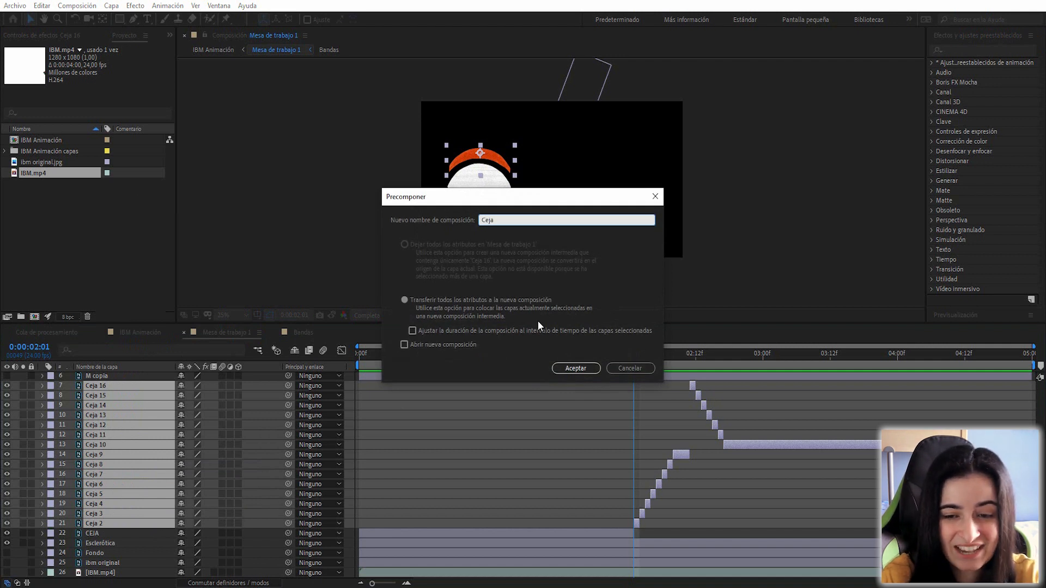
pyautogui.write(' cerrar')
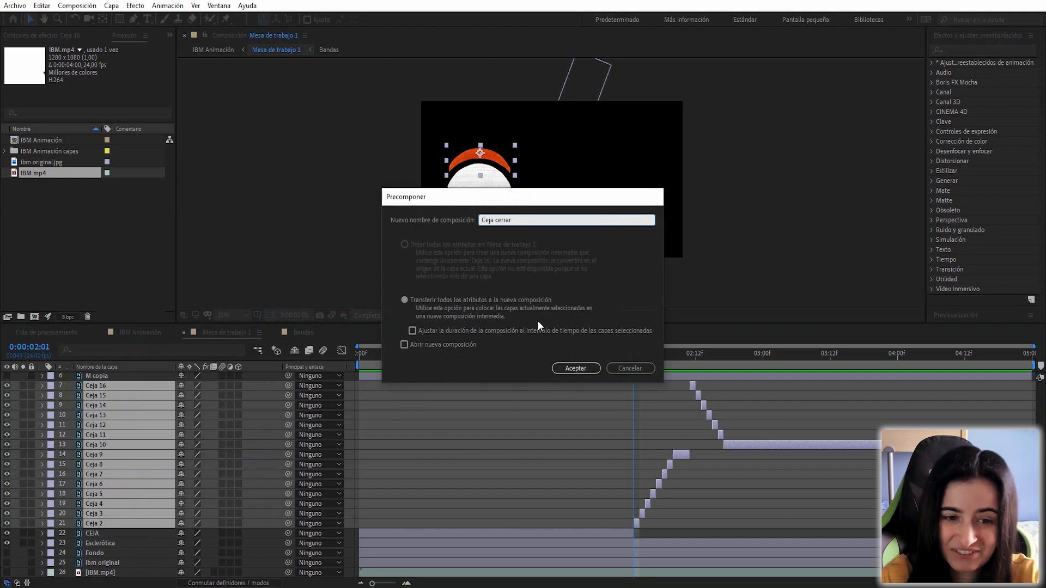
pyautogui.press('Return')
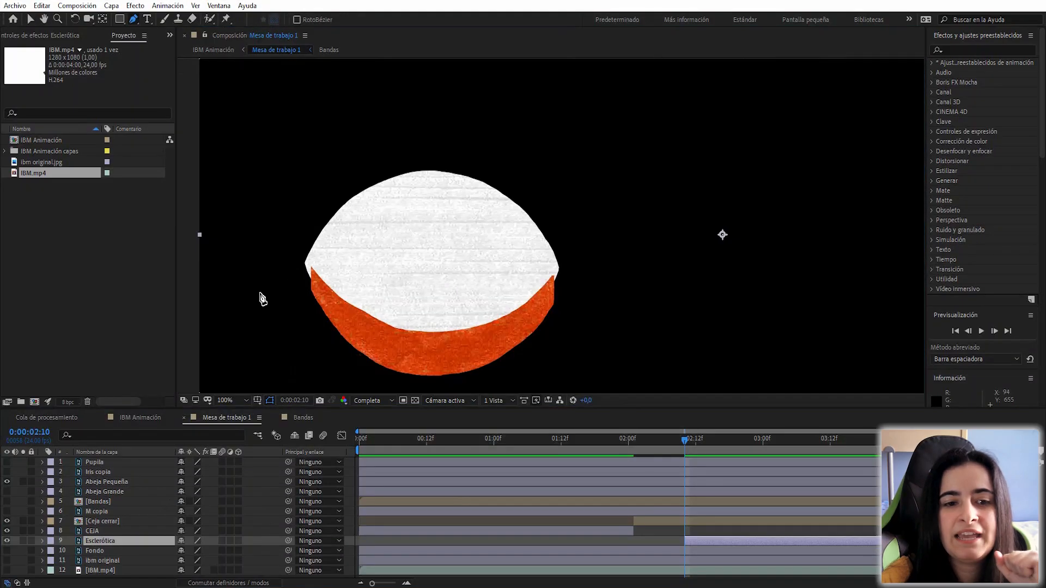
# Draw a closed mask around the eye on the Esclerótica layer and keyframe its mask path at 0:00:02:17
pyautogui.click(288, 257)
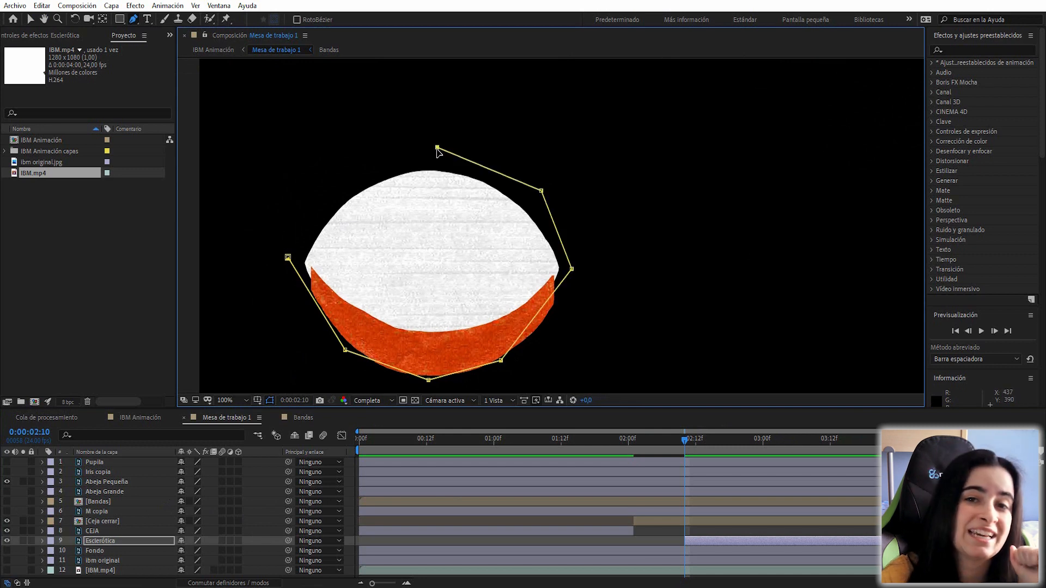
pyautogui.click(289, 257)
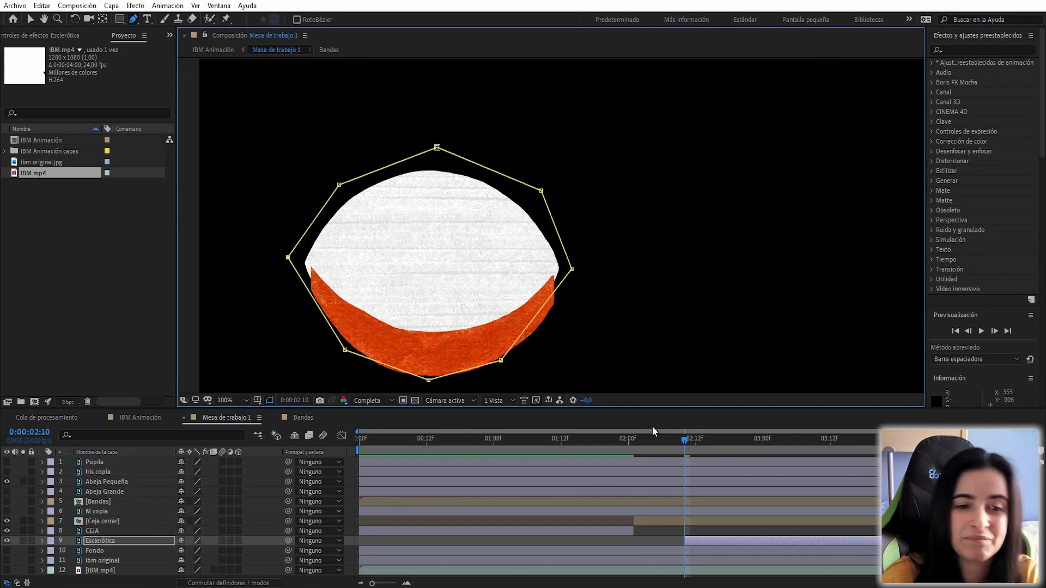
pyautogui.moveTo(682, 442); pyautogui.dragTo(724, 440)
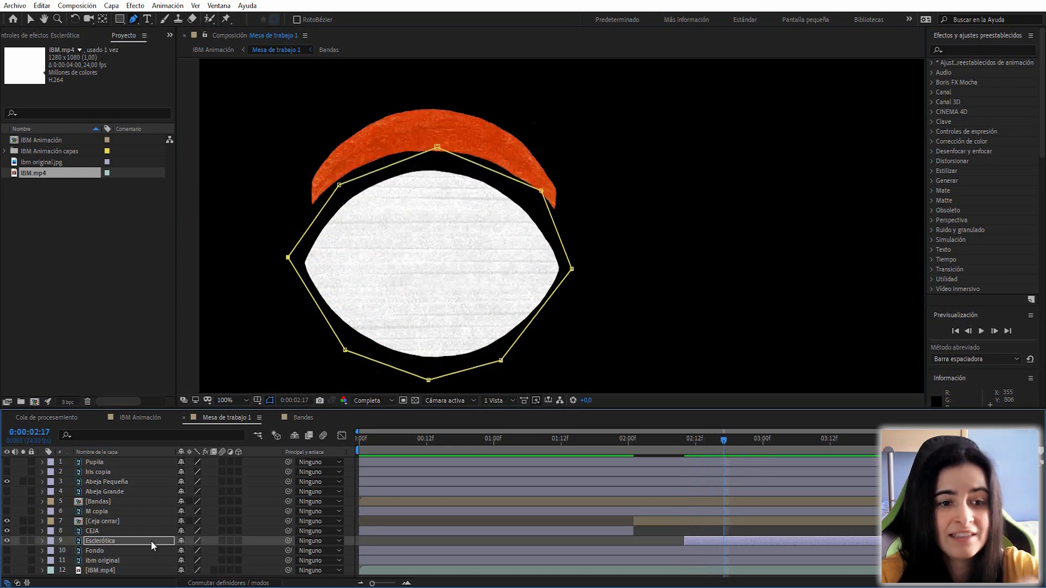
pyautogui.click(57, 542)
pyautogui.press('m')
pyautogui.click(79, 561)
# At 0:00:02:16, pull the three upper points of the Esclerótica mask down to follow the eyebrow
pyautogui.moveTo(721, 442); pyautogui.dragTo(718, 442)
pyautogui.press('v')
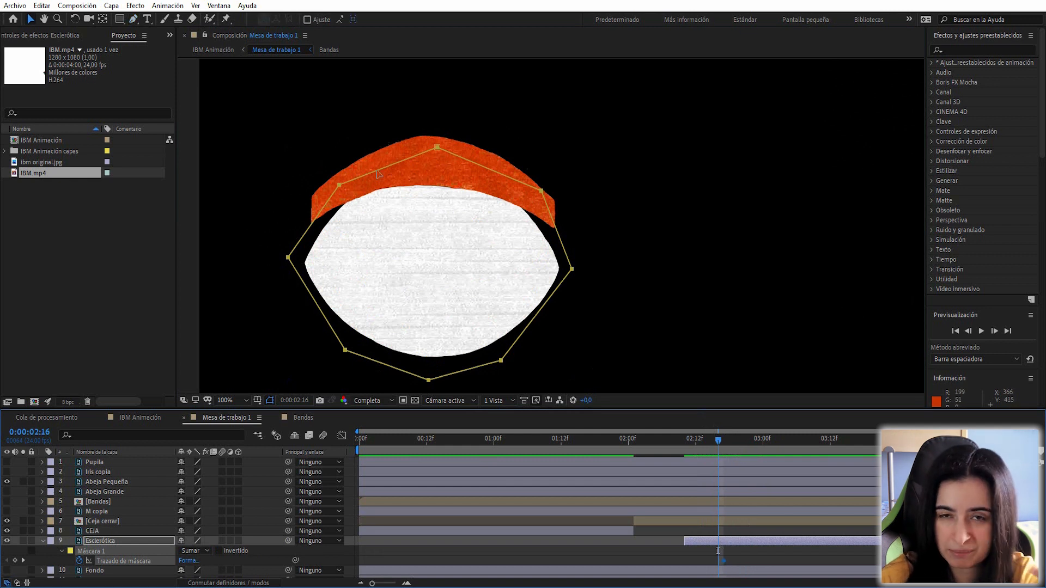
pyautogui.moveTo(438, 148); pyautogui.dragTo(436, 183)
pyautogui.moveTo(339, 186); pyautogui.dragTo(335, 197)
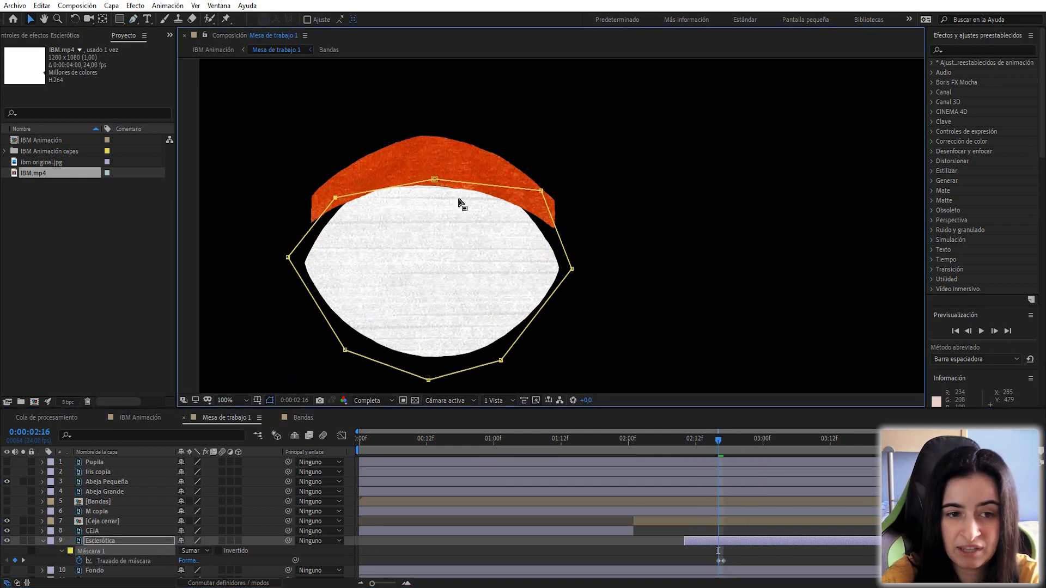
pyautogui.moveTo(541, 191); pyautogui.dragTo(531, 205)
# At 0:00:02:15, reposition the three upper mask points so the mask edge lies behind the eyebrow
pyautogui.click(712, 442)
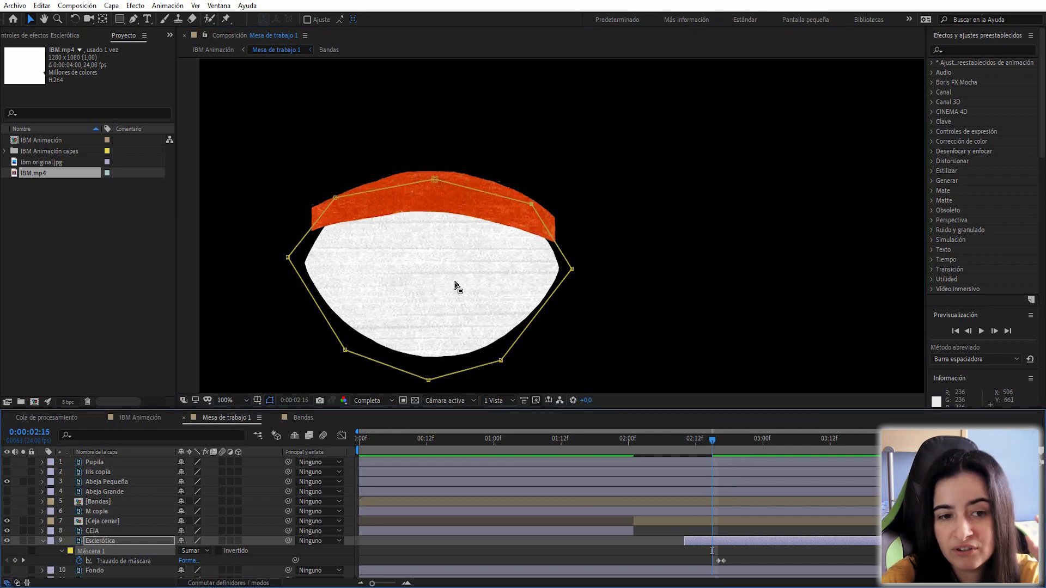
pyautogui.moveTo(434, 180); pyautogui.dragTo(431, 199)
pyautogui.moveTo(335, 198); pyautogui.dragTo(325, 216)
pyautogui.moveTo(531, 207); pyautogui.dragTo(538, 220)
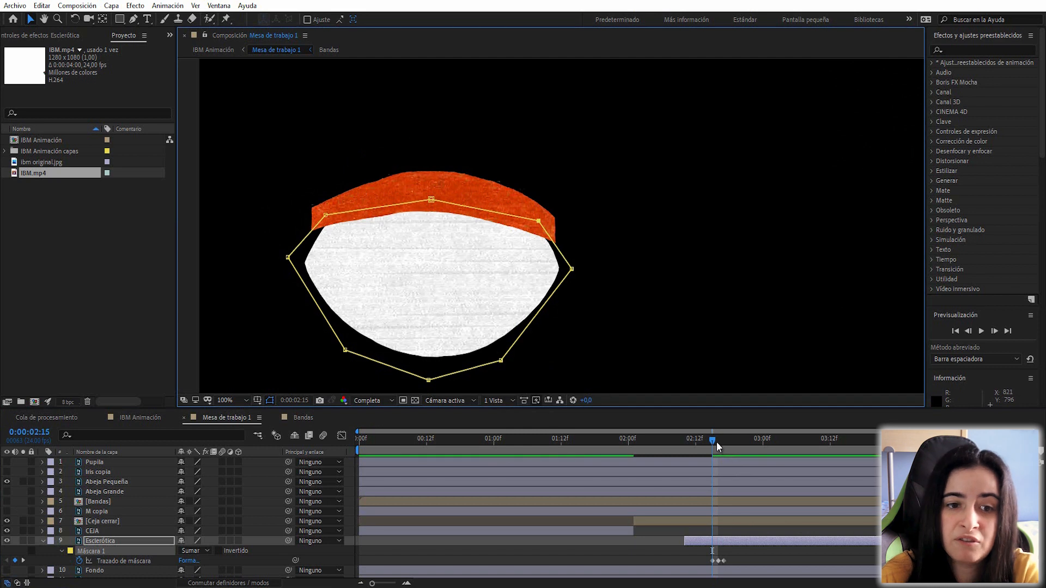
# At 0:00:02:14, flatten the mask's upper edge into a nearly horizontal line behind the eyebrow
pyautogui.click(707, 443)
pyautogui.moveTo(334, 214); pyautogui.dragTo(299, 238)
pyautogui.moveTo(430, 202); pyautogui.dragTo(431, 239)
pyautogui.moveTo(538, 220); pyautogui.dragTo(553, 236)
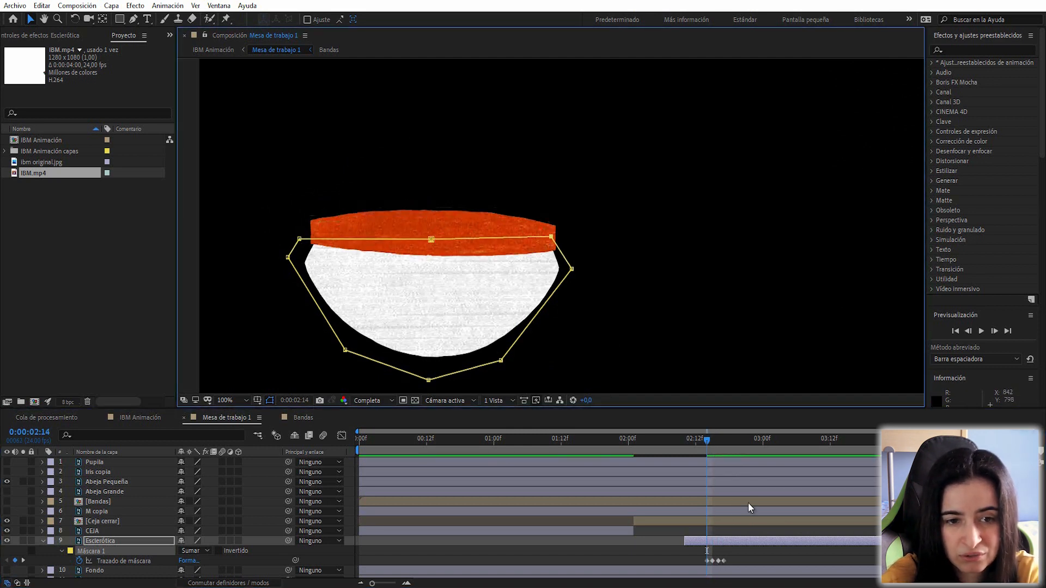
# Lower the Esclerótica mask's upper middle point at 0:00:02:13, and reposition its upper points to follow the eyebrow at 0:00:02:12
pyautogui.click(701, 441)
pyautogui.moveTo(430, 239); pyautogui.dragTo(433, 281)
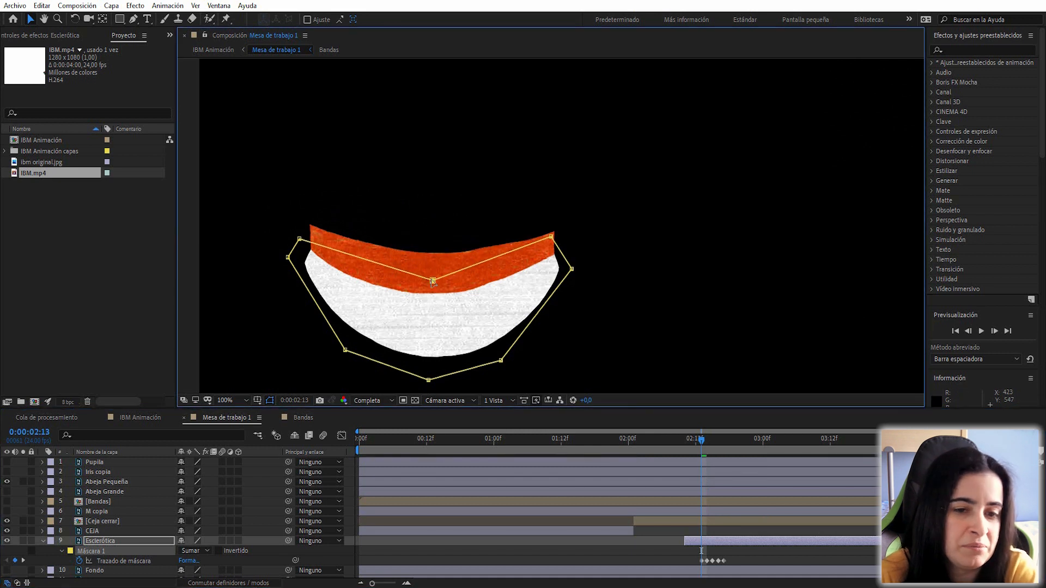
pyautogui.click(695, 442)
pyautogui.moveTo(288, 258); pyautogui.dragTo(308, 244)
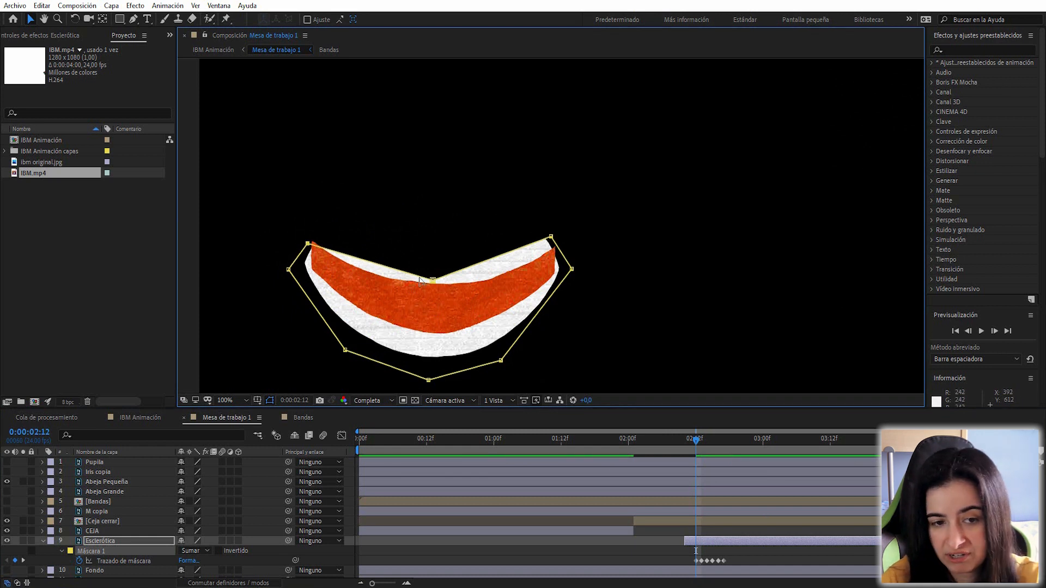
pyautogui.moveTo(433, 281); pyautogui.dragTo(433, 319)
pyautogui.moveTo(550, 237); pyautogui.dragTo(569, 249)
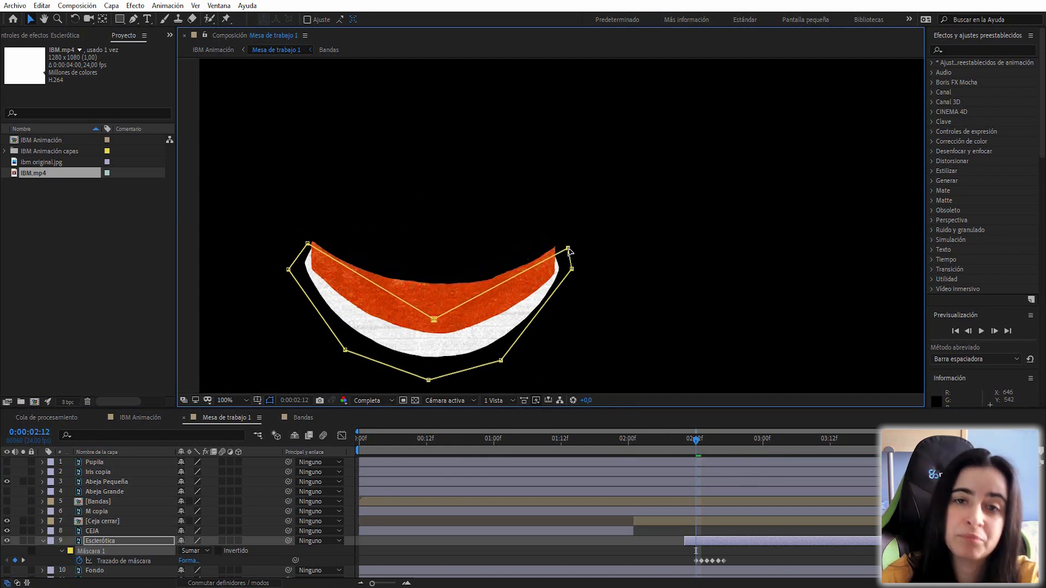
# At 0:00:02:11, pull the Esclerótica mask's side and upper middle points down behind the eyebrow
pyautogui.click(689, 439)
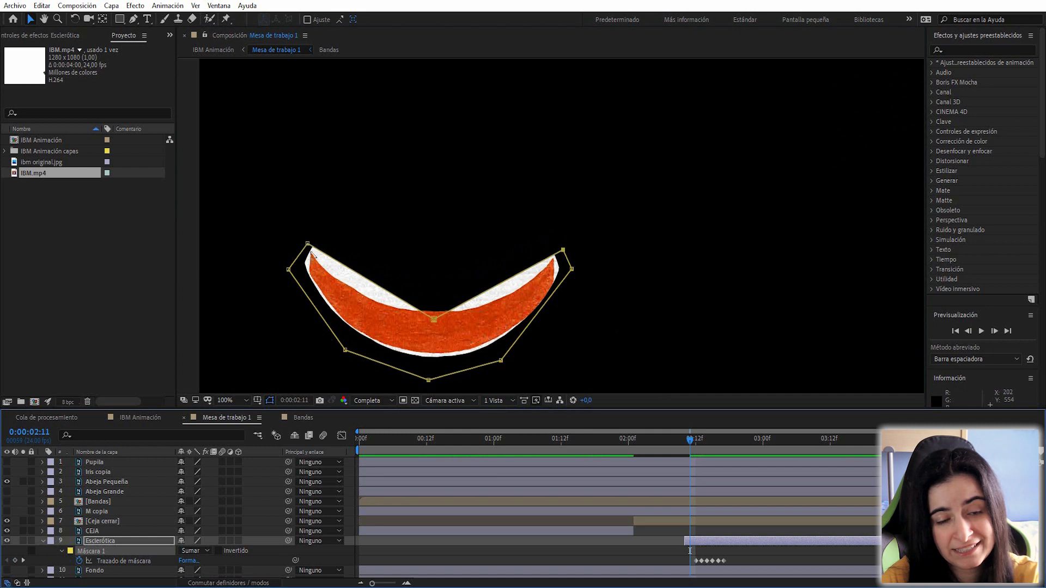
pyautogui.moveTo(309, 247); pyautogui.dragTo(311, 274)
pyautogui.moveTo(562, 250); pyautogui.dragTo(560, 284)
pyautogui.moveTo(288, 269); pyautogui.dragTo(294, 282)
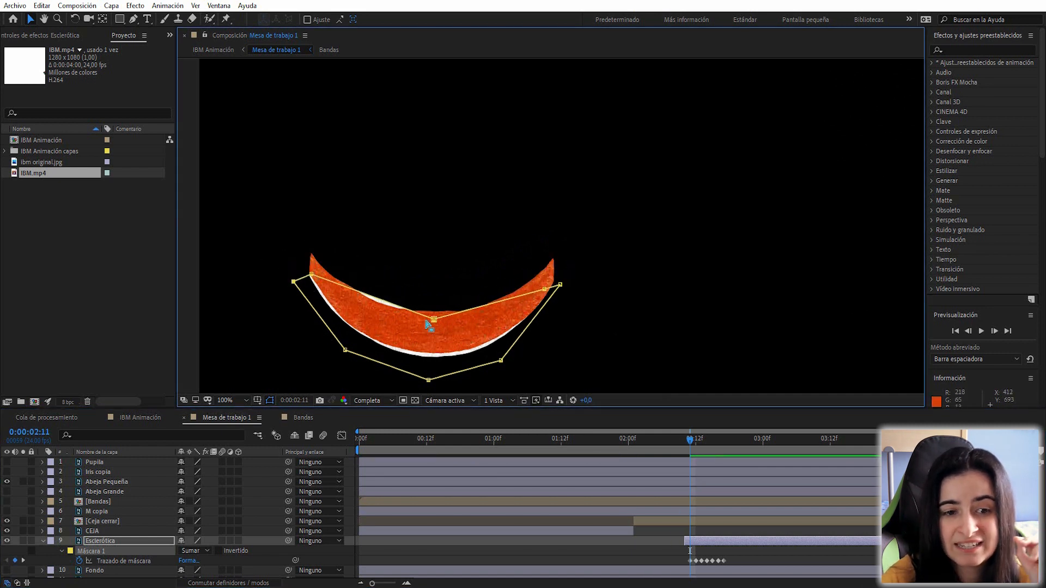
pyautogui.moveTo(433, 319); pyautogui.dragTo(426, 342)
# Trim the start of the Esclerótica layer to 0:00:02:11 and preview the eye-opening animation
pyautogui.click(685, 440)
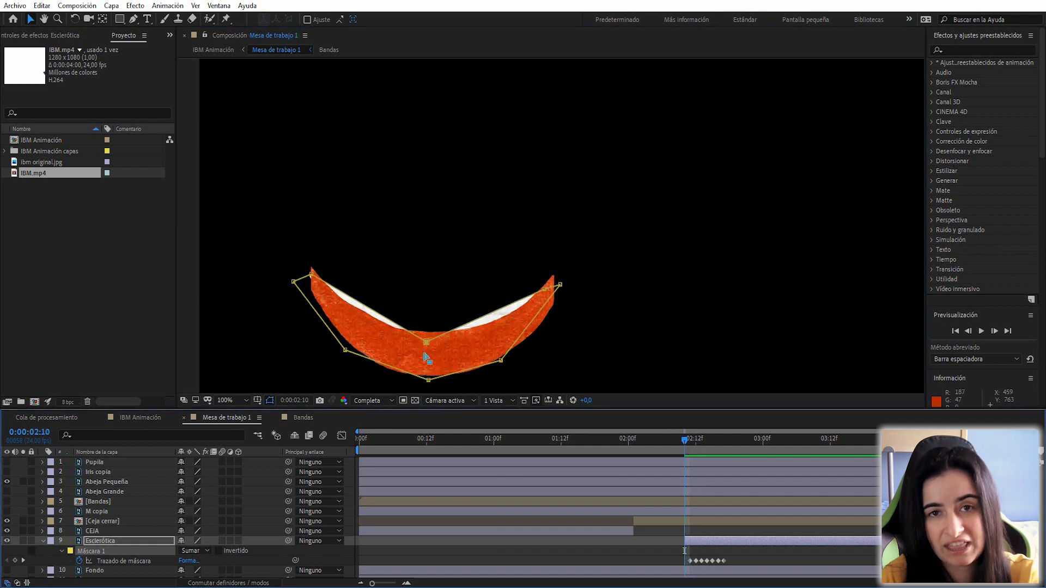
pyautogui.moveTo(685, 541); pyautogui.dragTo(688, 541)
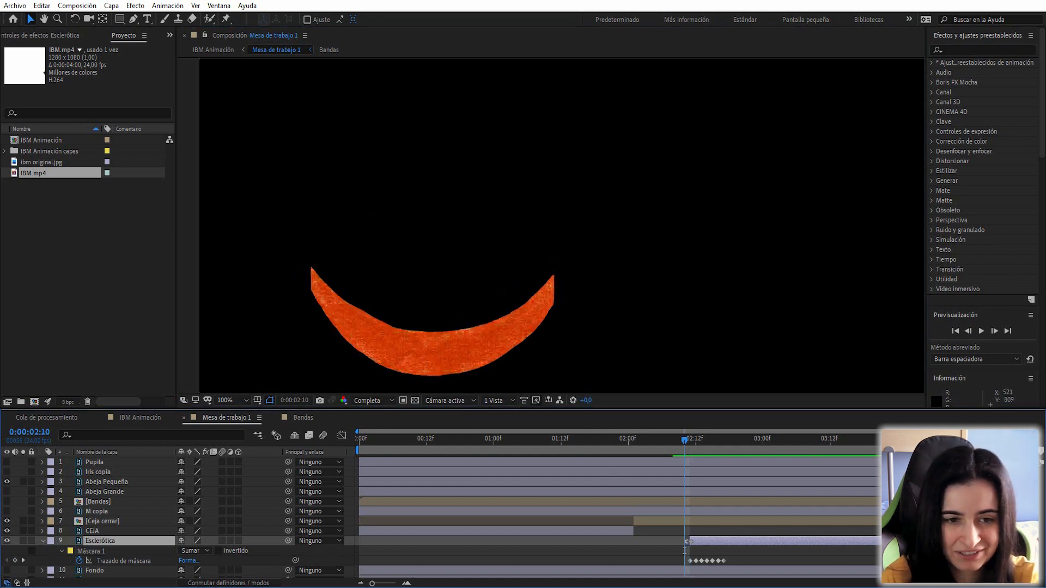
pyautogui.scroll(-2, 644, 317)
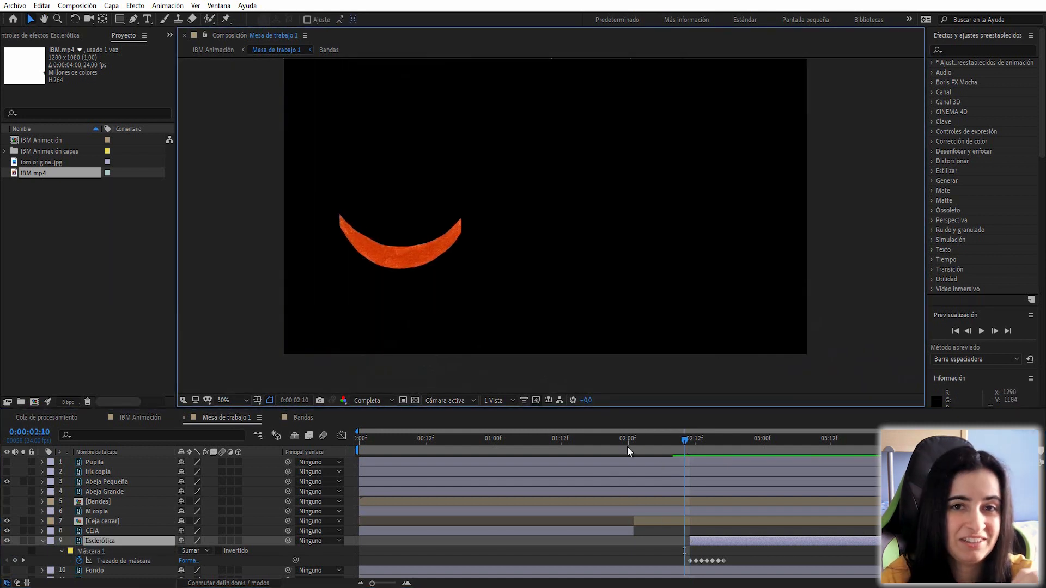
pyautogui.click(617, 439)
pyautogui.press('space')
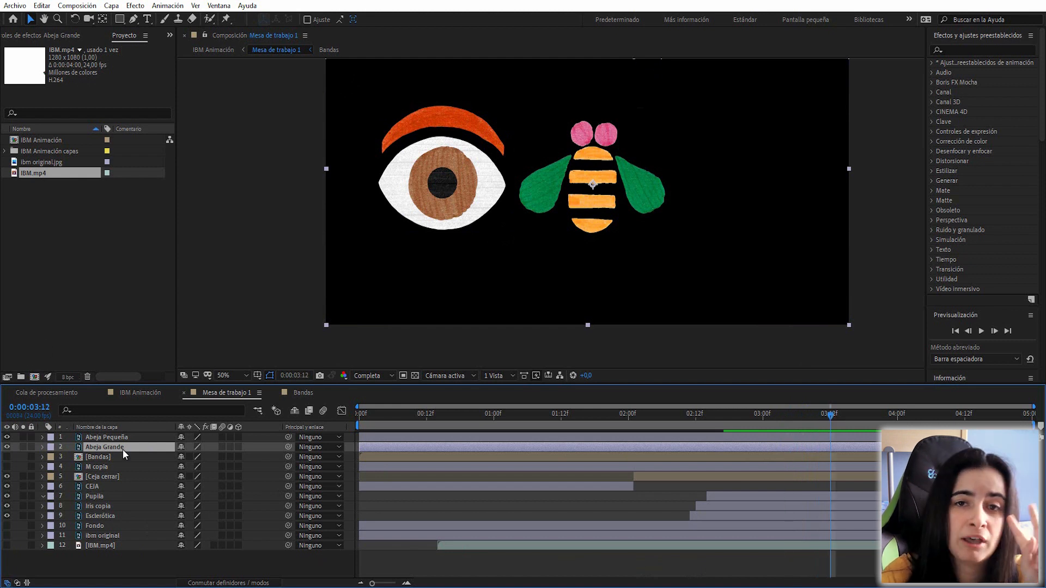
# Keyframe the Abeja Grande position at 0:00:03:12, and move the bee off-frame below the lower right corner at 0:00:02:22
pyautogui.press('p')
pyautogui.click(70, 456)
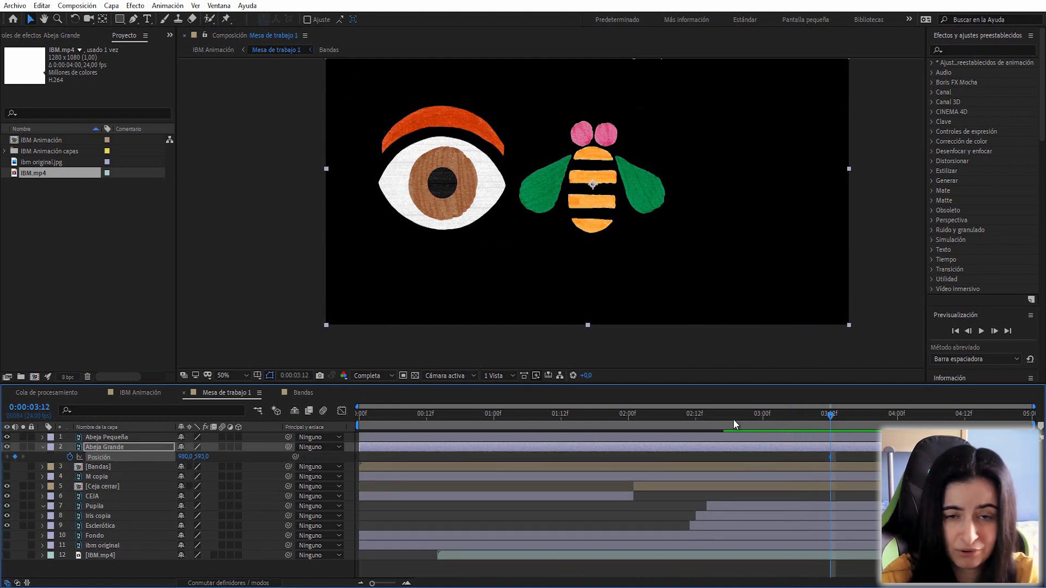
pyautogui.click(807, 415)
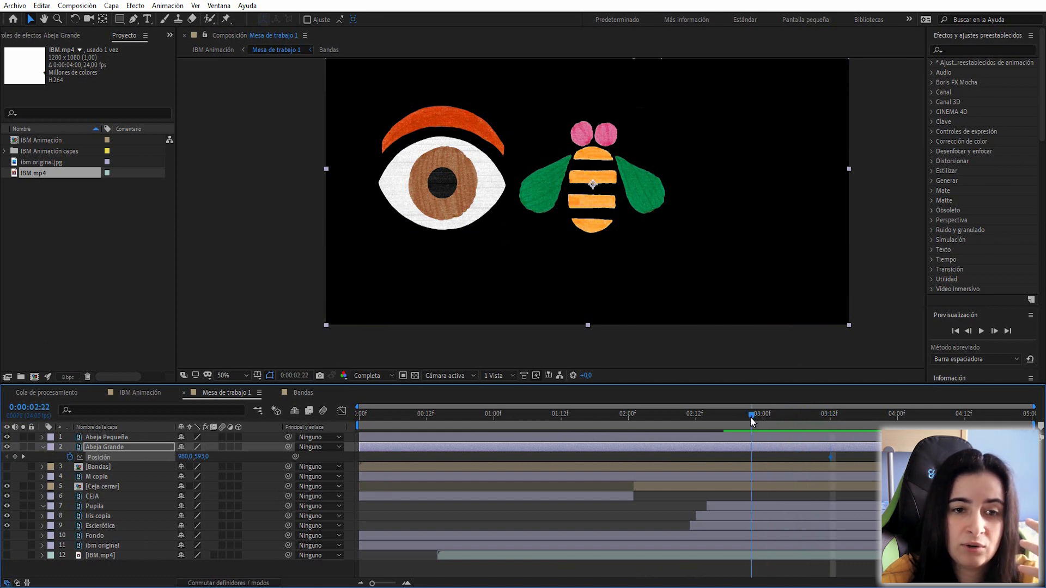
pyautogui.moveTo(606, 204); pyautogui.dragTo(798, 419)
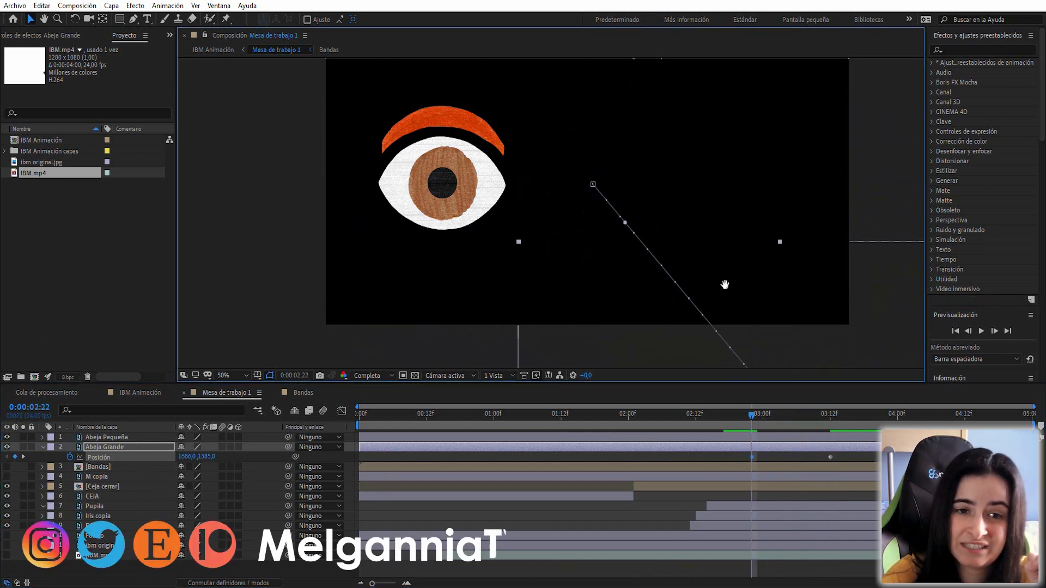
# Bend the bee's motion path into a curve with its keyframe handles and move its starting point to 1794, 1337
pyautogui.moveTo(723, 283); pyautogui.dragTo(679, 180)
pyautogui.moveTo(581, 119); pyautogui.dragTo(558, 185)
pyautogui.moveTo(708, 271); pyautogui.dragTo(678, 306)
pyautogui.moveTo(741, 309); pyautogui.dragTo(770, 304)
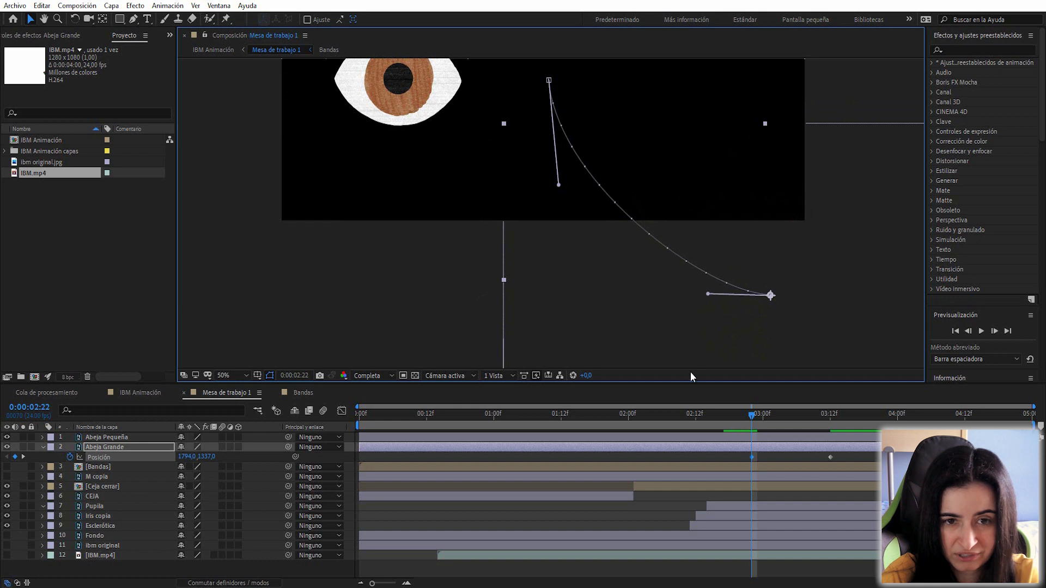
pyautogui.moveTo(747, 423); pyautogui.dragTo(830, 430)
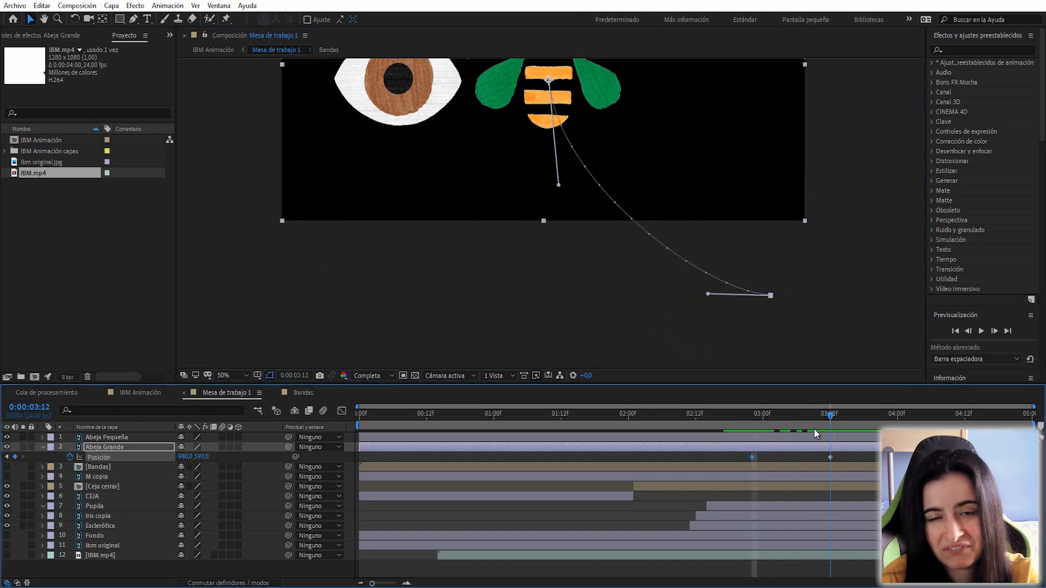
# Keyframe the Abeja Grande rotation at 0° at 0:00:03:12 and rotate the bee to -90° at 0:00:02:22
pyautogui.click(131, 448)
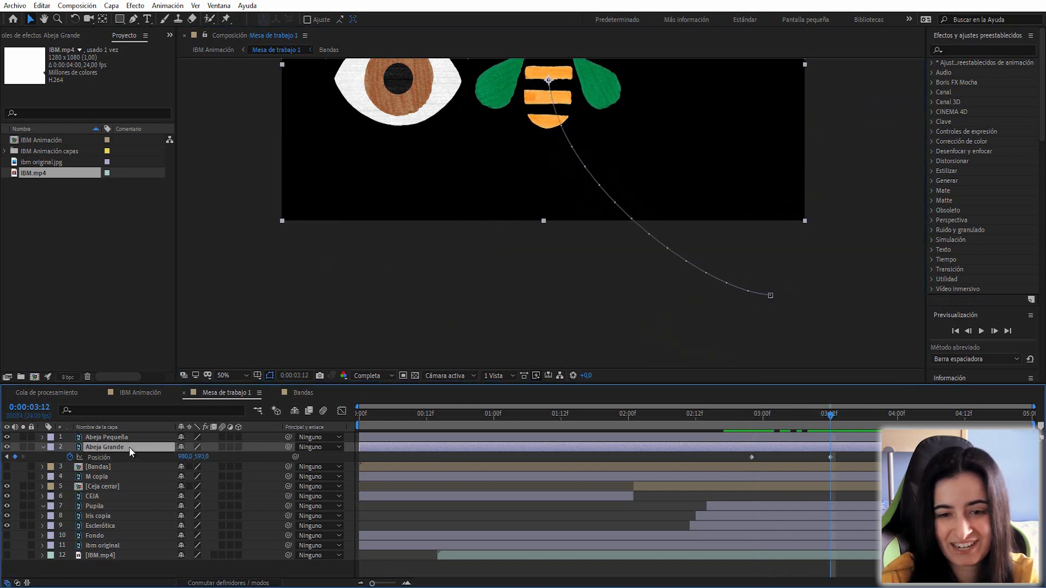
pyautogui.click(70, 457)
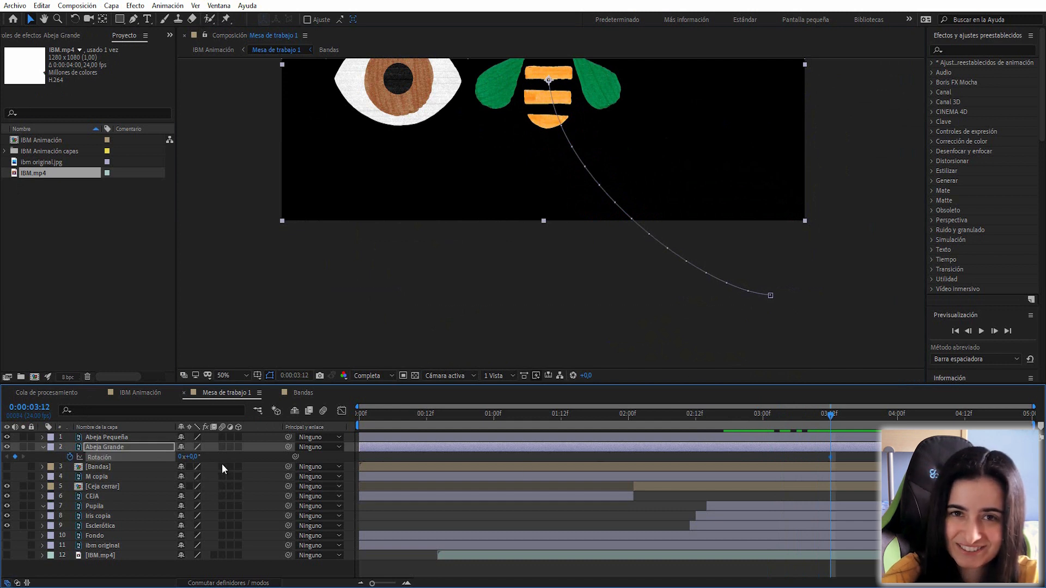
pyautogui.hotkey('shift', 'p')
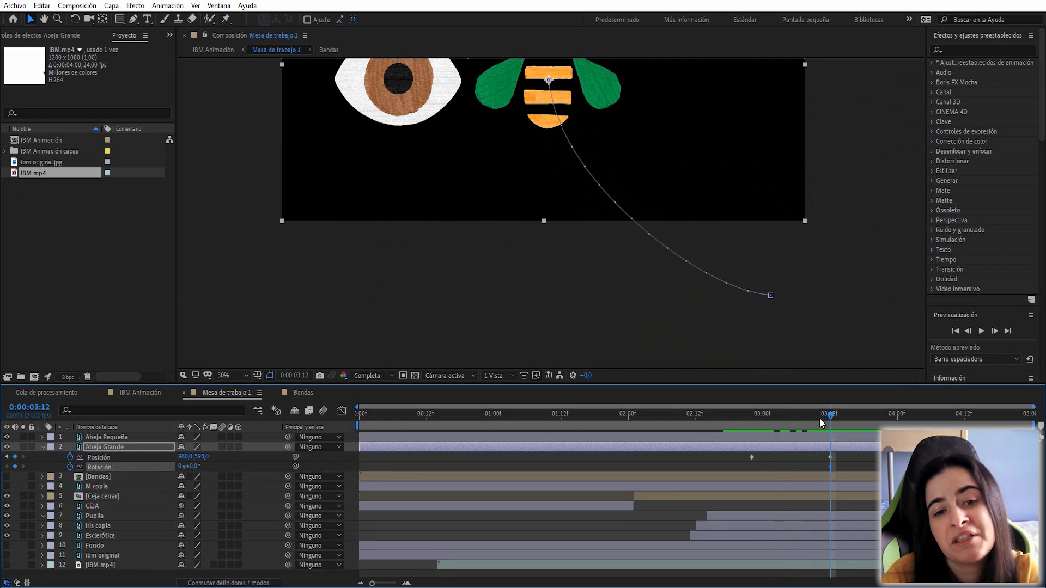
pyautogui.moveTo(825, 417); pyautogui.dragTo(751, 417)
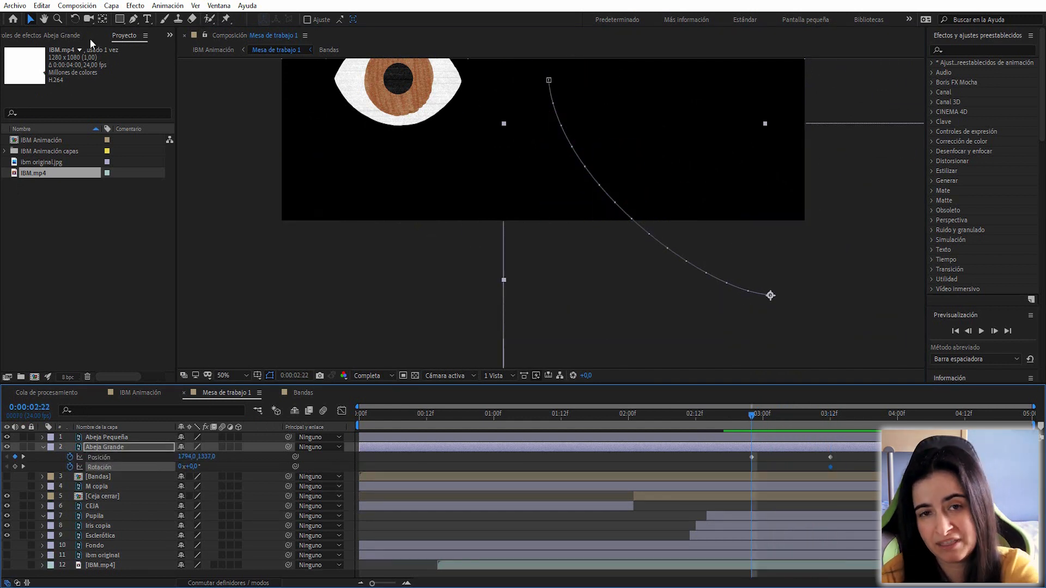
pyautogui.click(77, 24)
pyautogui.moveTo(670, 170); pyautogui.dragTo(609, 300)
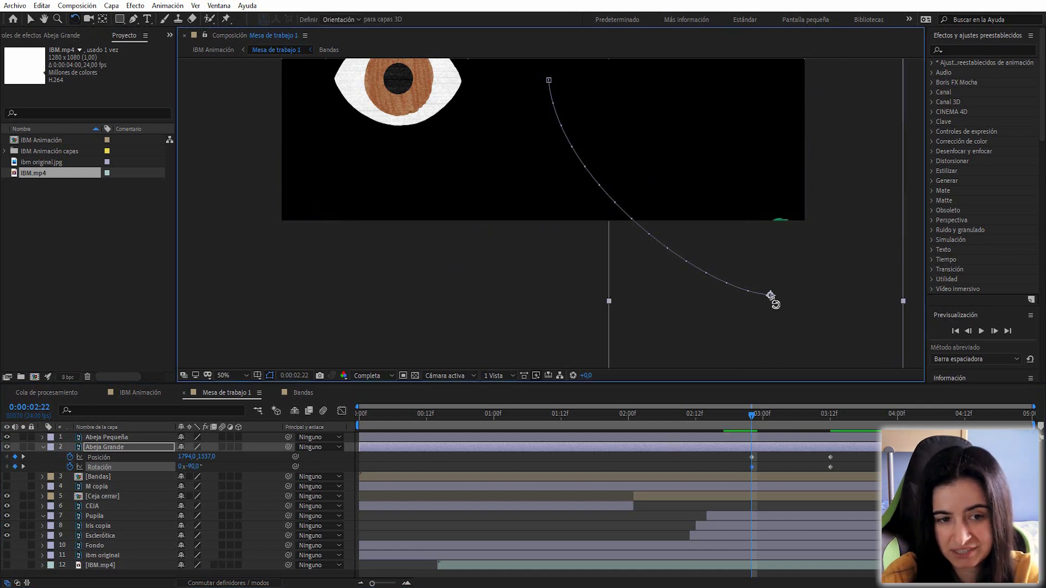
# Move the bee's starting position at 0:00:02:22 farther out to 1926, 1377 and preview its flight into the frame
pyautogui.press('v')
pyautogui.moveTo(770, 295); pyautogui.dragTo(742, 294)
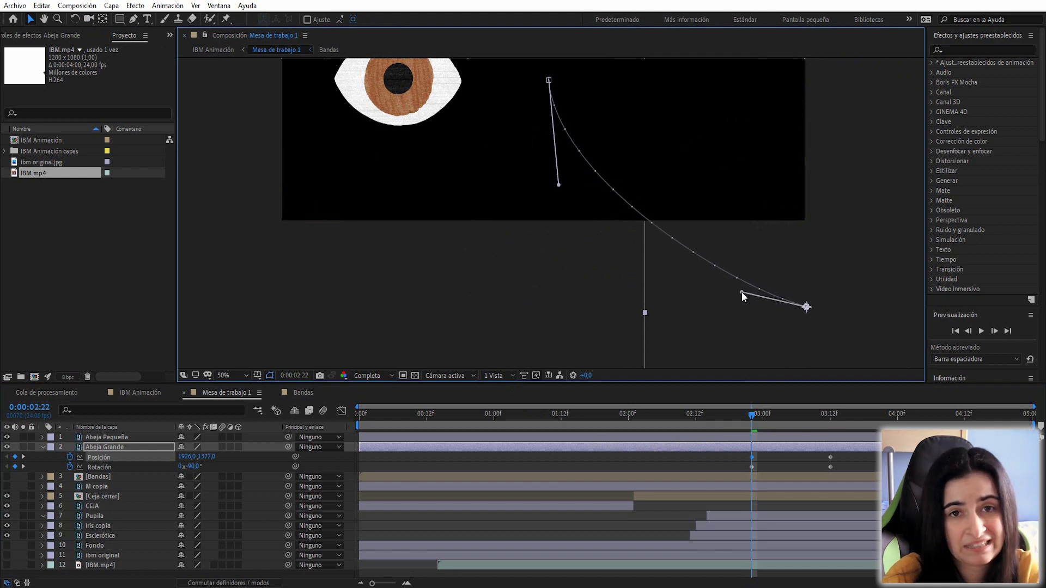
pyautogui.moveTo(753, 413); pyautogui.dragTo(841, 402)
pyautogui.moveTo(662, 213); pyautogui.dragTo(616, 299)
pyautogui.scroll(-2, 488, 235)
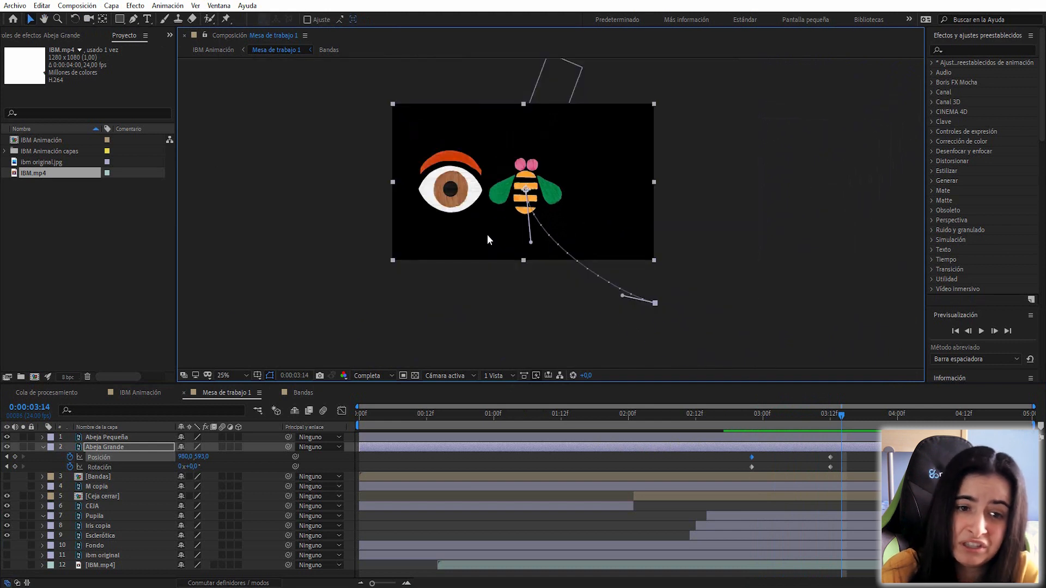
pyautogui.moveTo(538, 264); pyautogui.dragTo(537, 307)
pyautogui.press('v')
pyautogui.click(633, 418)
pyautogui.click(576, 420)
pyautogui.press('space')
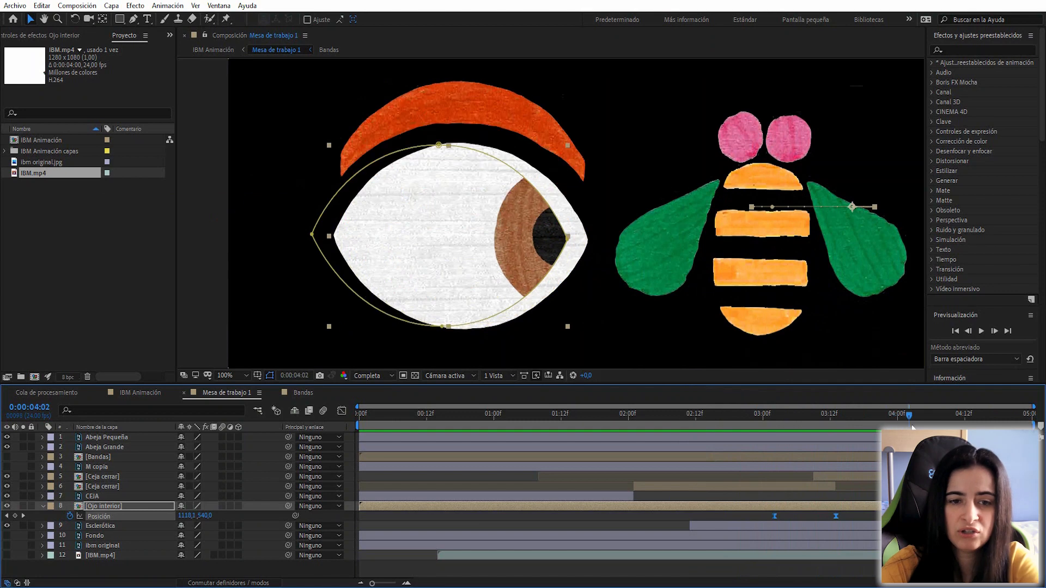
# Play back the eye and eyebrow animation from 0:00:02:23 and from 0:00:00:21
pyautogui.click(756, 417)
pyautogui.press('space')
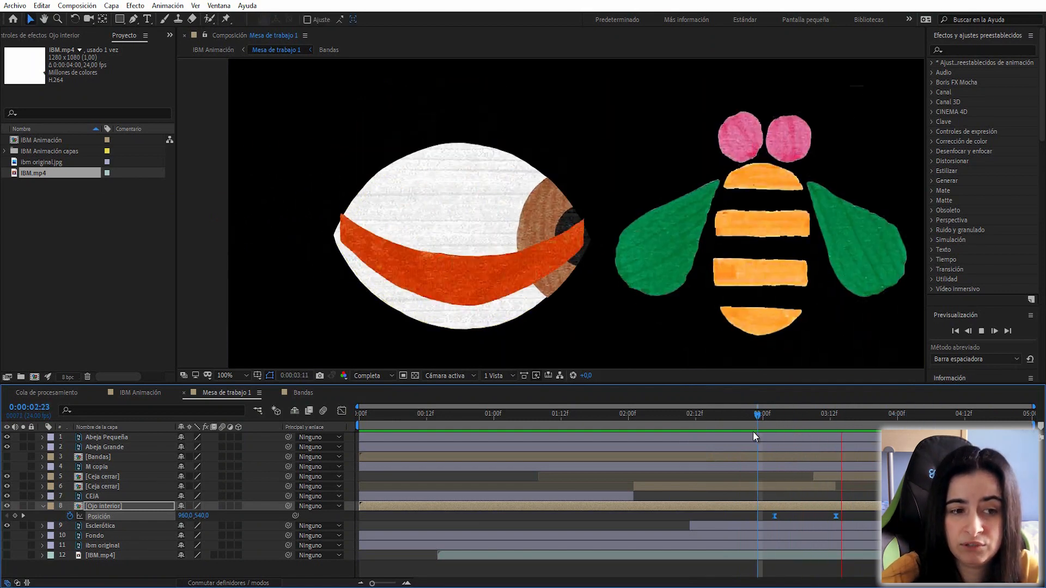
pyautogui.click(476, 420)
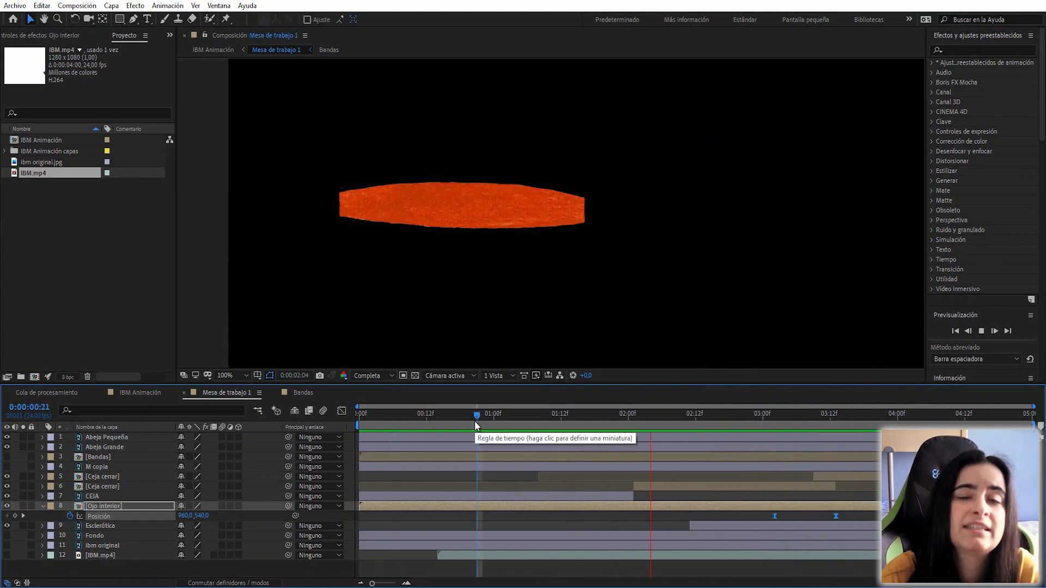
pyautogui.press('space')
# Show the Ojo interior layer's mask path keyframes and examine frame by frame, from 0:00:03:05 to 0:00:03:20, how the mask fits the moving iris
pyautogui.click(831, 415)
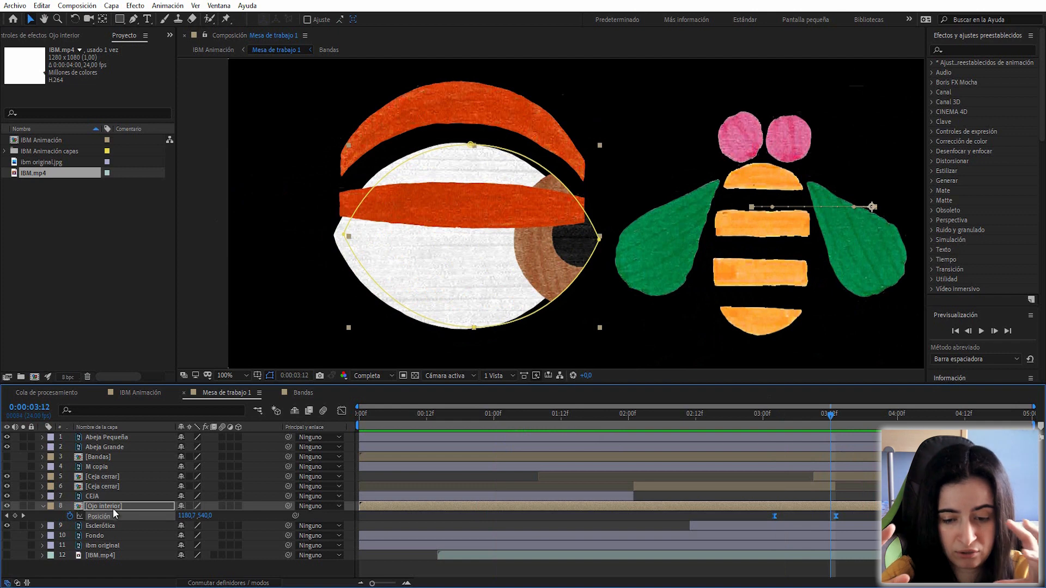
pyautogui.click(113, 505)
pyautogui.press('m')
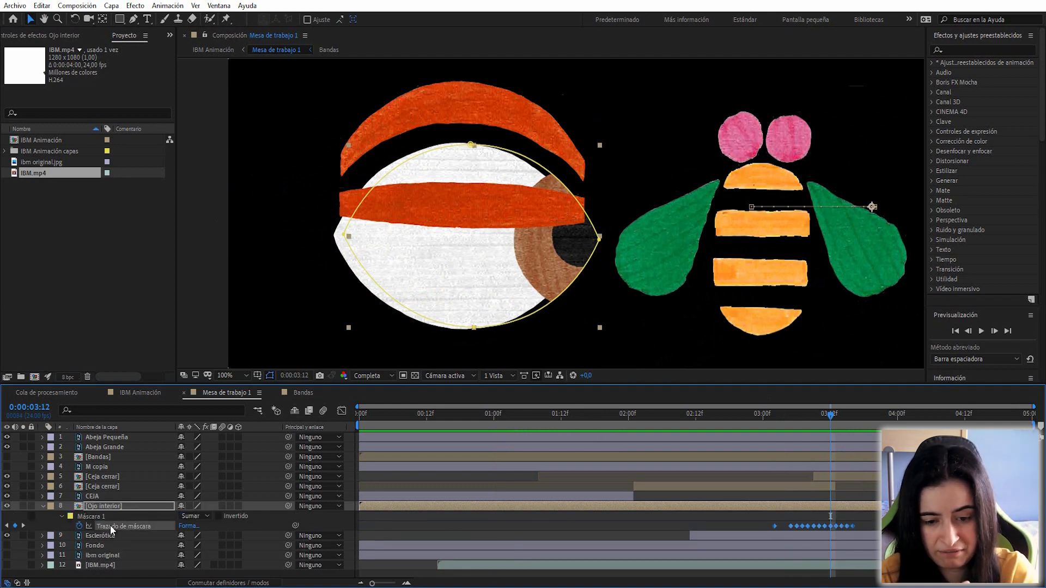
pyautogui.moveTo(823, 416); pyautogui.dragTo(792, 415)
pyautogui.press('Right')
pyautogui.press('Right')
pyautogui.press('Right')
pyautogui.press('Right')
pyautogui.press('Right')
pyautogui.press('Right')
pyautogui.press('Right')
pyautogui.press('Right')
pyautogui.press('Right')
pyautogui.press('Right')
pyautogui.press('Right')
pyautogui.press('Right')
pyautogui.press('Right')
pyautogui.press('Right')
pyautogui.press('Right')
pyautogui.press('Right')
pyautogui.press('Right')
pyautogui.press('Right')
pyautogui.press('Right')
pyautogui.press('Right')
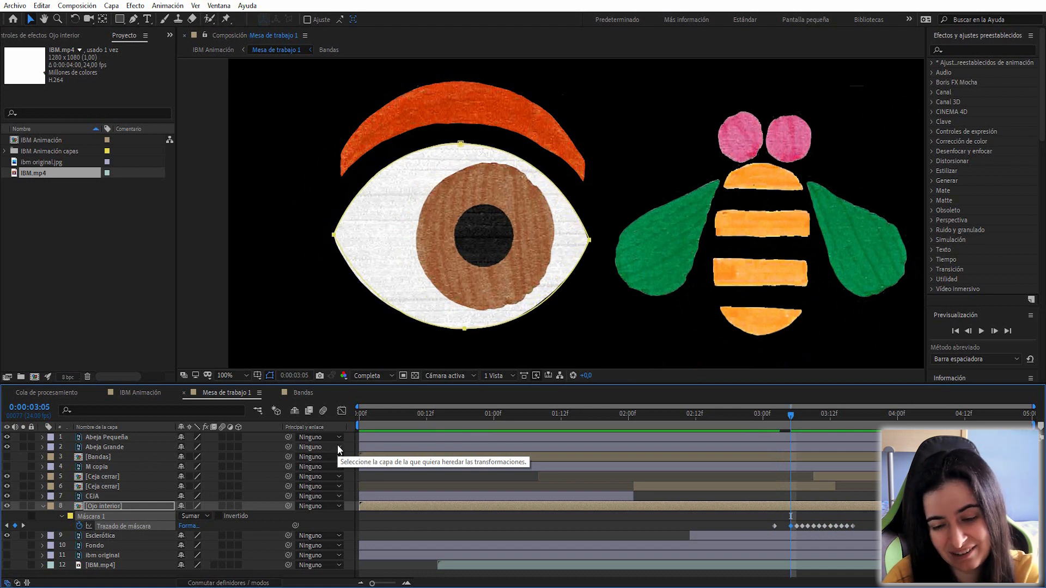
pyautogui.press('pagedown')
pyautogui.press('pagedown')
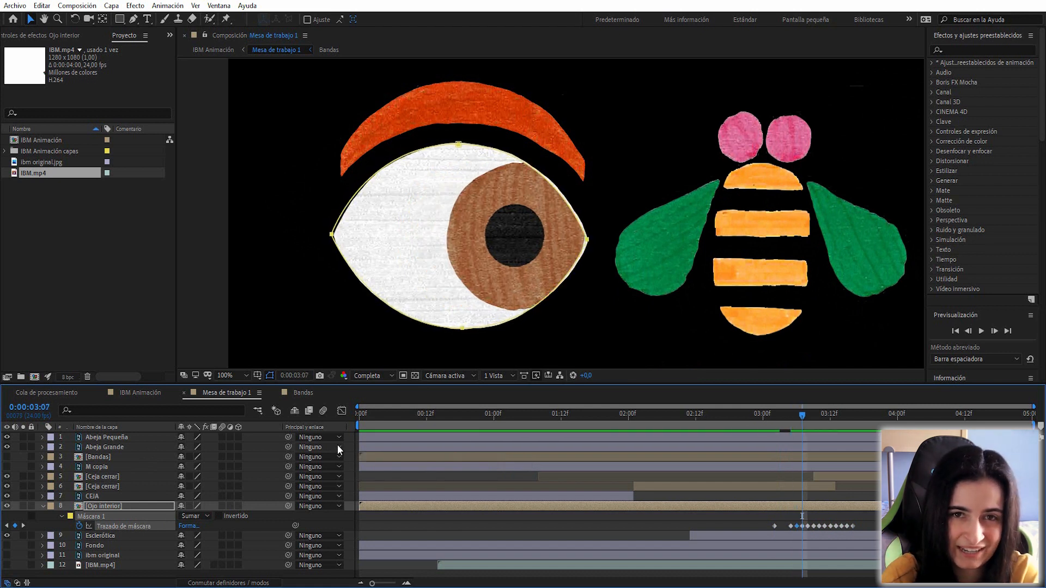
pyautogui.press('pagedown')
pyautogui.press('pagedown')
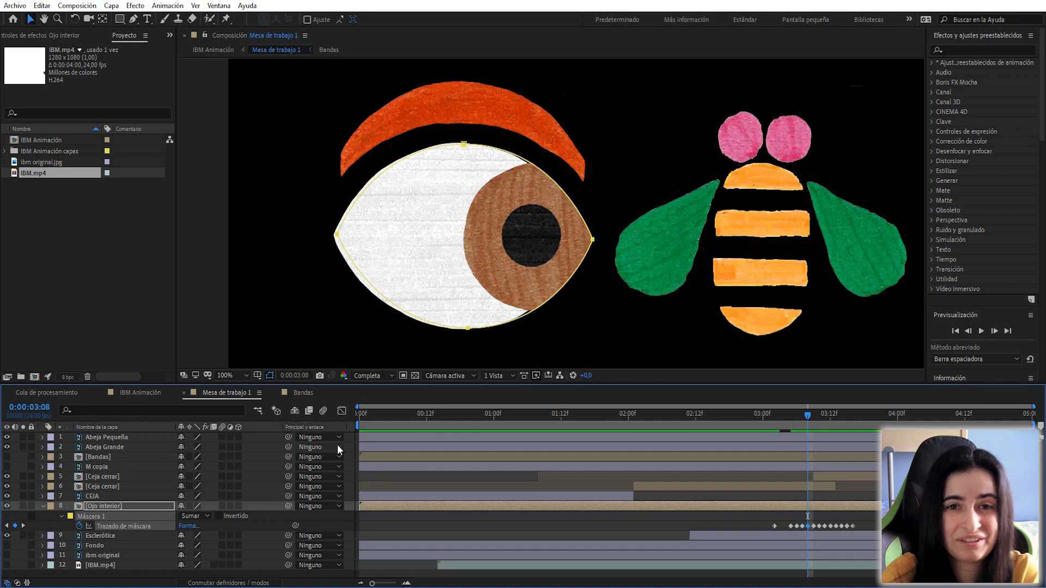
pyautogui.hotkey('shift', 'Left')
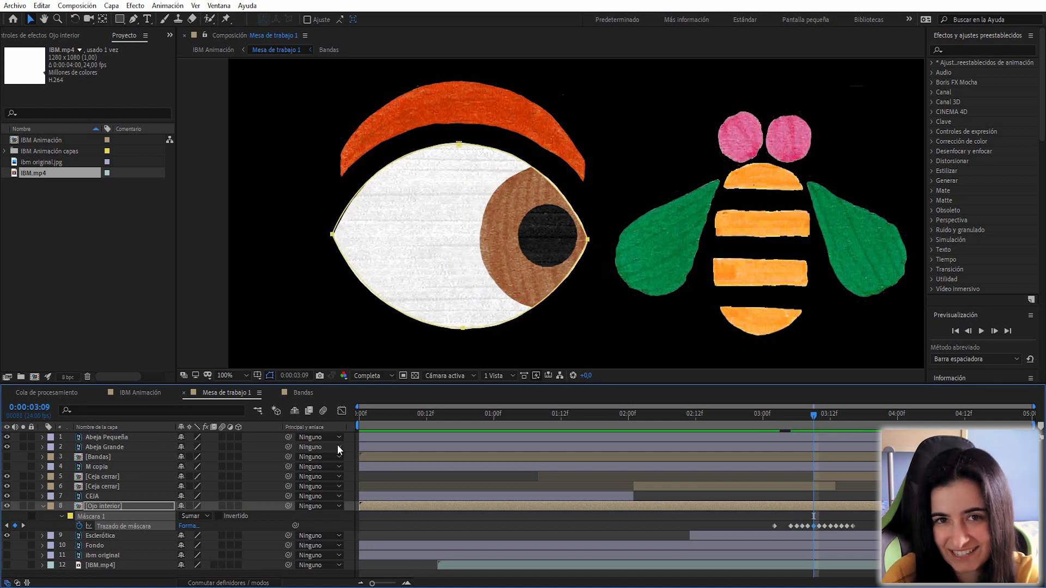
pyautogui.press('pagedown')
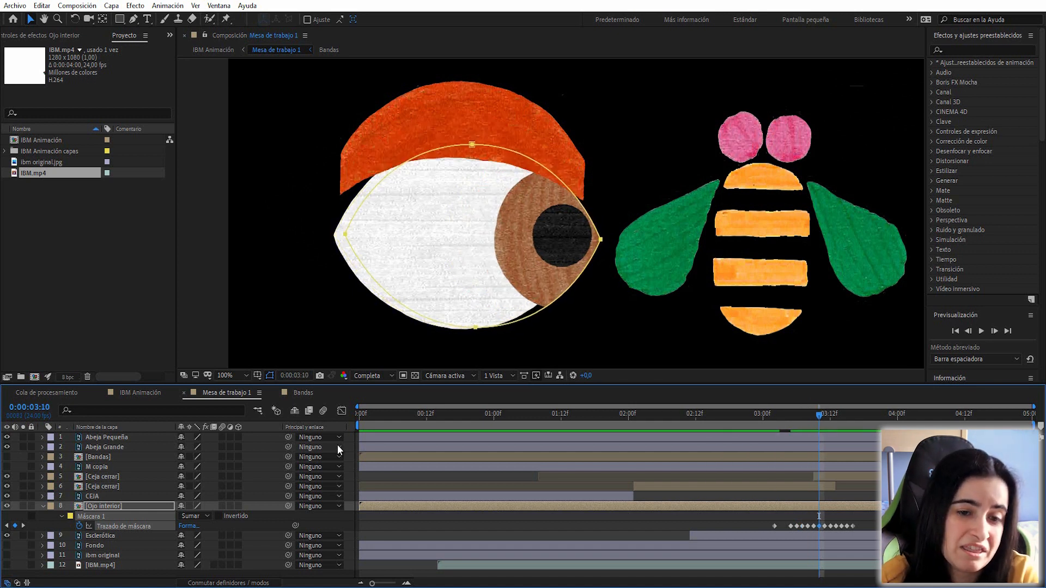
pyautogui.press('pagedown')
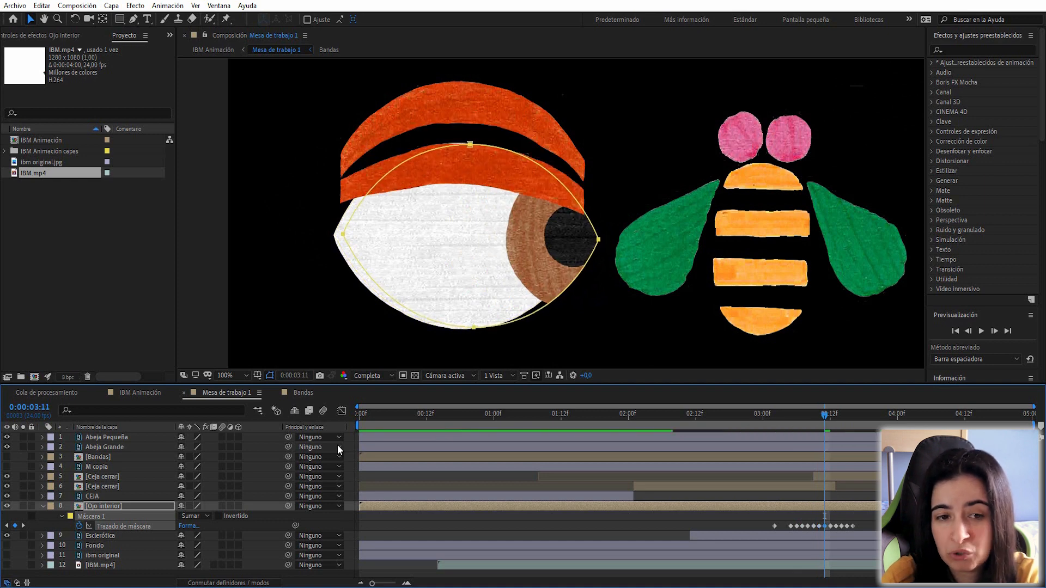
pyautogui.press('pagedown')
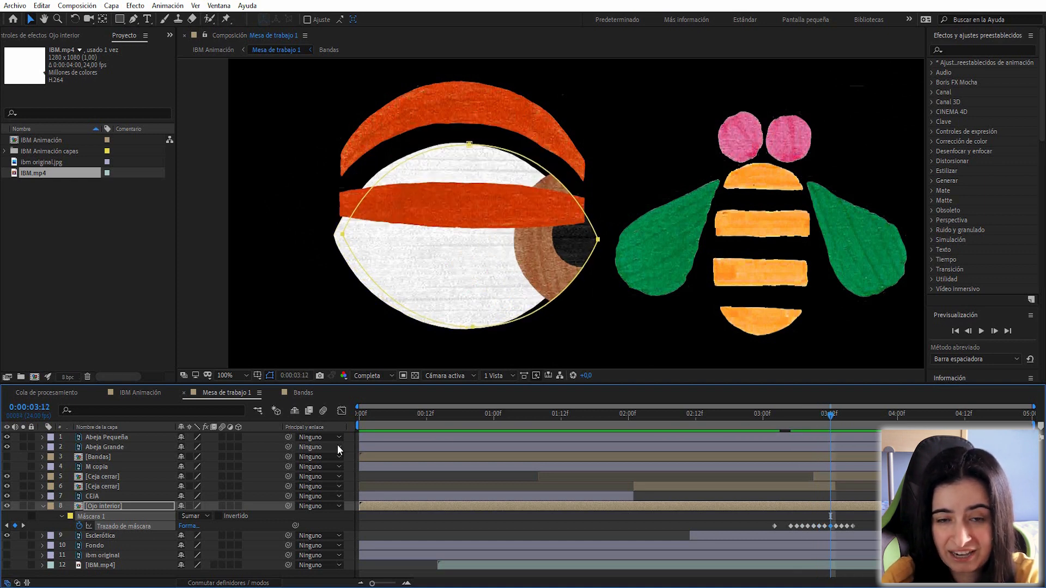
pyautogui.press('pagedown')
pyautogui.press('pagedown')
pyautogui.press('pagedown')
pyautogui.press('pagedown')
pyautogui.press('pagedown')
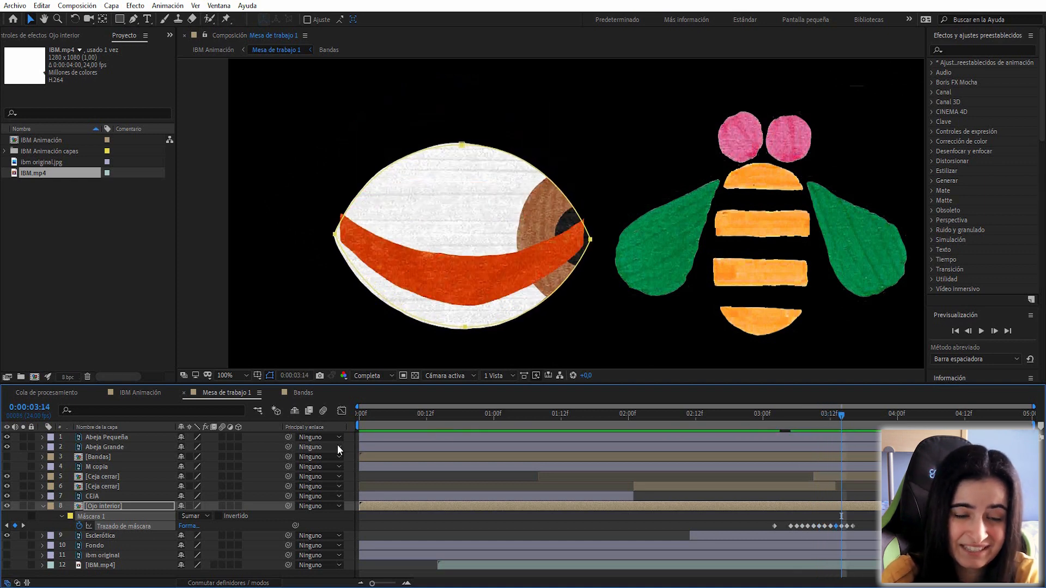
pyautogui.press('pagedown')
pyautogui.press('pagedown')
pyautogui.press('pagedown')
pyautogui.press('pagedown')
pyautogui.press('pagedown')
pyautogui.press('pagedown')
pyautogui.press('pagedown')
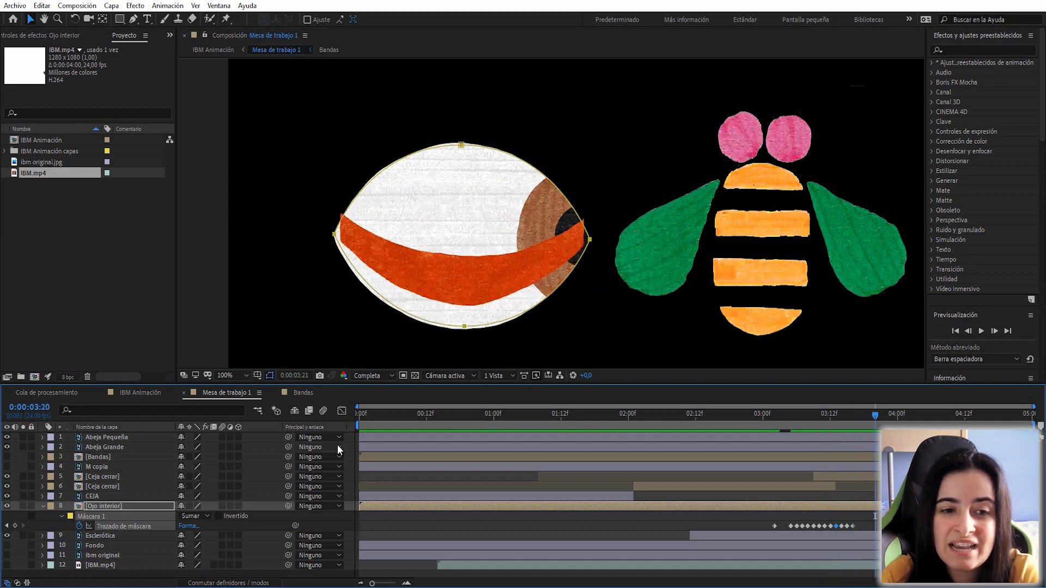
# Examine frame by frame, from 0:00:03:20 to 0:00:04:12, how the Ojo interior mask fits the iris as it returns to the centre
pyautogui.press('pageup')
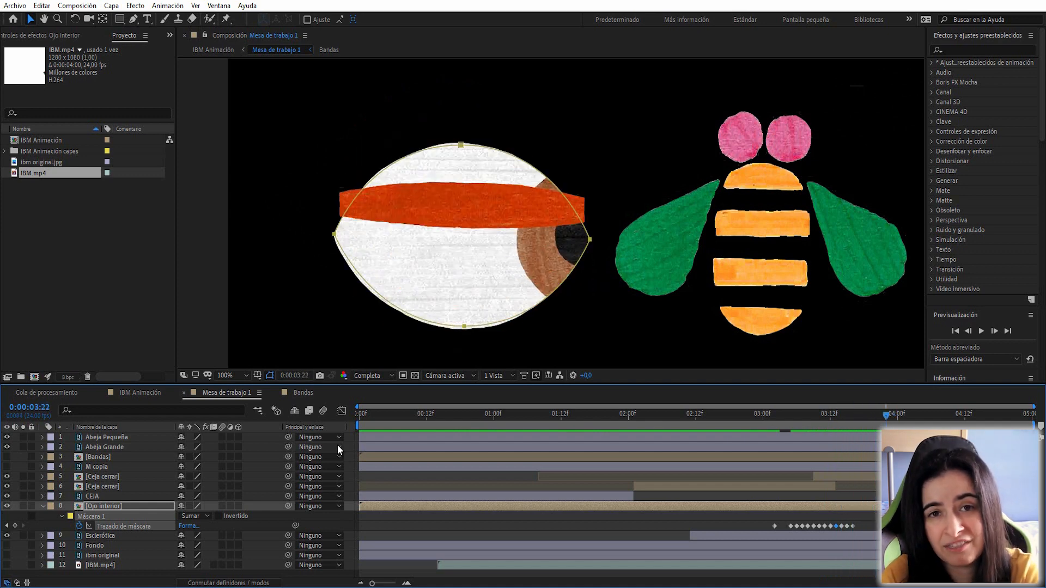
pyautogui.press('pageup')
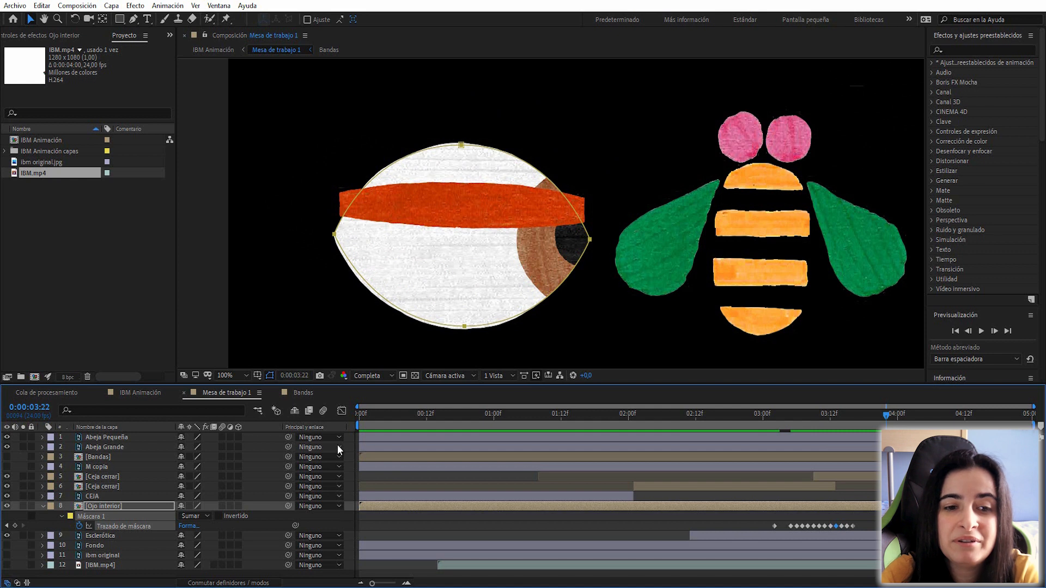
pyautogui.click(853, 526)
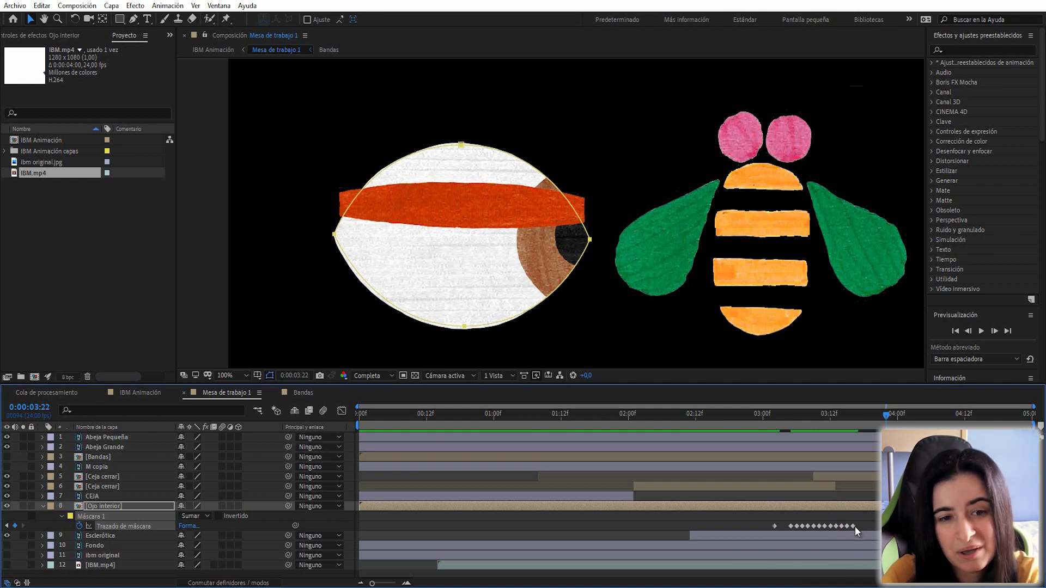
pyautogui.moveTo(861, 416); pyautogui.dragTo(887, 414)
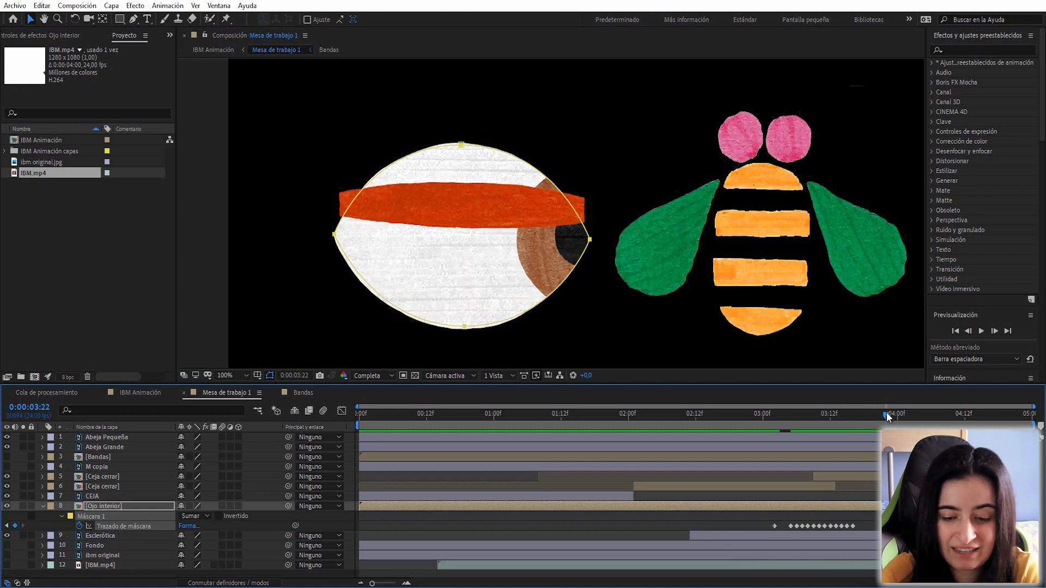
pyautogui.press('pagedown')
pyautogui.press('pagedown')
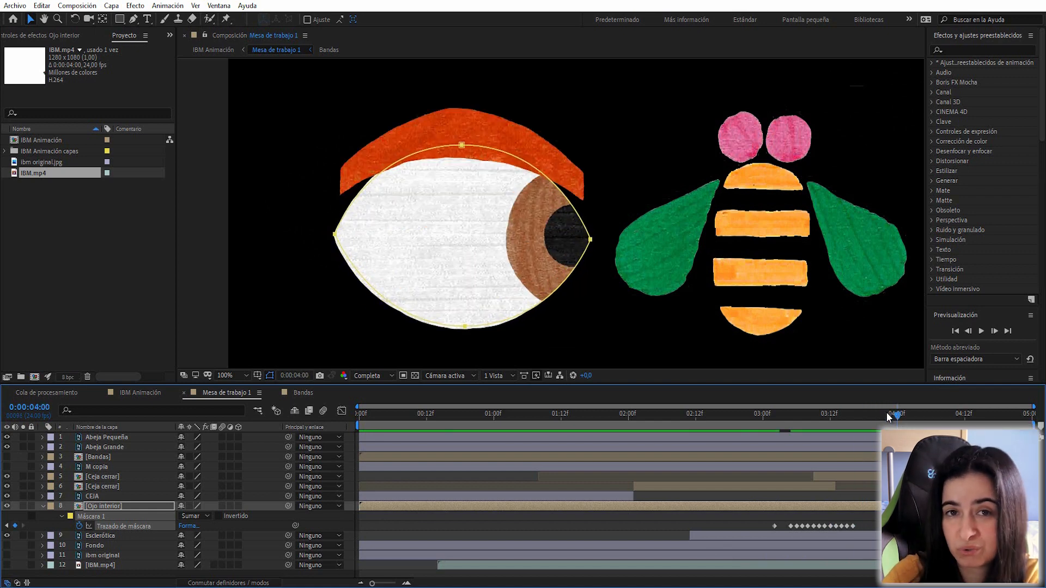
pyautogui.press('pagedown')
pyautogui.press('pagedown')
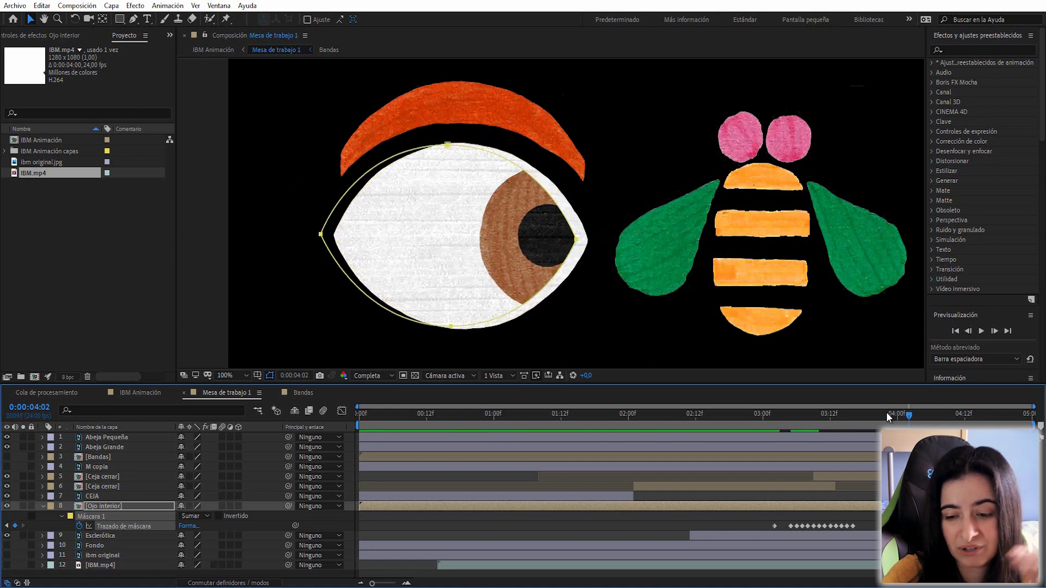
pyautogui.press('pagedown')
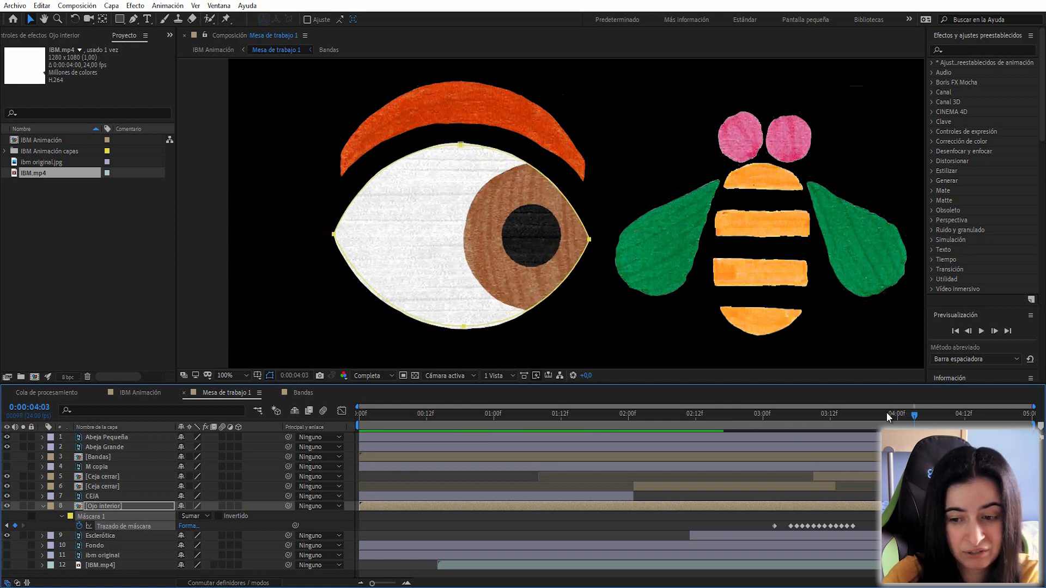
pyautogui.press('pagedown')
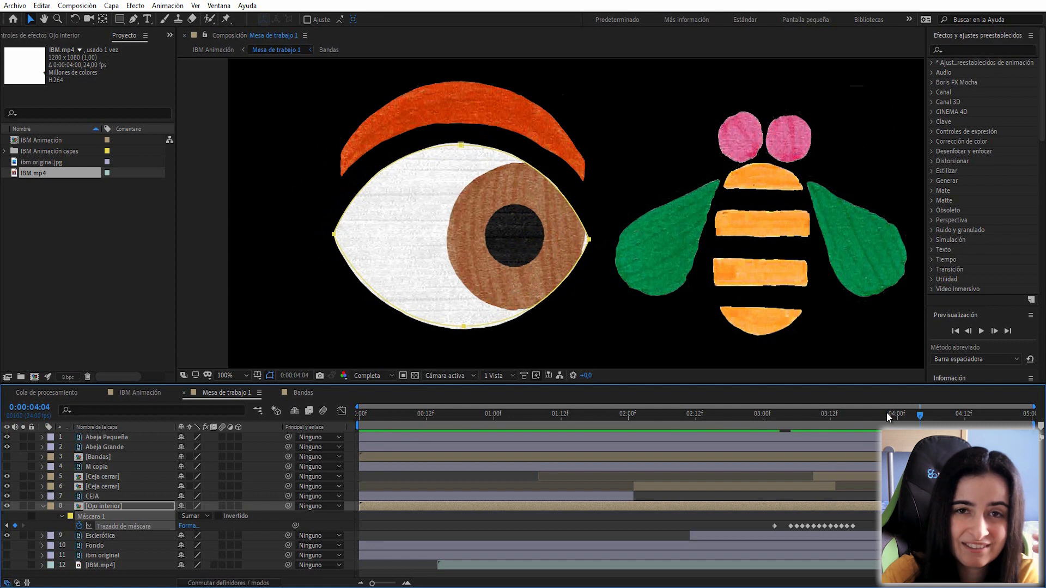
pyautogui.press('pagedown')
pyautogui.hotkey('shift', 'Right')
pyautogui.hotkey('shift', 'Right')
pyautogui.hotkey('shift', 'Right')
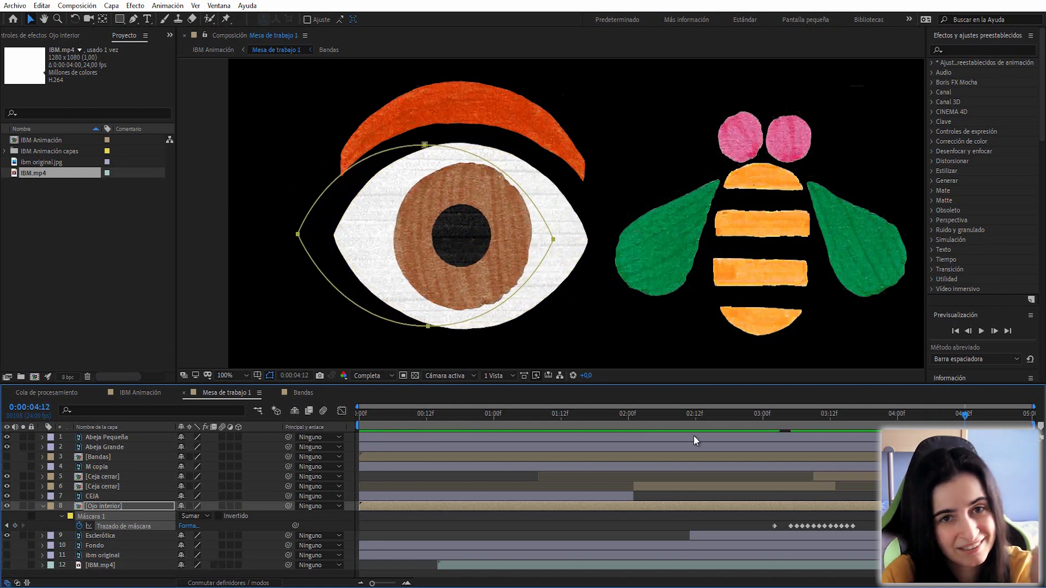
# Preview the eye and eyebrow animation, then scrub through the blink to 0:00:03:19
pyautogui.click(707, 414)
pyautogui.click(640, 535)
pyautogui.moveTo(705, 414); pyautogui.dragTo(925, 462)
pyautogui.press('space')
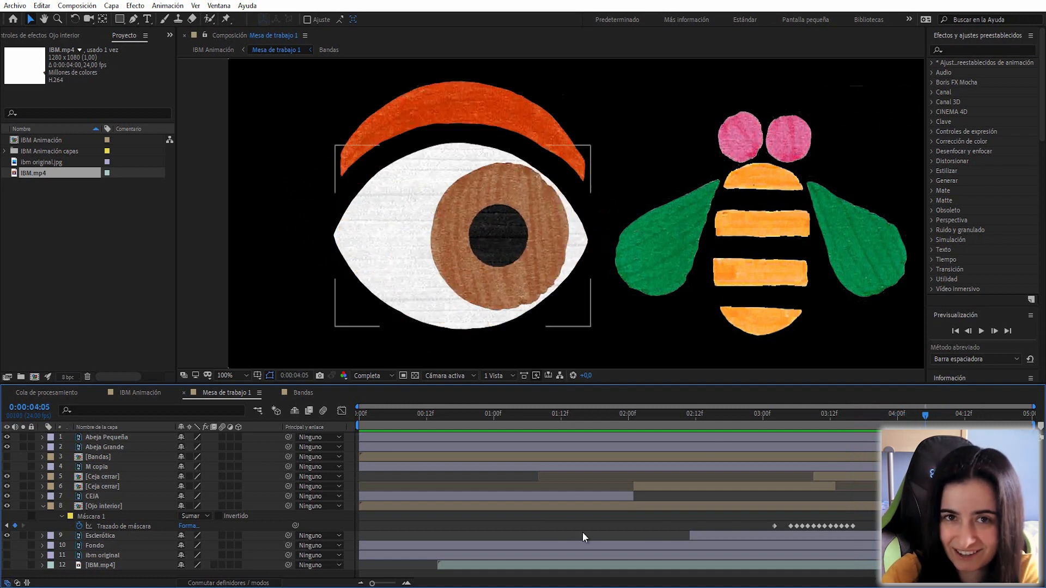
pyautogui.moveTo(486, 415); pyautogui.dragTo(449, 418)
pyautogui.press('space')
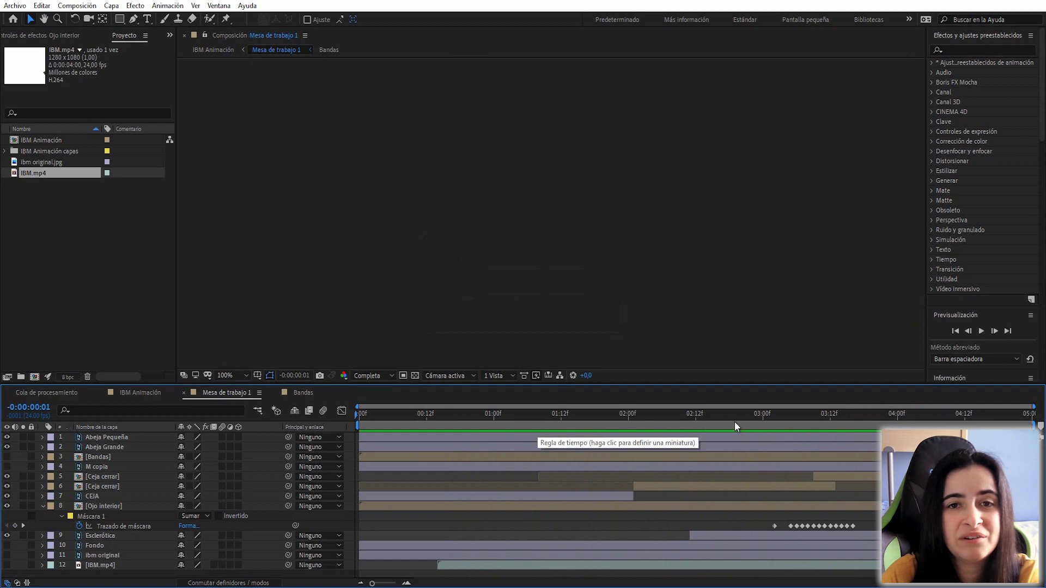
pyautogui.click(761, 414)
pyautogui.moveTo(761, 415); pyautogui.dragTo(868, 415)
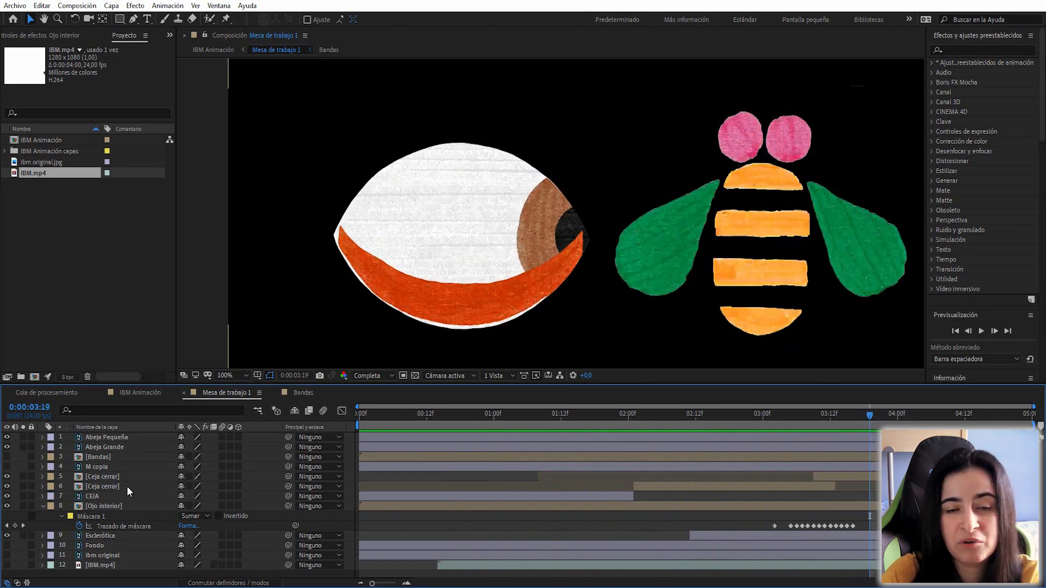
# Inspect the eye at 0:00:03:14 behind the upper Ceja cerrar layer by toggling that layer's visibility
pyautogui.click(102, 506)
pyautogui.moveTo(812, 413); pyautogui.dragTo(843, 394)
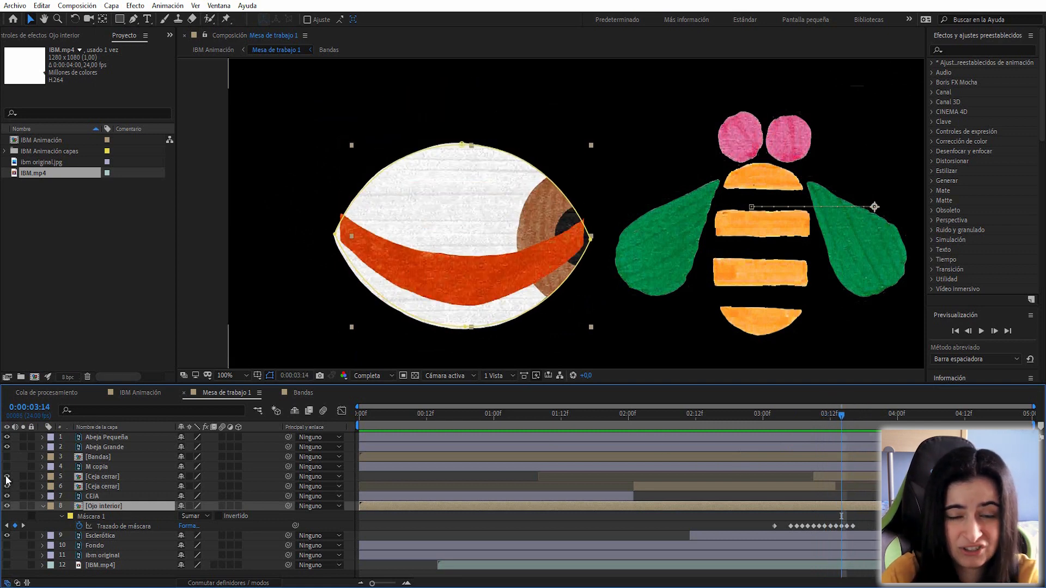
pyautogui.click(841, 477)
pyautogui.click(7, 478)
pyautogui.click(7, 477)
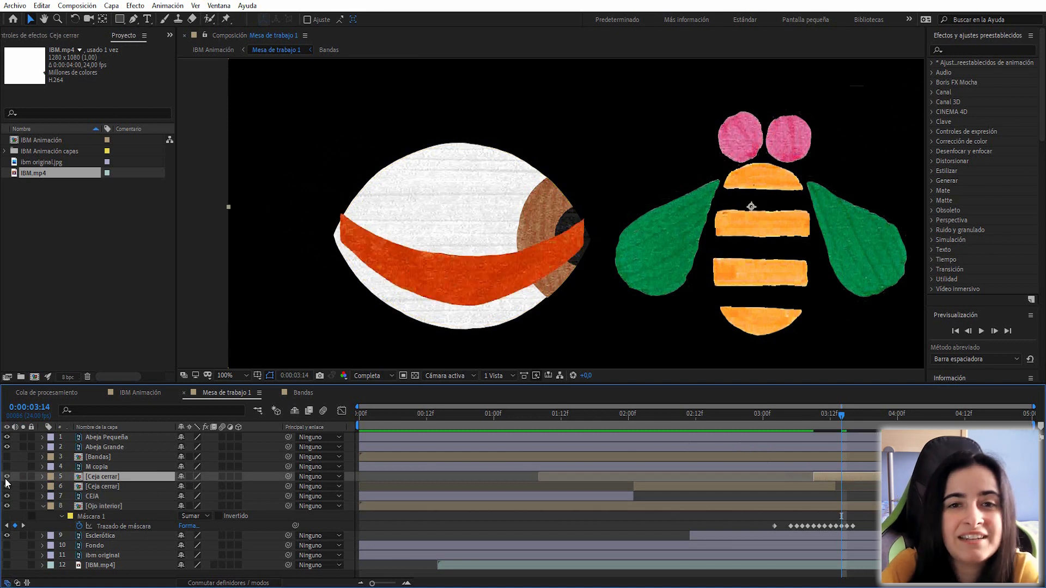
# Precompose the Ojo interior and Esclerótica layers as "Escle + Iris + Pupila", transferring all attributes to the new composition
pyautogui.click(76, 506)
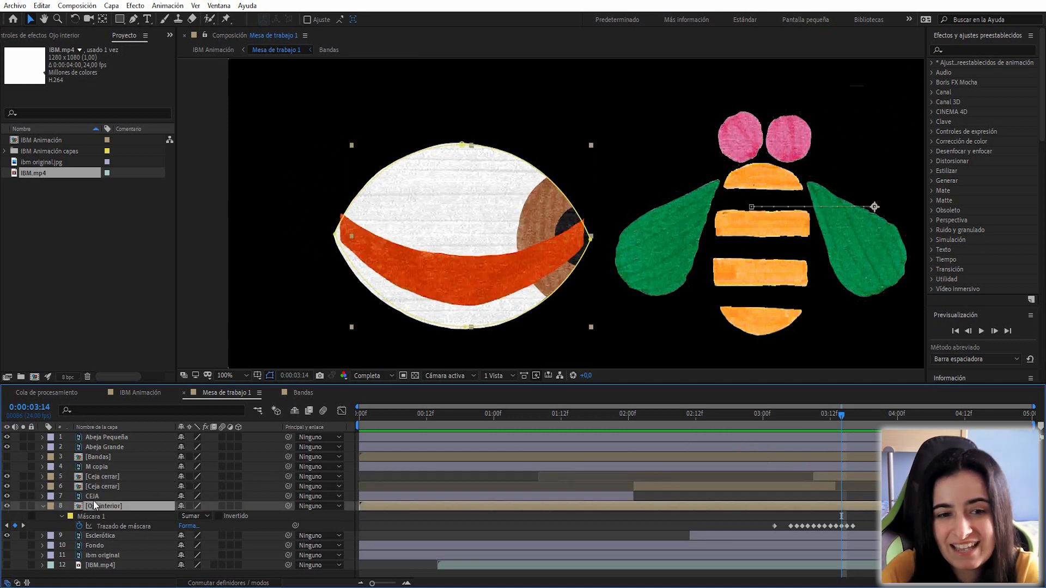
pyautogui.keyDown('shift'); pyautogui.click(97, 535); pyautogui.keyUp('shift')
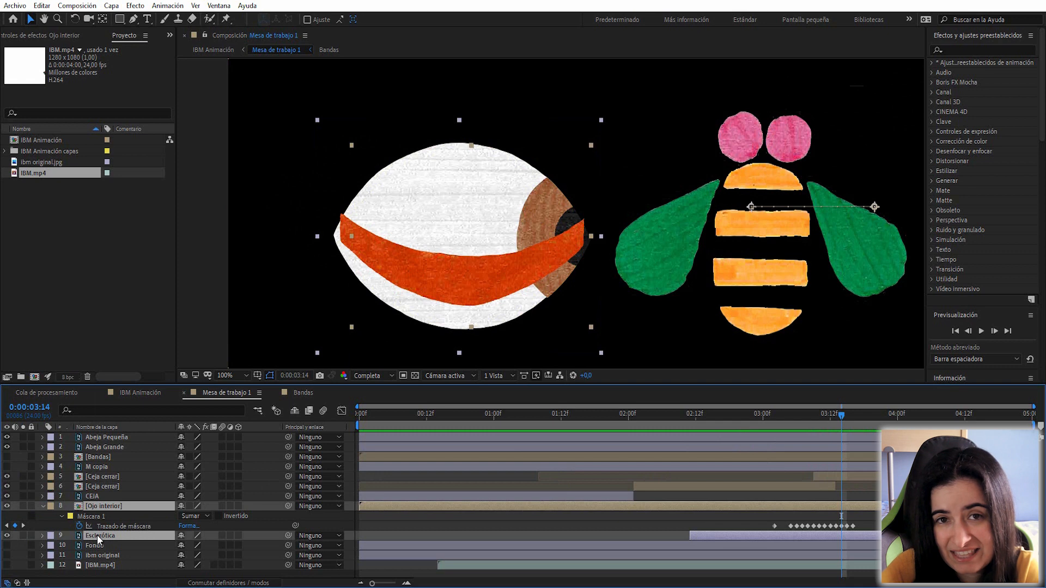
pyautogui.rightClick(97, 535)
pyautogui.click(139, 484)
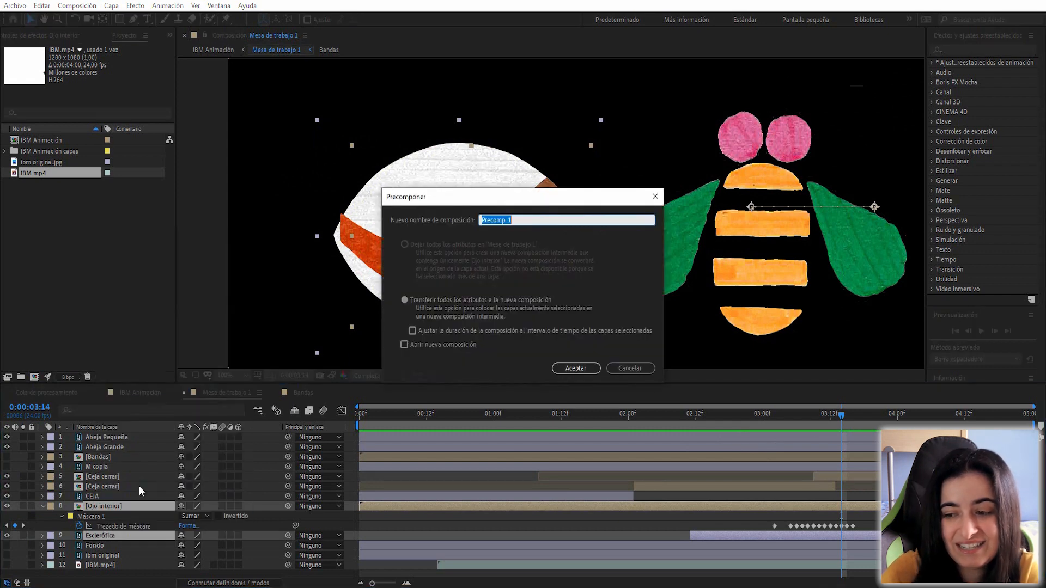
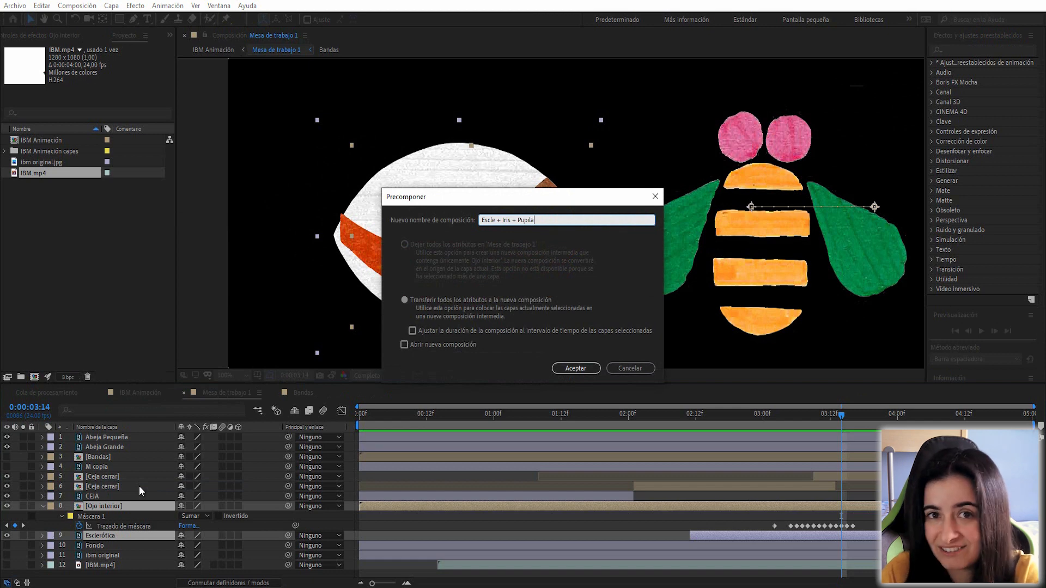
pyautogui.press('Return')
# Try delaying the upper Ceja cerrar layer to start at 0:00:03:13 and preview the blink
pyautogui.moveTo(839, 416)
pyautogui.mouseDown()
pyautogui.moveTo(810, 424)
pyautogui.moveTo(842, 426)
pyautogui.mouseUp()
pyautogui.moveTo(821, 477); pyautogui.dragTo(854, 477)
pyautogui.click(773, 416)
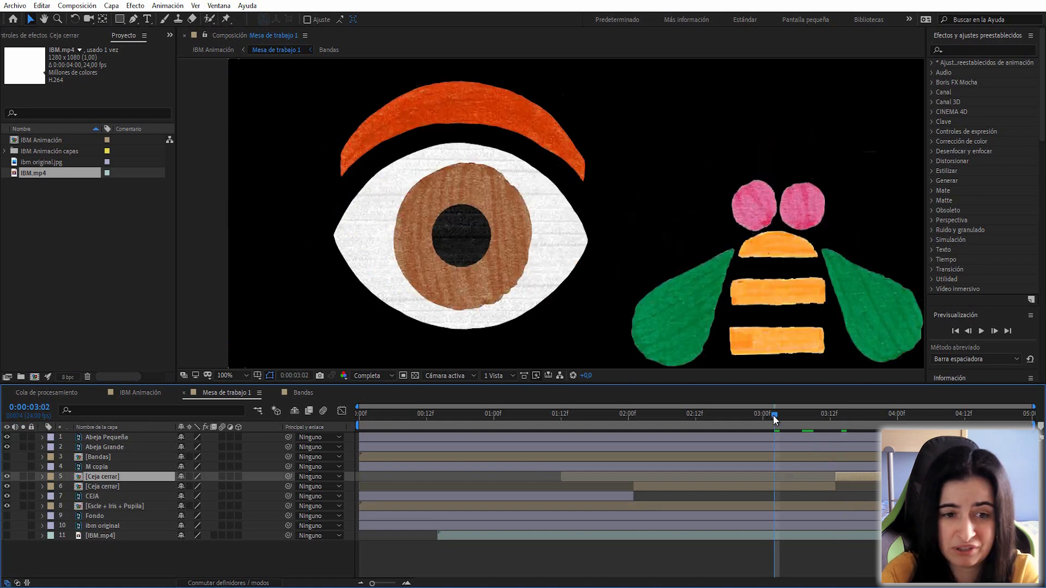
pyautogui.press('space')
pyautogui.press('space')
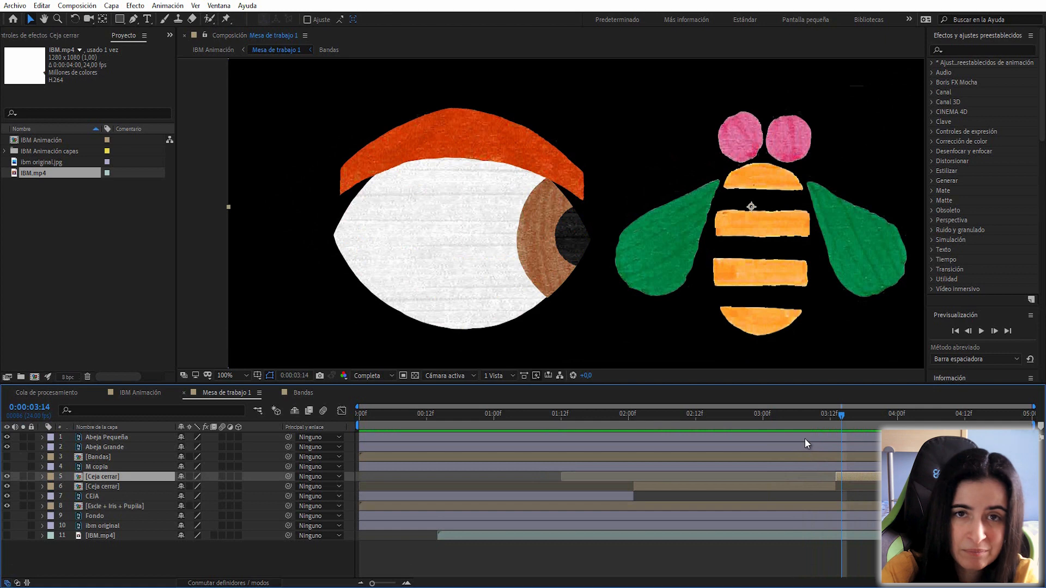
# Shift the upper Ceja cerrar layer to start at 0:00:03:09, end the lower one at that frame, and preview the blink
pyautogui.moveTo(775, 414); pyautogui.dragTo(813, 411)
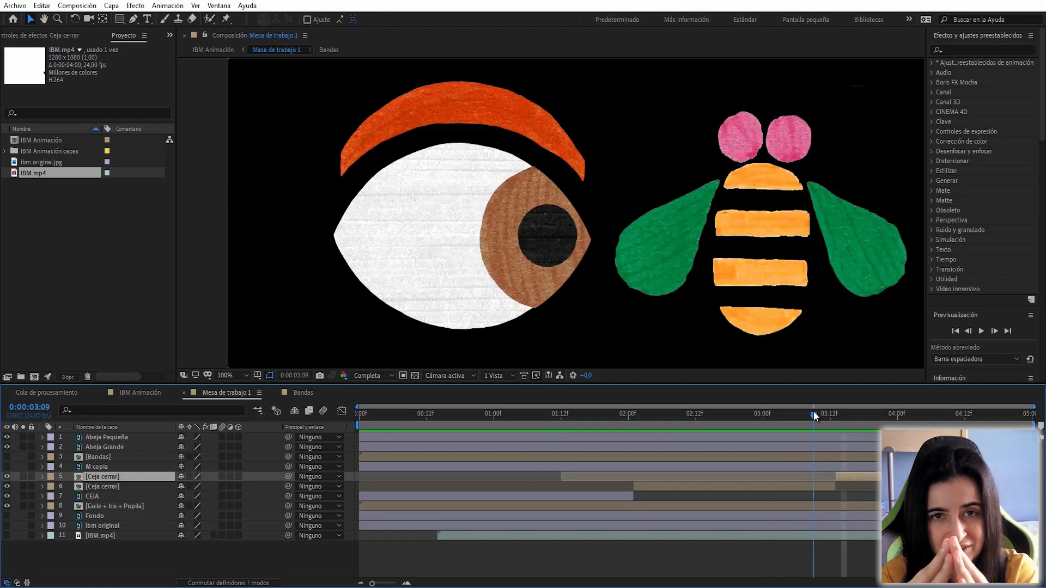
pyautogui.moveTo(848, 476); pyautogui.dragTo(841, 476)
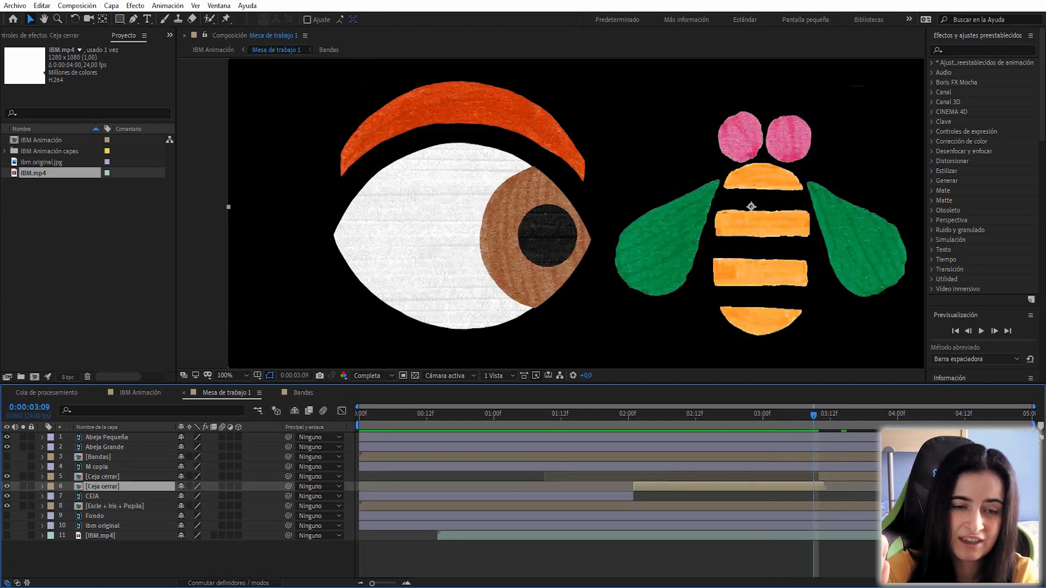
pyautogui.moveTo(757, 422); pyautogui.dragTo(819, 414)
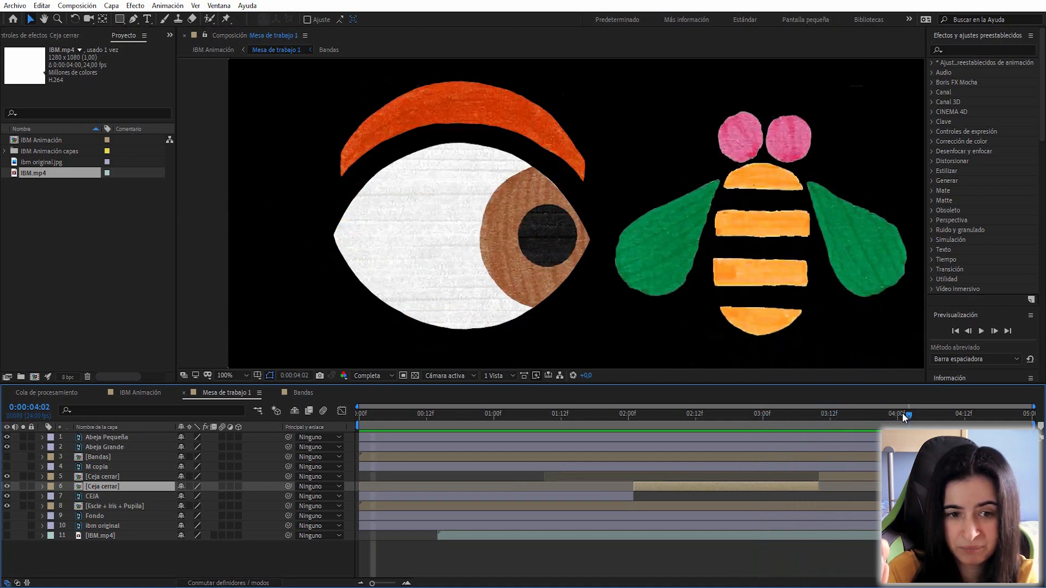
pyautogui.click(835, 416)
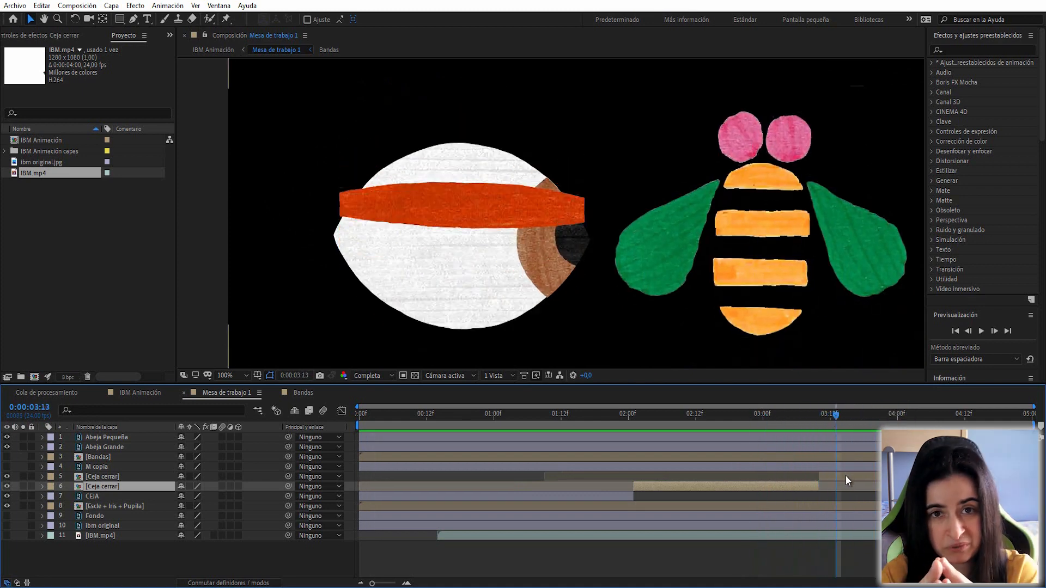
pyautogui.moveTo(845, 476); pyautogui.dragTo(813, 487)
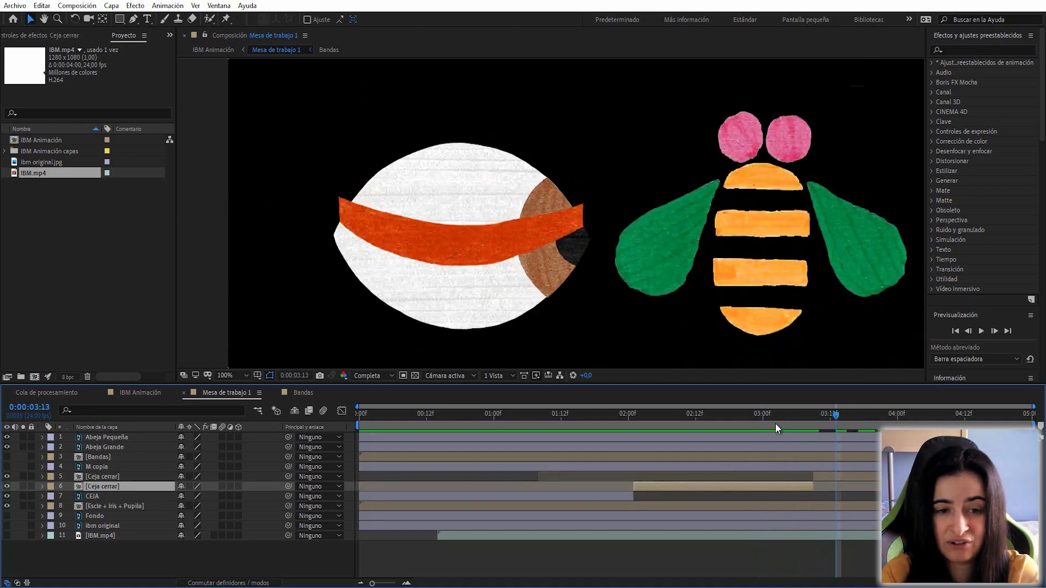
pyautogui.click(764, 416)
pyautogui.press('space')
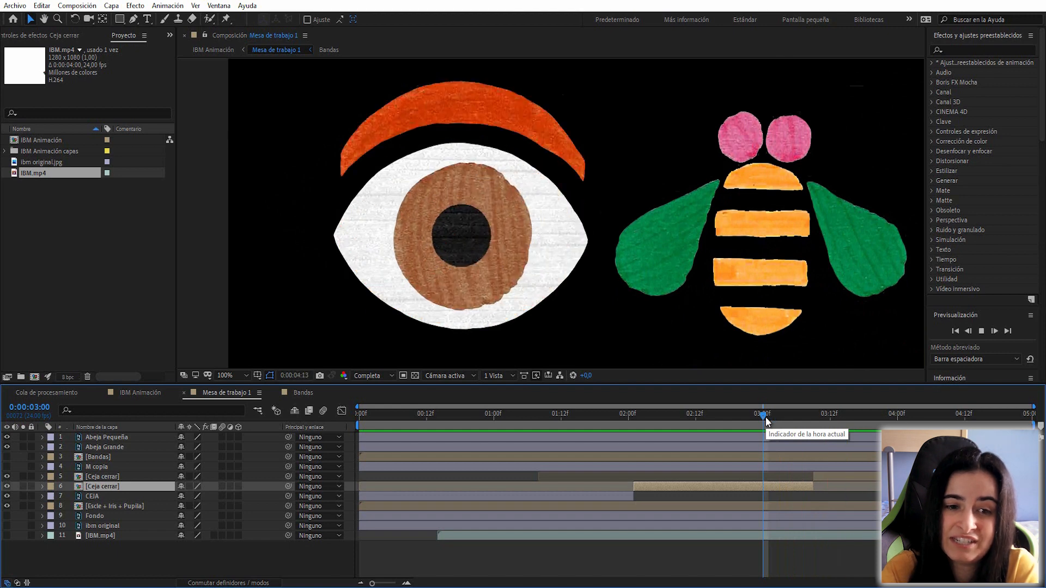
pyautogui.press('space')
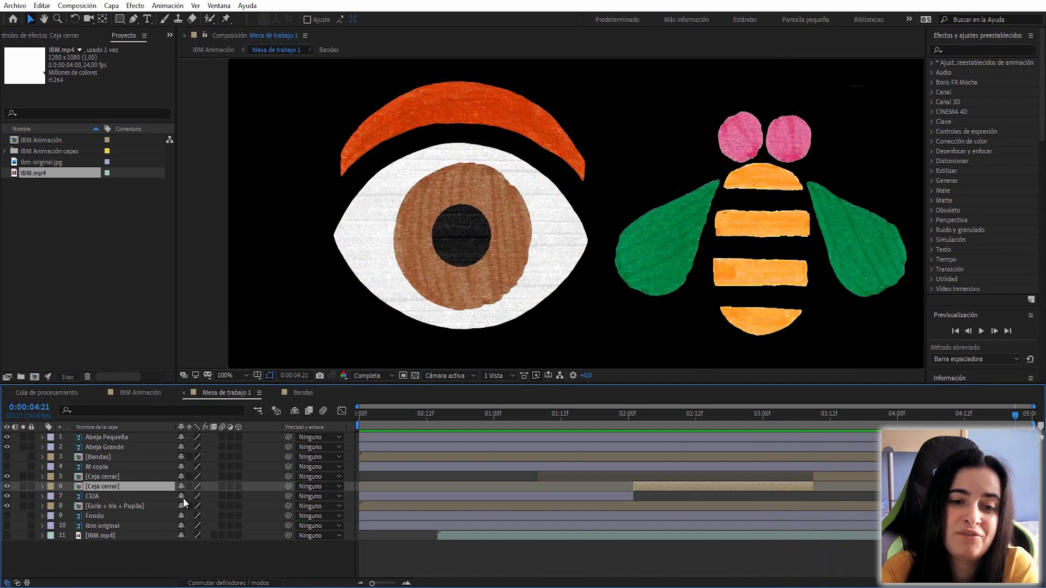
# Draw a closed eight-point Pen mask around the whole eye on the Escle + Iris + Pupila layer at 0:00:03:10
pyautogui.click(128, 506)
pyautogui.click(790, 413)
pyautogui.moveTo(790, 414); pyautogui.dragTo(825, 407)
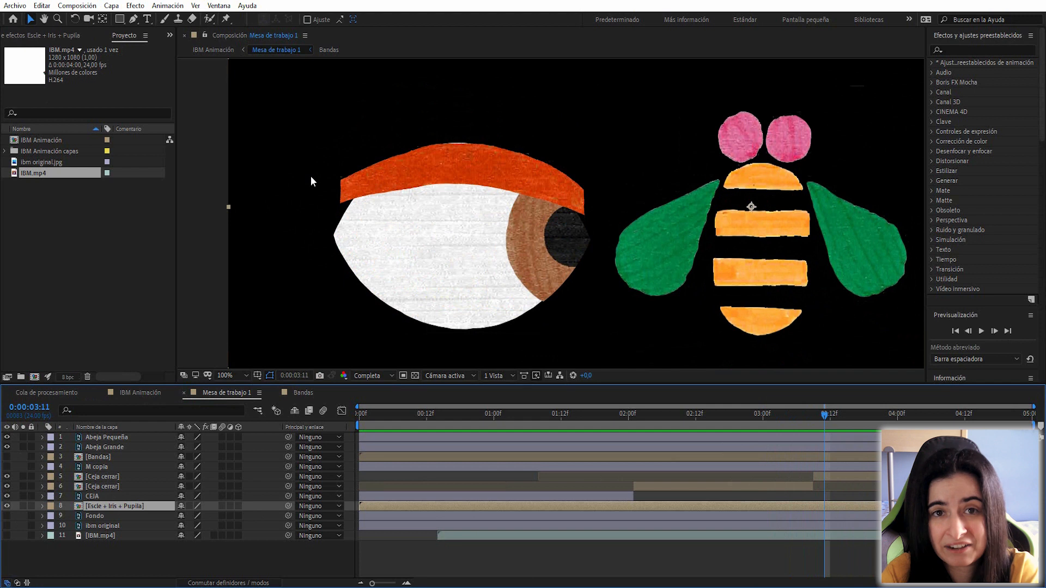
pyautogui.click(820, 416)
pyautogui.press('g')
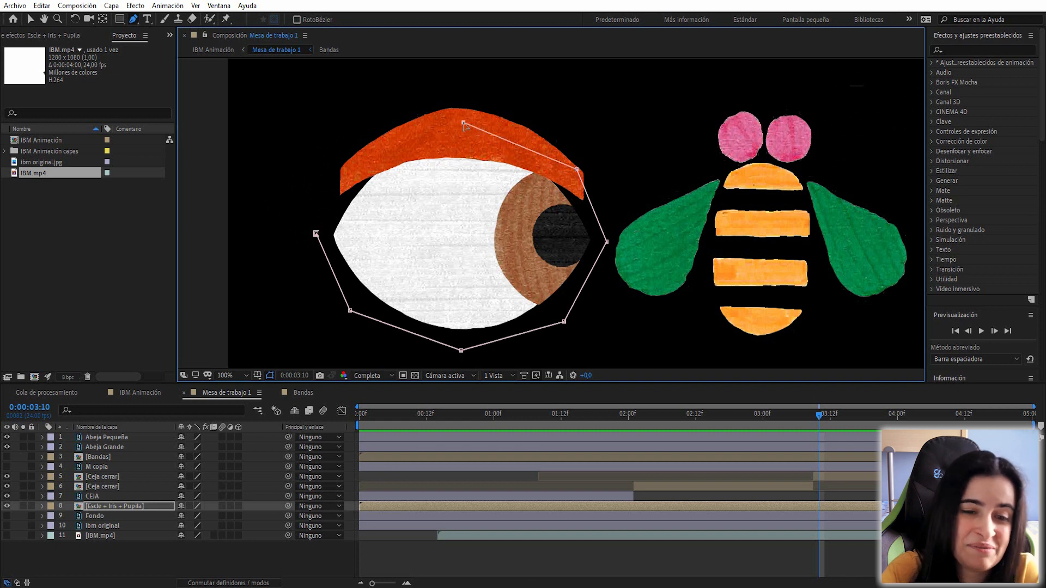
pyautogui.click(317, 235)
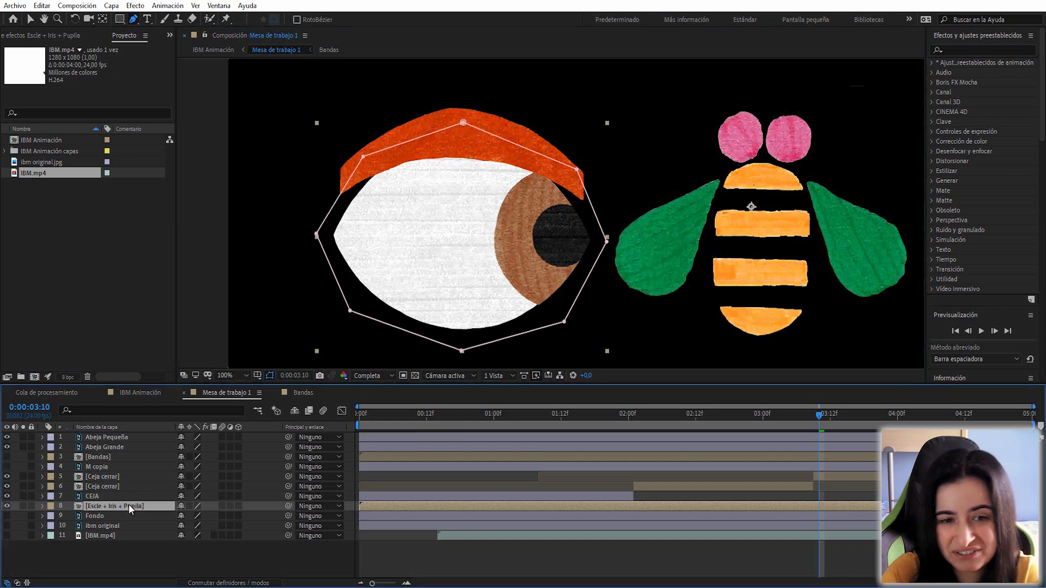
# Keyframe the new mask's path at 0:00:03:10 and lower its upper points onto the eyebrow at 0:00:03:11
pyautogui.press('m')
pyautogui.press('pagedown')
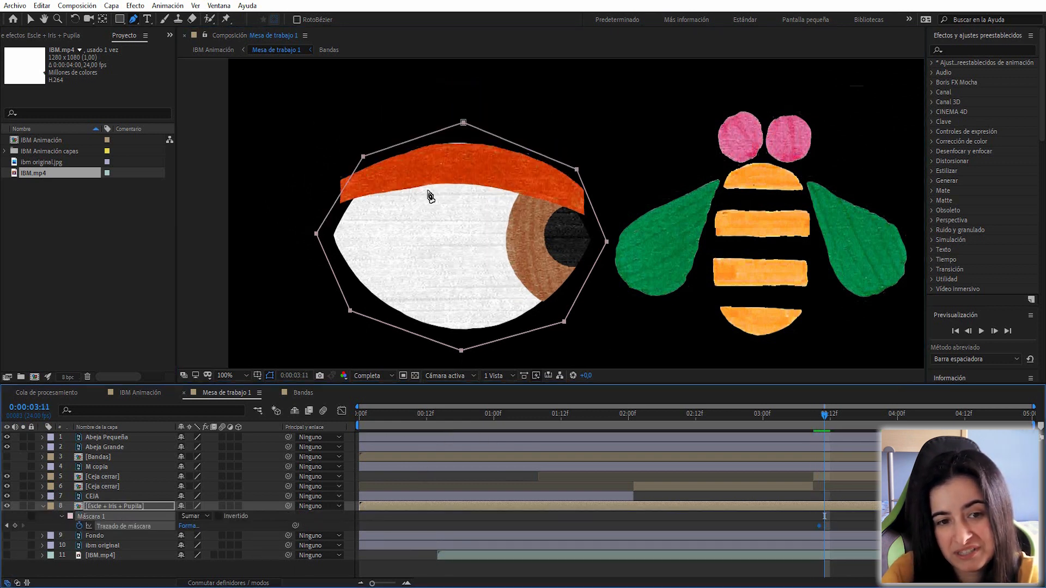
pyautogui.moveTo(363, 156); pyautogui.dragTo(337, 198)
pyautogui.moveTo(463, 123); pyautogui.dragTo(460, 162)
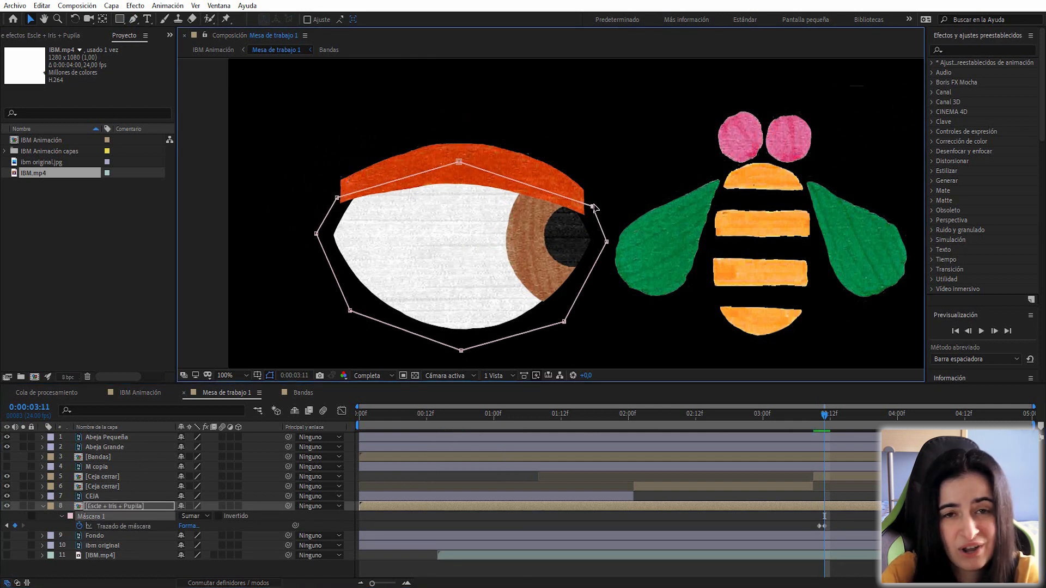
# Lower the mask's upper middle point onto the descending eyebrow for frames 0:00:03:12 and 0:00:03:13
pyautogui.press('pagedown')
pyautogui.moveTo(459, 162); pyautogui.dragTo(452, 253)
pyautogui.press('pagedown')
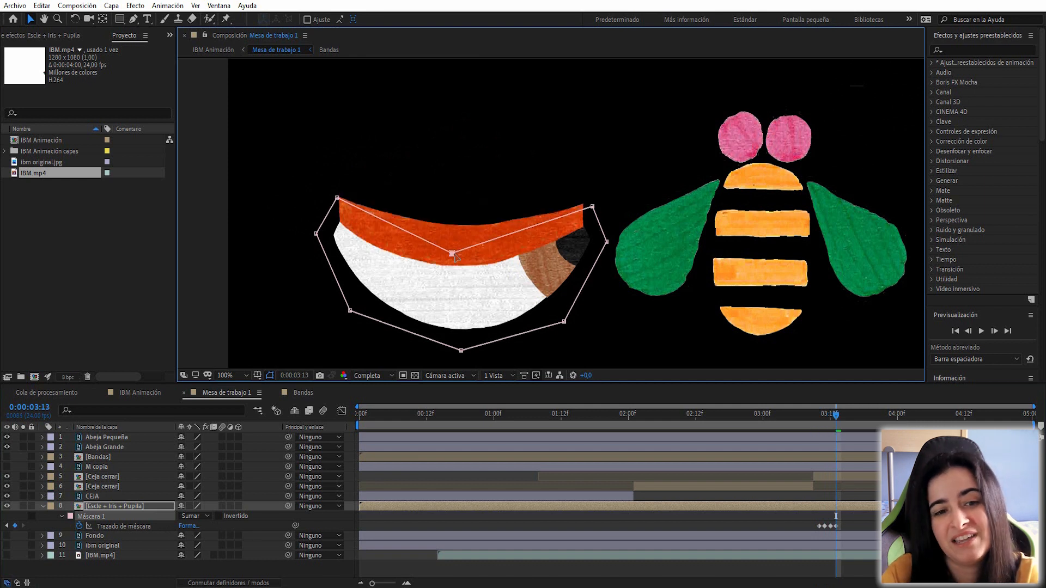
# Reshape the mask at 0:00:03:14 by lowering its two upper corner points and middle point to follow the eyebrow's curve
pyautogui.press('pagedown')
pyautogui.moveTo(337, 199); pyautogui.dragTo(332, 221)
pyautogui.moveTo(592, 207); pyautogui.dragTo(596, 224)
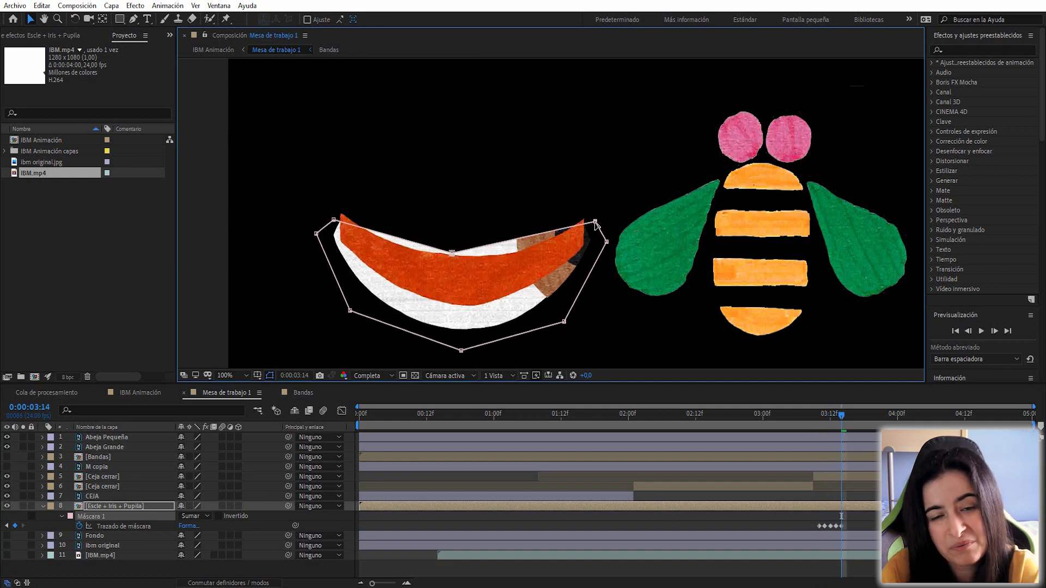
pyautogui.moveTo(451, 252); pyautogui.dragTo(462, 296)
pyautogui.press('pagedown')
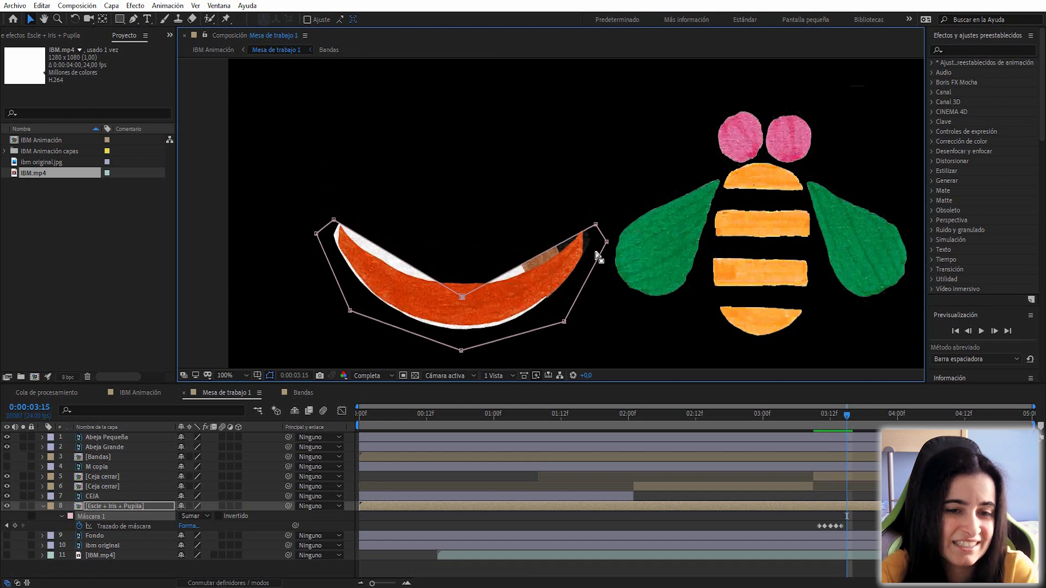
# Reshape the mask at 0:00:03:15 by lowering both upper corner points and the upper middle point onto the eyebrow
pyautogui.moveTo(595, 225); pyautogui.dragTo(593, 254)
pyautogui.moveTo(334, 220); pyautogui.dragTo(327, 243)
pyautogui.moveTo(462, 297); pyautogui.dragTo(456, 313)
pyautogui.press('pagedown')
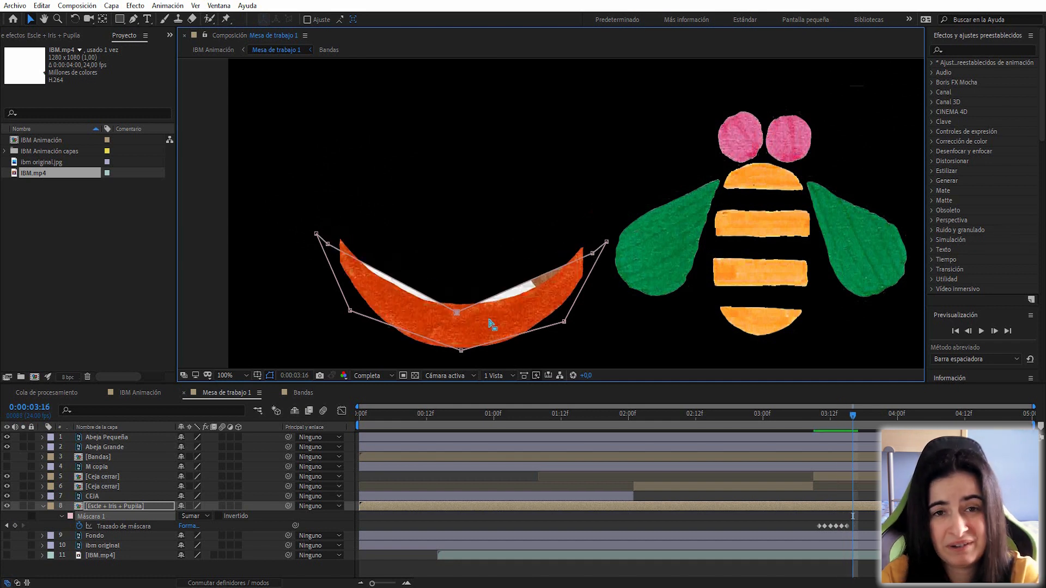
# Pull the mask's three upper points down to its lower edge at 0:00:03:16 so the eye is fully hidden
pyautogui.moveTo(456, 313); pyautogui.dragTo(459, 337)
pyautogui.moveTo(328, 244); pyautogui.dragTo(381, 300)
pyautogui.moveTo(593, 253); pyautogui.dragTo(547, 303)
# Copy the 0:00:03:16 mask path keyframe and paste it at 0:00:03:18 to hold the eye closed
pyautogui.press('pagedown')
pyautogui.press('pagedown')
pyautogui.press('pagedown')
pyautogui.press('pageup')
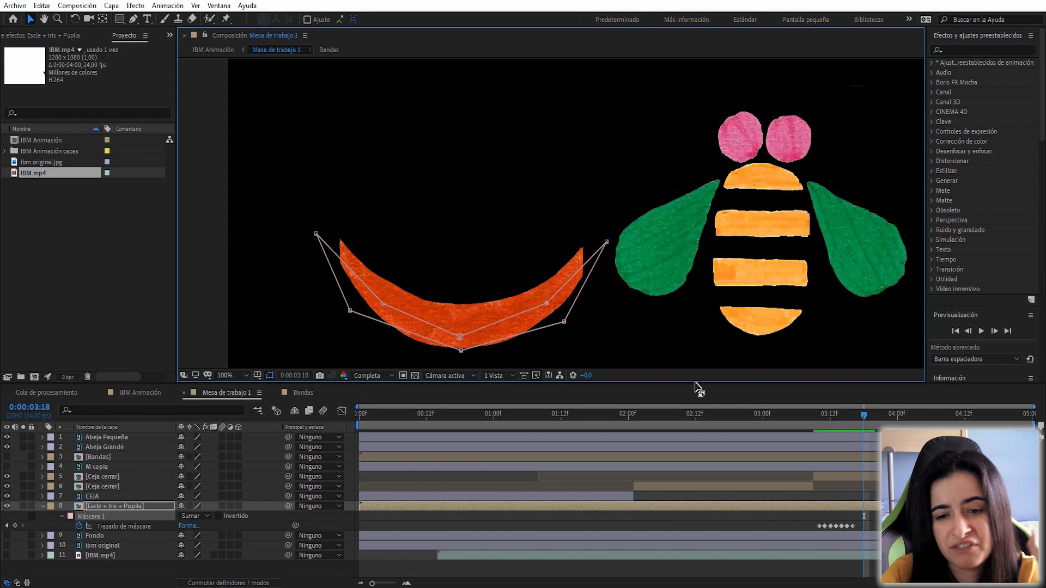
pyautogui.click(854, 526)
pyautogui.hotkey('ctrl', 'c')
pyautogui.hotkey('ctrl', 'v')
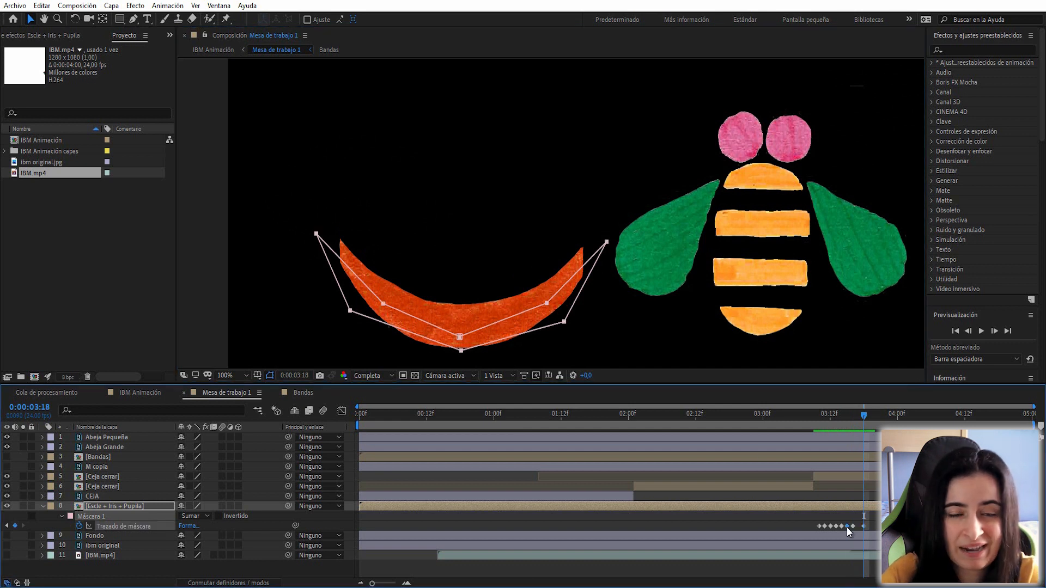
# Copy the mask path keyframes from 0:00:03:15, 03:14 and 03:13 in reverse order to 0:00:03:19, 03:20 and 03:21
pyautogui.click(870, 414)
pyautogui.click(842, 526)
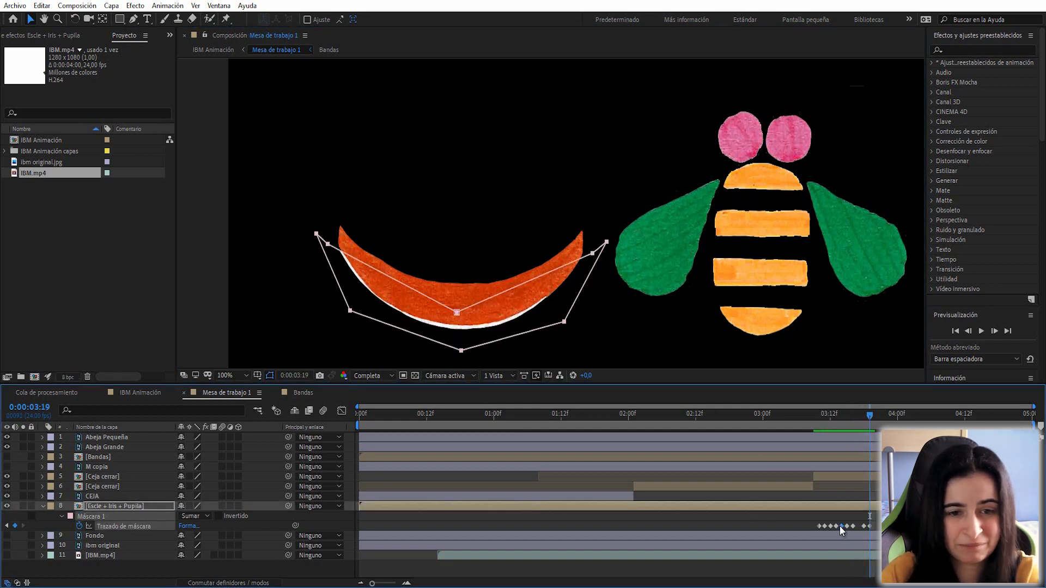
pyautogui.press('pagedown')
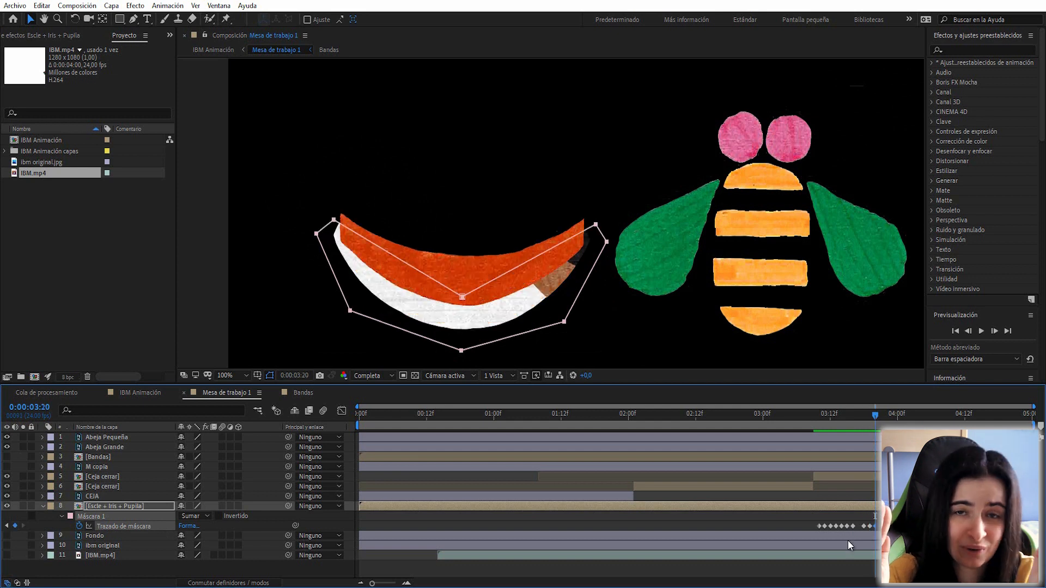
pyautogui.press('pagedown')
pyautogui.hotkey('ctrl', 'v')
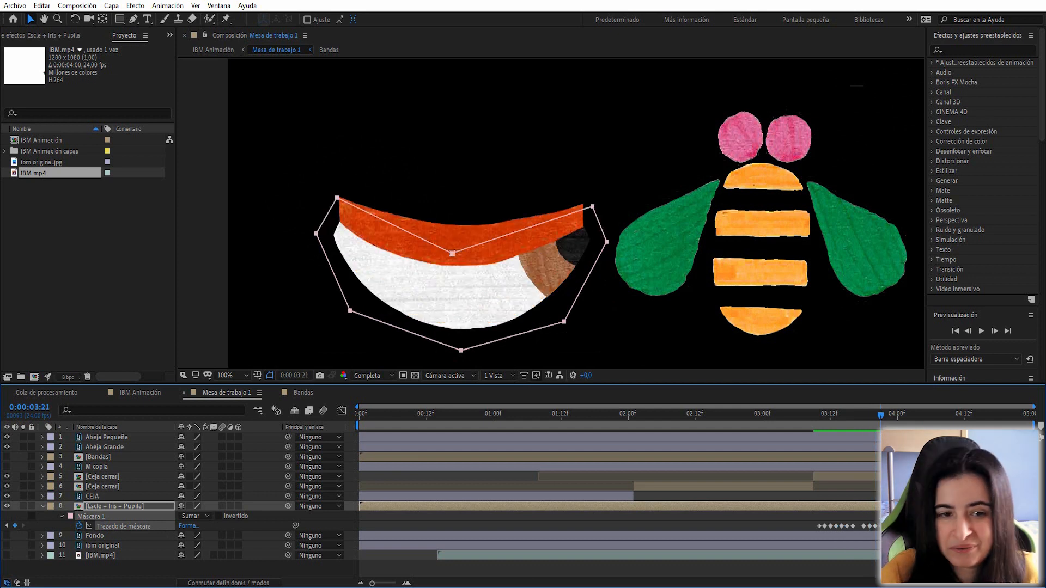
# Copy the mask path keyframes from 0:00:03:12, 03:11 and 03:10 to 0:00:03:22, 03:23 and 04:00 to finish opening the eye
pyautogui.click(831, 526)
pyautogui.press('pagedown')
pyautogui.hotkey('ctrl', 'v')
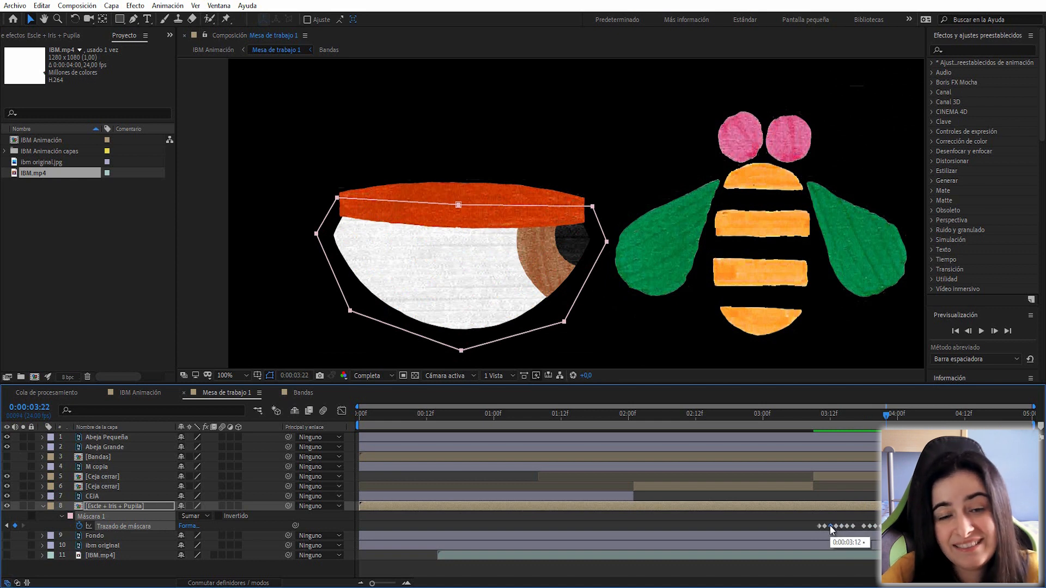
pyautogui.click(825, 526)
pyautogui.press('pagedown')
pyautogui.hotkey('ctrl', 'v')
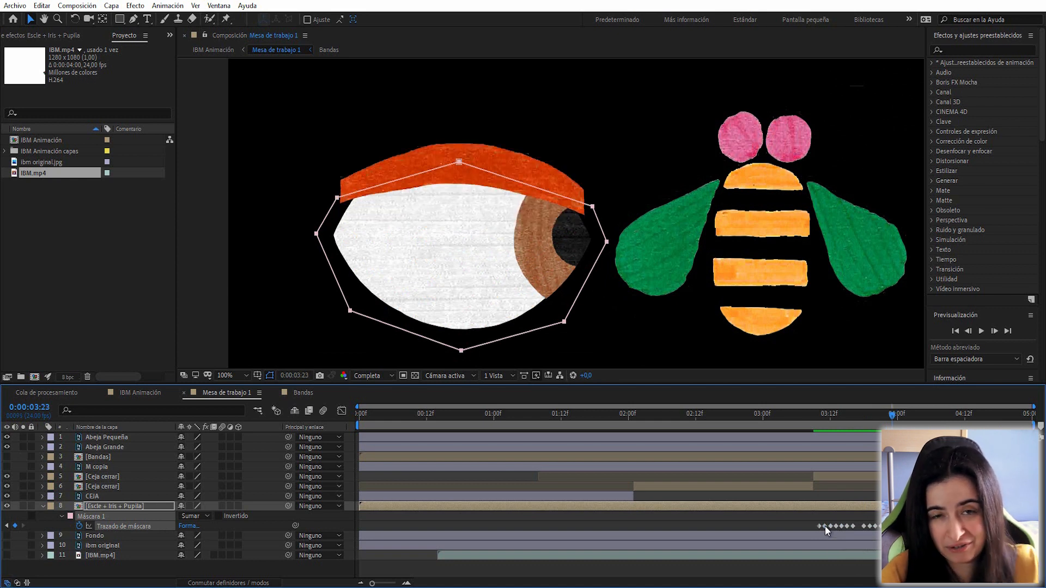
pyautogui.click(819, 527)
pyautogui.press('pagedown')
pyautogui.hotkey('ctrl', 'v')
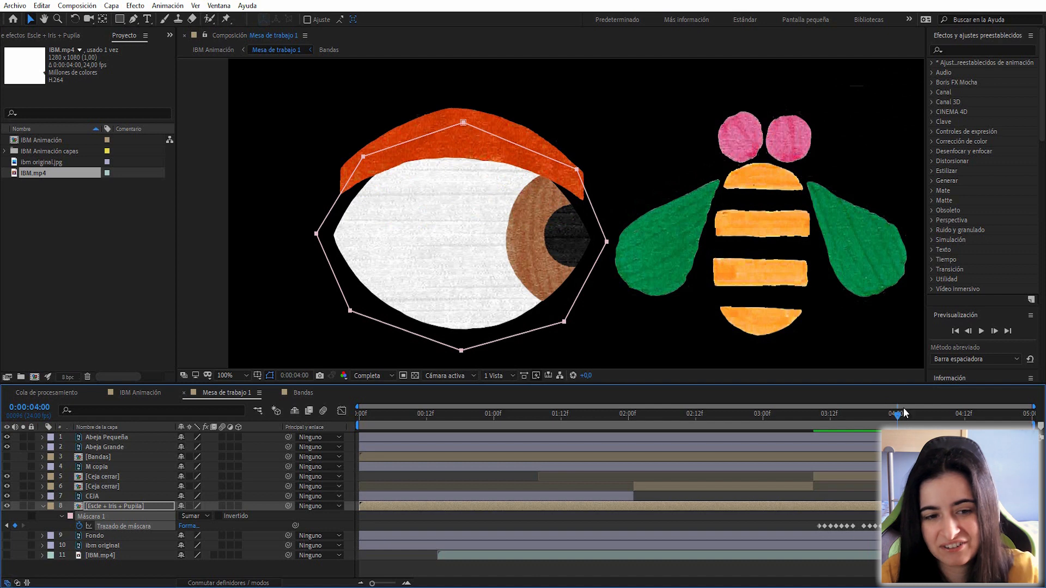
# Play back the Mesa de trabajo 1 composition from the beginning to check the masked eye's blink
pyautogui.moveTo(905, 408); pyautogui.dragTo(940, 406)
pyautogui.scroll(-1, 658, 294)
pyautogui.moveTo(791, 412); pyautogui.dragTo(318, 442)
pyautogui.moveTo(784, 315); pyautogui.dragTo(670, 324)
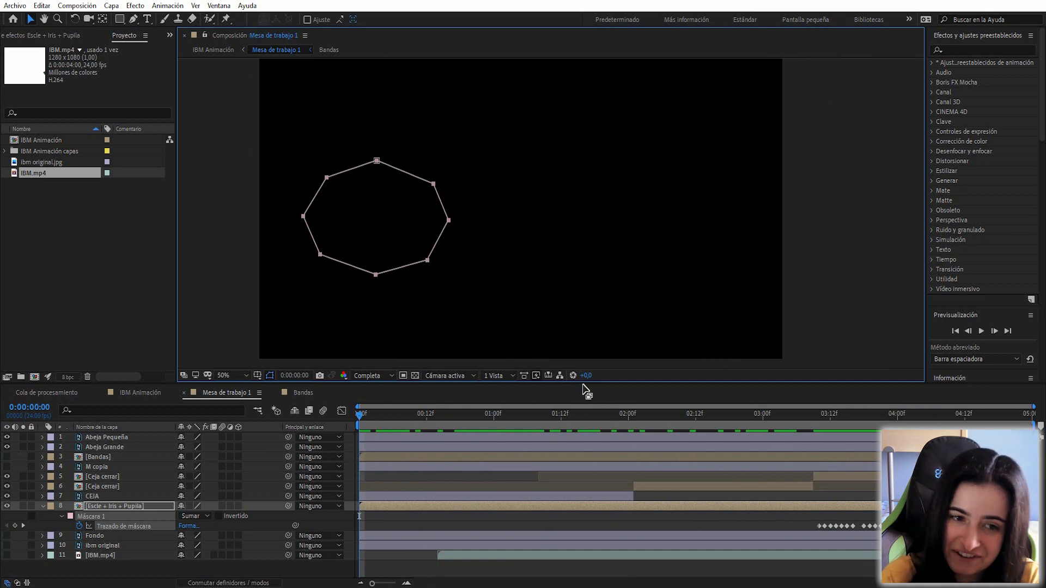
pyautogui.moveTo(583, 384); pyautogui.dragTo(596, 436)
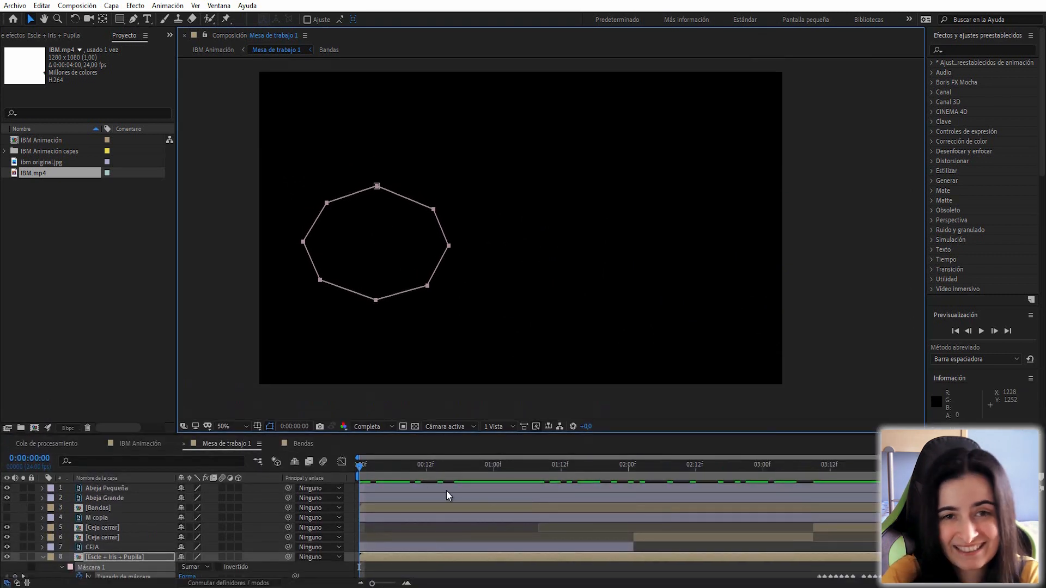
pyautogui.press('space')
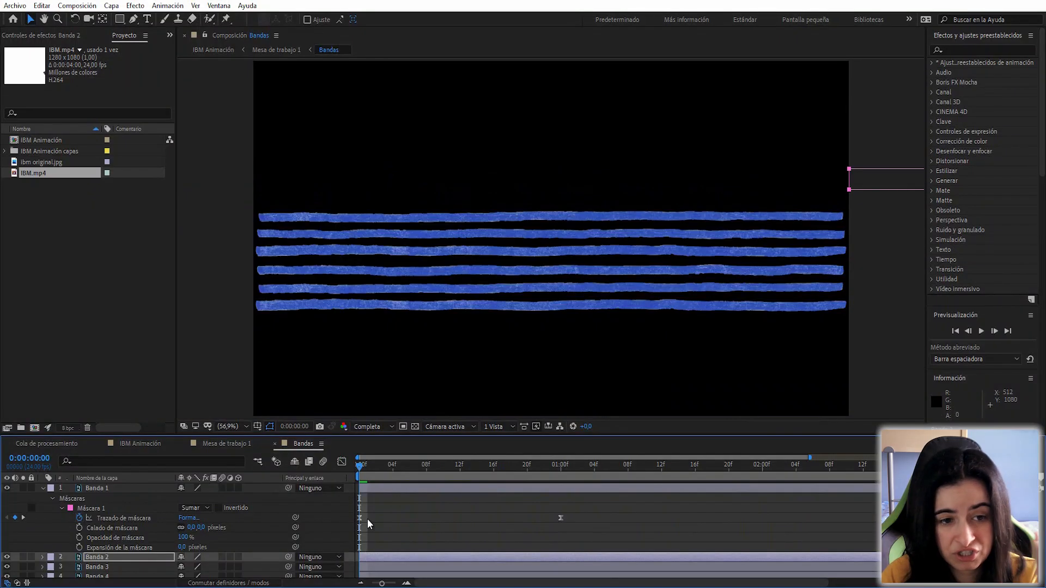
# Reveal Banda 2's mask path and lower the mask from the first stripe's height at 0:00:00:00
pyautogui.moveTo(361, 465); pyautogui.dragTo(443, 472)
pyautogui.click(551, 196)
pyautogui.click(43, 557)
pyautogui.click(53, 537)
pyautogui.click(67, 548)
pyautogui.click(61, 548)
pyautogui.click(360, 468)
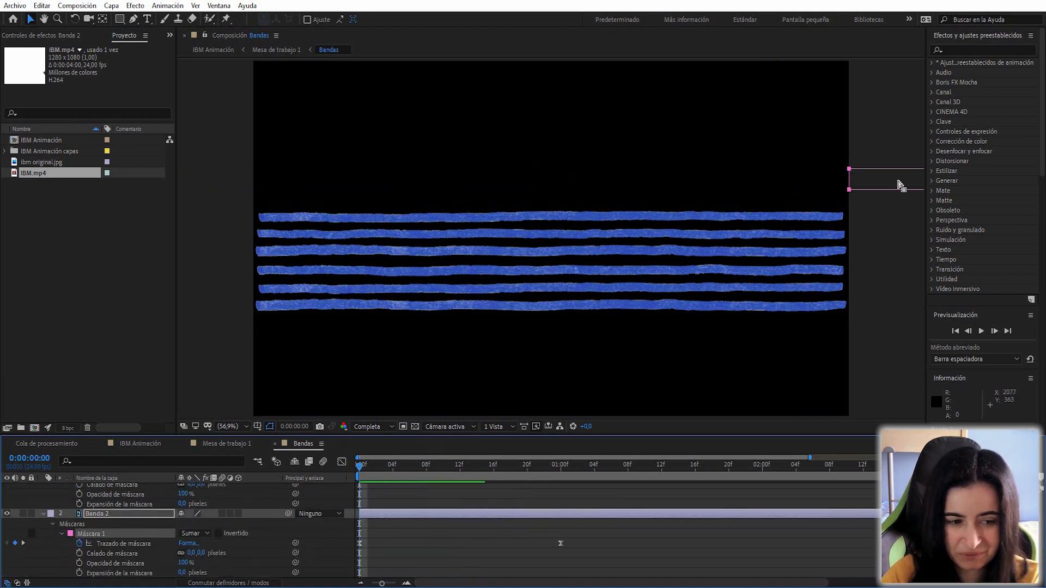
pyautogui.moveTo(891, 177); pyautogui.dragTo(892, 207)
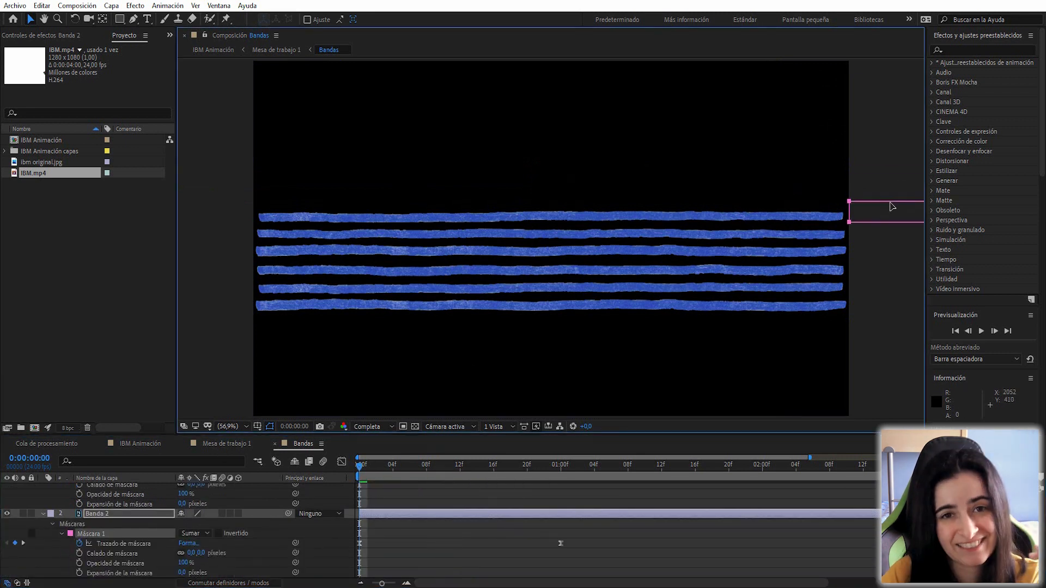
pyautogui.click(359, 543)
pyautogui.moveTo(892, 194); pyautogui.dragTo(888, 226)
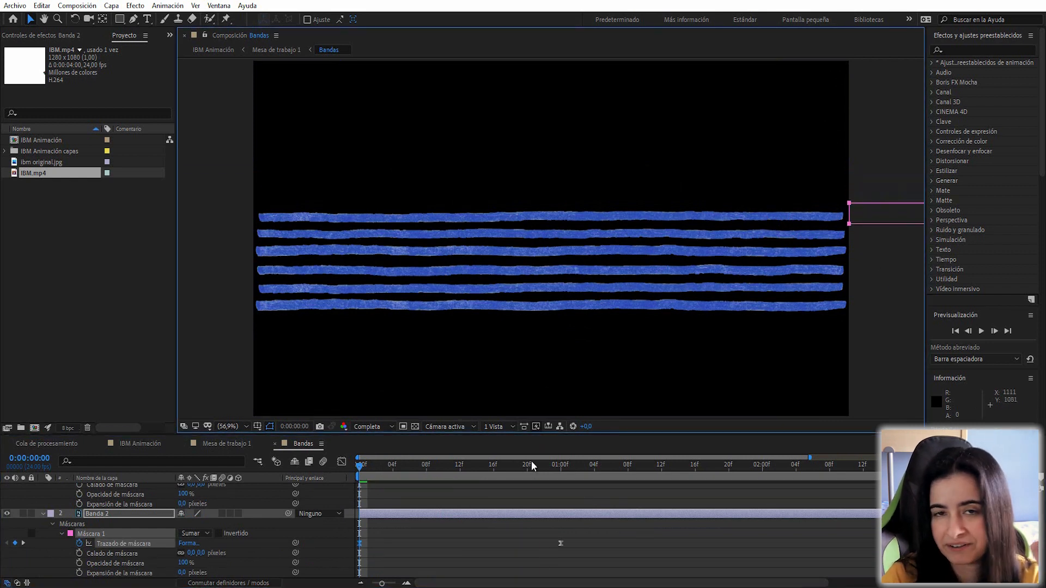
# Lower Banda 2's mask at 0:00:01:00 to match its start height and preview the stripe's reveal
pyautogui.moveTo(532, 464); pyautogui.dragTo(561, 464)
pyautogui.moveTo(242, 195); pyautogui.dragTo(242, 232)
pyautogui.click(362, 464)
pyautogui.press('space')
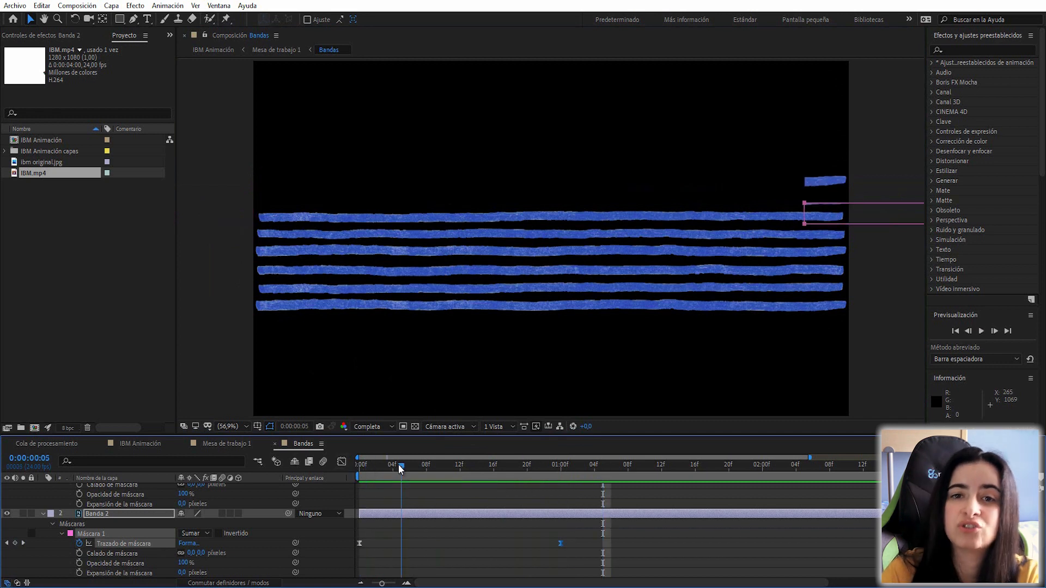
pyautogui.press('space')
# Raise Banda 2's mask slightly at 0:00:00:00 and 0:00:01:00 so it covers the second stripe, and preview the reveal
pyautogui.moveTo(874, 208); pyautogui.dragTo(872, 195)
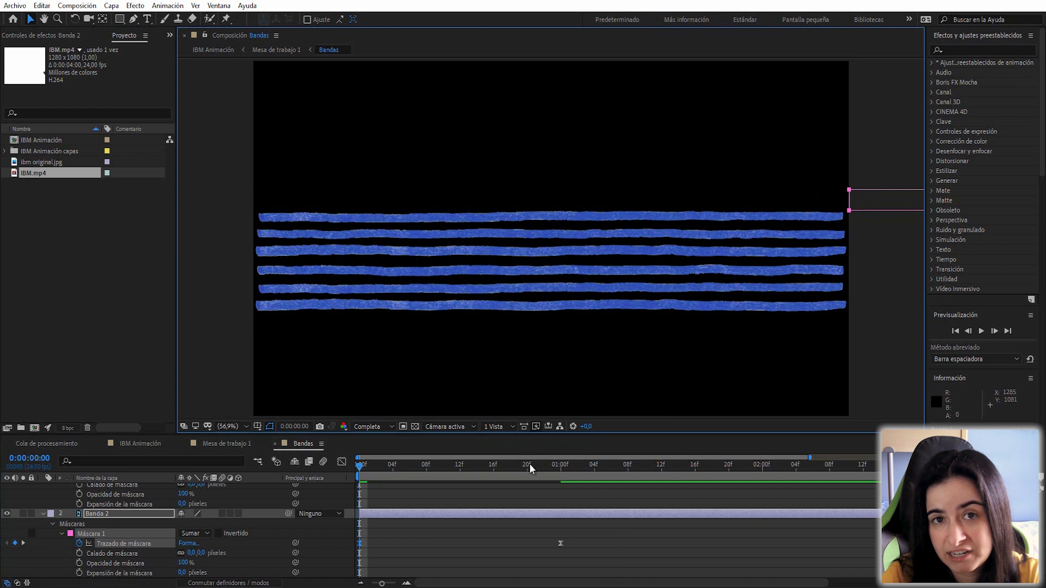
pyautogui.click(561, 465)
pyautogui.press('space')
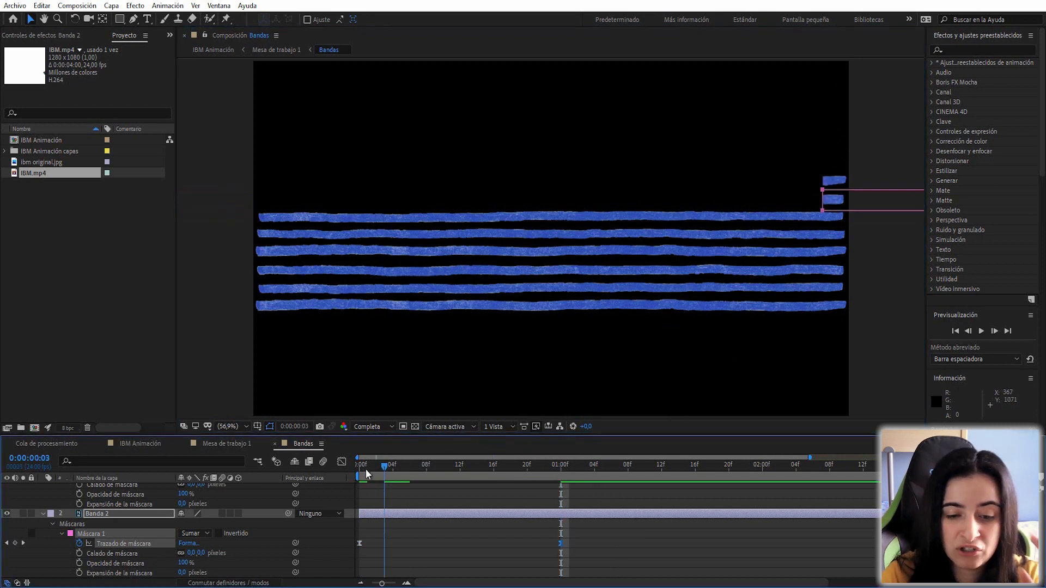
pyautogui.press('space')
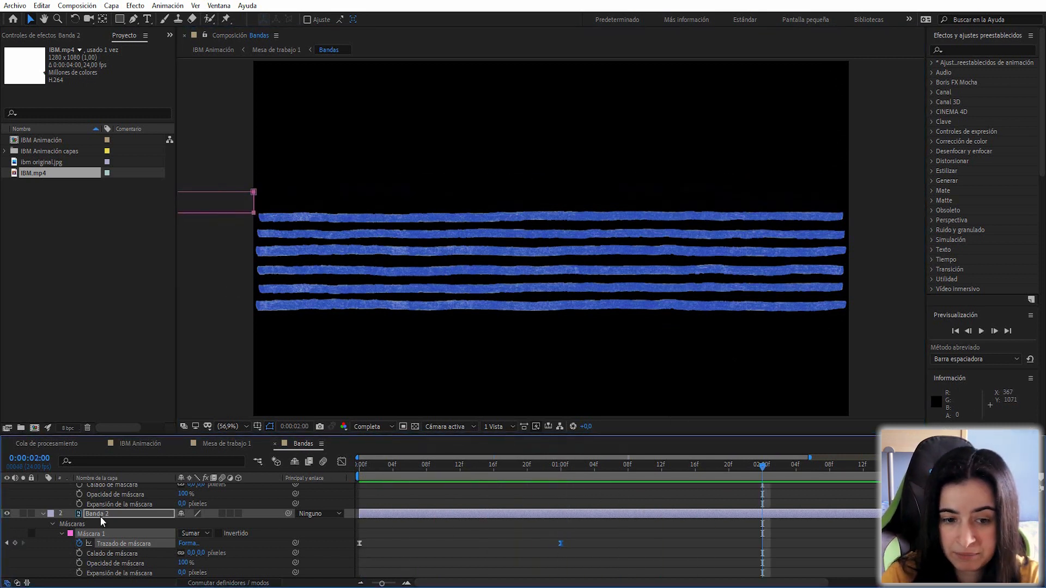
# Collapse the mask and layer properties of Banda 1 and Banda 2
pyautogui.scroll(3, 101, 517)
pyautogui.click(52, 498)
pyautogui.click(51, 518)
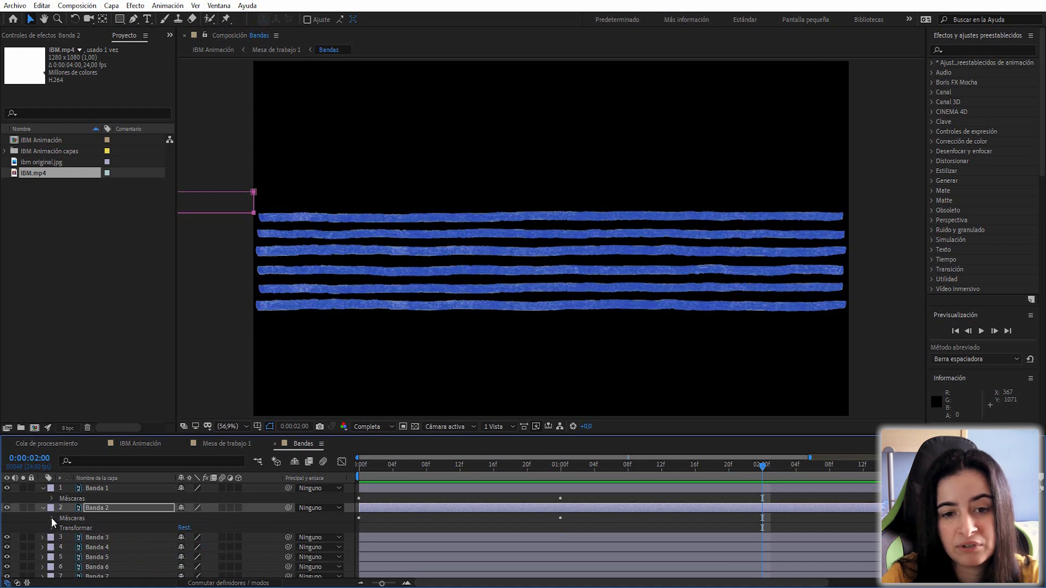
pyautogui.click(43, 508)
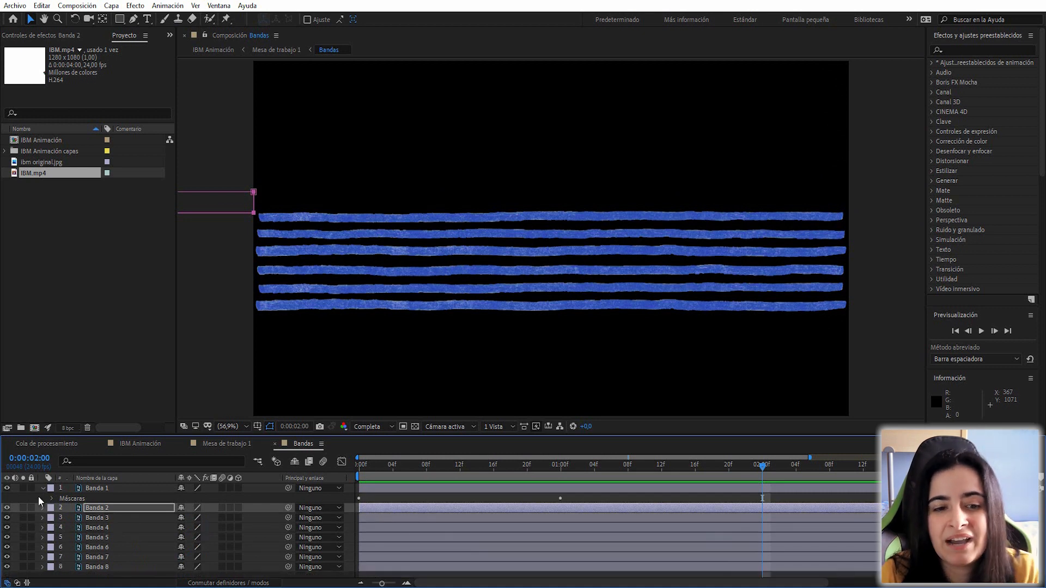
pyautogui.click(43, 488)
# Paste the keyframed mask onto Banda 3 at 0:00:00:00 and lower it to the third stripe's height
pyautogui.click(99, 510)
pyautogui.moveTo(376, 467); pyautogui.dragTo(364, 469)
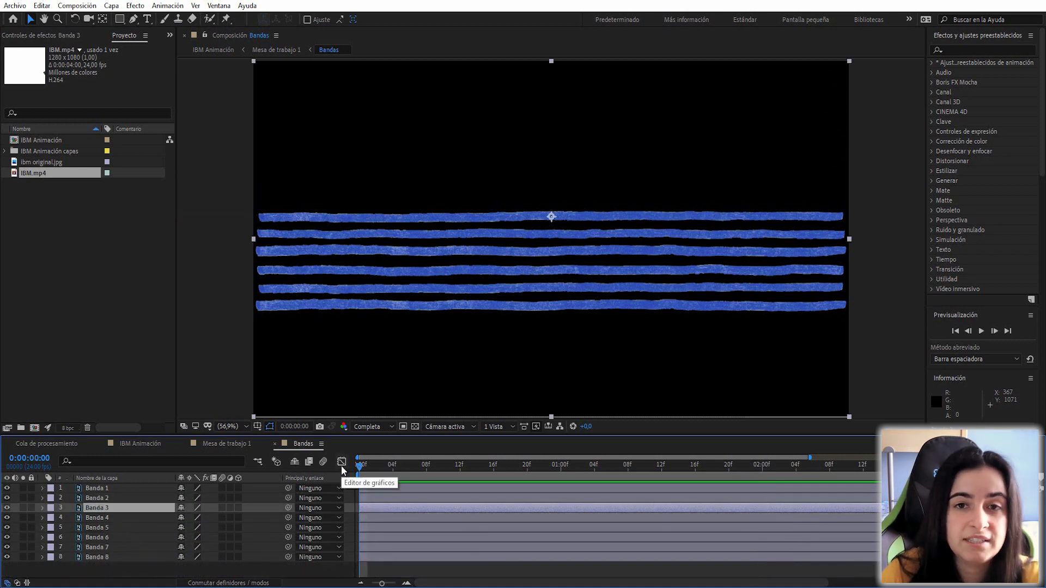
pyautogui.click(341, 462)
pyautogui.press('m')
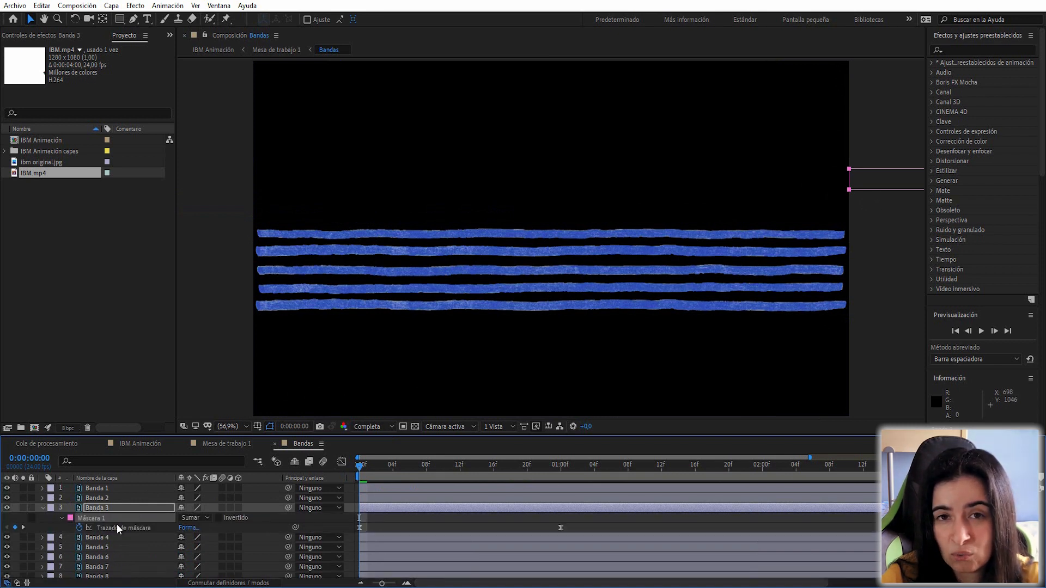
pyautogui.moveTo(877, 203); pyautogui.dragTo(882, 231)
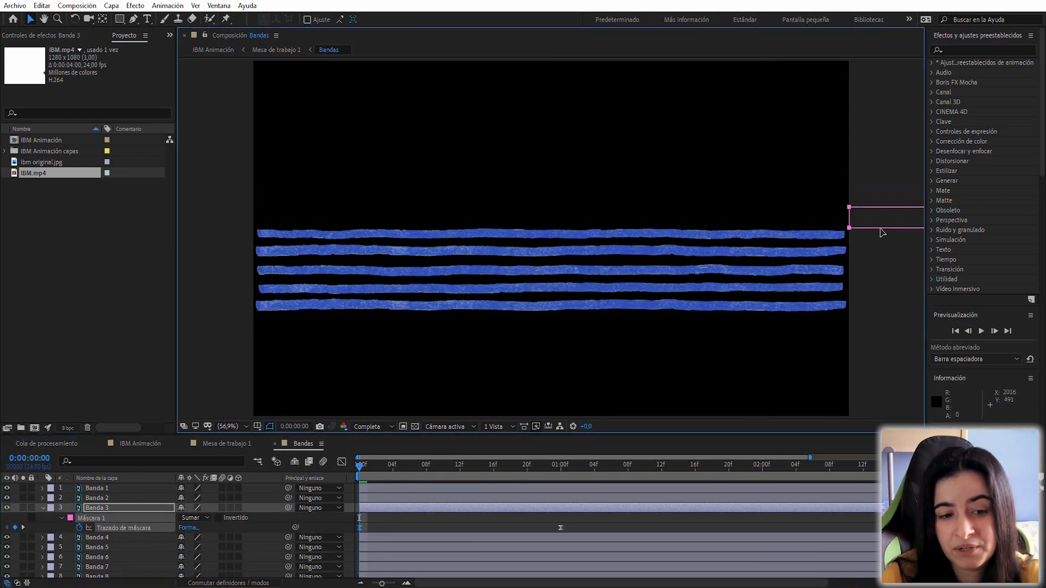
# Lower Banda 3's mask to the third stripe's height at 0:00:01:00 and preview the reveal
pyautogui.click(559, 529)
pyautogui.click(561, 469)
pyautogui.moveTo(233, 189); pyautogui.dragTo(235, 226)
pyautogui.moveTo(411, 464); pyautogui.dragTo(485, 466)
pyautogui.press('k')
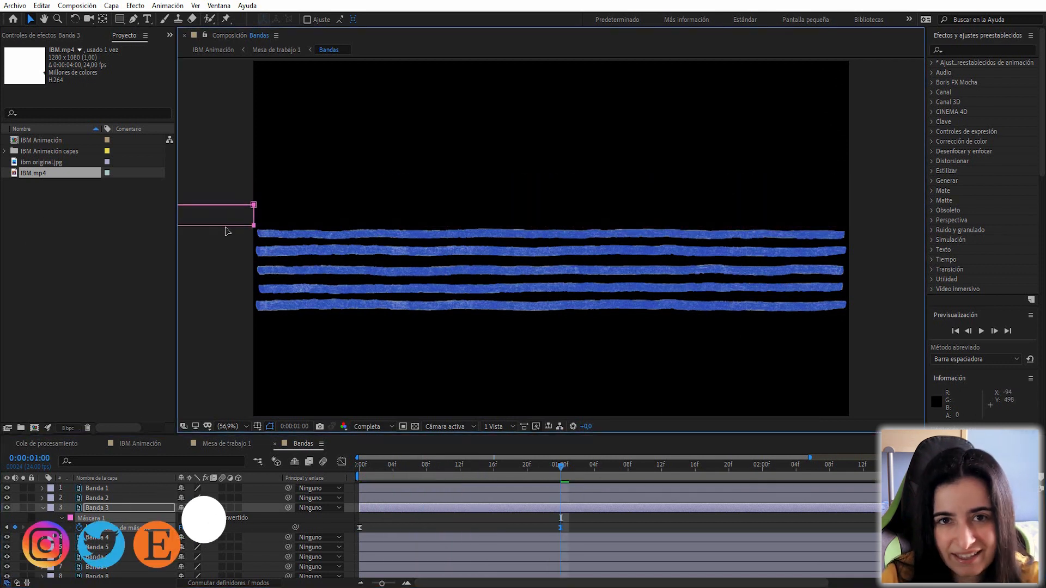
pyautogui.press('space')
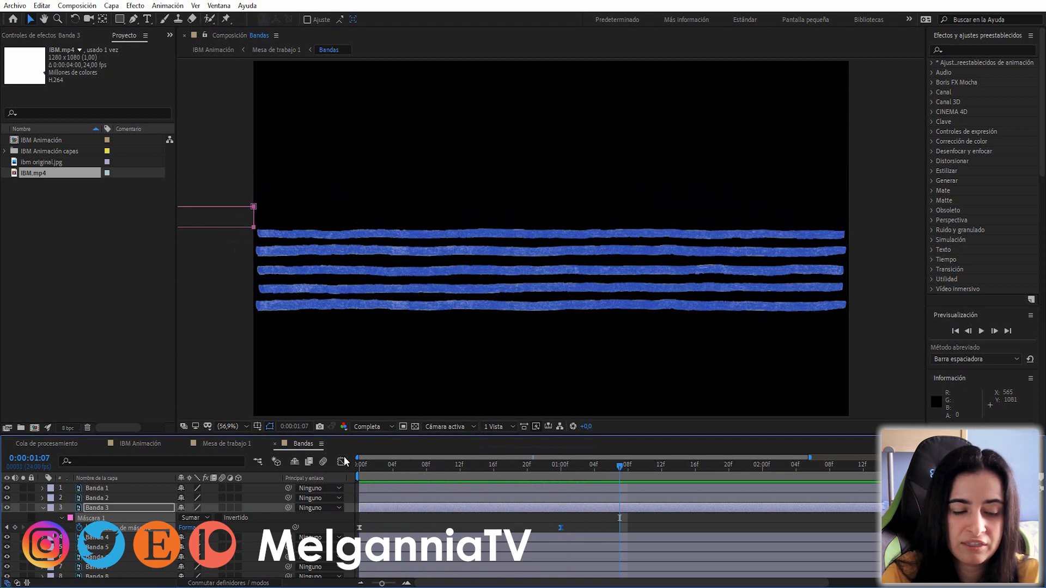
# Offset Banda 2 to start at frame 2 and Banda 3 at frame 4, and preview the stagger
pyautogui.click(427, 478)
pyautogui.moveTo(377, 499); pyautogui.dragTo(523, 516)
pyautogui.moveTo(417, 473); pyautogui.dragTo(393, 499)
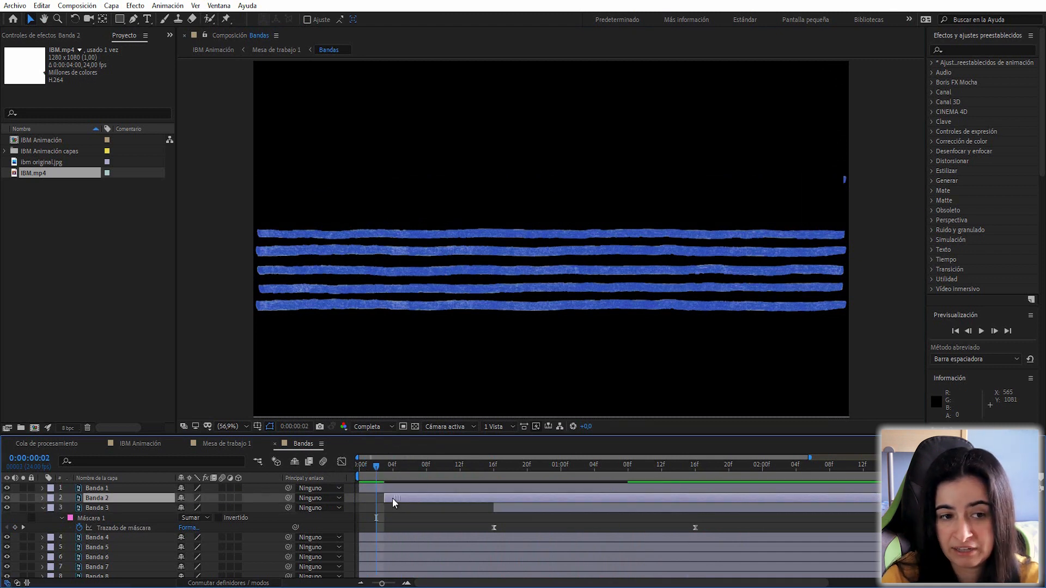
pyautogui.moveTo(505, 513); pyautogui.dragTo(404, 513)
pyautogui.press('space')
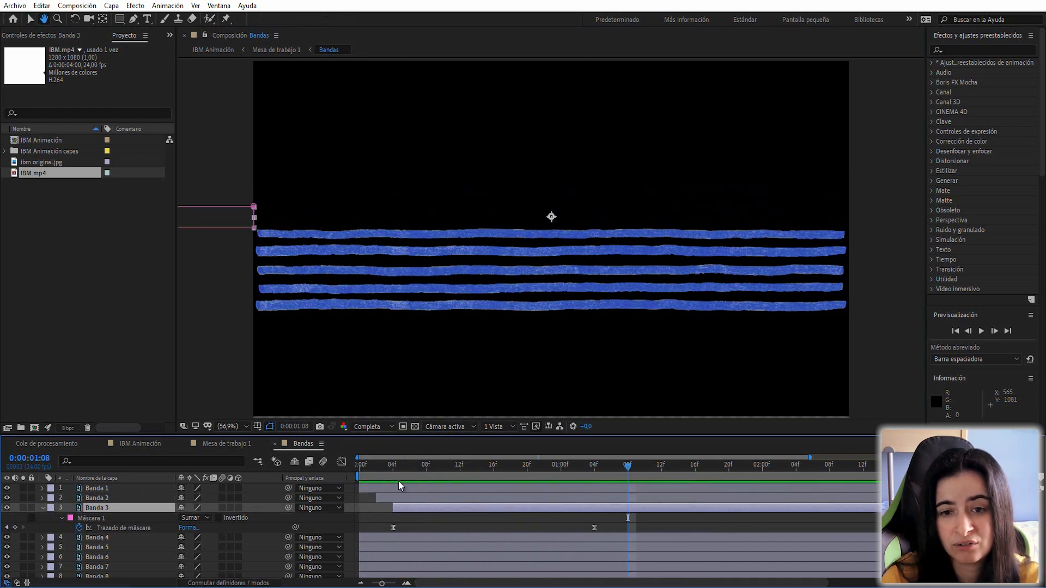
# Paste the keyframed mask onto Banda 4 and lower it to the fourth stripe's height at 0:00:00:00 and 0:00:01:00
pyautogui.click(150, 537)
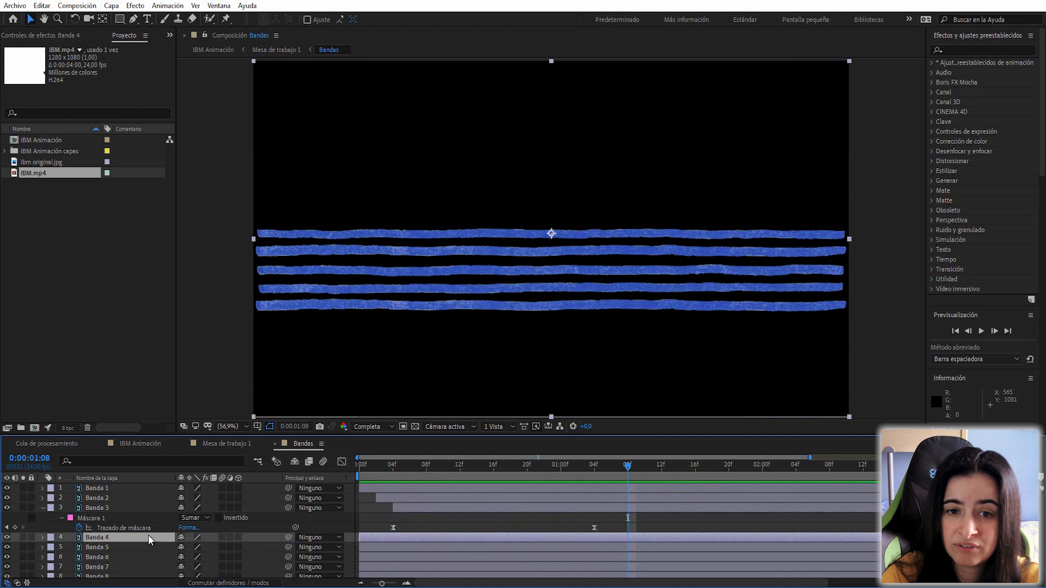
pyautogui.scroll(-1, 306, 528)
pyautogui.click(359, 468)
pyautogui.hotkey('ctrl', 'v')
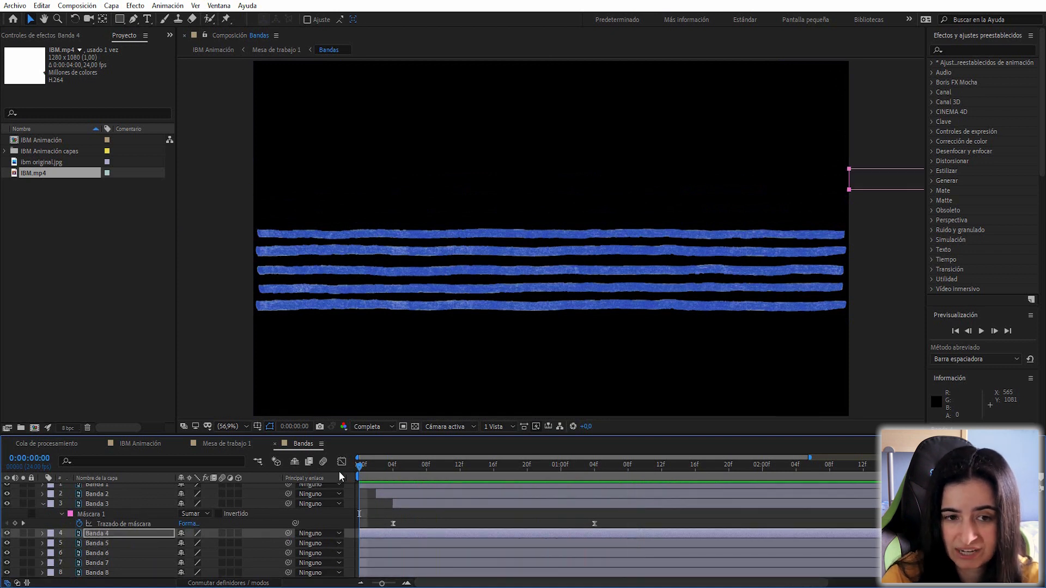
pyautogui.press('u')
pyautogui.click(359, 553)
pyautogui.moveTo(870, 196); pyautogui.dragTo(863, 247)
pyautogui.moveTo(464, 471); pyautogui.dragTo(556, 493)
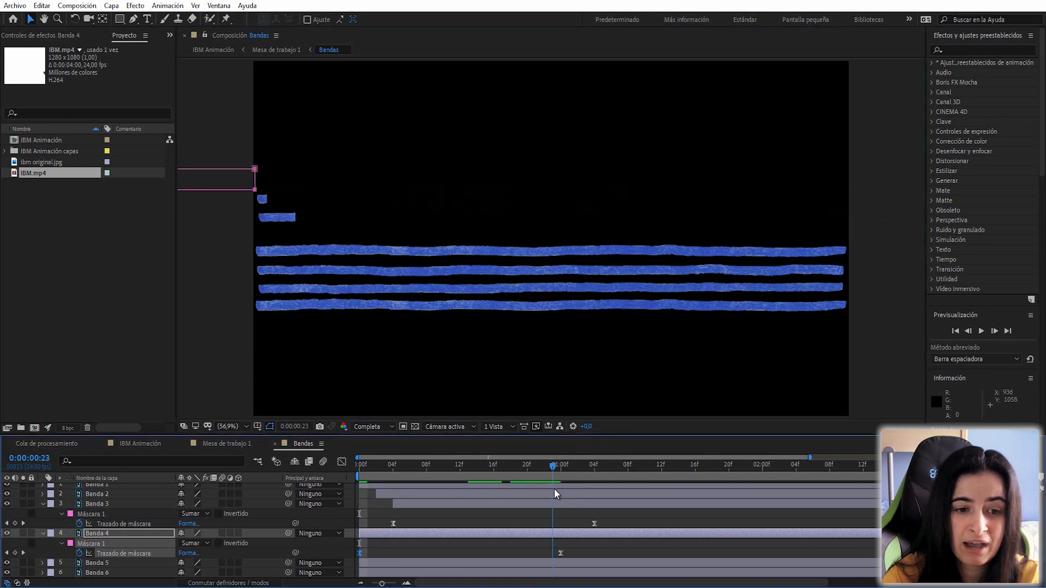
pyautogui.moveTo(237, 191); pyautogui.dragTo(237, 214)
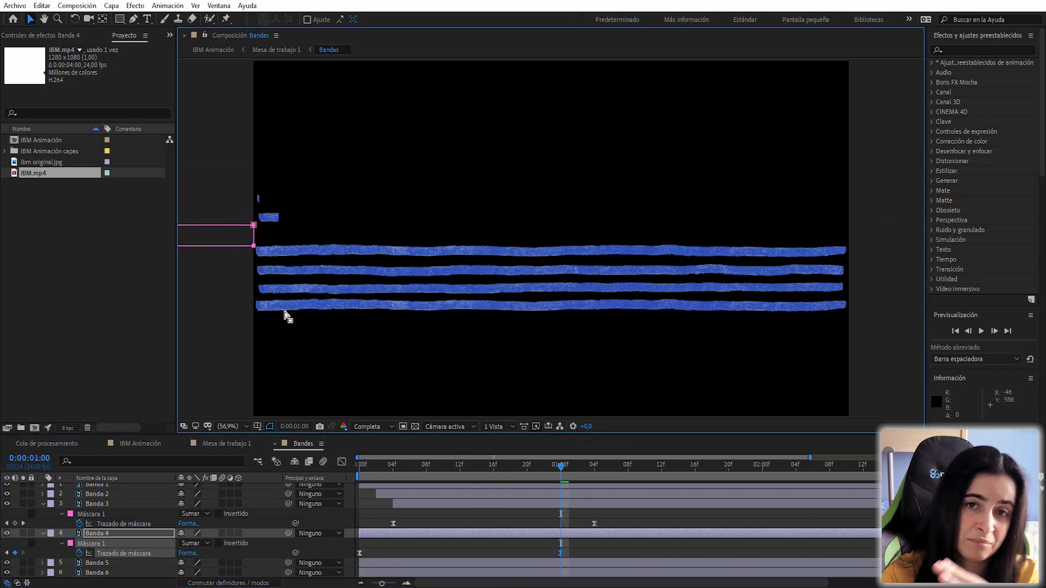
# Offset Banda 4 to start at frame 6, collapse the Banda 3 and Banda 4 properties, and preview the stripes
pyautogui.moveTo(555, 470); pyautogui.dragTo(344, 472)
pyautogui.moveTo(372, 534); pyautogui.dragTo(420, 533)
pyautogui.keyDown('ctrl'); pyautogui.click(91, 502); pyautogui.keyUp('ctrl')
pyautogui.press('u')
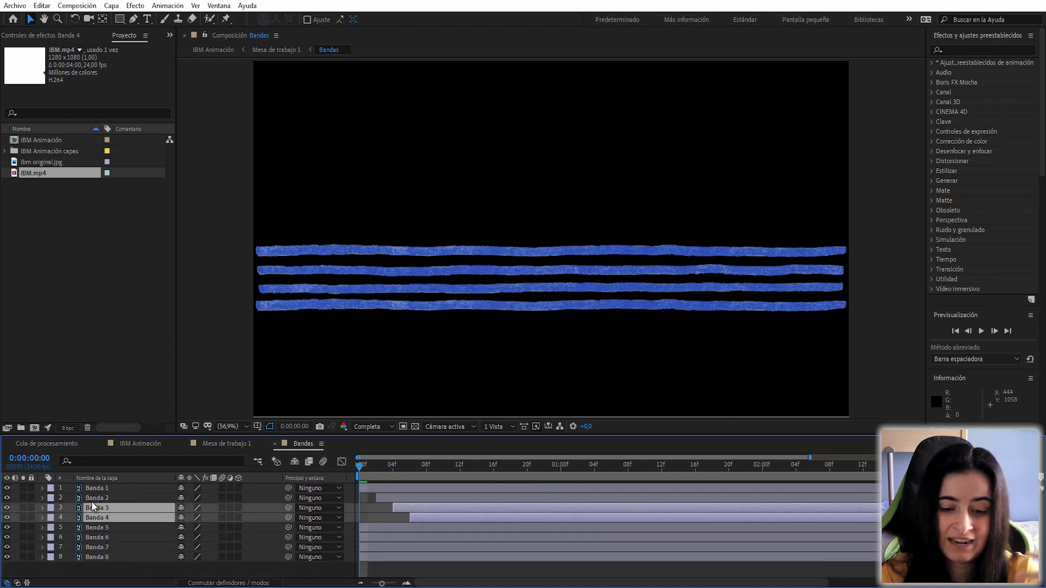
pyautogui.press('space')
pyautogui.press('space')
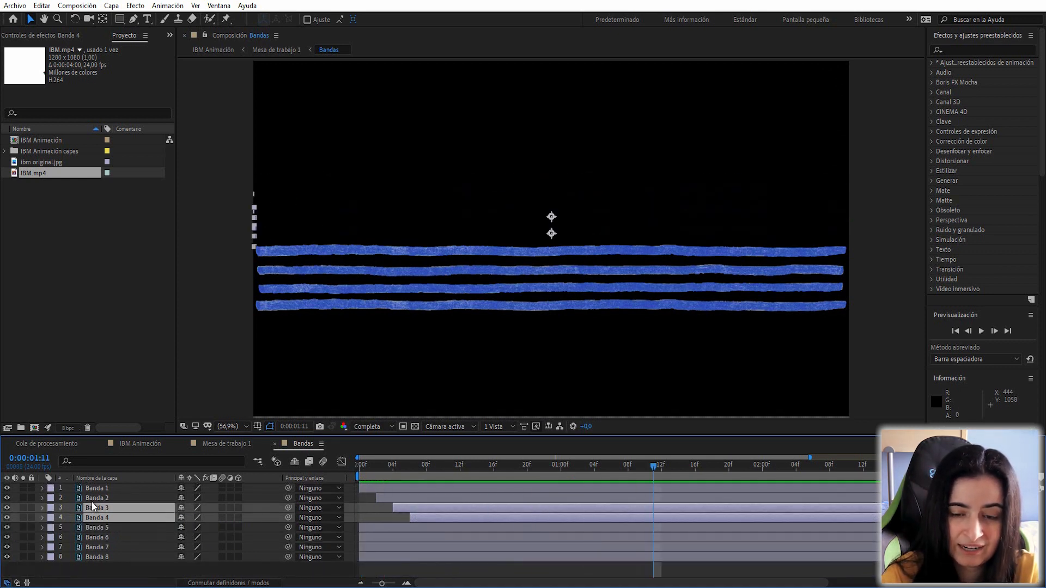
# Stagger Banda 2 through Banda 8 one frame apart, with Banda 2 starting at frame 1 and Banda 8 at frame 7
pyautogui.click(403, 498)
pyautogui.moveTo(440, 509); pyautogui.dragTo(404, 518)
pyautogui.moveTo(384, 469); pyautogui.dragTo(341, 467)
pyautogui.press('space')
pyautogui.press('space')
pyautogui.moveTo(361, 527); pyautogui.dragTo(430, 558)
pyautogui.click(401, 528)
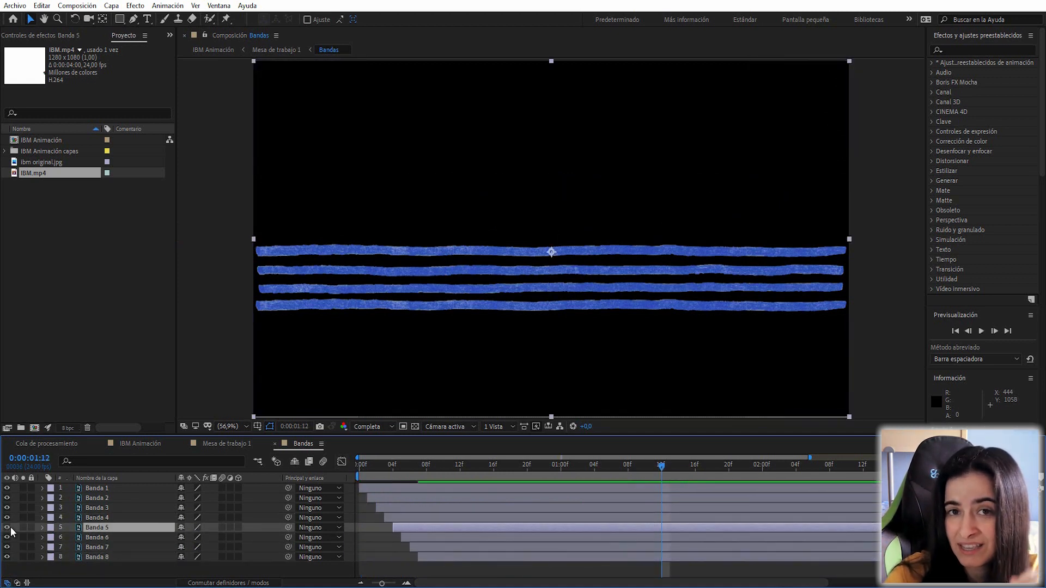
# Undo the one-frame start offsets of Banda 5 through Banda 8
pyautogui.click(394, 471)
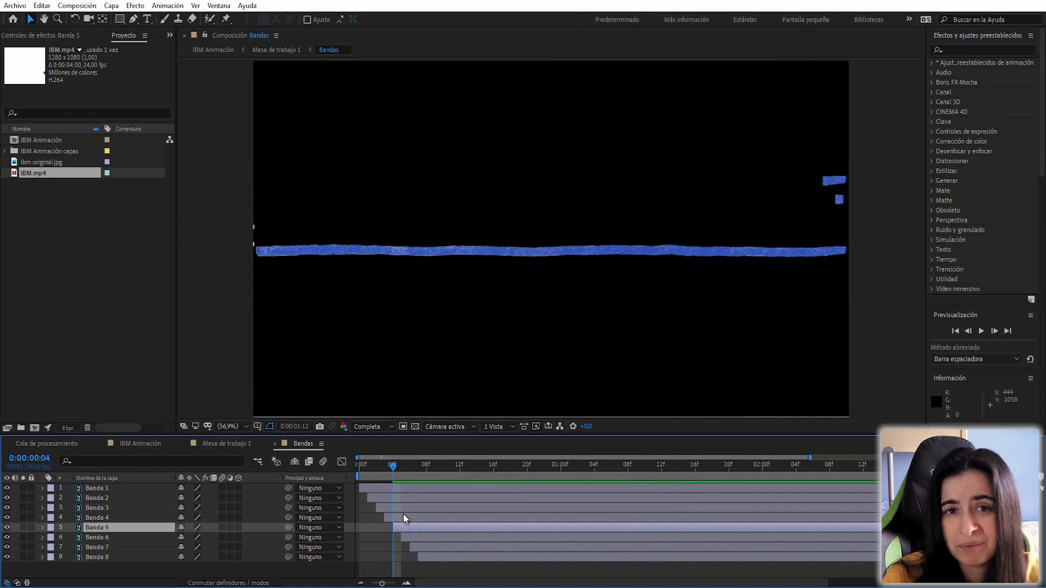
pyautogui.hotkey('ctrl', 'z')
pyautogui.hotkey('ctrl', 'z')
pyautogui.hotkey('ctrl', 'z')
pyautogui.hotkey('ctrl', 'z')
# Paste the keyframed mask onto Banda 5, lower it to the fifth stripe's height at 0:00:00:00 and 0:00:01:00, and preview the reveal
pyautogui.click(359, 469)
pyautogui.hotkey('ctrl', 'v')
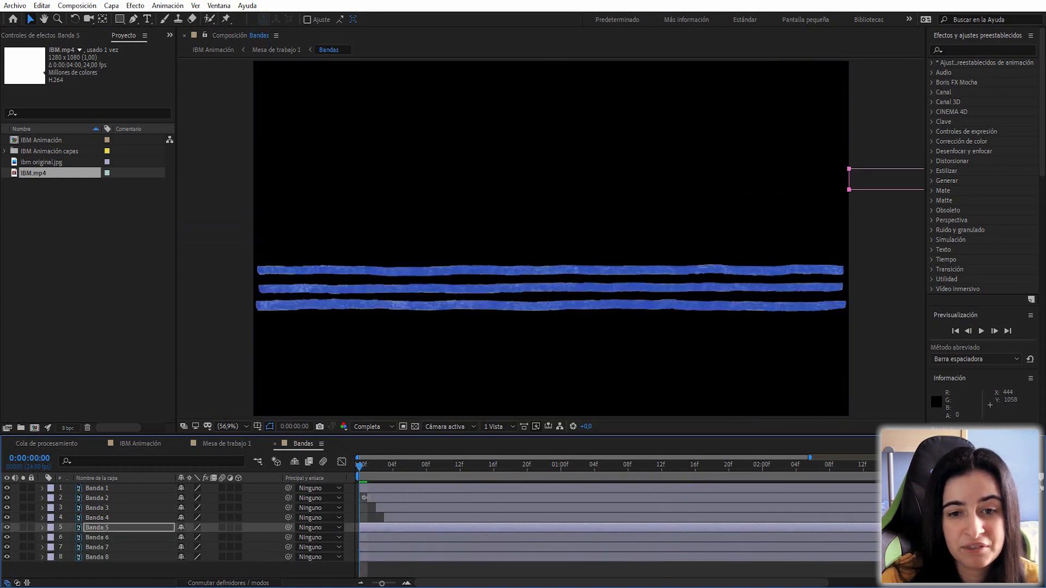
pyautogui.press('m')
pyautogui.moveTo(886, 194); pyautogui.dragTo(878, 267)
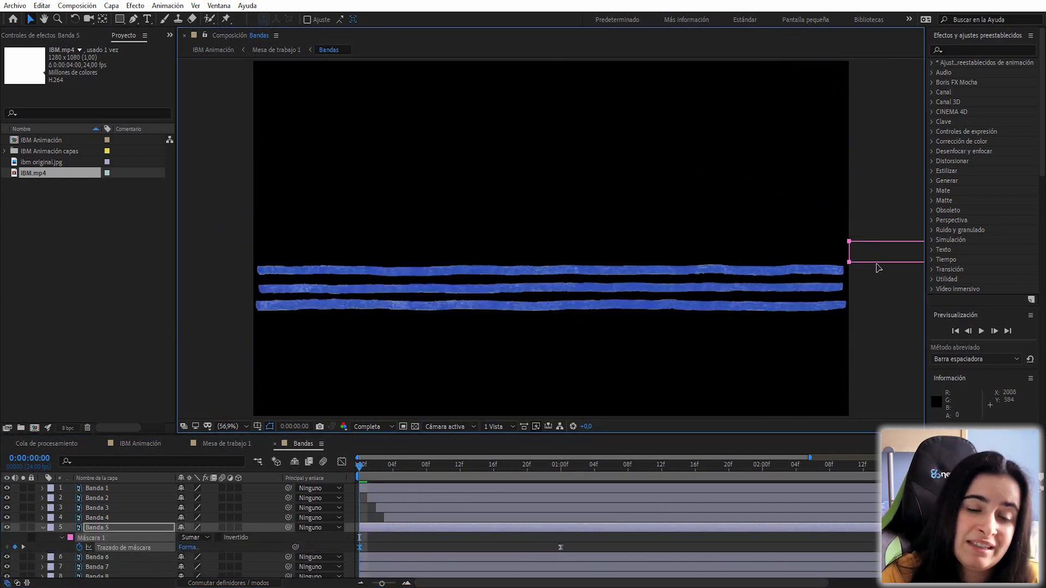
pyautogui.click(559, 472)
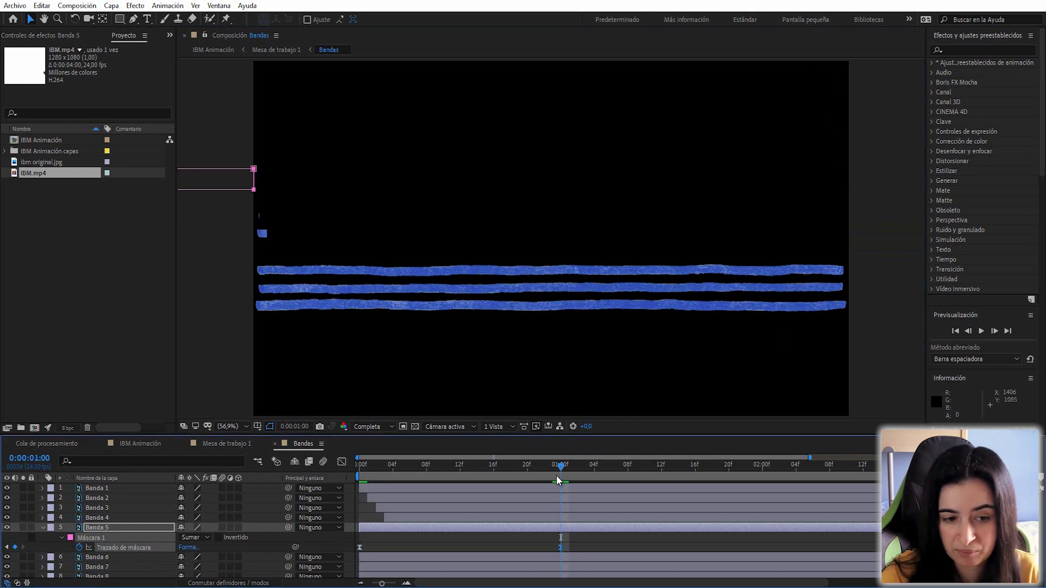
pyautogui.moveTo(229, 187); pyautogui.dragTo(229, 262)
pyautogui.moveTo(499, 470); pyautogui.dragTo(561, 471)
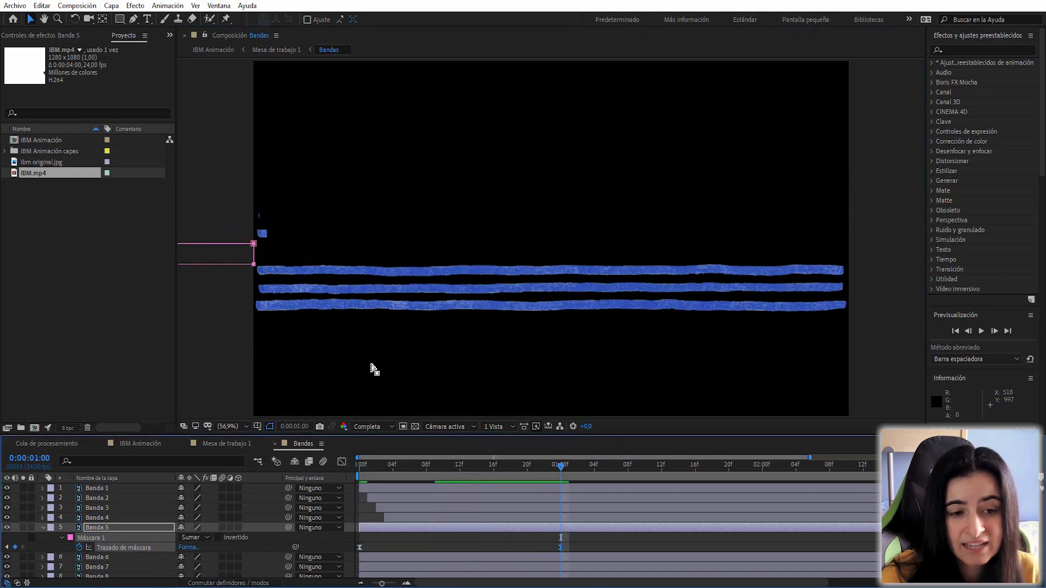
pyautogui.press('Home')
pyautogui.click(906, 268)
pyautogui.press('space')
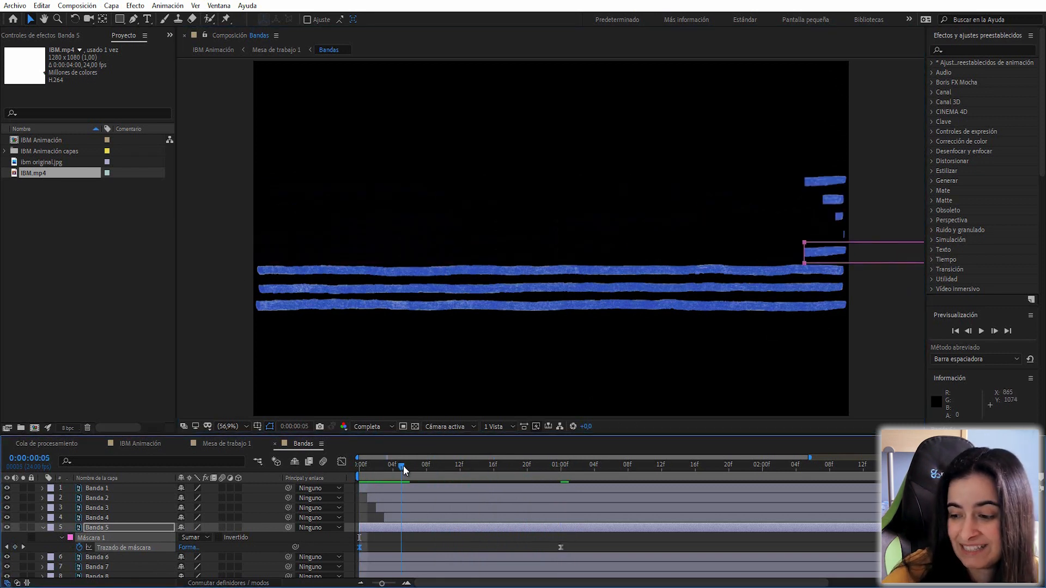
pyautogui.press('space')
# Paste the keyframed mask onto Banda 6 and lower it to the sixth stripe's height at 0:00:00:00 and 0:00:01:00
pyautogui.click(369, 558)
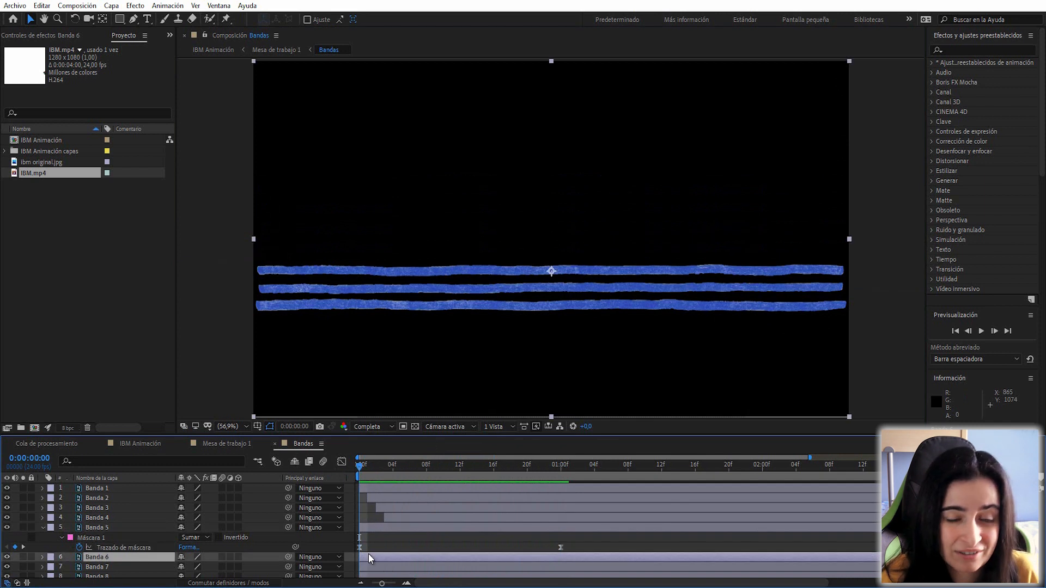
pyautogui.hotkey('ctrl', 'v')
pyautogui.click(267, 558)
pyautogui.press('u')
pyautogui.scroll(-4, 376, 543)
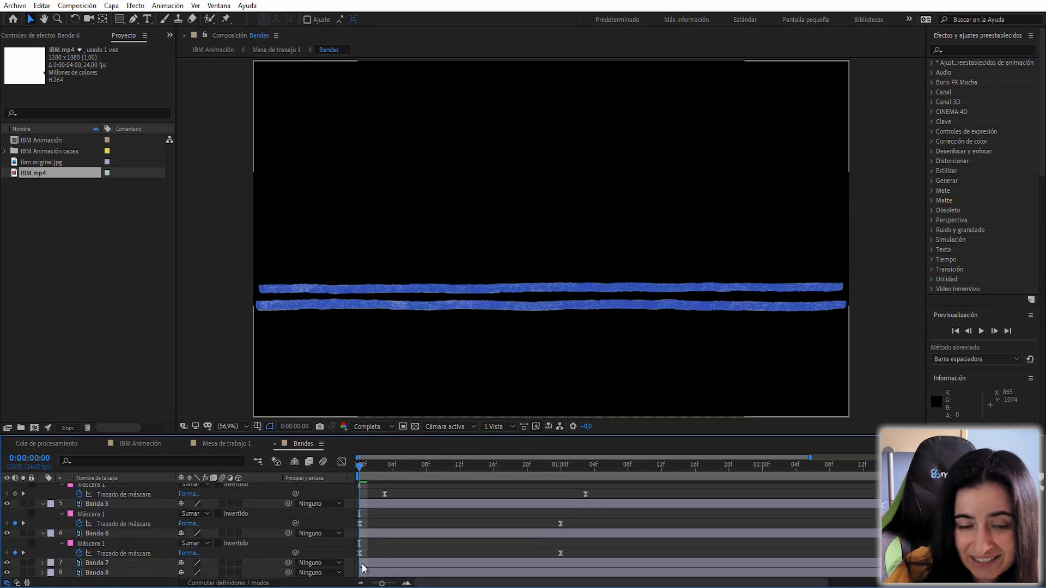
pyautogui.click(359, 553)
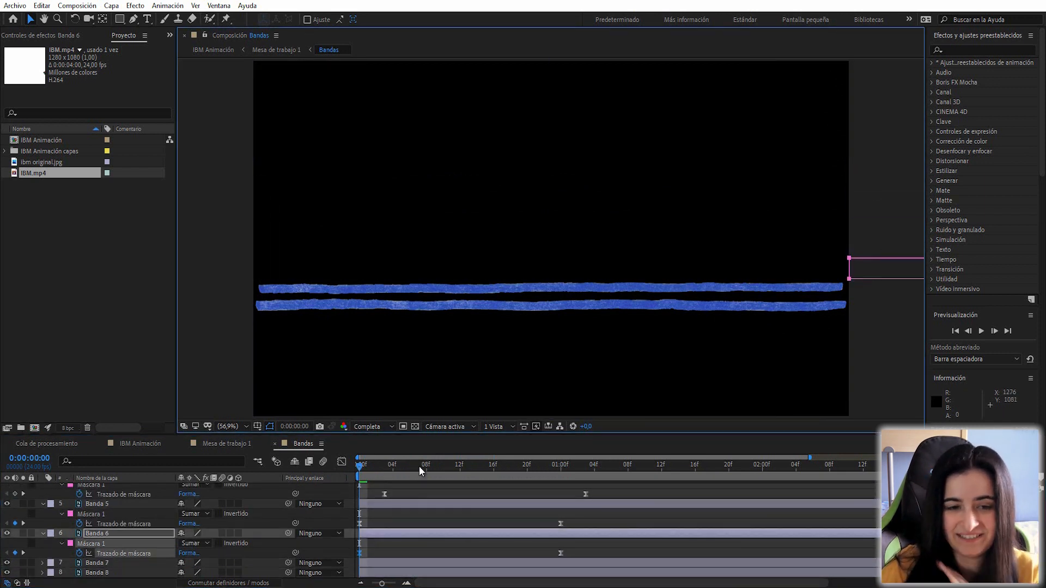
pyautogui.moveTo(420, 467); pyautogui.dragTo(567, 561)
pyautogui.moveTo(246, 200); pyautogui.dragTo(243, 255)
pyautogui.moveTo(576, 459); pyautogui.dragTo(342, 463)
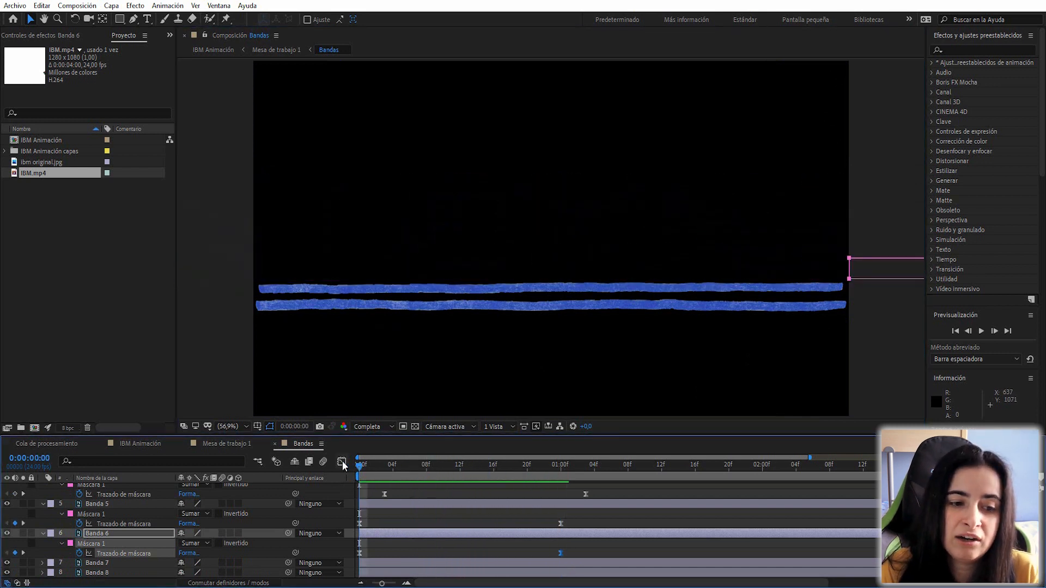
# Paste the keyframed mask onto Banda 7 and lower it to the seventh stripe's height at 0:00:00:00 and 0:00:01:00
pyautogui.click(158, 563)
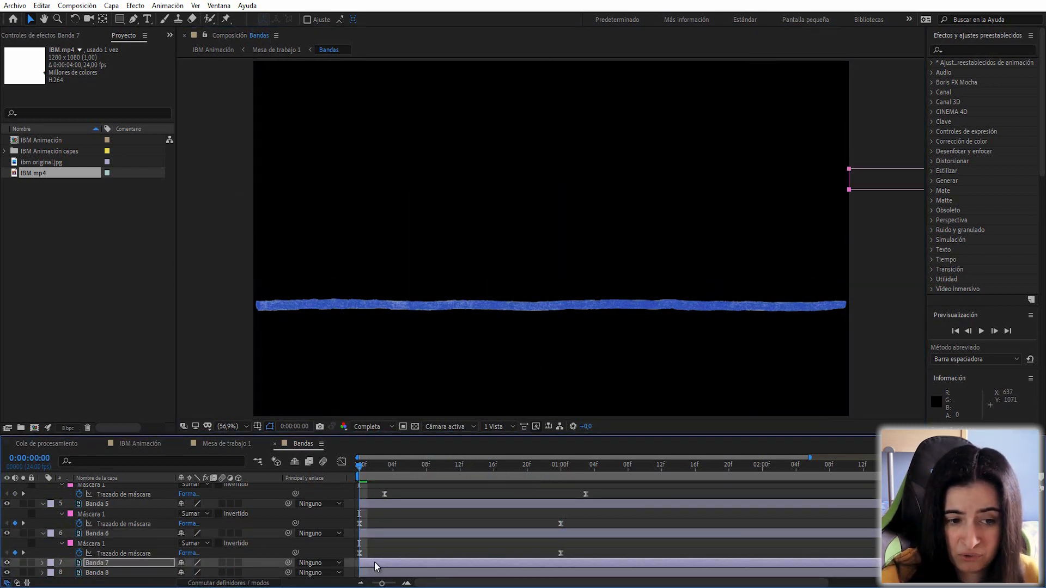
pyautogui.press('m')
pyautogui.moveTo(862, 191); pyautogui.dragTo(869, 290)
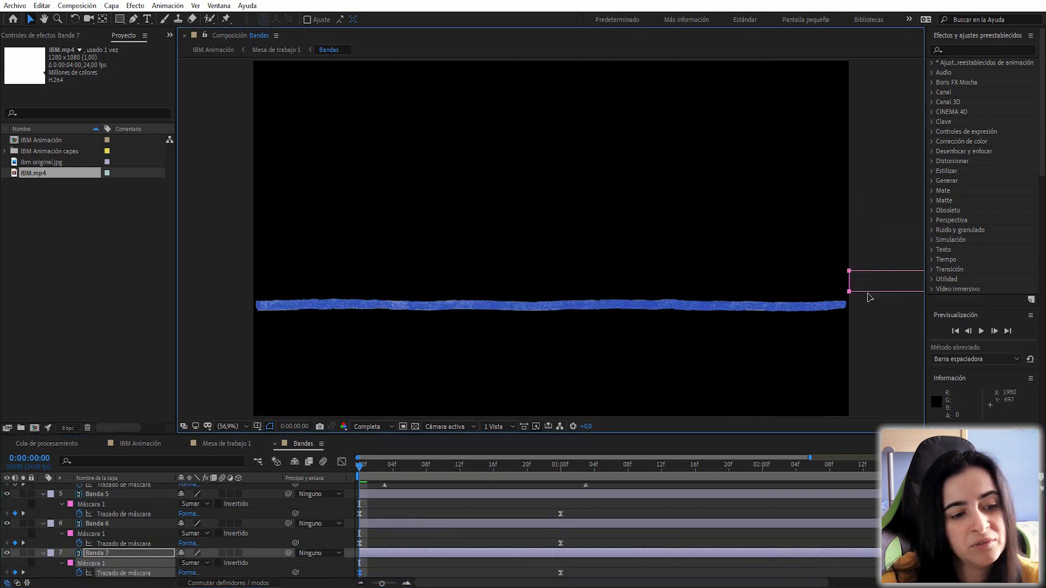
pyautogui.click(558, 467)
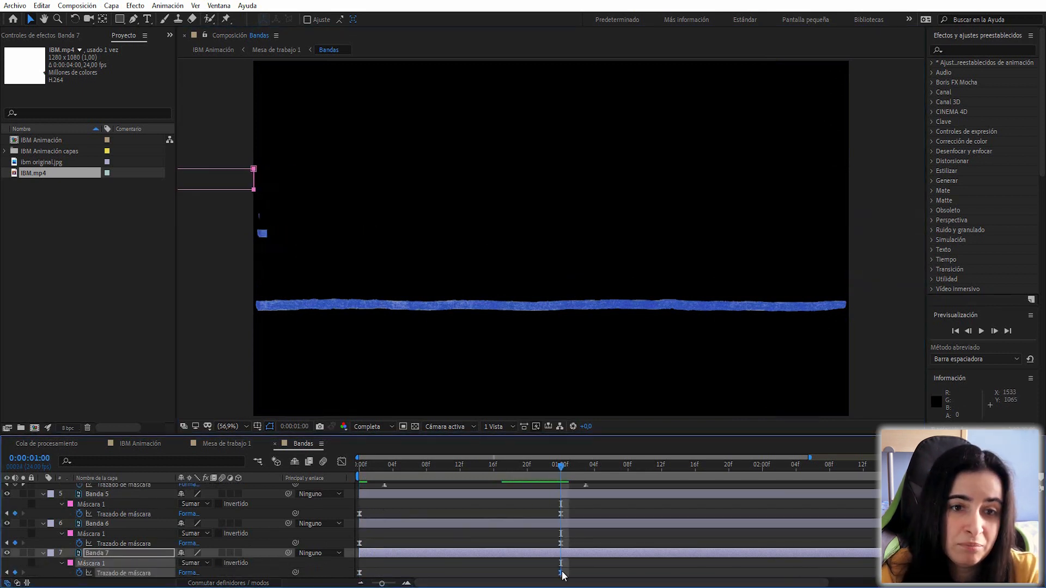
pyautogui.moveTo(226, 196); pyautogui.dragTo(227, 199)
pyautogui.moveTo(561, 466); pyautogui.dragTo(445, 463)
# Paste the keyframed mask onto Banda 8, lower it to the eighth stripe's height at 0:00:00:10, and show the layer's keyframes
pyautogui.hotkey('ctrl', 'Down')
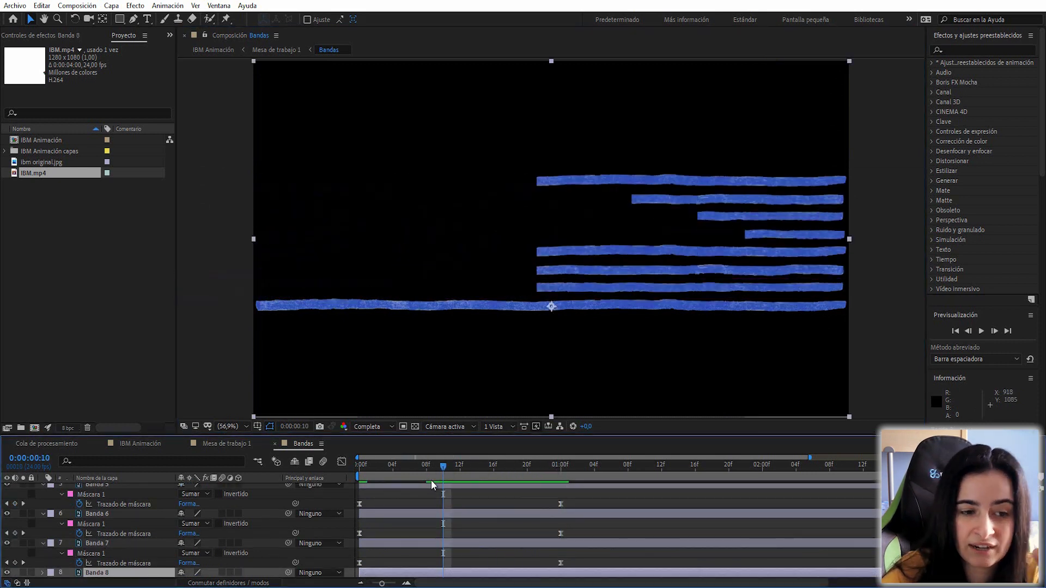
pyautogui.press('Home')
pyautogui.moveTo(371, 466); pyautogui.dragTo(444, 467)
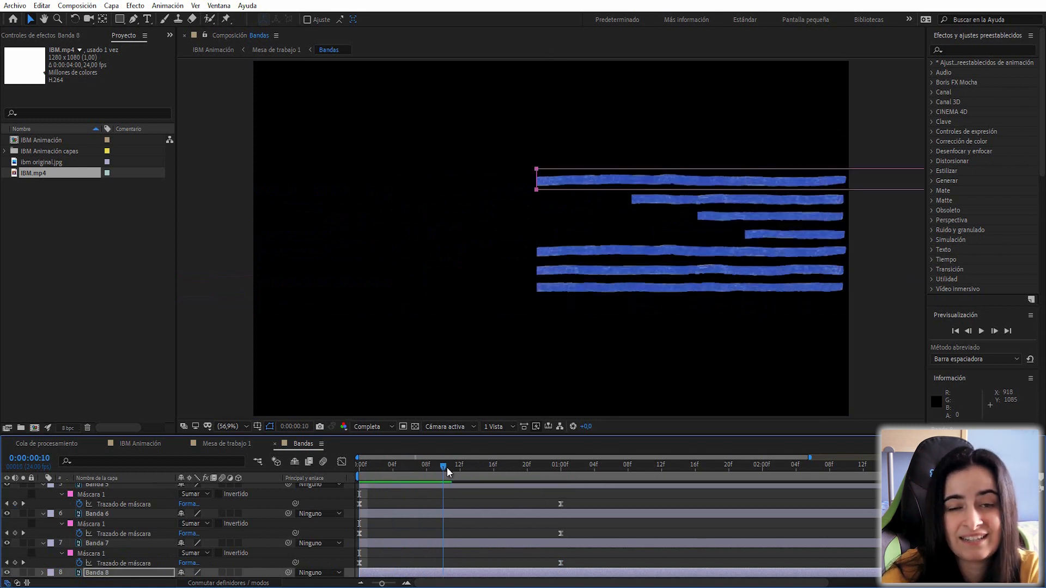
pyautogui.moveTo(773, 192); pyautogui.dragTo(760, 321)
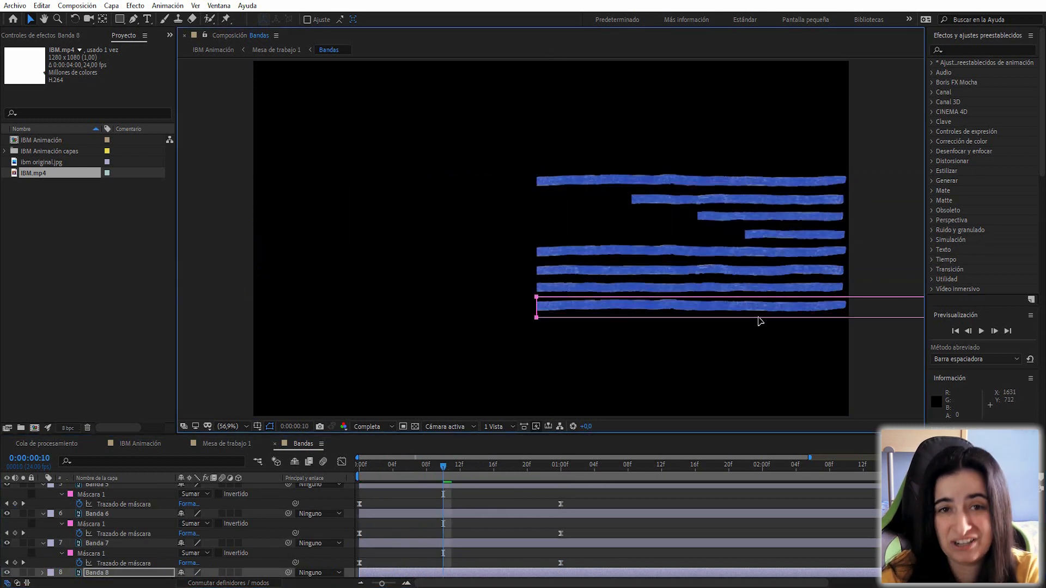
pyautogui.click(164, 577)
pyautogui.press('u')
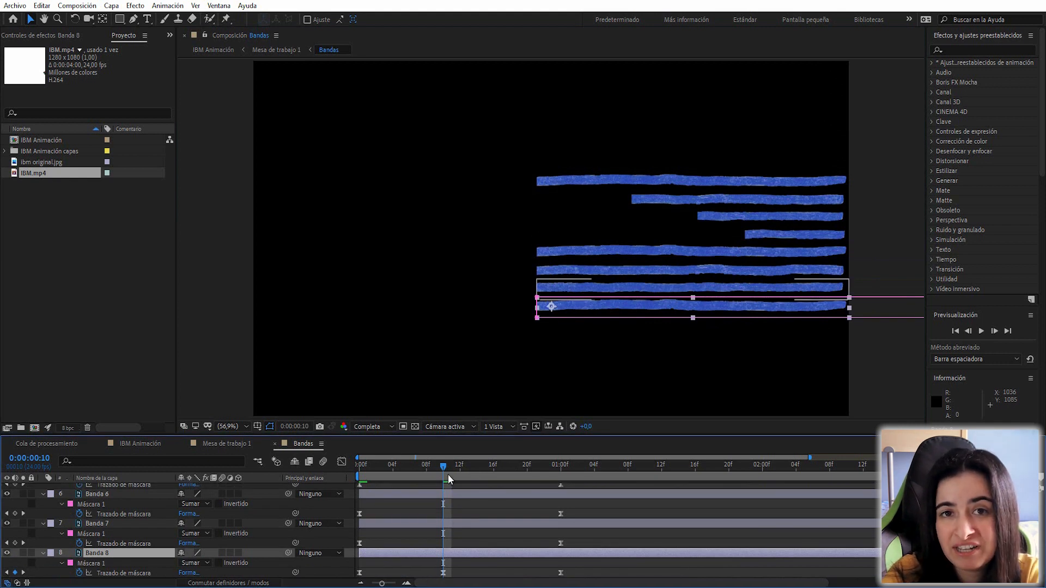
pyautogui.moveTo(447, 475)
pyautogui.mouseDown()
pyautogui.moveTo(504, 463)
pyautogui.moveTo(439, 478)
pyautogui.mouseUp()
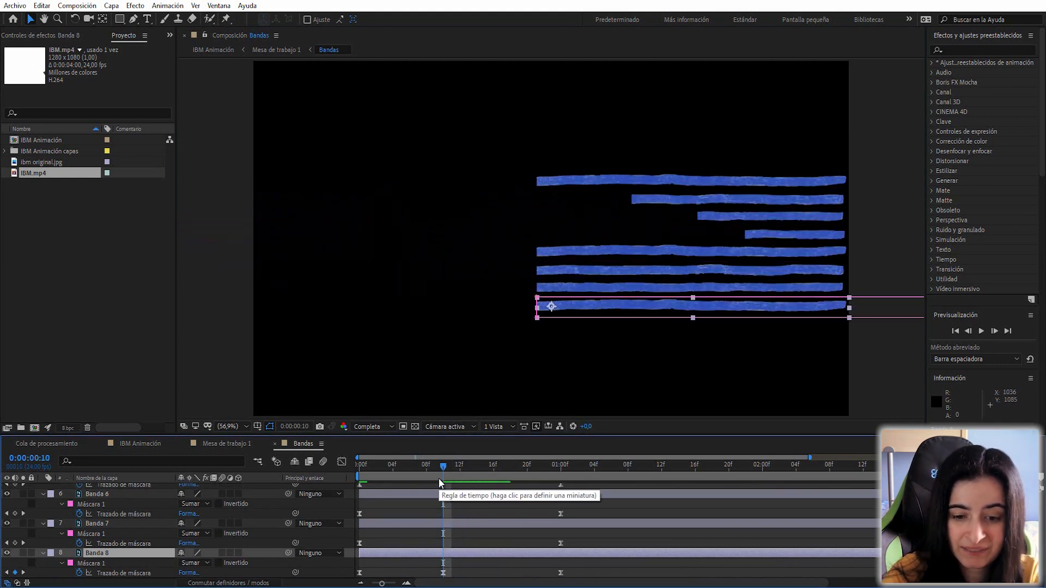
# Lower Banda 8's mask to about the eighth stripe's height at the 0:00:00:00 and 0:00:01:00 keyframes
pyautogui.moveTo(440, 479); pyautogui.dragTo(358, 496)
pyautogui.moveTo(896, 190); pyautogui.dragTo(890, 238)
pyautogui.moveTo(361, 469); pyautogui.dragTo(560, 494)
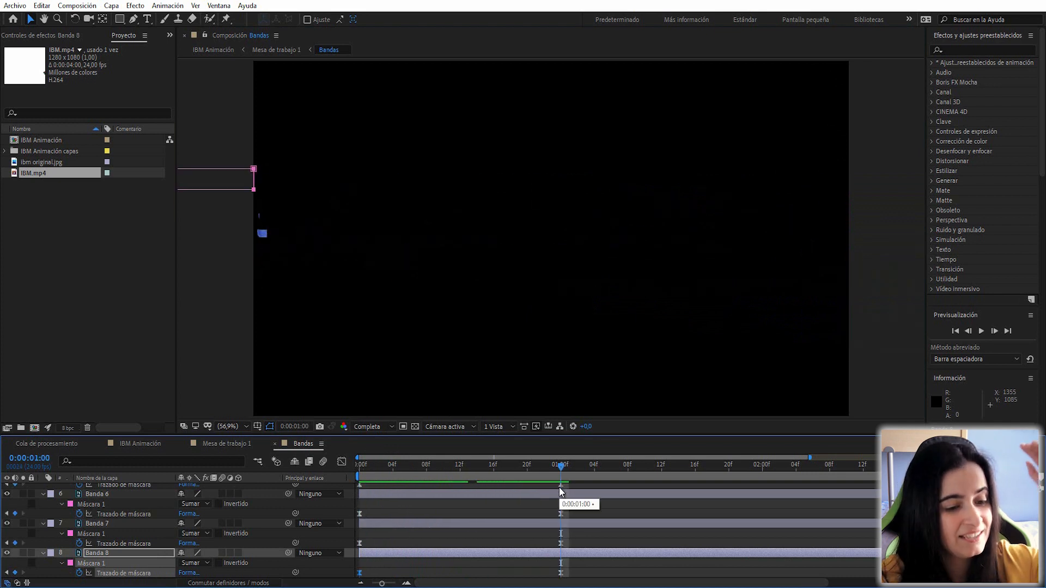
pyautogui.moveTo(233, 195); pyautogui.dragTo(236, 274)
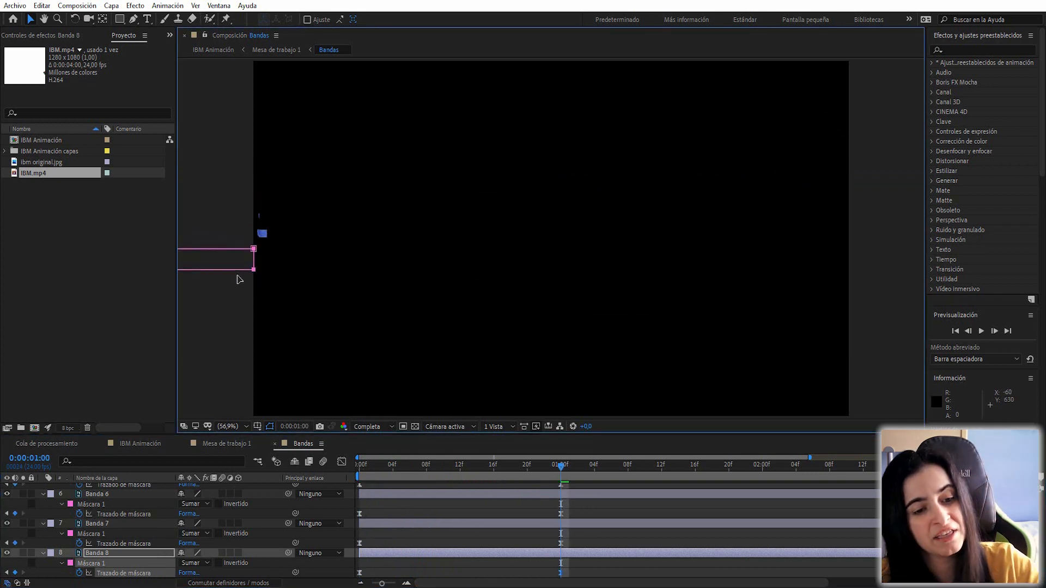
pyautogui.moveTo(562, 466)
pyautogui.mouseDown()
pyautogui.moveTo(504, 480)
pyautogui.moveTo(561, 479)
pyautogui.mouseUp()
pyautogui.moveTo(240, 321); pyautogui.dragTo(248, 299)
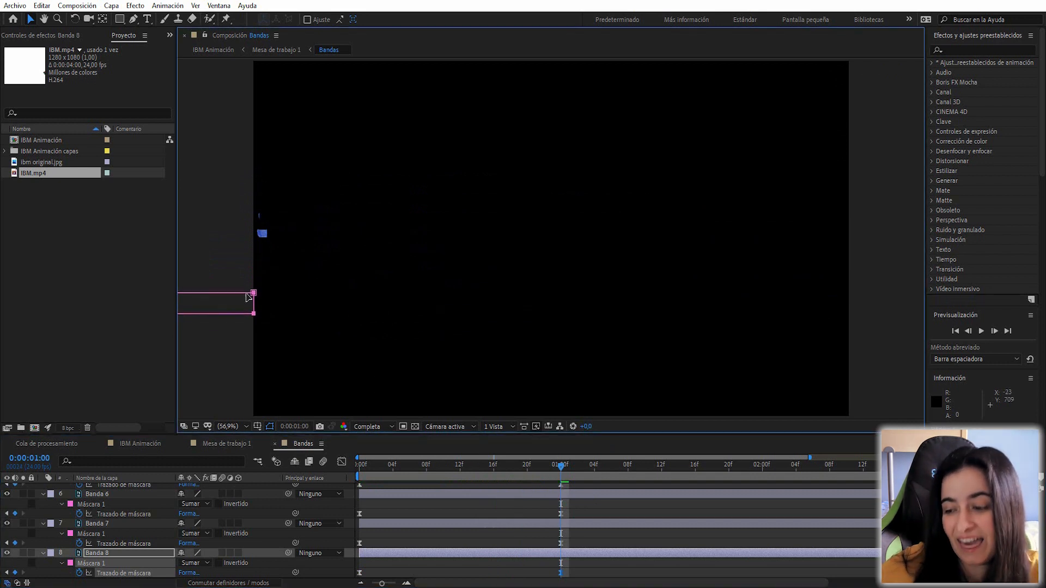
# Fine-tune the height of Banda 8's mask at 0:00:00:00 and 0:00:01:00 so it covers the eighth stripe, and scrub through the result
pyautogui.moveTo(560, 466); pyautogui.dragTo(360, 478)
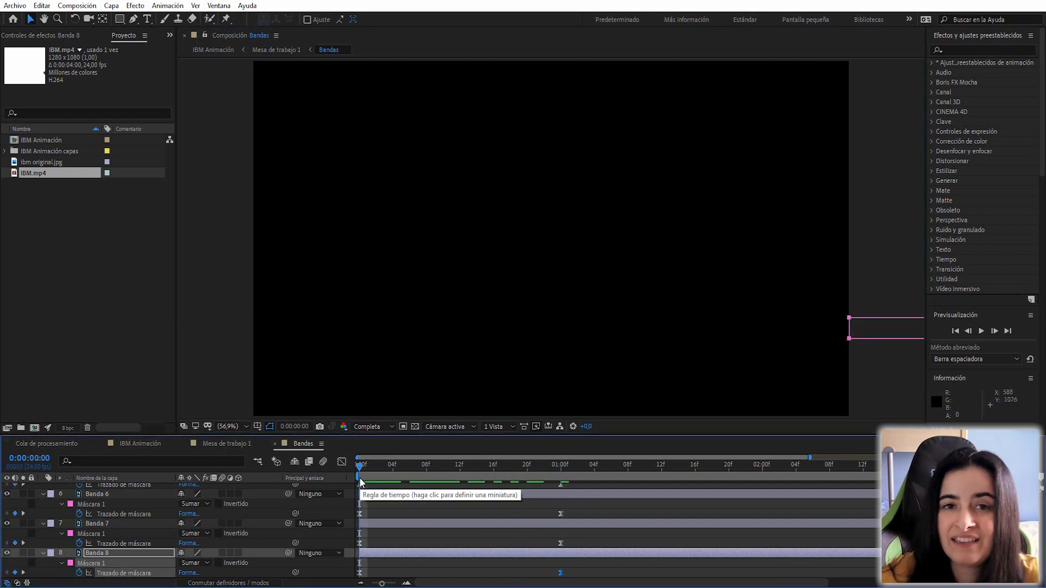
pyautogui.moveTo(861, 322); pyautogui.dragTo(861, 303)
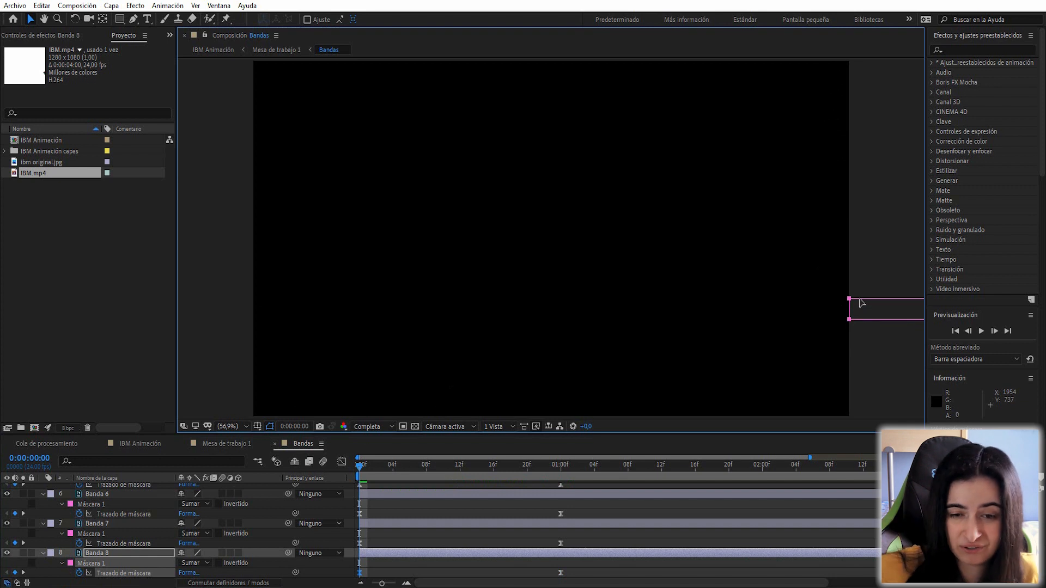
pyautogui.moveTo(361, 466); pyautogui.dragTo(561, 463)
pyautogui.moveTo(241, 314); pyautogui.dragTo(241, 316)
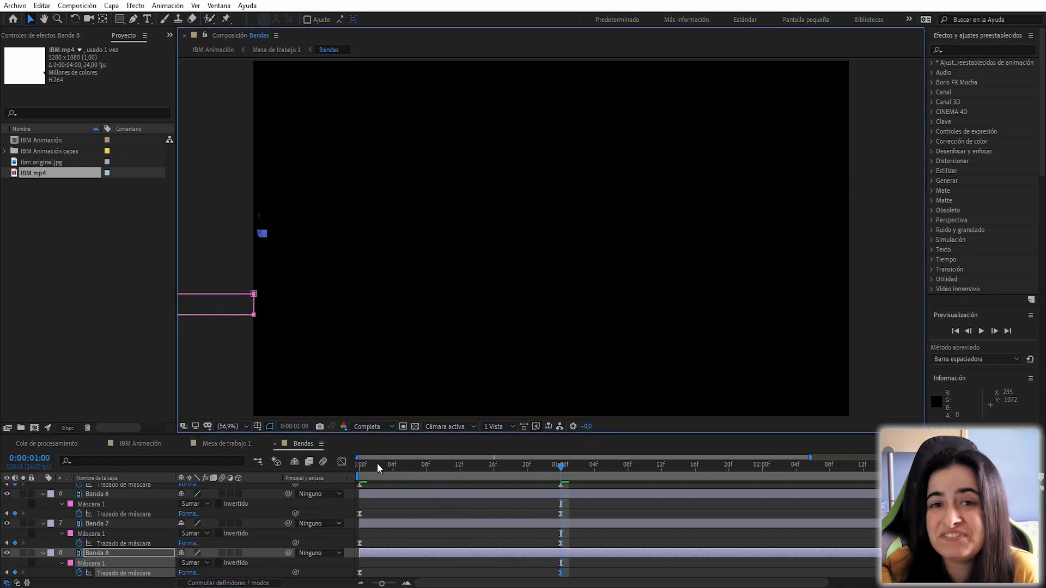
pyautogui.moveTo(377, 465); pyautogui.dragTo(359, 466)
pyautogui.moveTo(874, 319); pyautogui.dragTo(874, 321)
pyautogui.moveTo(361, 466); pyautogui.dragTo(558, 489)
pyautogui.scroll(-1, 133, 535)
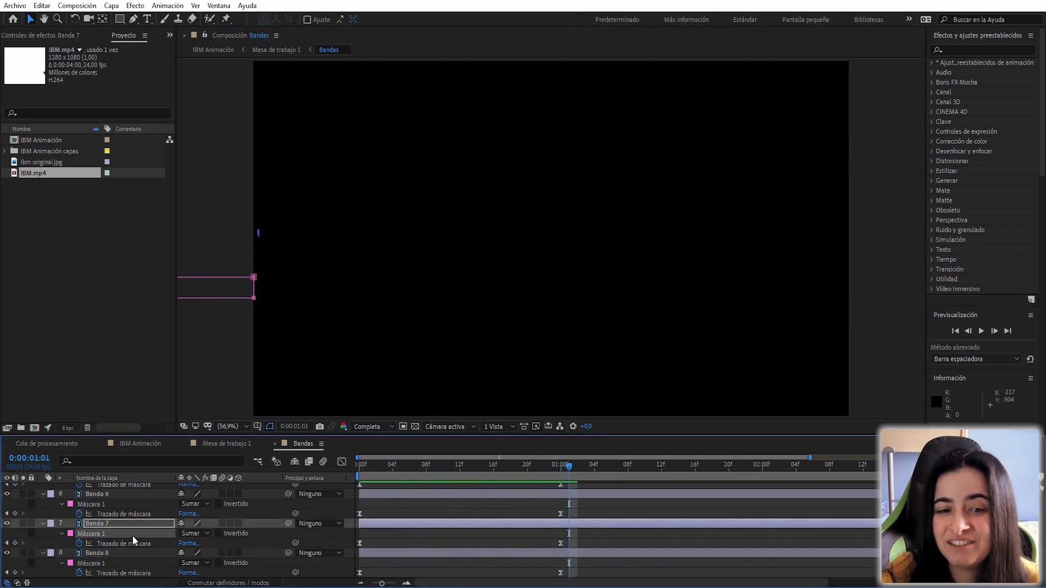
# Collapse all Banda layers, stagger Banda 5 through Banda 8 to start one frame apart at frames 4 to 7, and preview
pyautogui.scroll(1, 130, 540)
pyautogui.click(126, 553)
pyautogui.scroll(2, 123, 545)
pyautogui.scroll(-2, 129, 520)
pyautogui.scroll(3, 130, 516)
pyautogui.keyDown('shift'); pyautogui.click(108, 488); pyautogui.keyUp('shift')
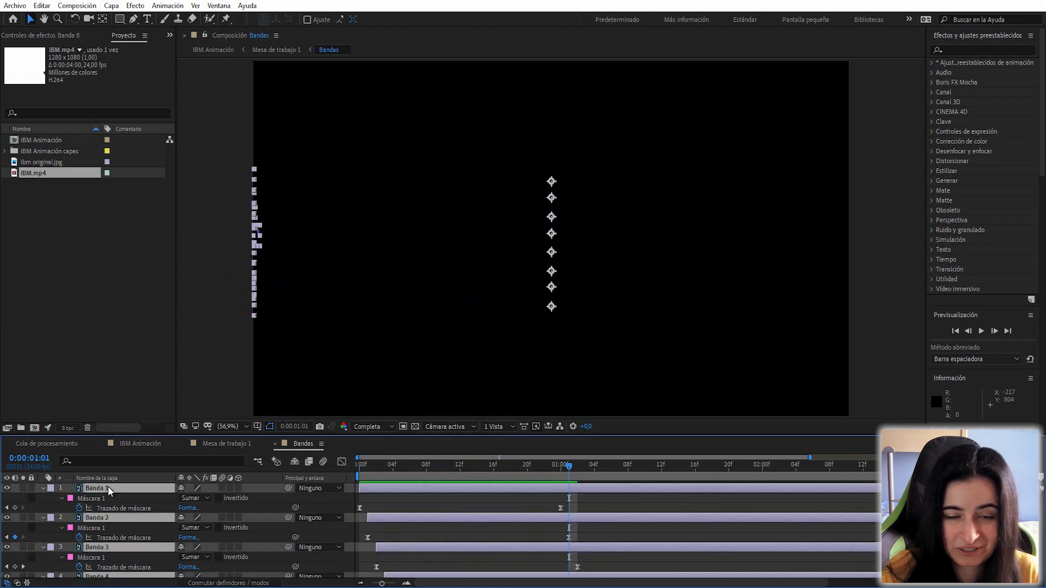
pyautogui.press('u')
pyautogui.click(375, 569)
pyautogui.moveTo(367, 528); pyautogui.dragTo(421, 560)
pyautogui.press('Home')
pyautogui.press('space')
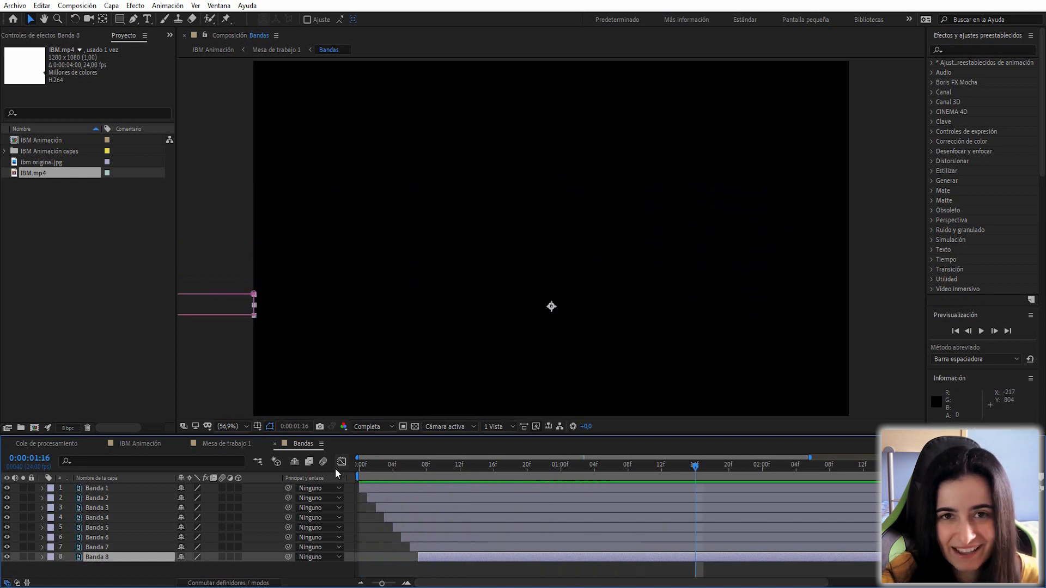
# In Mesa de trabajo 1, start the Bandas layer at 0:00:03:13 and move it below the Escle + Iris + Pupila layer
pyautogui.click(235, 447)
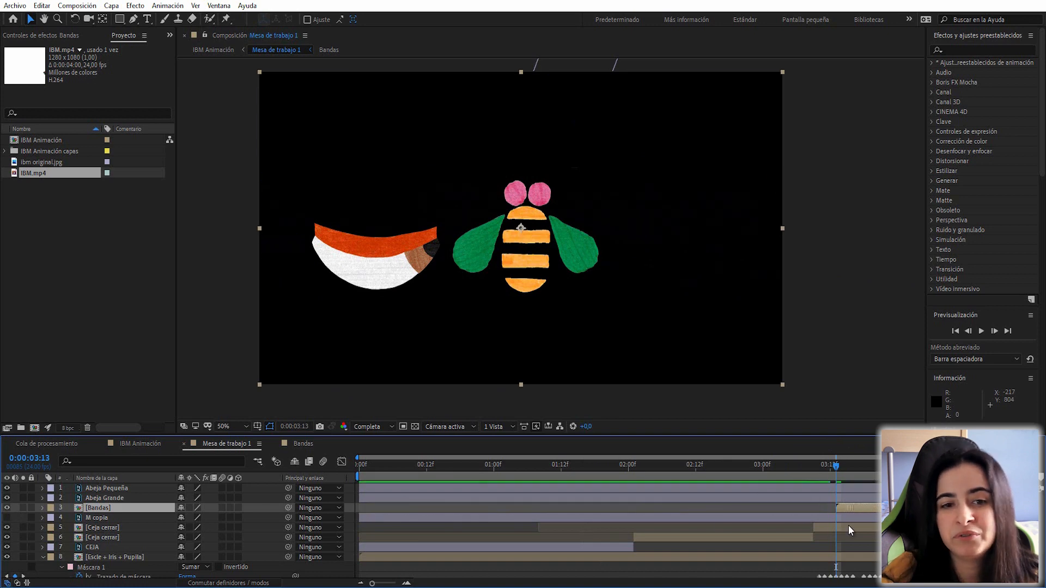
pyautogui.press('[')
pyautogui.press('space')
pyautogui.press('space')
pyautogui.moveTo(823, 468); pyautogui.dragTo(931, 469)
pyautogui.scroll(-2, 121, 527)
pyautogui.scroll(2, 114, 521)
pyautogui.moveTo(106, 510); pyautogui.dragTo(100, 550)
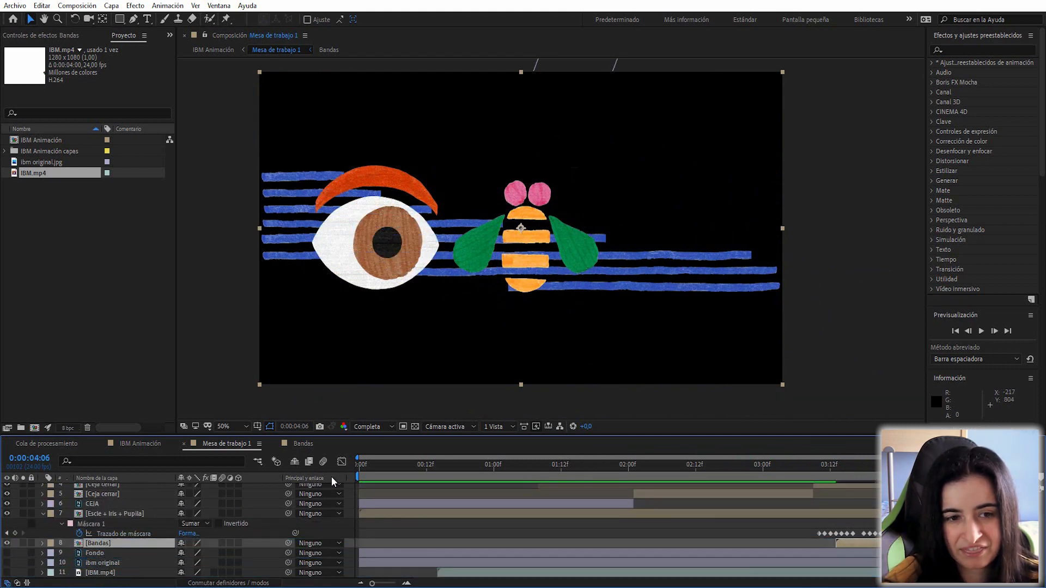
# Preview the full animation and examine how the stripes cross the M around 0:00:04:01
pyautogui.press('space')
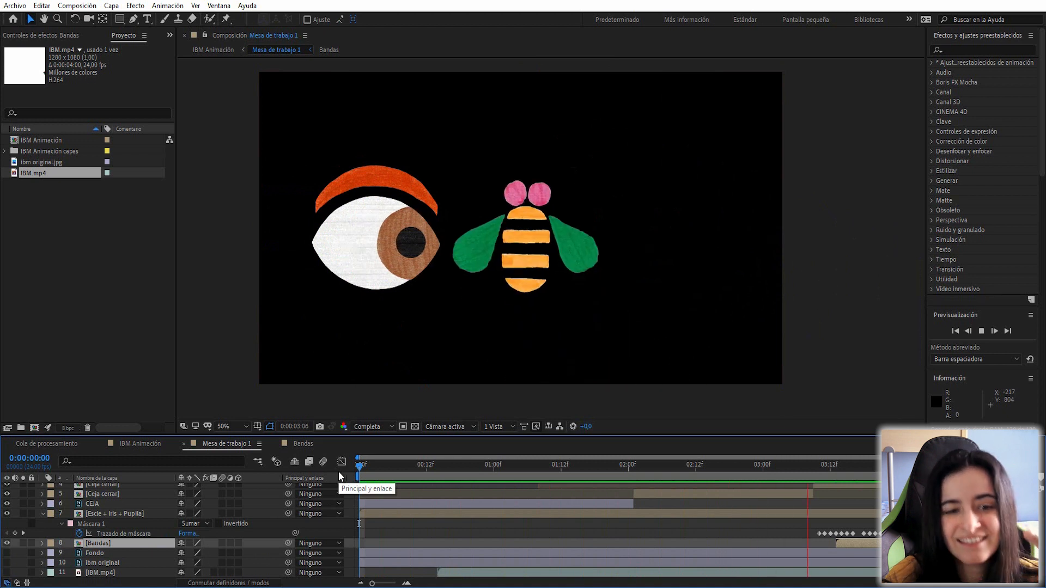
pyautogui.press('space')
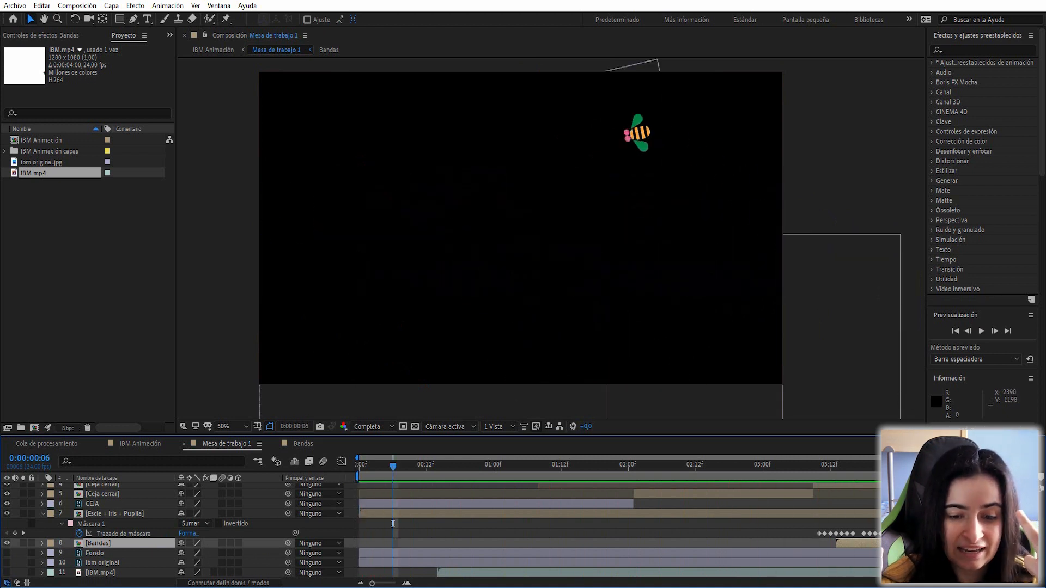
pyautogui.press('space')
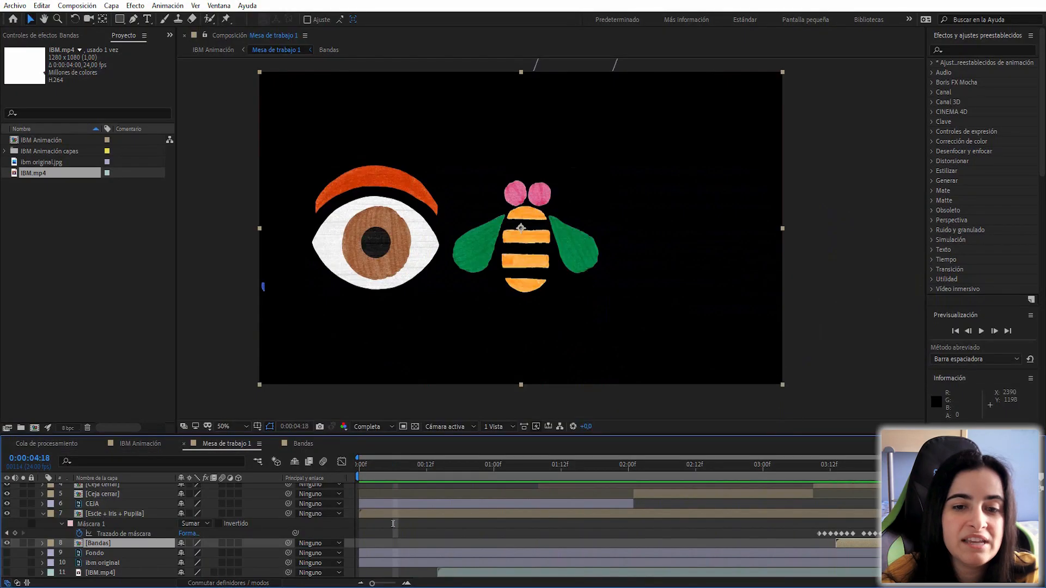
pyautogui.press('space')
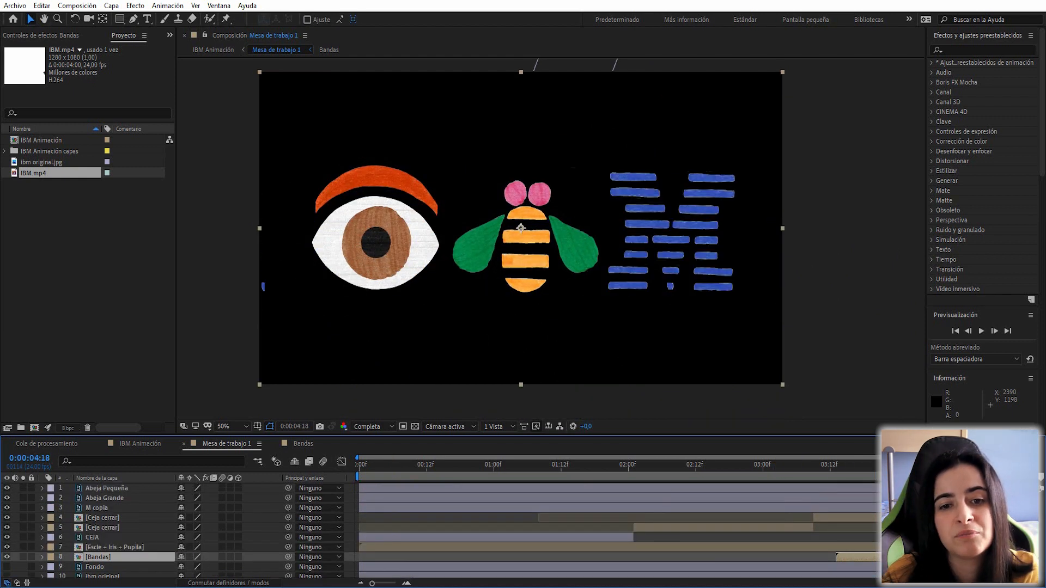
pyautogui.press('space')
pyautogui.moveTo(913, 470)
pyautogui.mouseDown()
pyautogui.moveTo(924, 479)
pyautogui.moveTo(862, 488)
pyautogui.moveTo(919, 480)
pyautogui.moveTo(903, 480)
pyautogui.mouseUp()
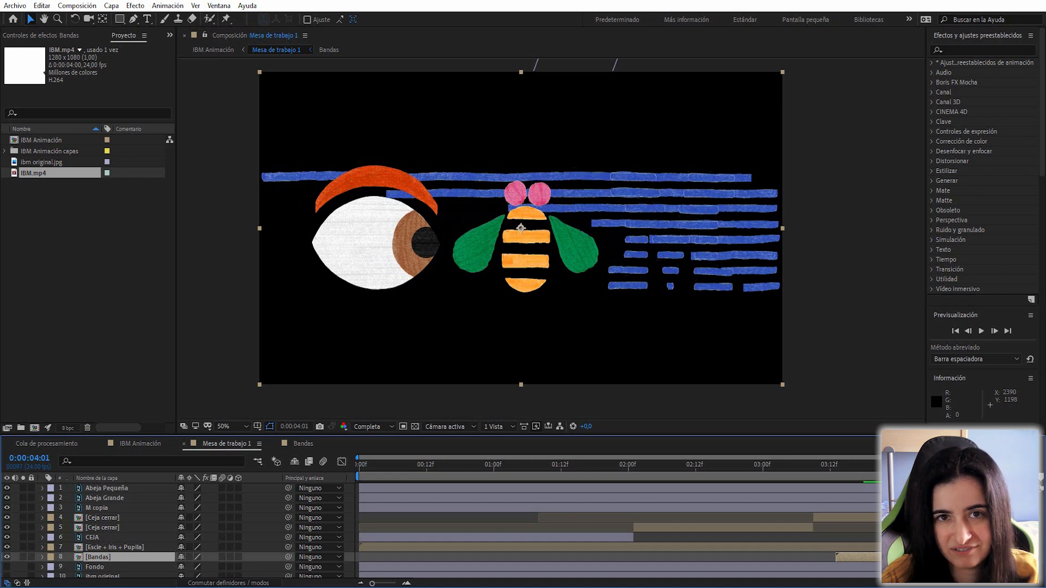
# Draw a rectangular mask around the top row of stripes on the M layer and advance to 0:00:04:03
pyautogui.press('q')
pyautogui.moveTo(602, 161)
pyautogui.mouseDown()
pyautogui.moveTo(737, 181)
pyautogui.moveTo(472, 215)
pyautogui.mouseUp()
pyautogui.scroll(1, 745, 188)
pyautogui.press('pagedown')
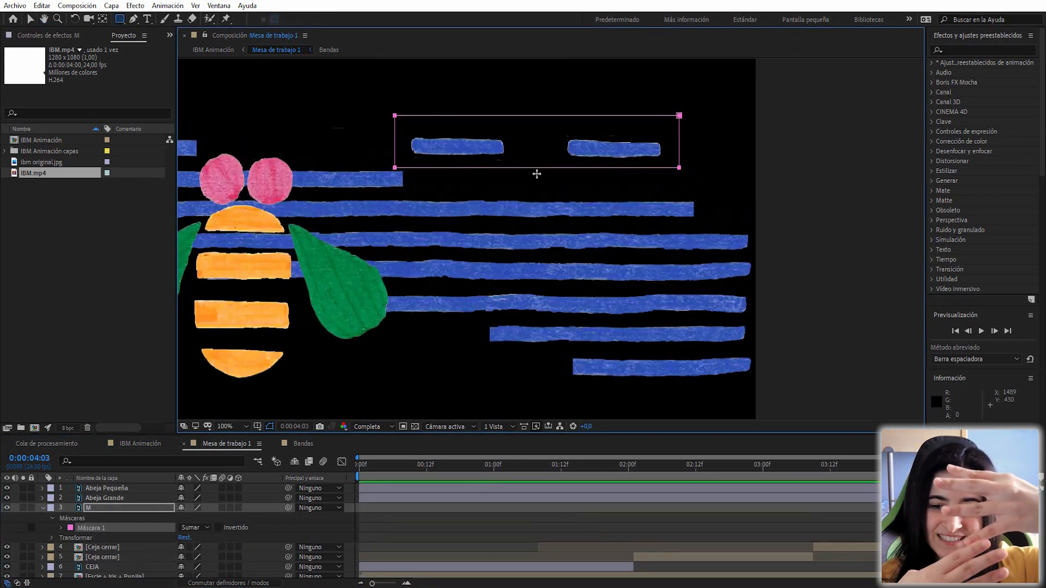
pyautogui.moveTo(536, 168); pyautogui.dragTo(537, 211)
pyautogui.press('pagedown')
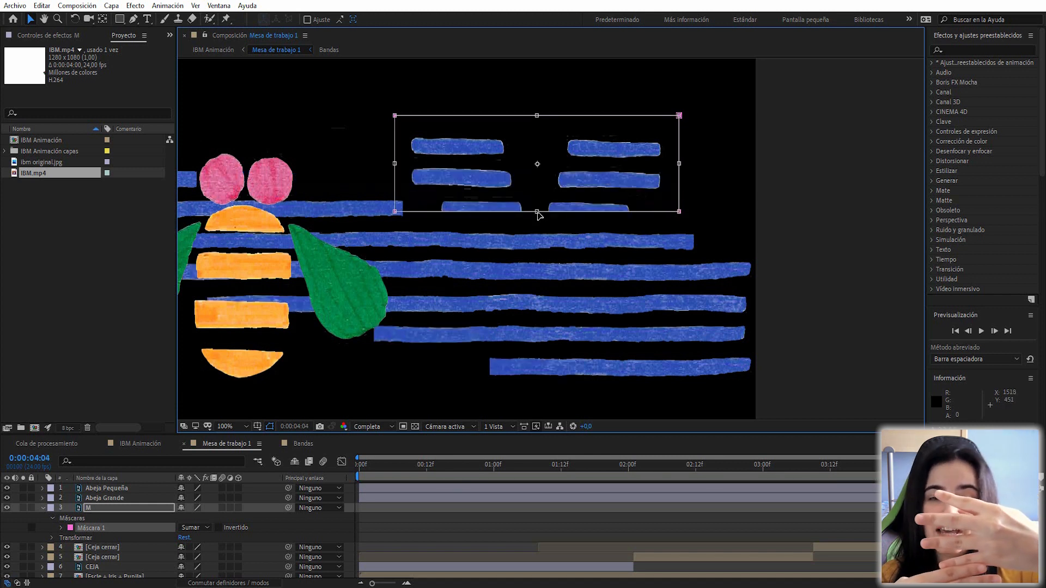
pyautogui.hotkey('ctrl', 'z')
pyautogui.hotkey('ctrl', 'z')
pyautogui.press('pageup')
# Turn on keyframing for the path of Máscara 1 on the M layer and extend the mask down over the second stripe row
pyautogui.click(60, 528)
pyautogui.click(60, 528)
pyautogui.press('pageup')
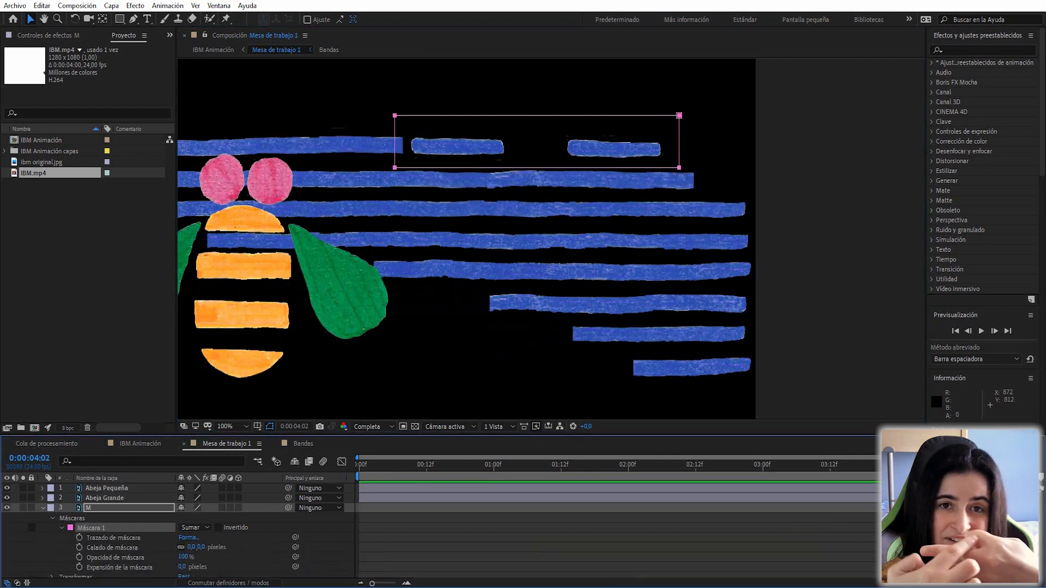
pyautogui.click(81, 538)
pyautogui.press('pagedown')
pyautogui.moveTo(531, 167); pyautogui.dragTo(543, 197)
pyautogui.click(540, 197)
pyautogui.press('pagedown')
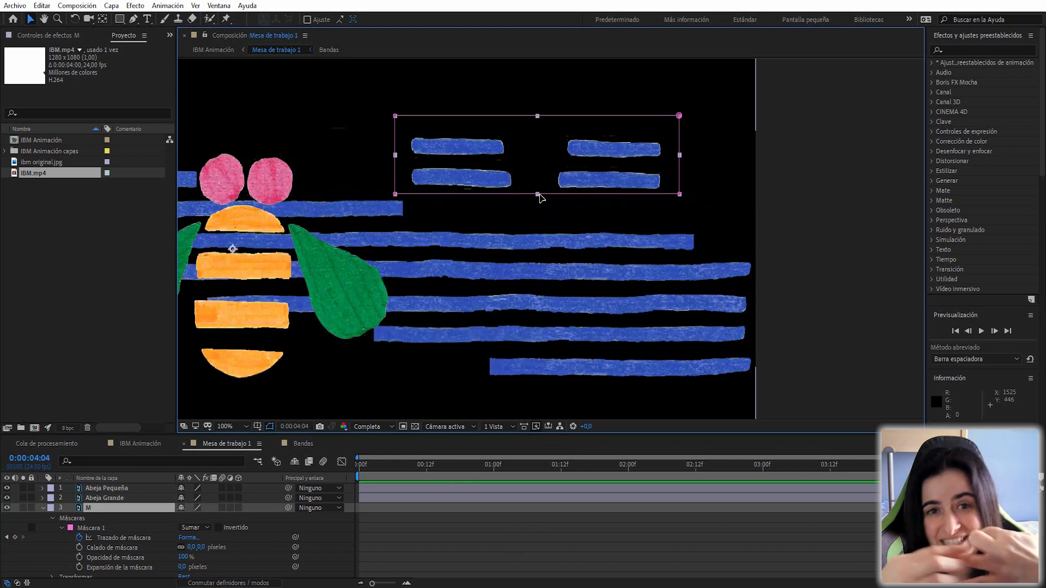
# Extend the M mask down to include the third stripe row at 0:00:04:04 and the fourth row at 0:00:04:05
pyautogui.doubleClick(540, 195)
pyautogui.moveTo(539, 195); pyautogui.dragTo(543, 229)
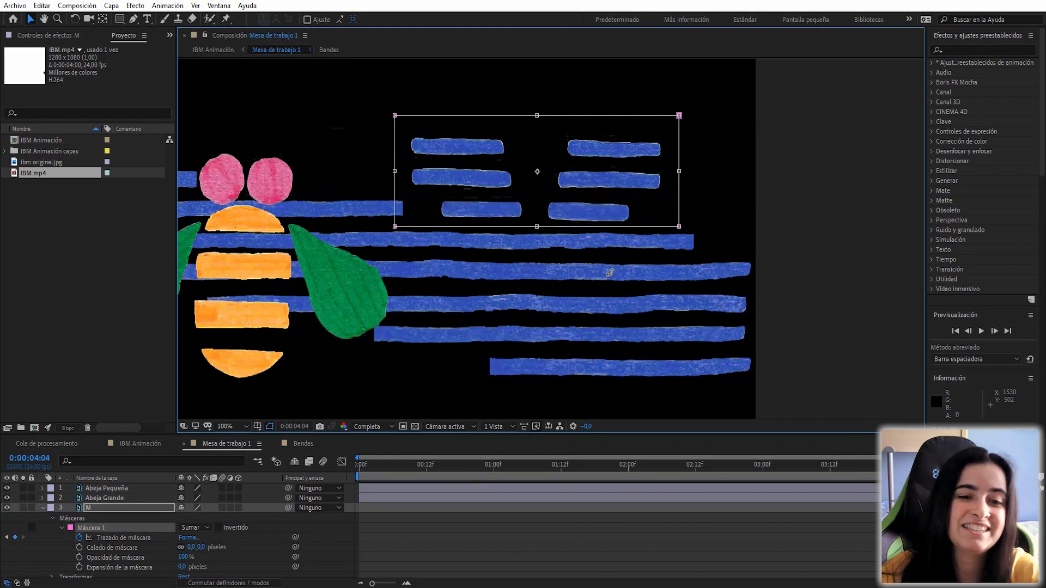
pyautogui.moveTo(919, 466); pyautogui.dragTo(925, 466)
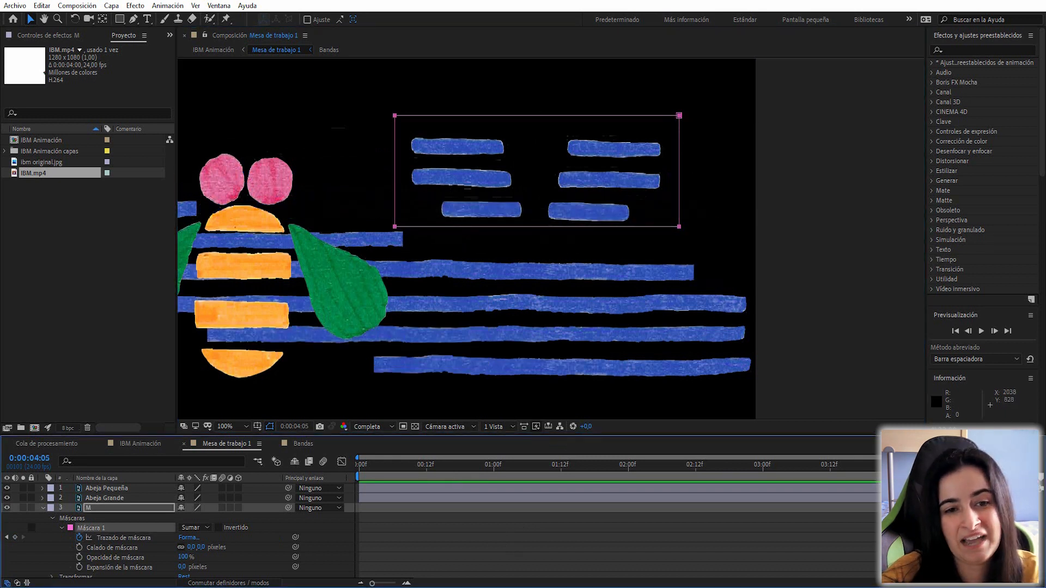
pyautogui.doubleClick(600, 226)
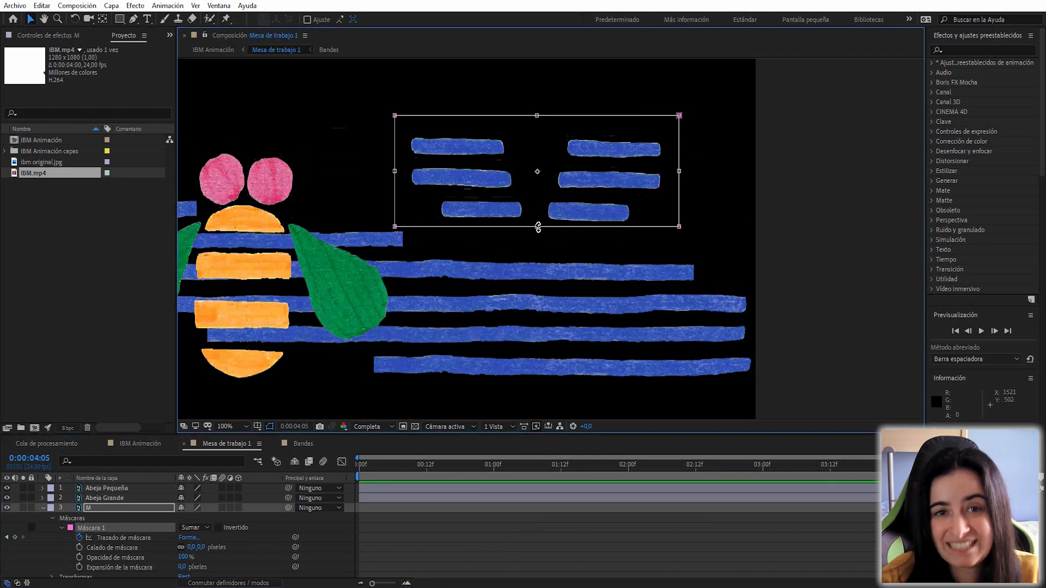
pyautogui.moveTo(538, 227); pyautogui.dragTo(538, 259)
# At 0:00:04:02, shrink the M mask so that it encloses only the first stripe row
pyautogui.moveTo(925, 466); pyautogui.dragTo(908, 466)
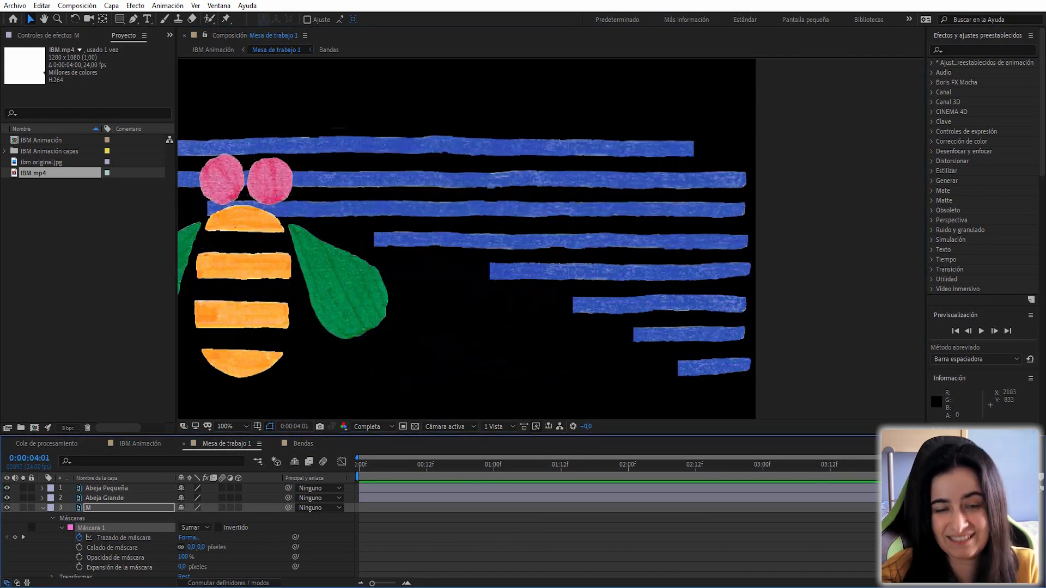
pyautogui.doubleClick(565, 194)
pyautogui.moveTo(537, 193); pyautogui.dragTo(537, 165)
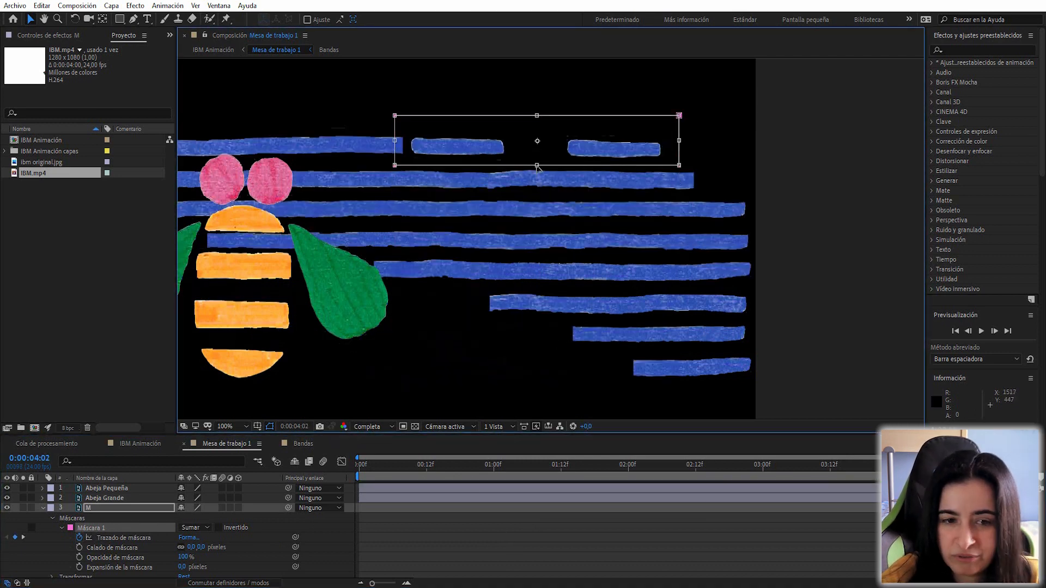
# At 0:00:04:06, extend the M mask down to include the fifth stripe row
pyautogui.press('pagedown')
pyautogui.press('pagedown')
pyautogui.press('pagedown')
pyautogui.press('pagedown')
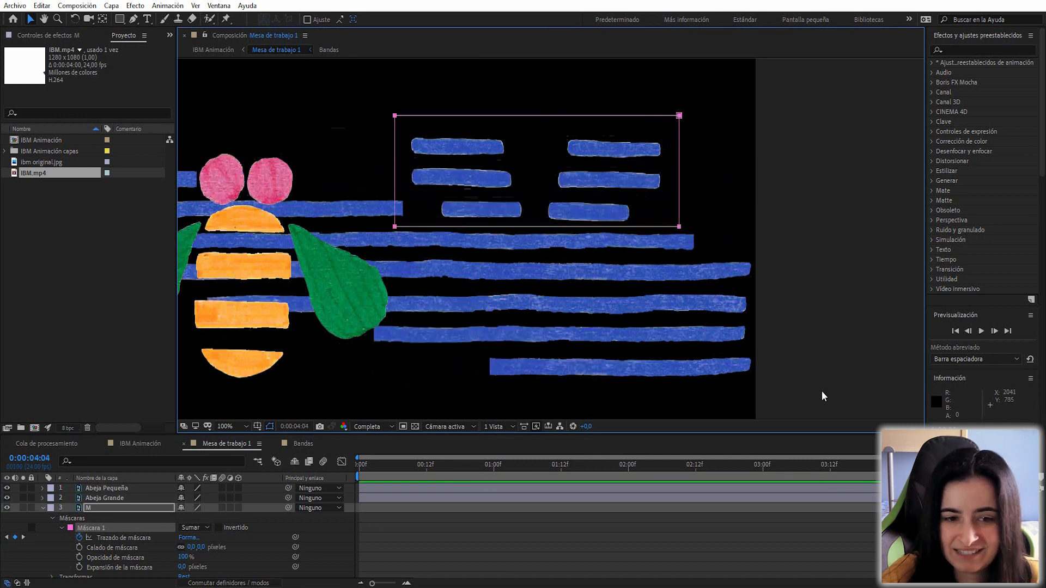
pyautogui.doubleClick(569, 260)
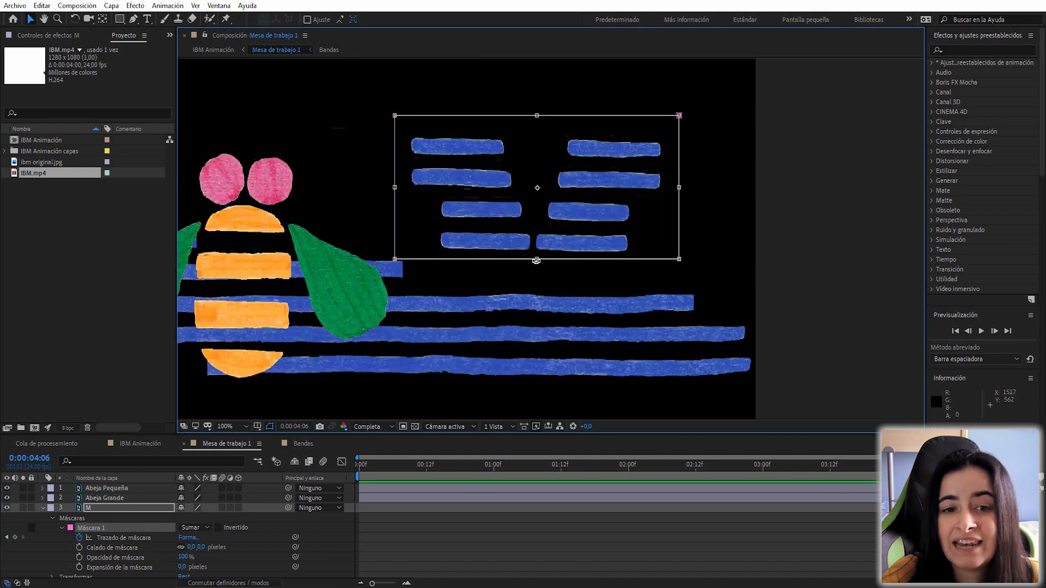
pyautogui.moveTo(536, 258); pyautogui.dragTo(537, 288)
pyautogui.moveTo(681, 205); pyautogui.dragTo(759, 214)
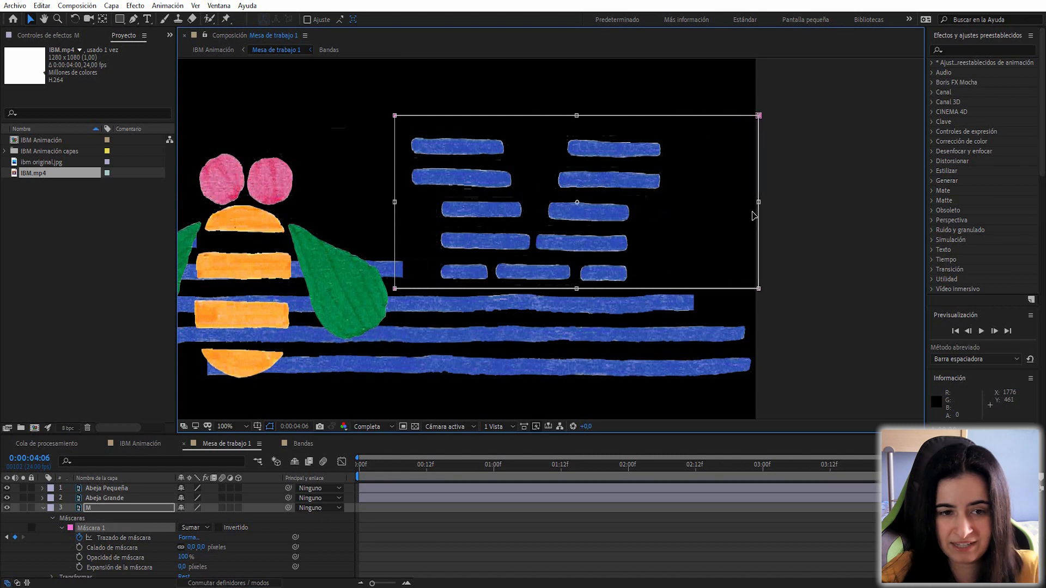
# Extend the M mask to include the sixth row at 0:00:04:07 and continue through 0:00:04:09 until it covers all eight rows
pyautogui.press('pagedown')
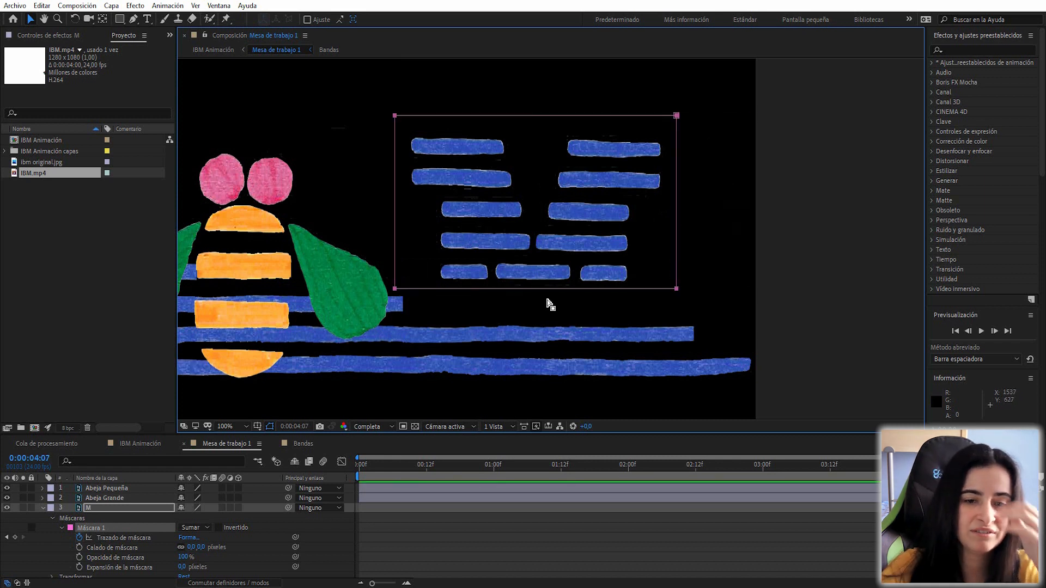
pyautogui.doubleClick(551, 290)
pyautogui.moveTo(536, 289); pyautogui.dragTo(545, 321)
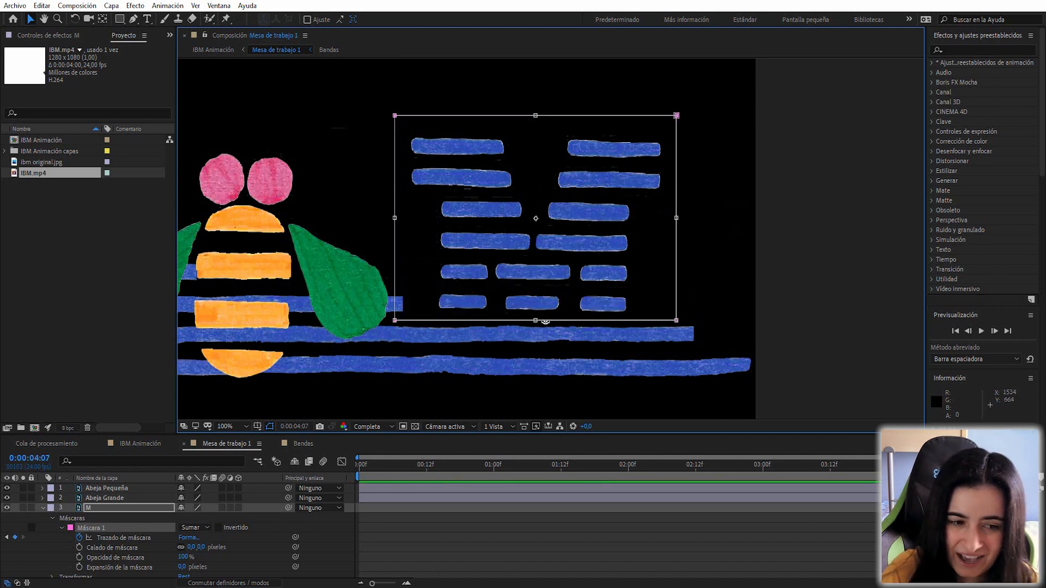
pyautogui.press('pagedown')
pyautogui.doubleClick(548, 321)
pyautogui.moveTo(536, 320); pyautogui.dragTo(535, 368)
pyautogui.press('pagedown')
pyautogui.doubleClick(549, 352)
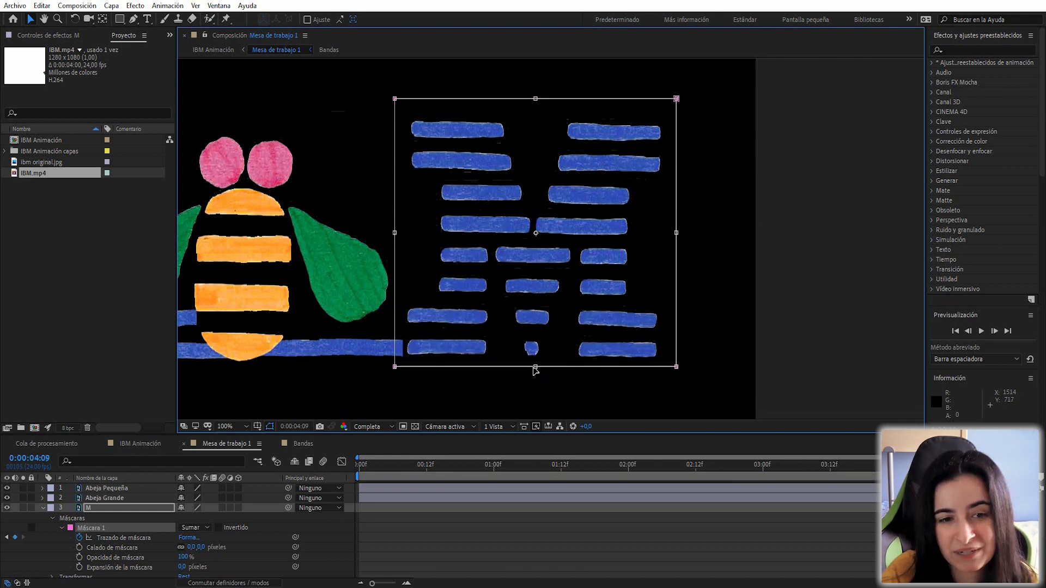
# Collapse the M layer's properties and preview the composition from its first frame
pyautogui.press(',')
pyautogui.press(',')
pyautogui.moveTo(476, 319); pyautogui.dragTo(633, 320)
pyautogui.moveTo(383, 470); pyautogui.dragTo(357, 482)
pyautogui.click(373, 527)
pyautogui.click(48, 510)
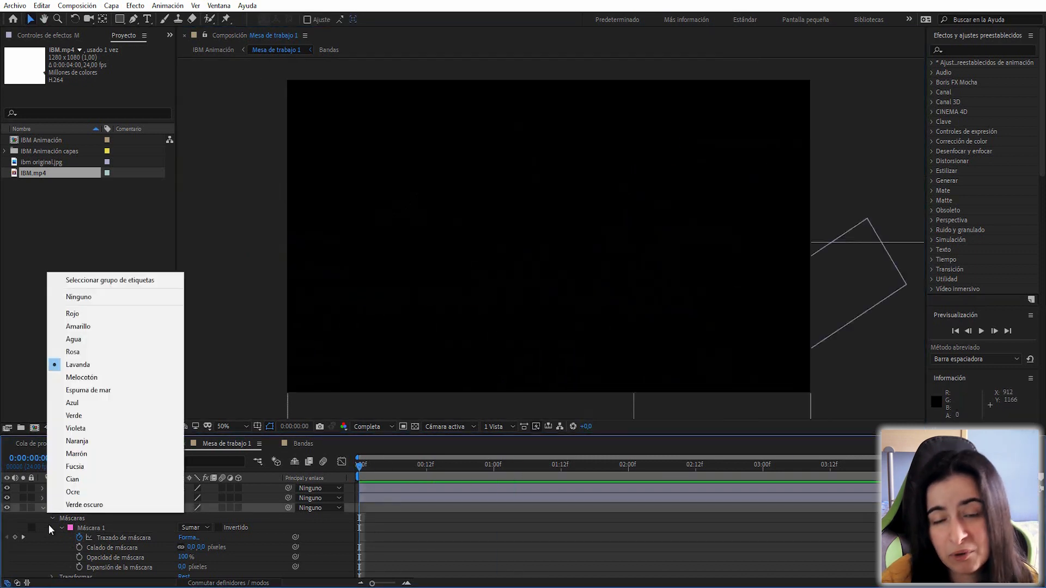
pyautogui.click(48, 524)
pyautogui.click(43, 509)
pyautogui.scroll(-1, 341, 481)
pyautogui.press('space')
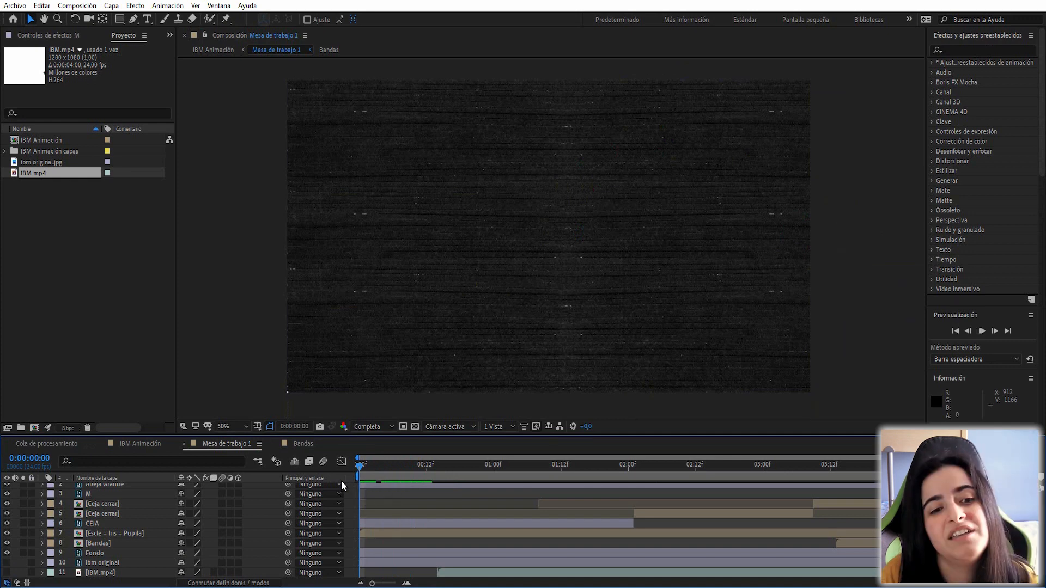